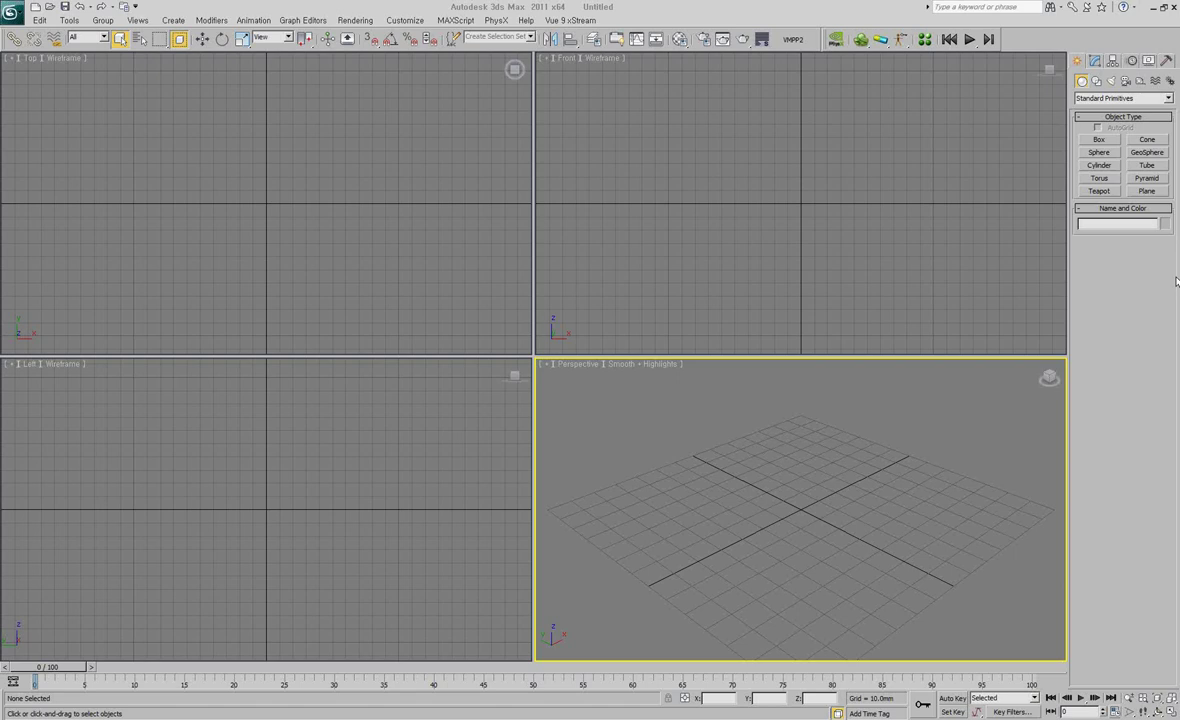
- Cycle the active view through Front, Top and Left, ending with Perspective active
click(680, 306)
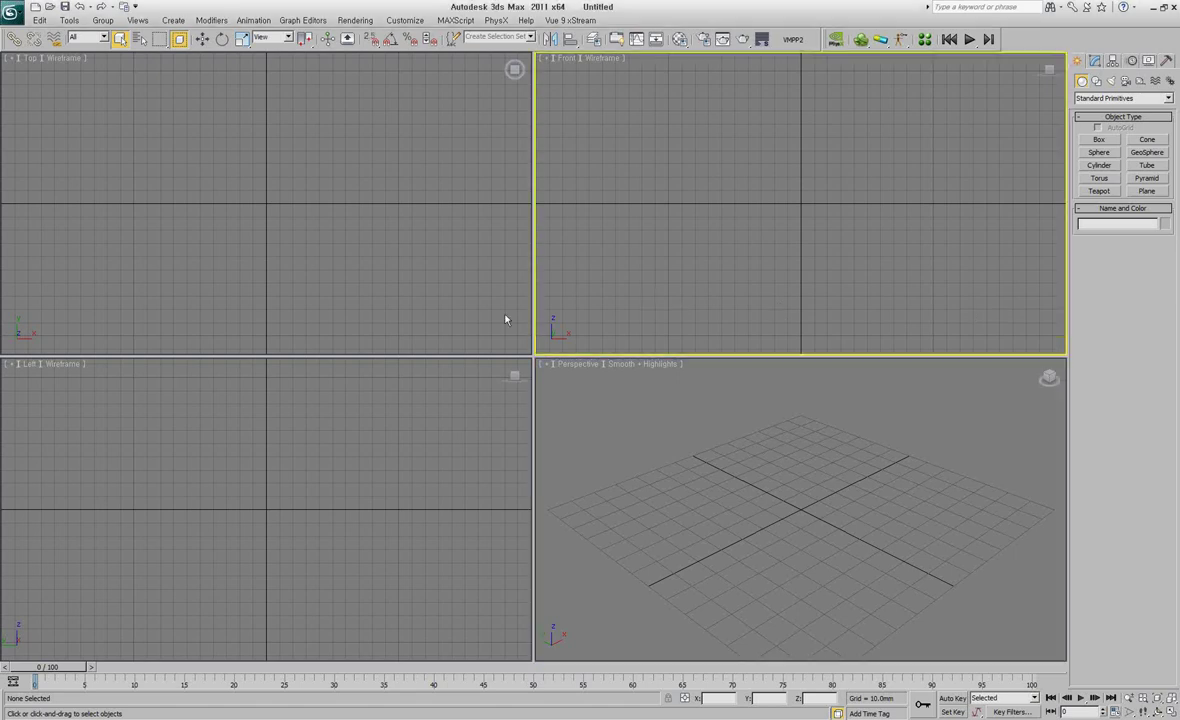
click(506, 316)
click(502, 362)
click(564, 406)
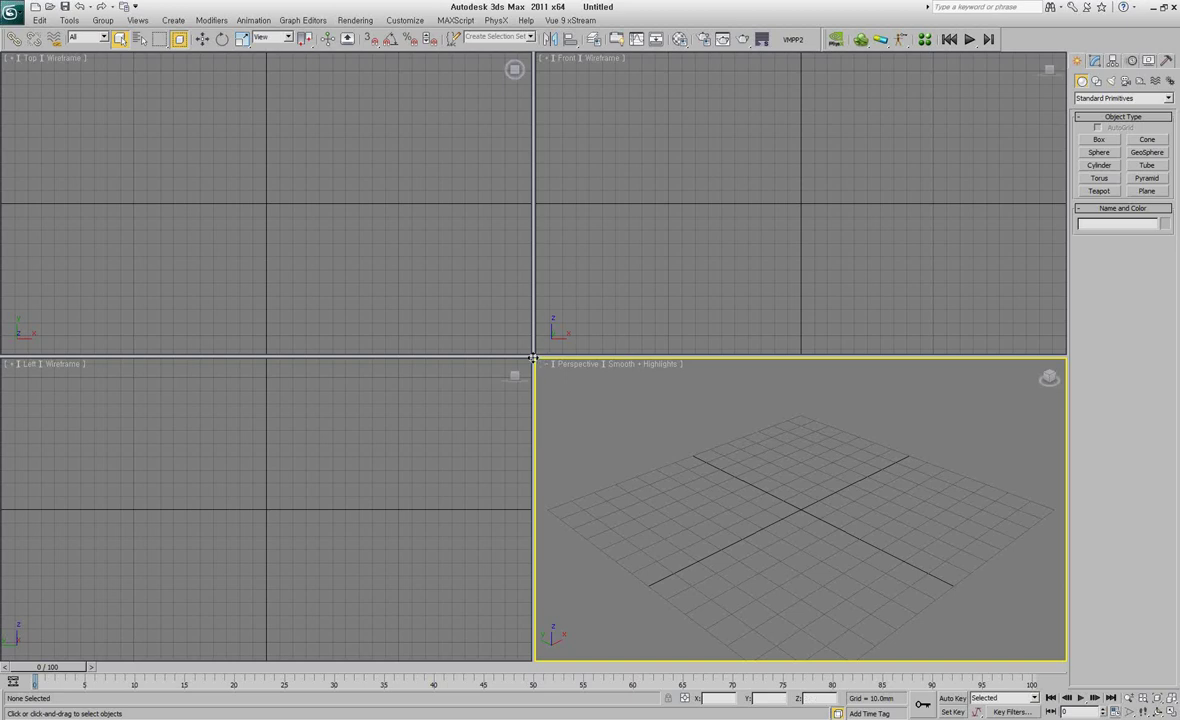
- Resize the four viewport panes unequally, then reset the layout to equal sizes
drag(533, 354, 338, 220)
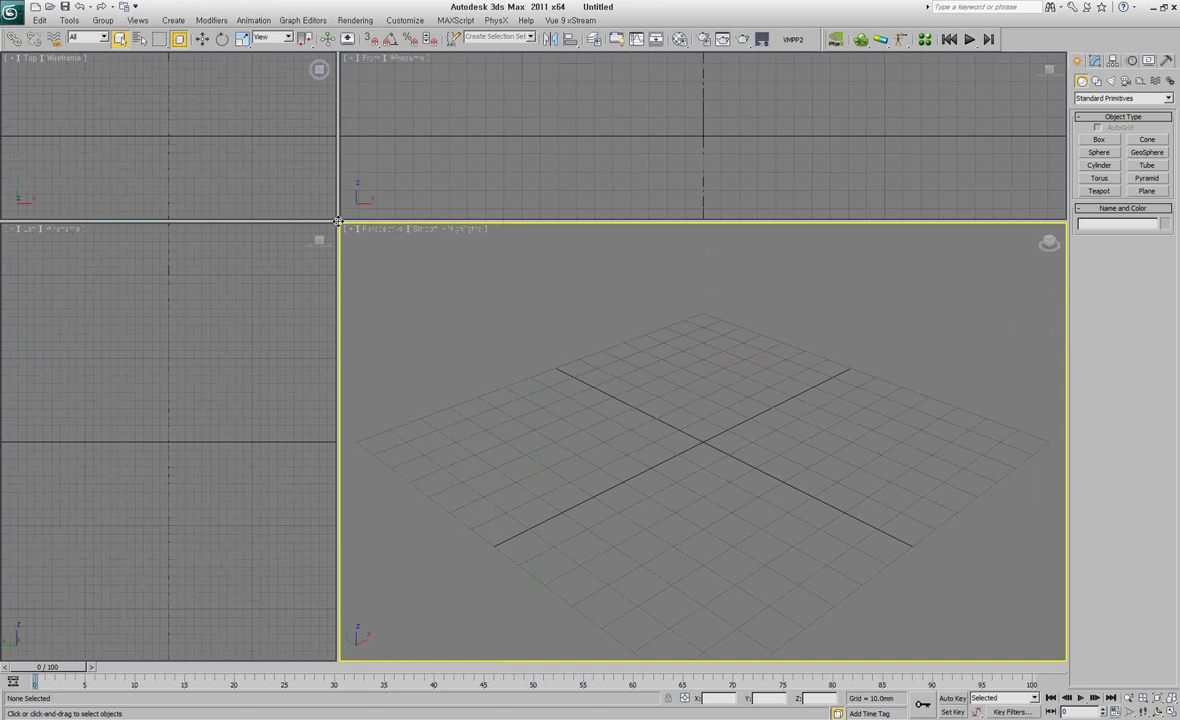
mouse_move(338, 220)
mouse_down()
mouse_move(558, 390)
mouse_move(680, 446)
mouse_move(442, 250)
mouse_move(405, 238)
mouse_up()
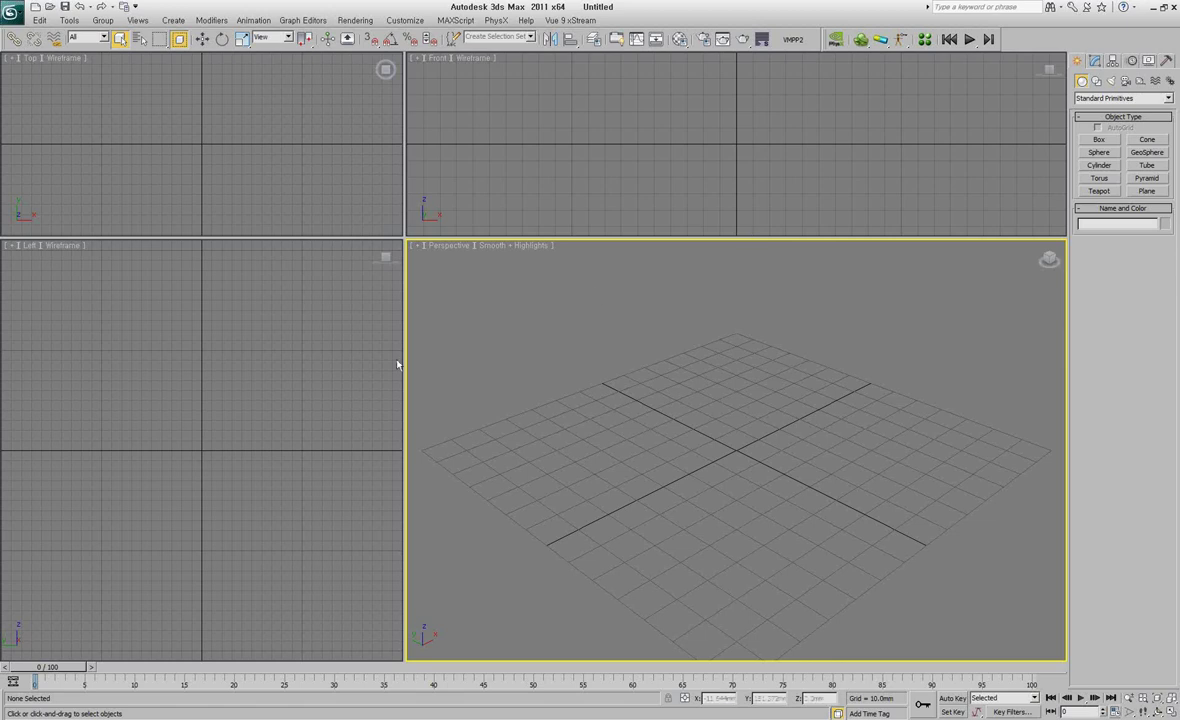
drag(406, 366, 531, 368)
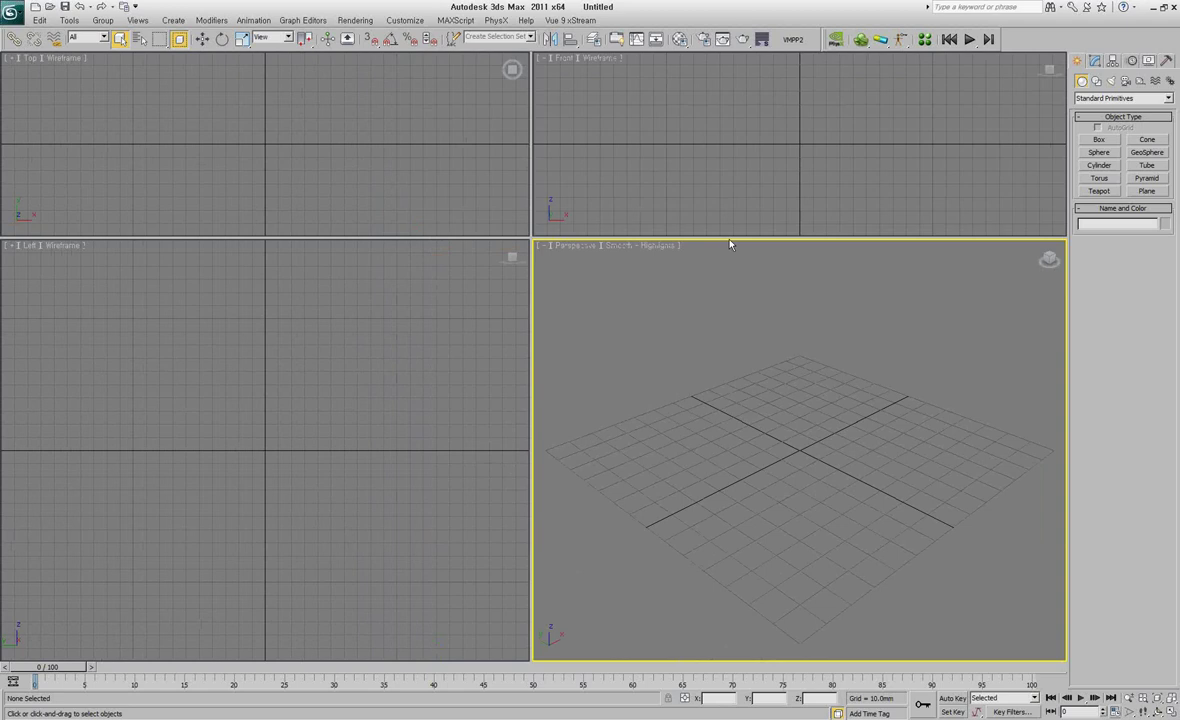
drag(729, 236, 739, 403)
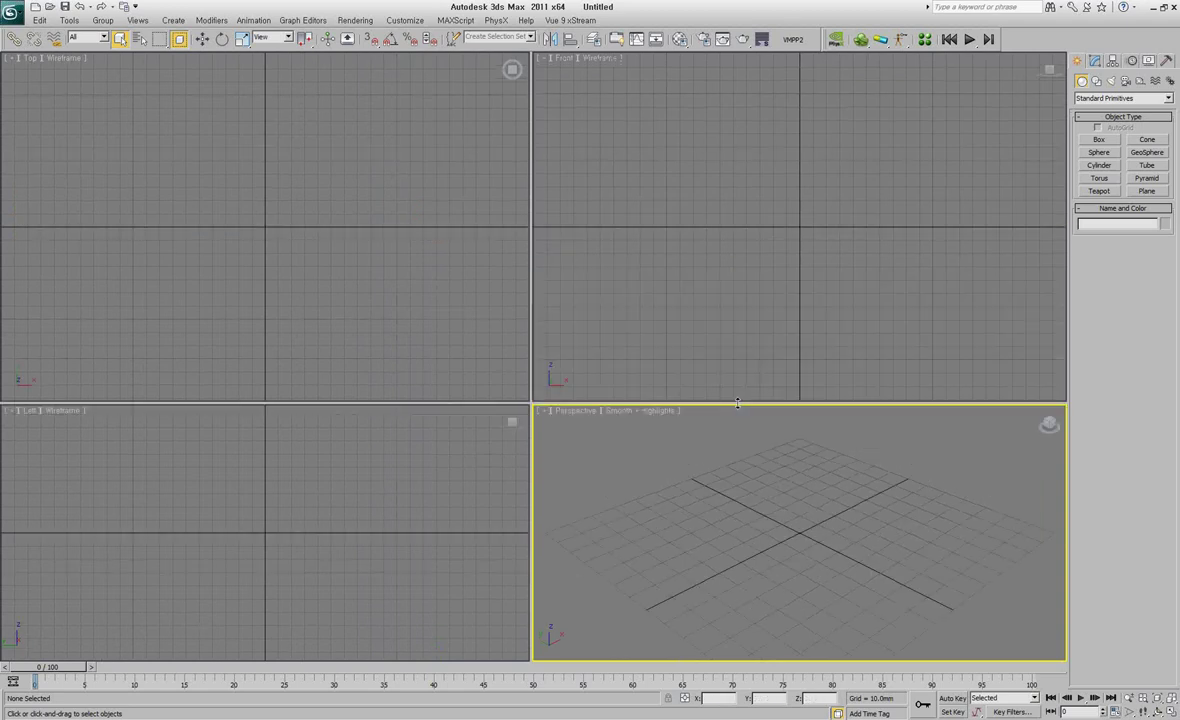
right_click(531, 405)
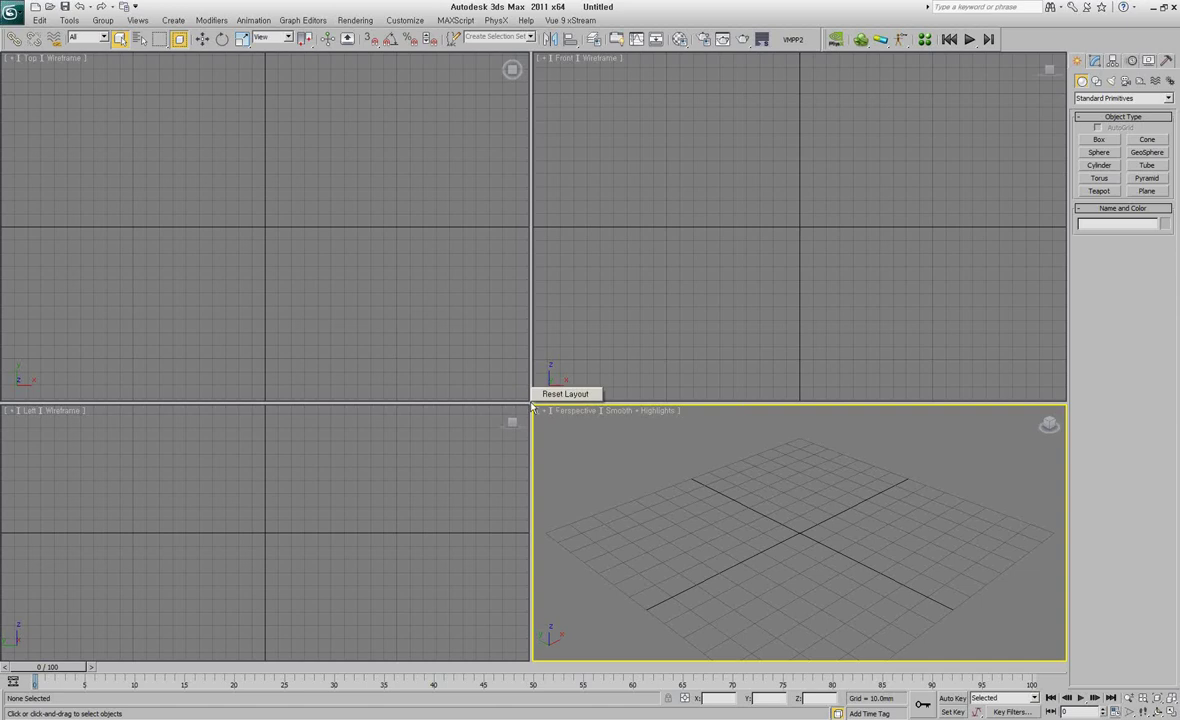
click(565, 394)
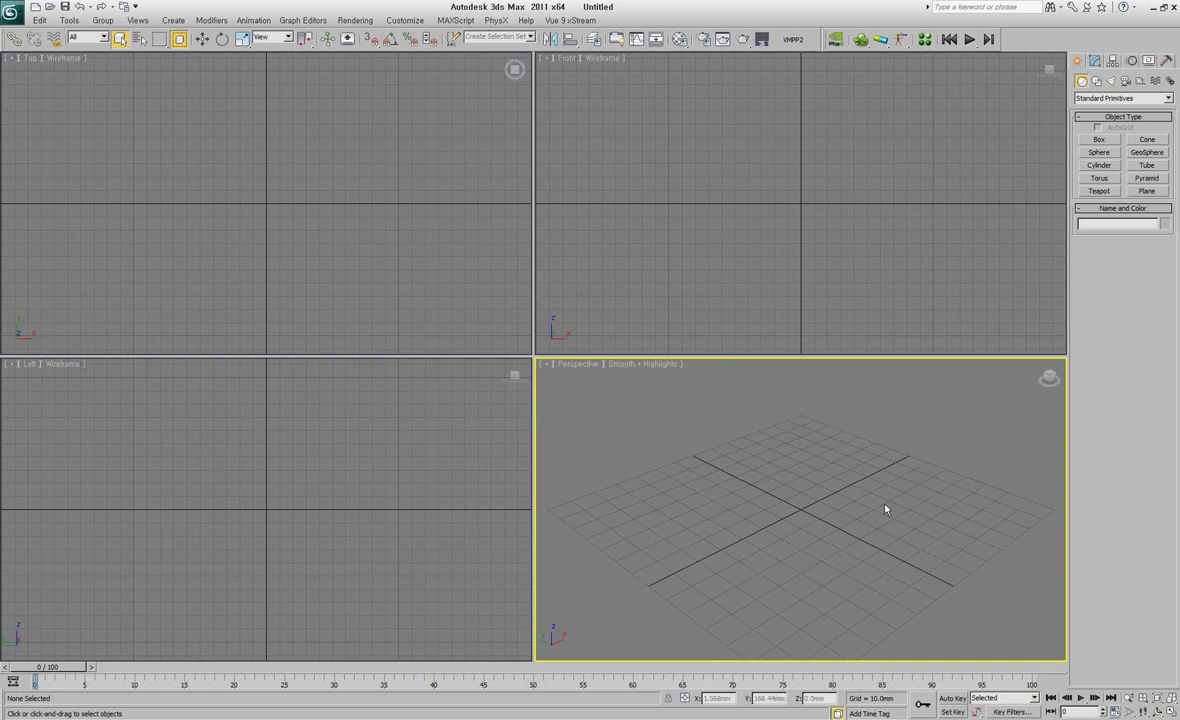
- Create a teapot at the grid centre and show Edged Faces in the Perspective view
click(1099, 191)
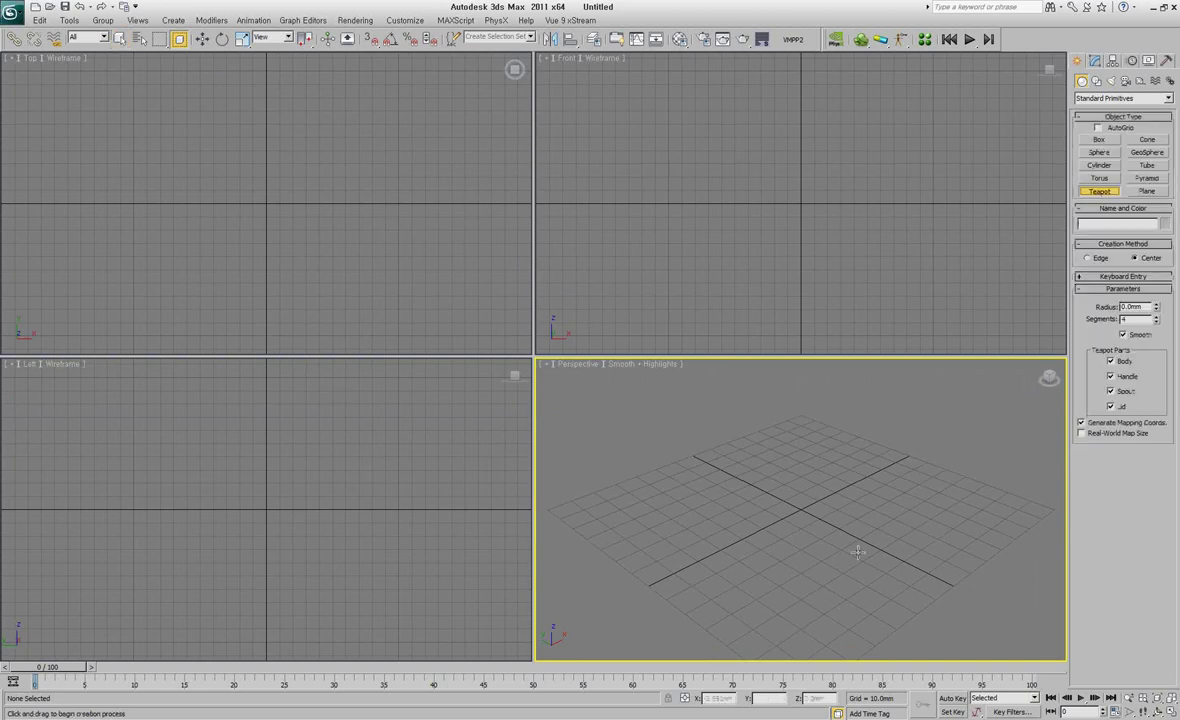
drag(778, 505, 792, 562)
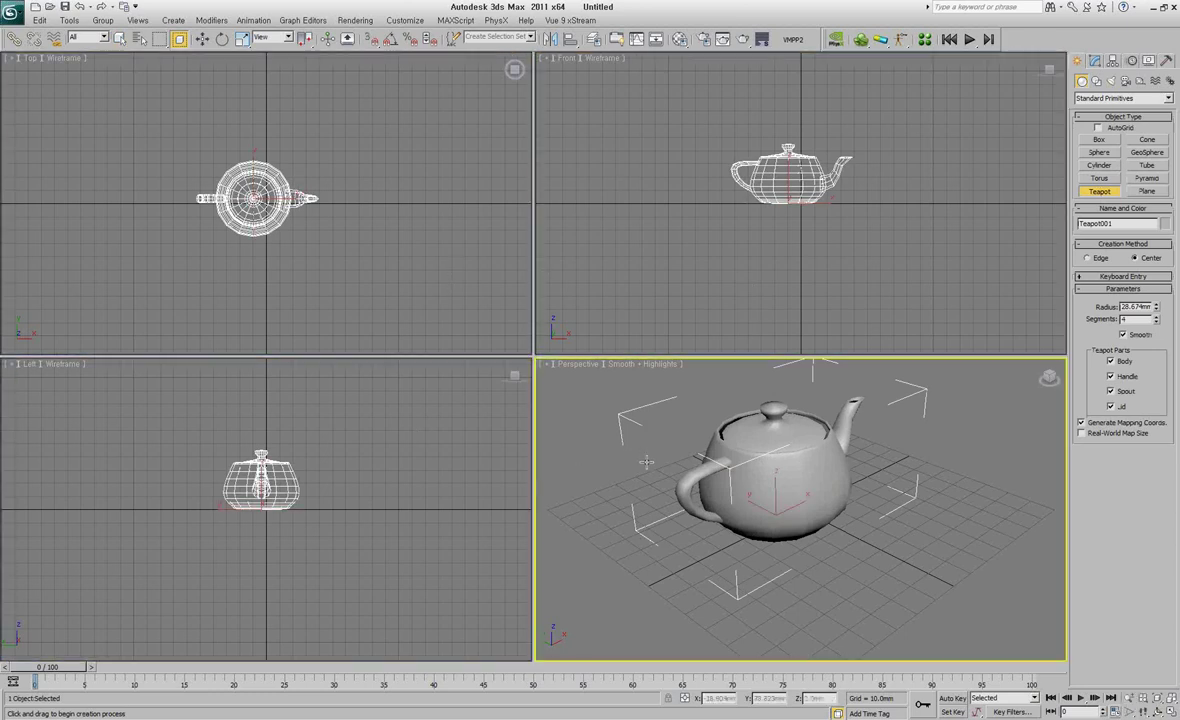
click(596, 425)
alt+middle_drag(817, 430, 760, 433)
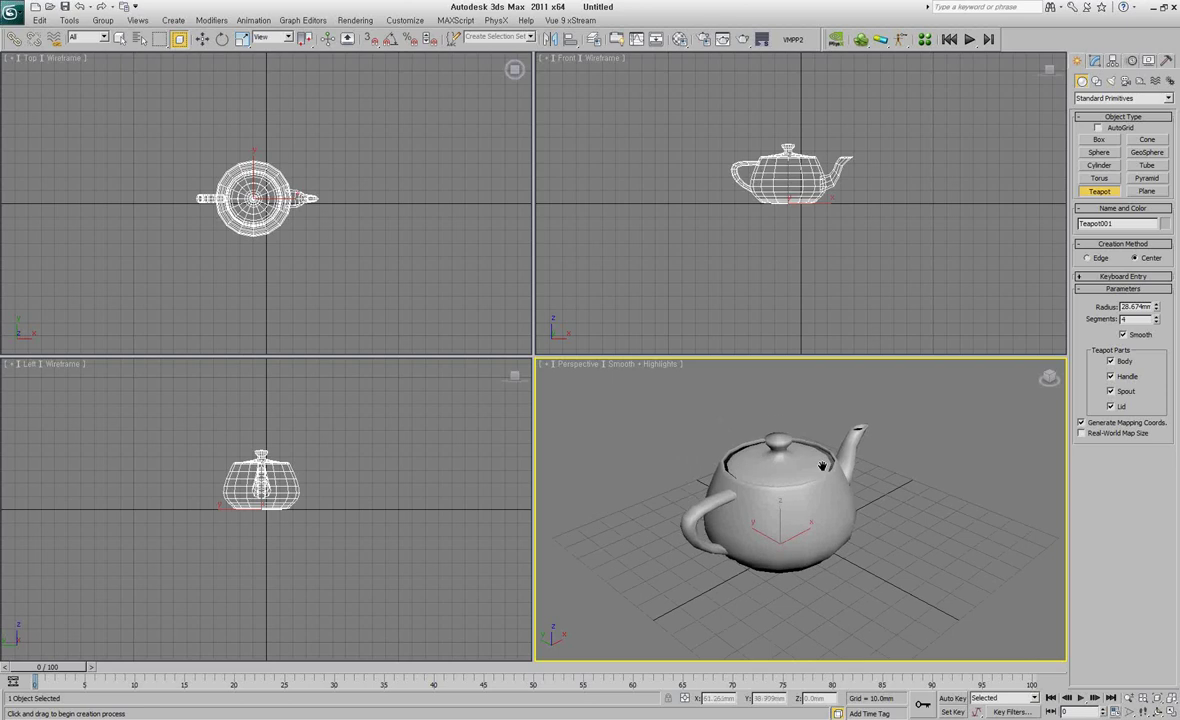
key(F4)
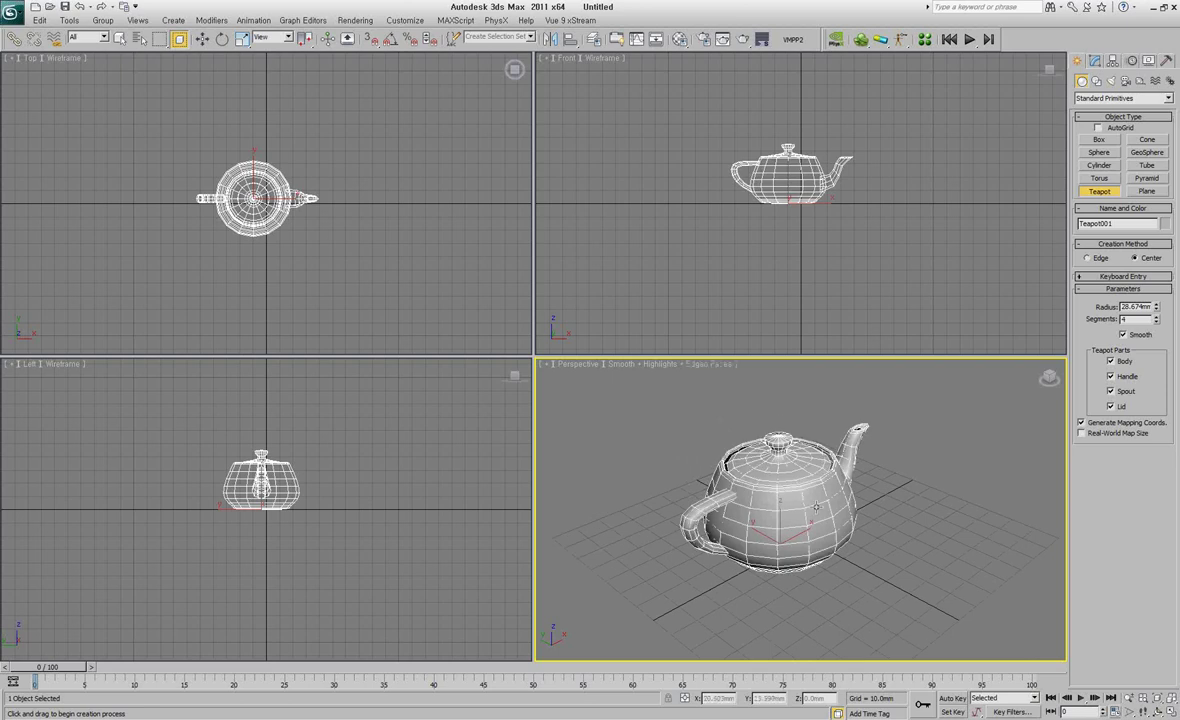
right_click(816, 507)
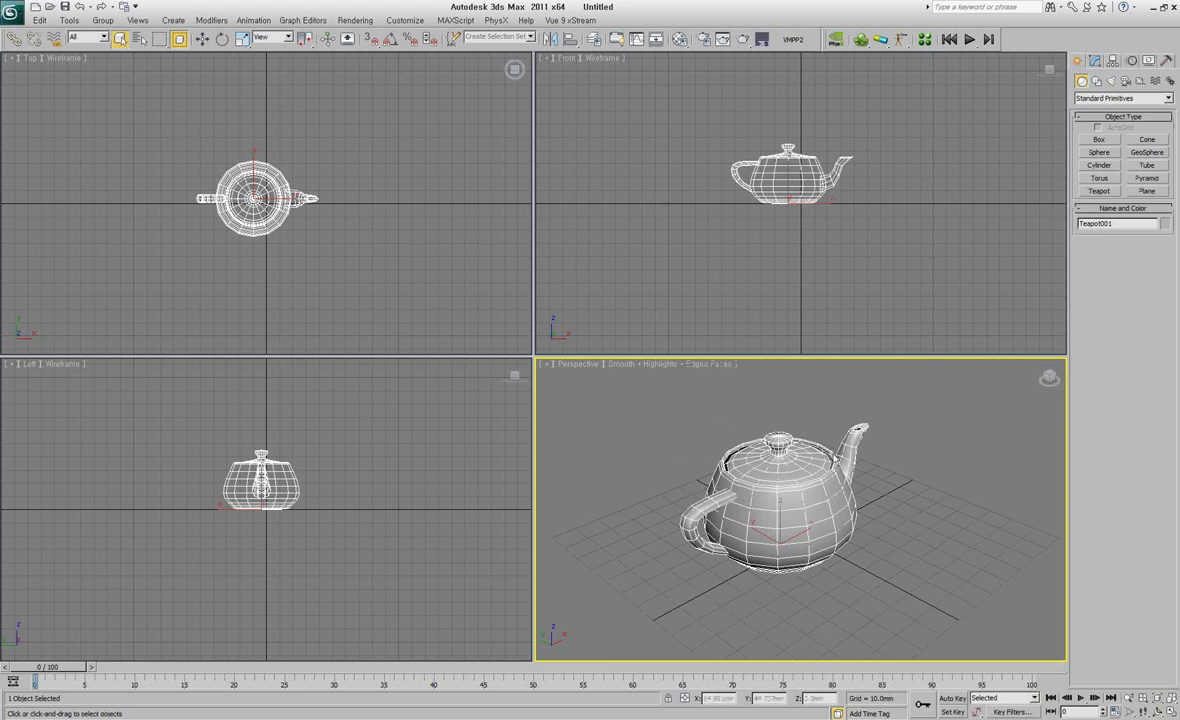
right_click(801, 473)
click(825, 484)
- Move the teapot, undo the move, save the scene, and zoom extents in all views
mouse_move(787, 530)
mouse_down()
mouse_move(814, 546)
mouse_move(764, 553)
mouse_move(680, 487)
mouse_move(743, 474)
mouse_move(789, 527)
mouse_move(690, 522)
mouse_move(756, 475)
mouse_move(764, 540)
mouse_move(741, 485)
mouse_move(856, 469)
mouse_move(869, 500)
mouse_move(751, 540)
mouse_move(710, 483)
mouse_up()
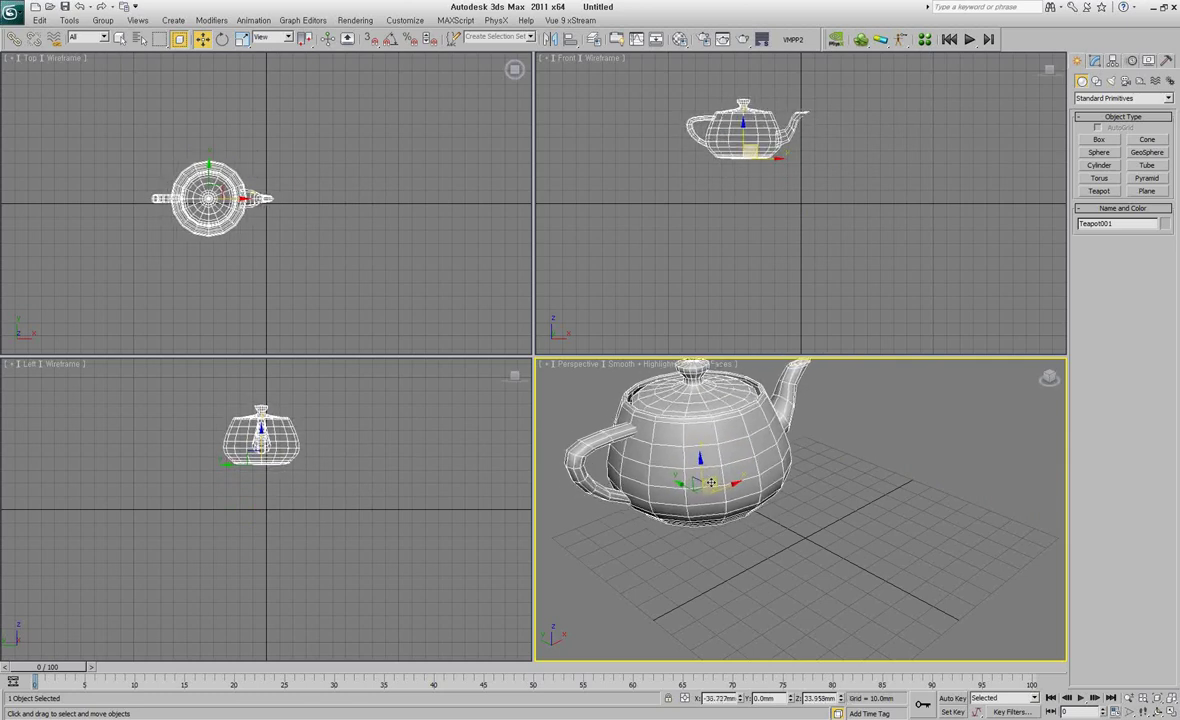
key(ctrl+z)
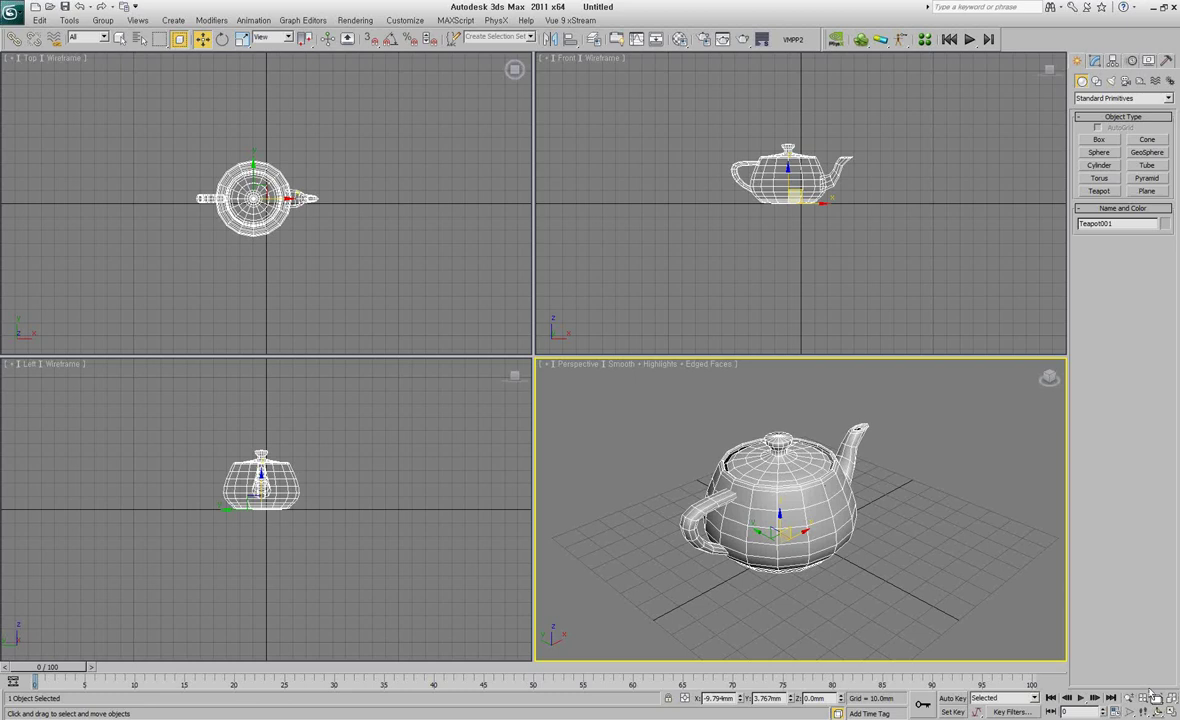
key(ctrl+h)
key(z)
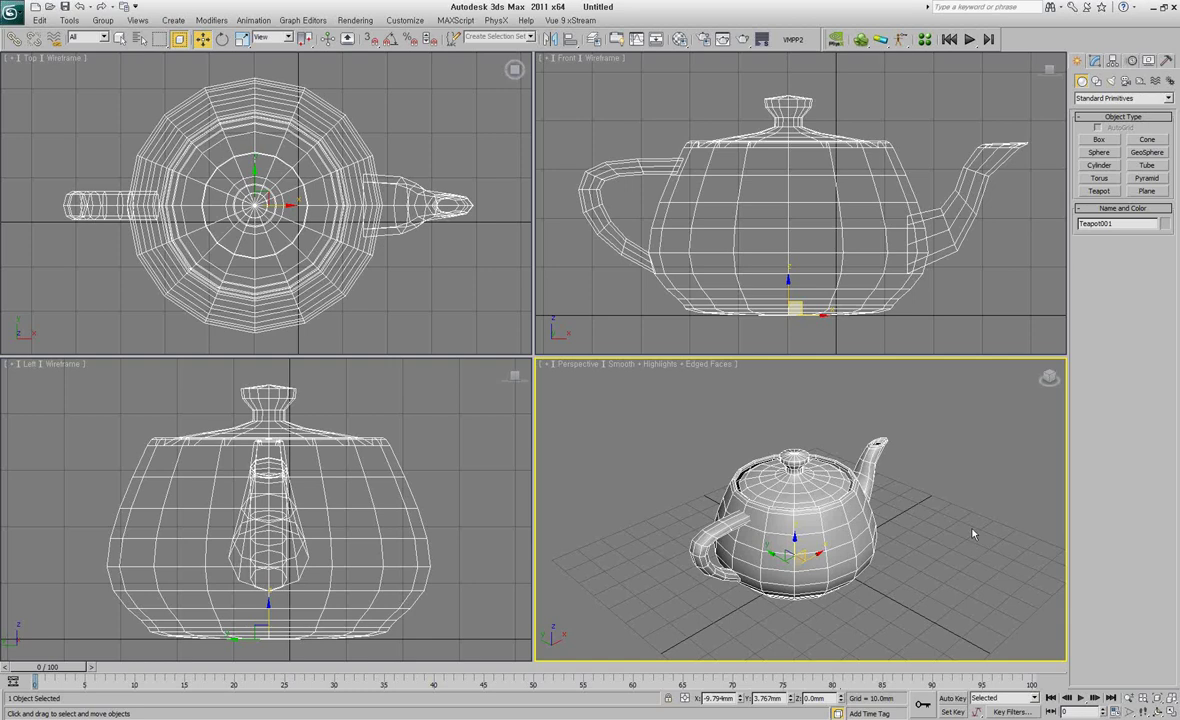
- Hide the Perspective grid, then cycle the active view through Front, Top, Left and Perspective
key(g)
key(g)
click(825, 252)
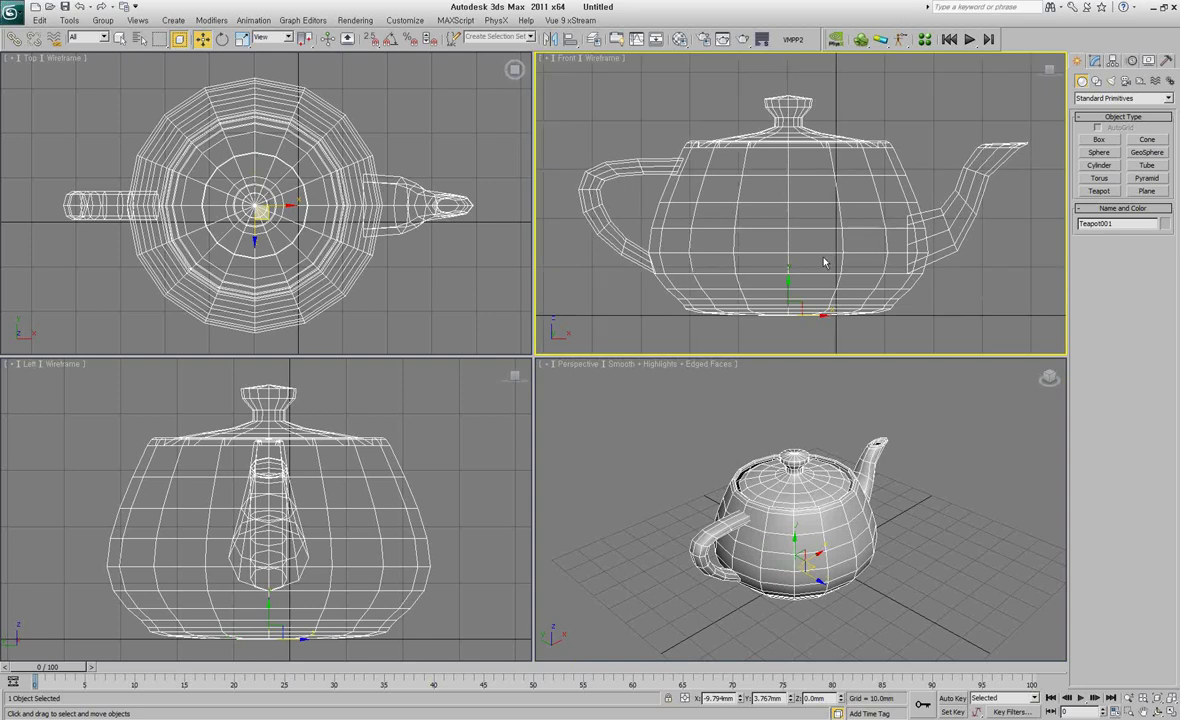
right_click(473, 250)
right_click(429, 413)
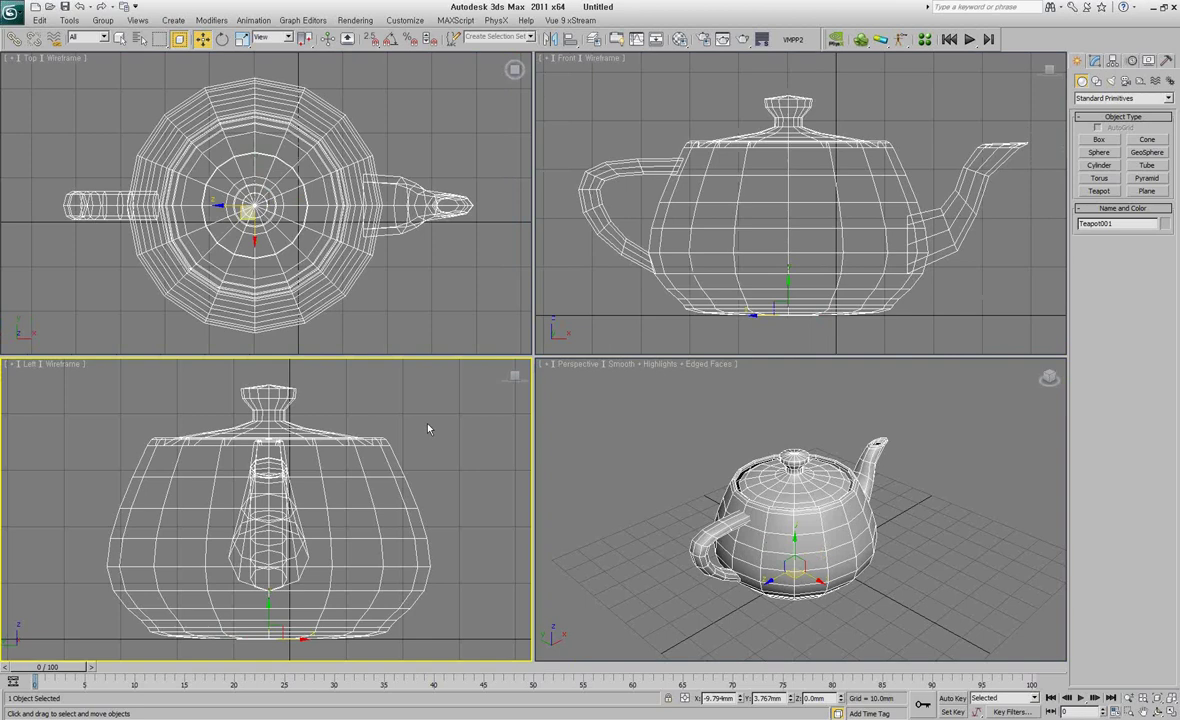
right_click(646, 448)
right_click(666, 303)
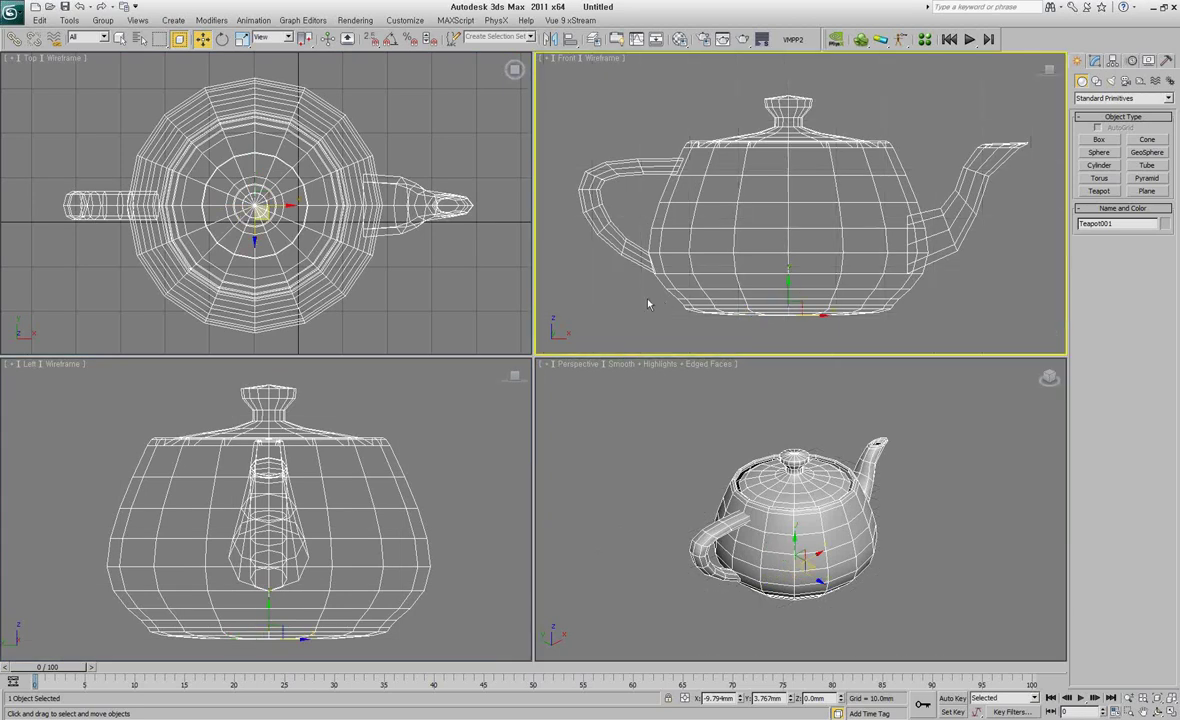
right_click(478, 294)
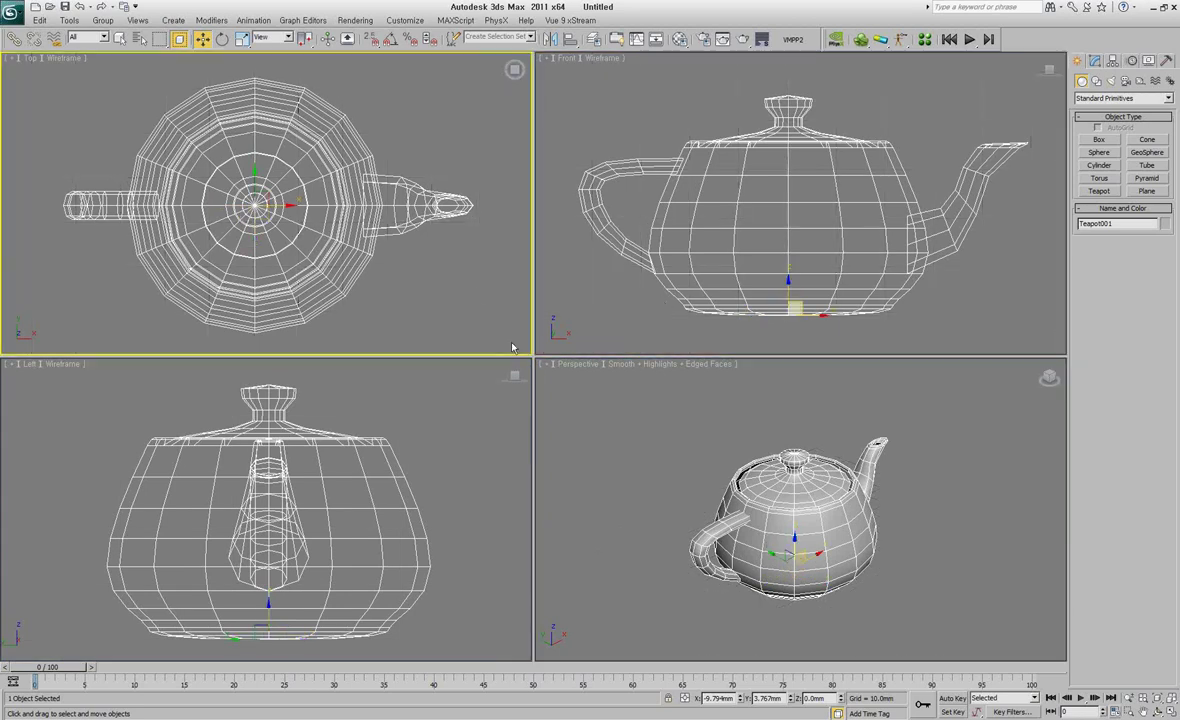
right_click(644, 472)
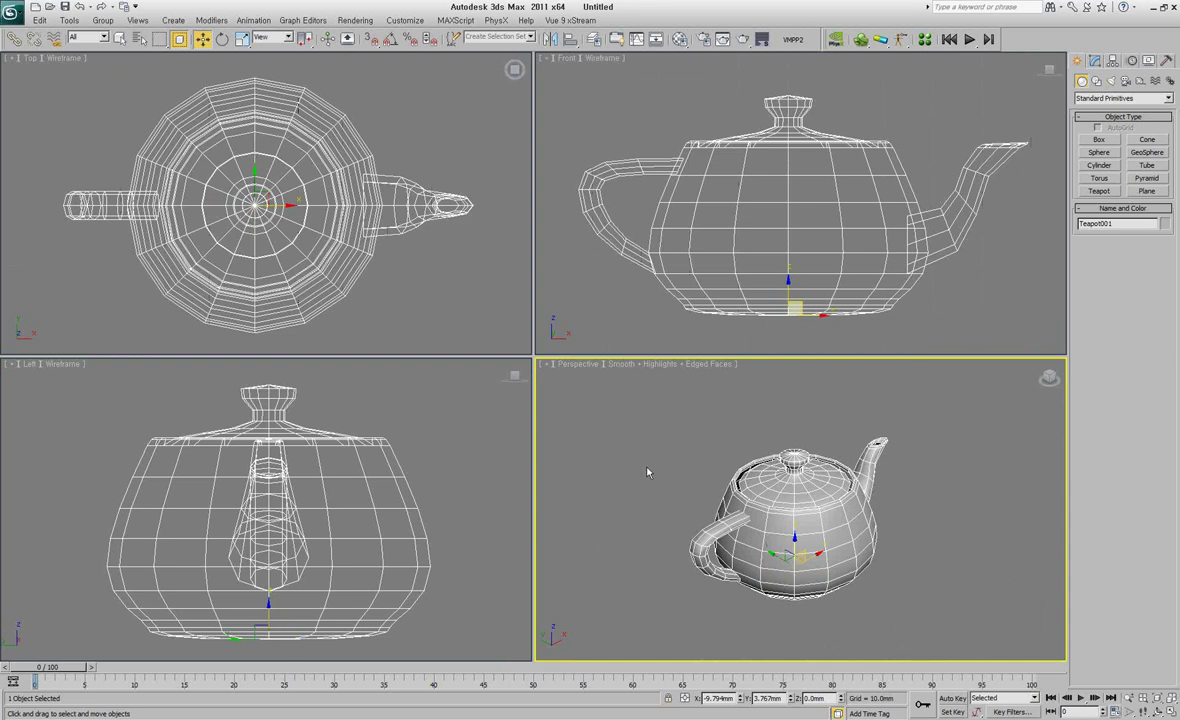
click(648, 474)
scroll(700, 480, down, 3)
middle_click(747, 251)
click(365, 270)
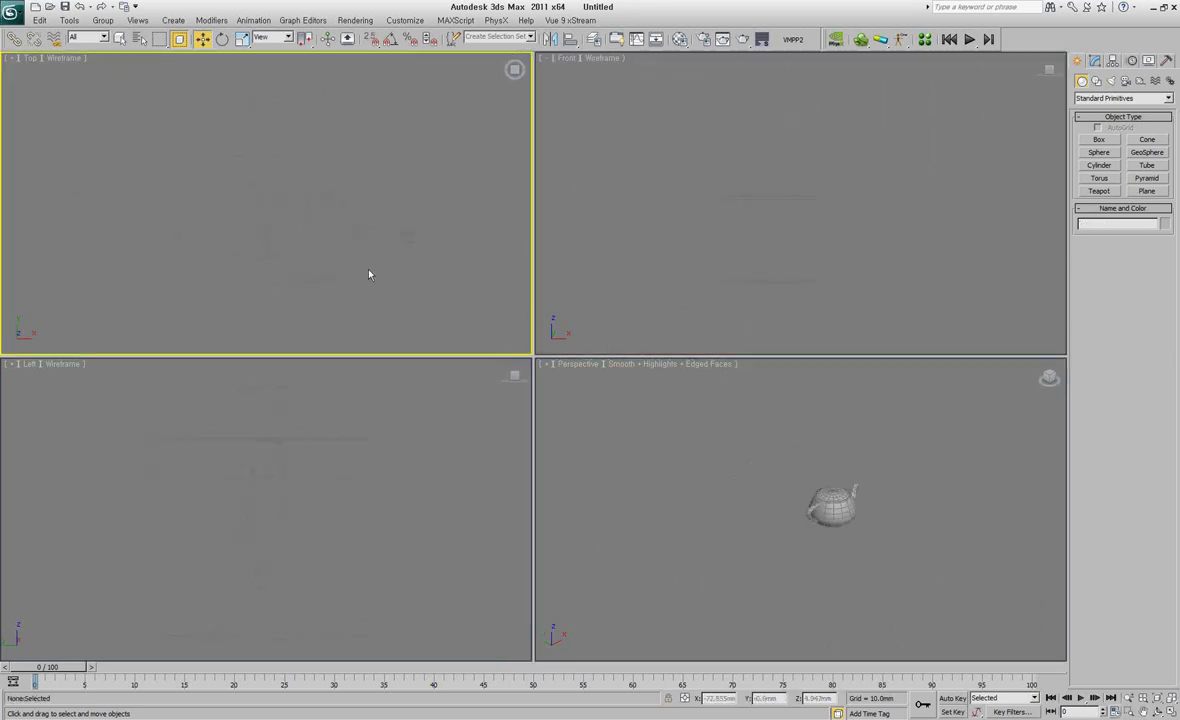
click(319, 471)
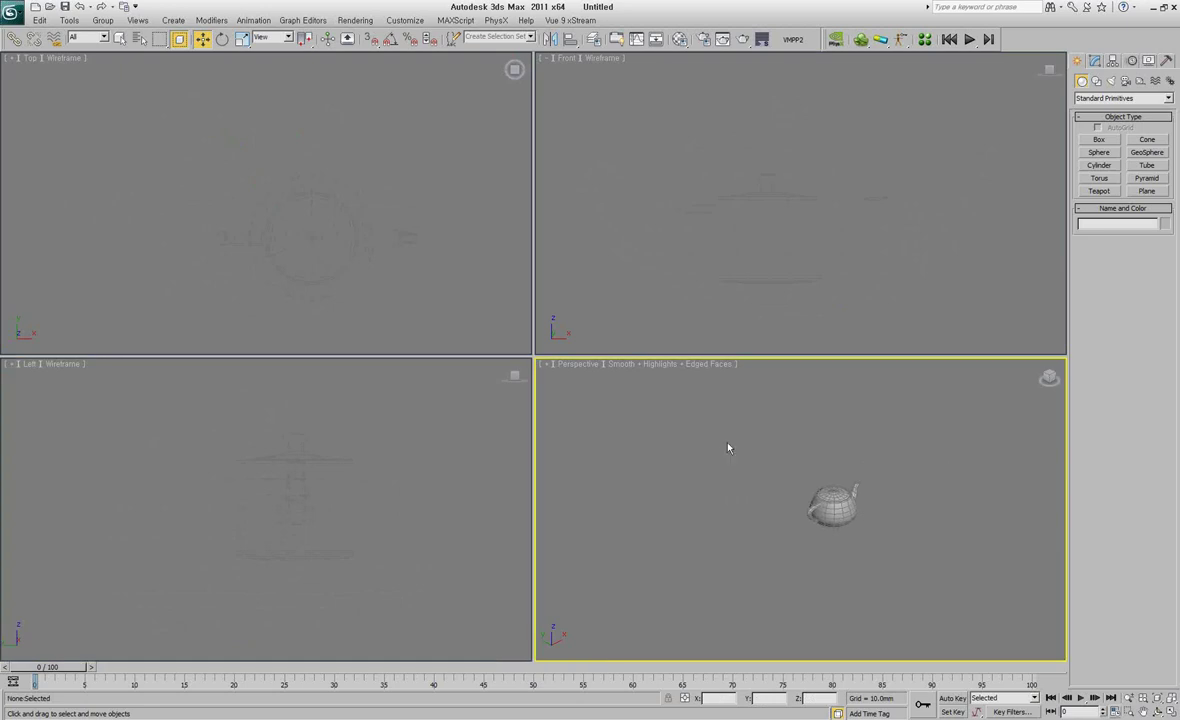
drag(687, 427, 868, 527)
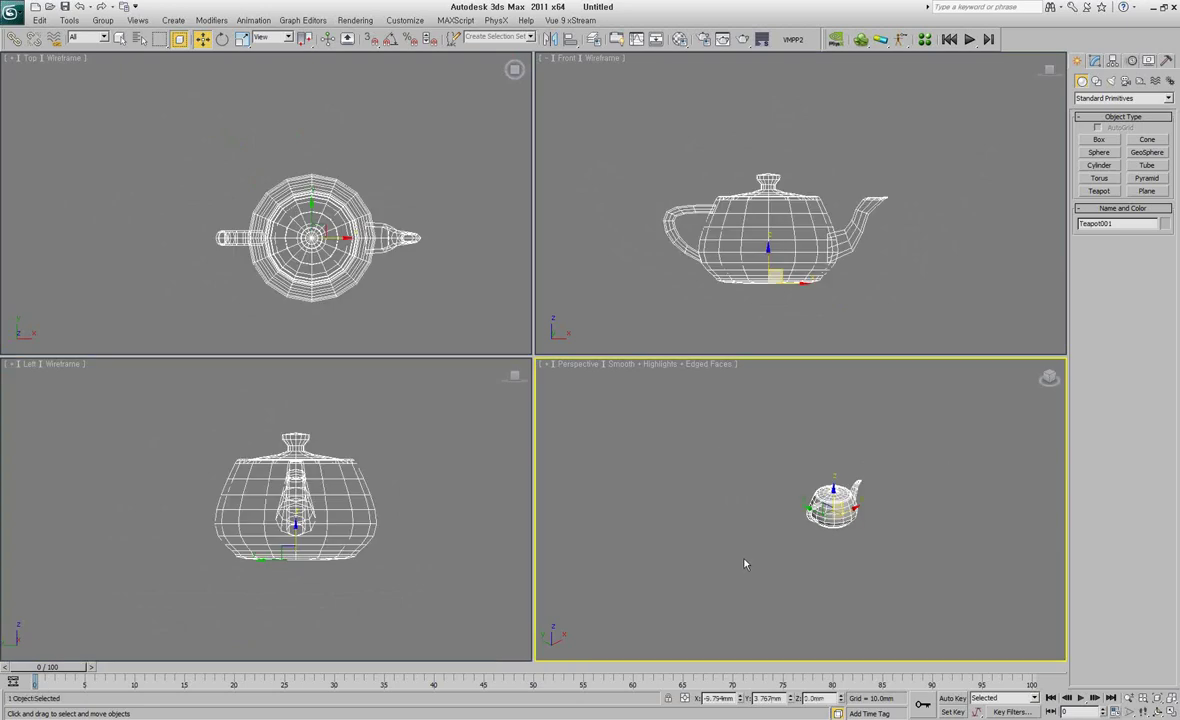
key(ctrl+shift+z)
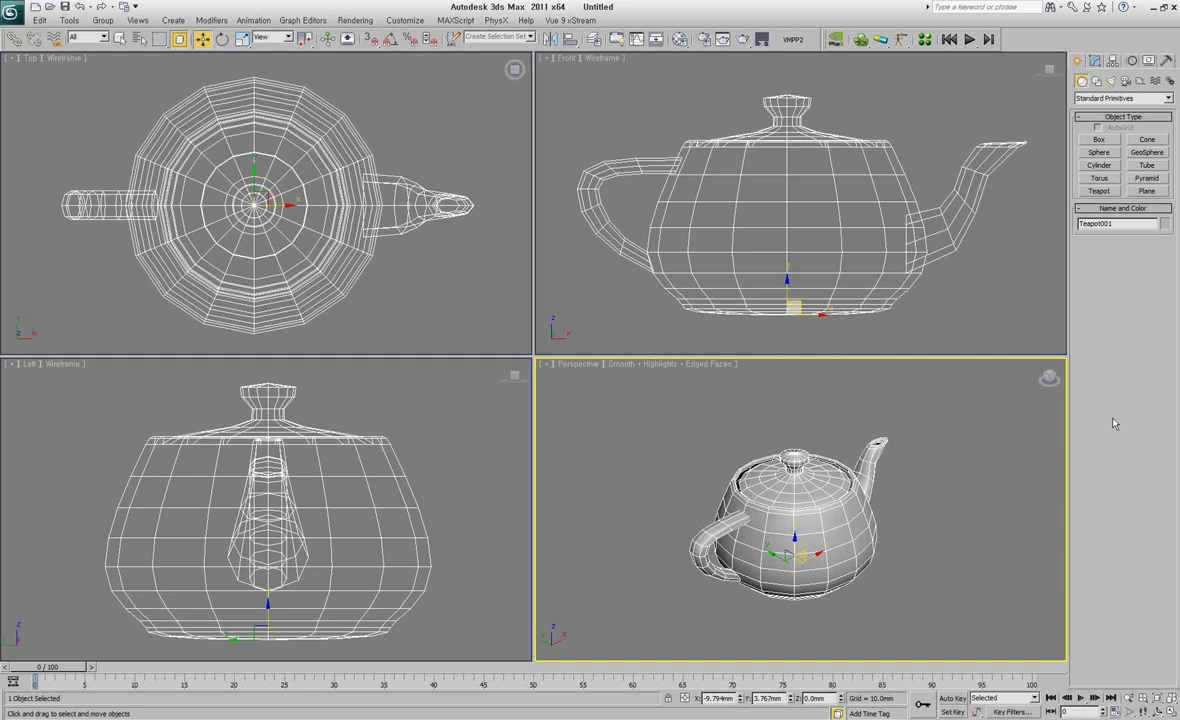
click(960, 539)
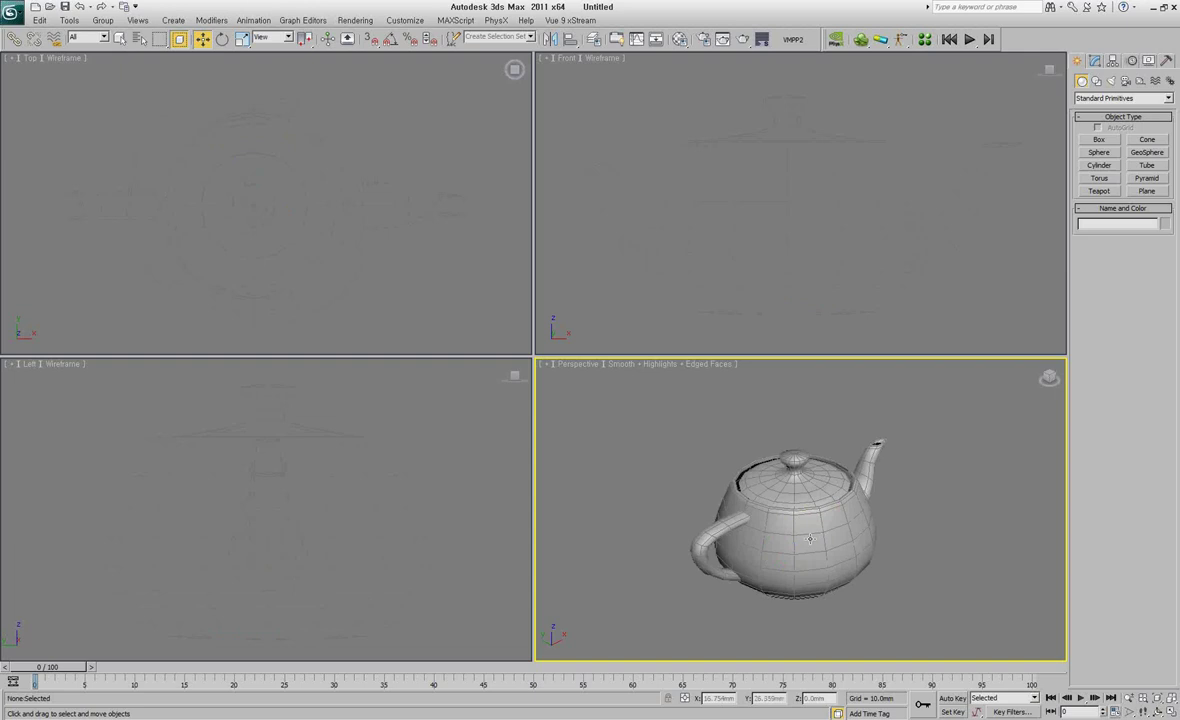
scroll(812, 525, up, 2)
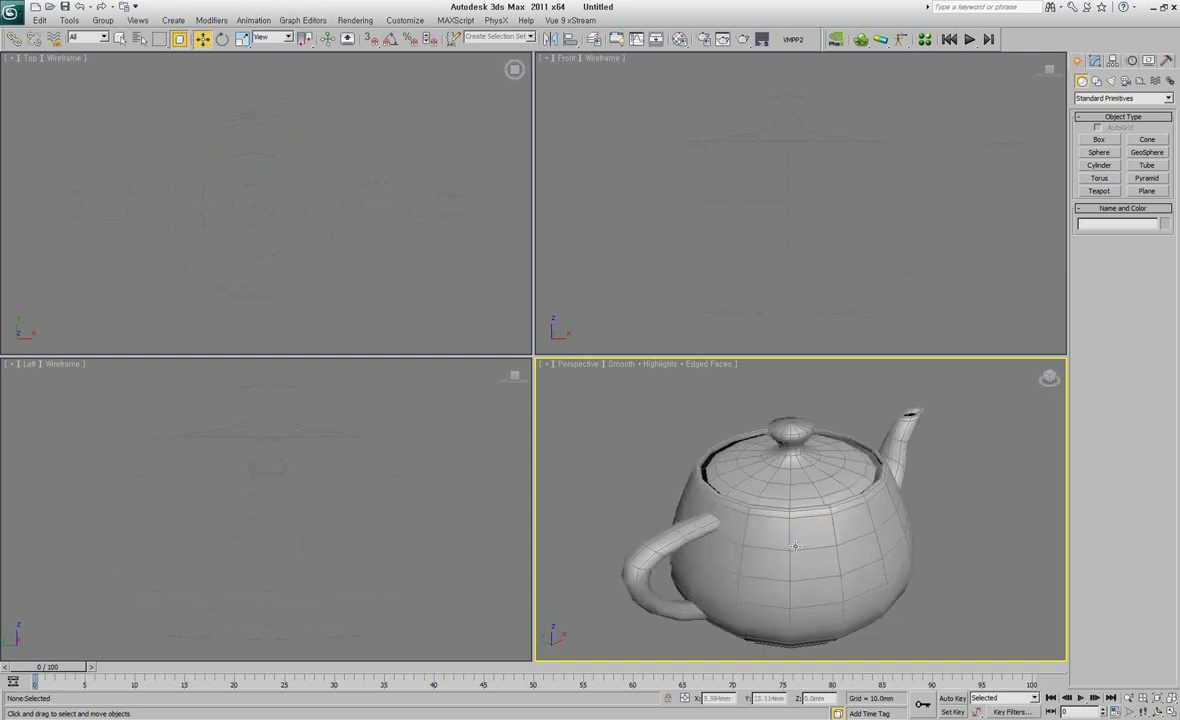
scroll(794, 546, down, 2)
scroll(794, 546, up, 2)
scroll(794, 546, up, 3)
scroll(794, 546, down, 3)
scroll(794, 546, down, 3)
scroll(794, 546, down, 2)
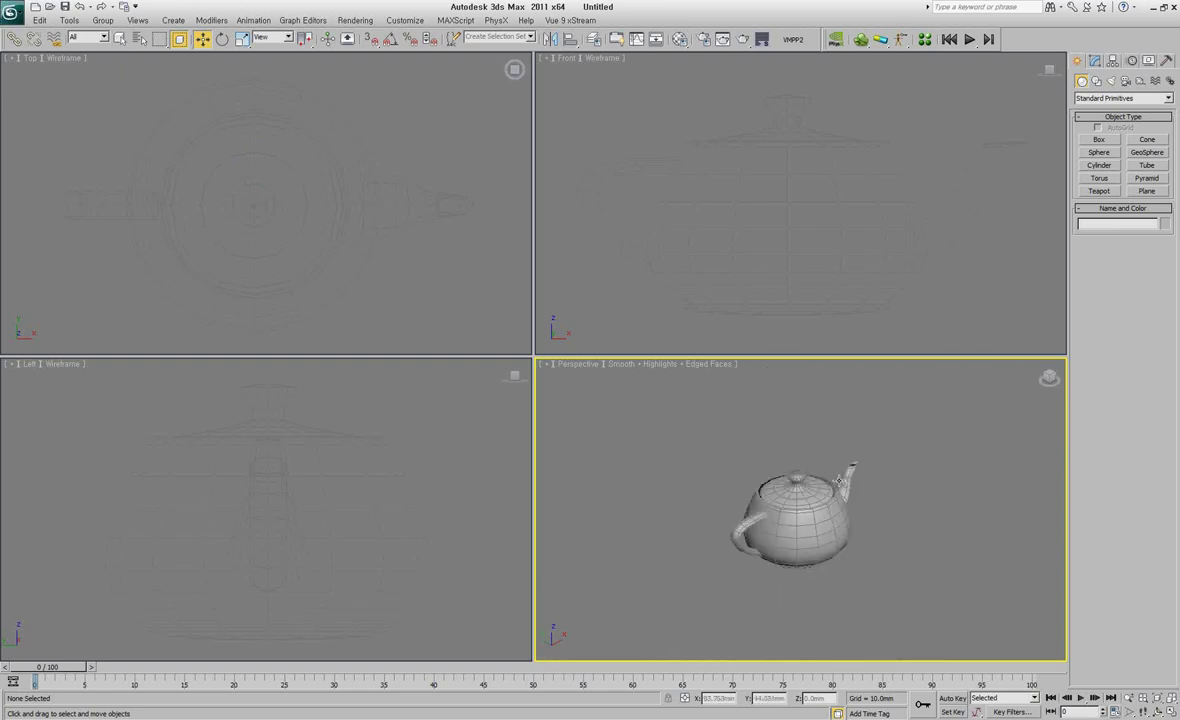
scroll(837, 479, up, 2)
scroll(840, 480, up, 1)
scroll(840, 480, up, 1)
scroll(840, 480, down, 2)
click(1017, 161)
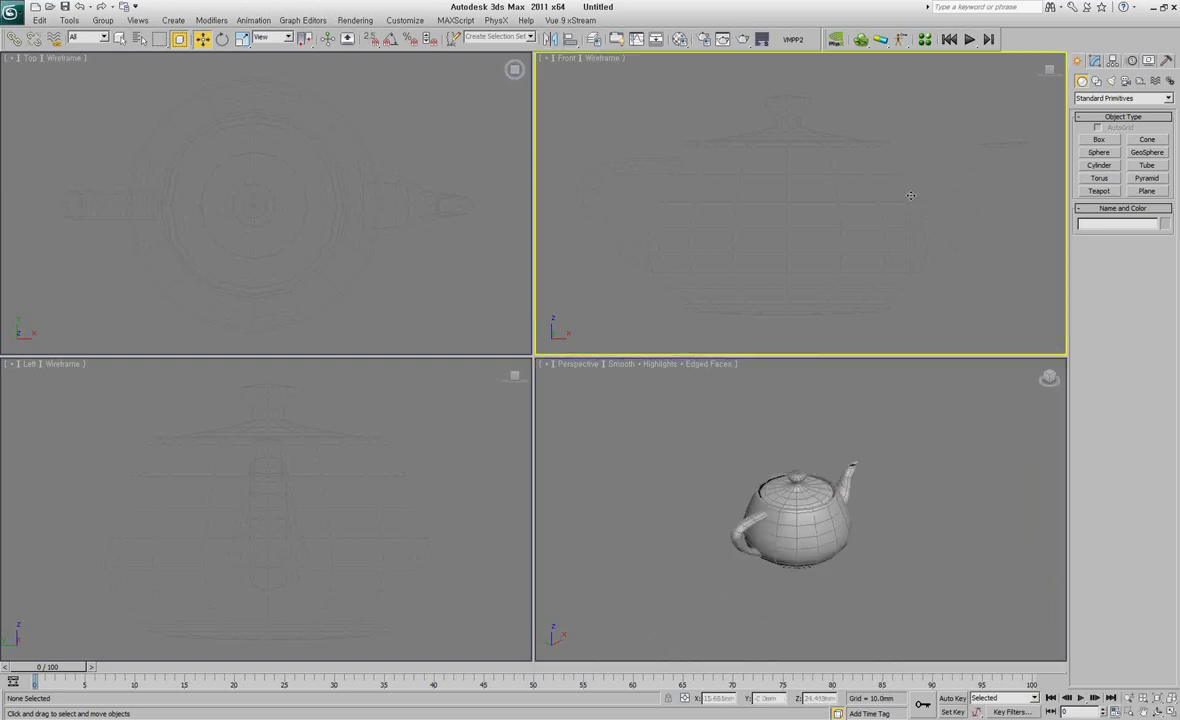
click(877, 174)
scroll(1010, 145, up, 2)
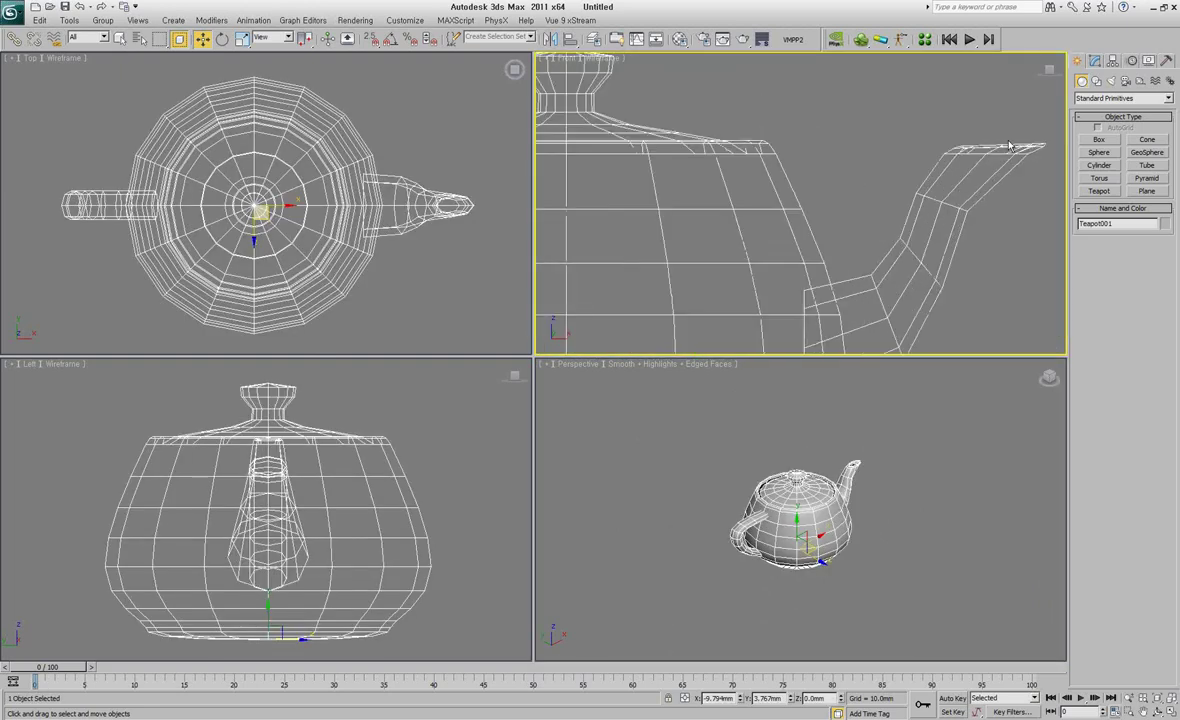
scroll(1010, 145, up, 1)
scroll(1010, 145, down, 2)
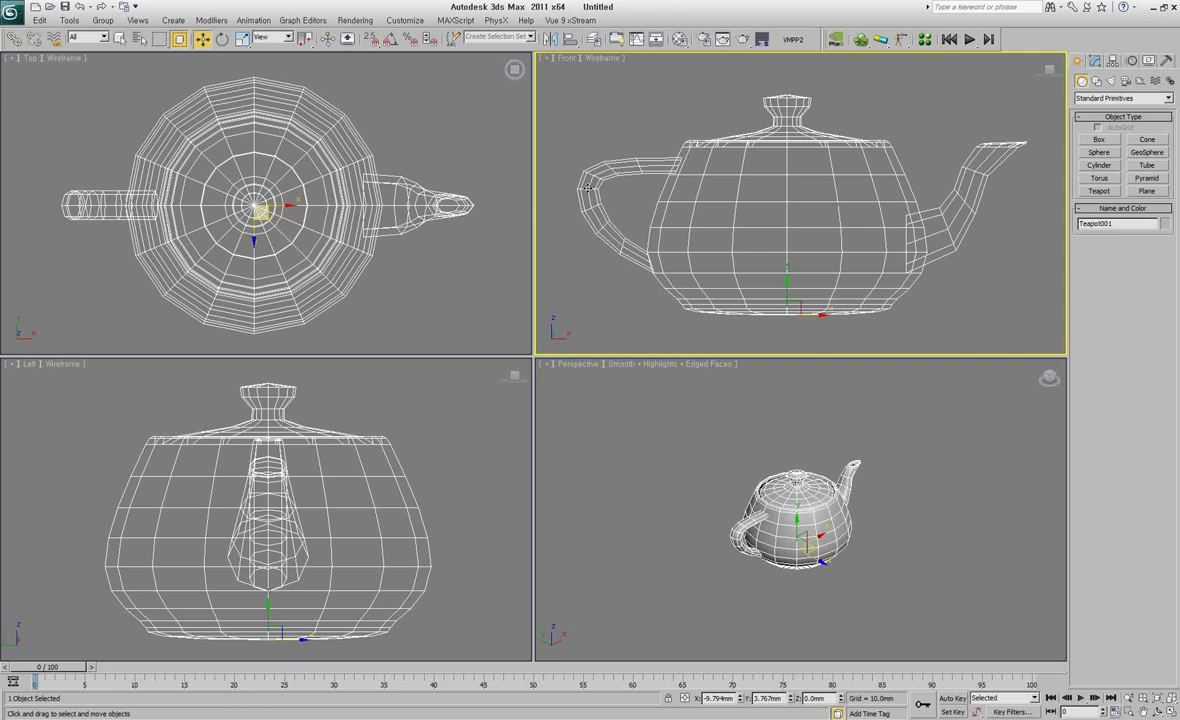
scroll(587, 187, up, 2)
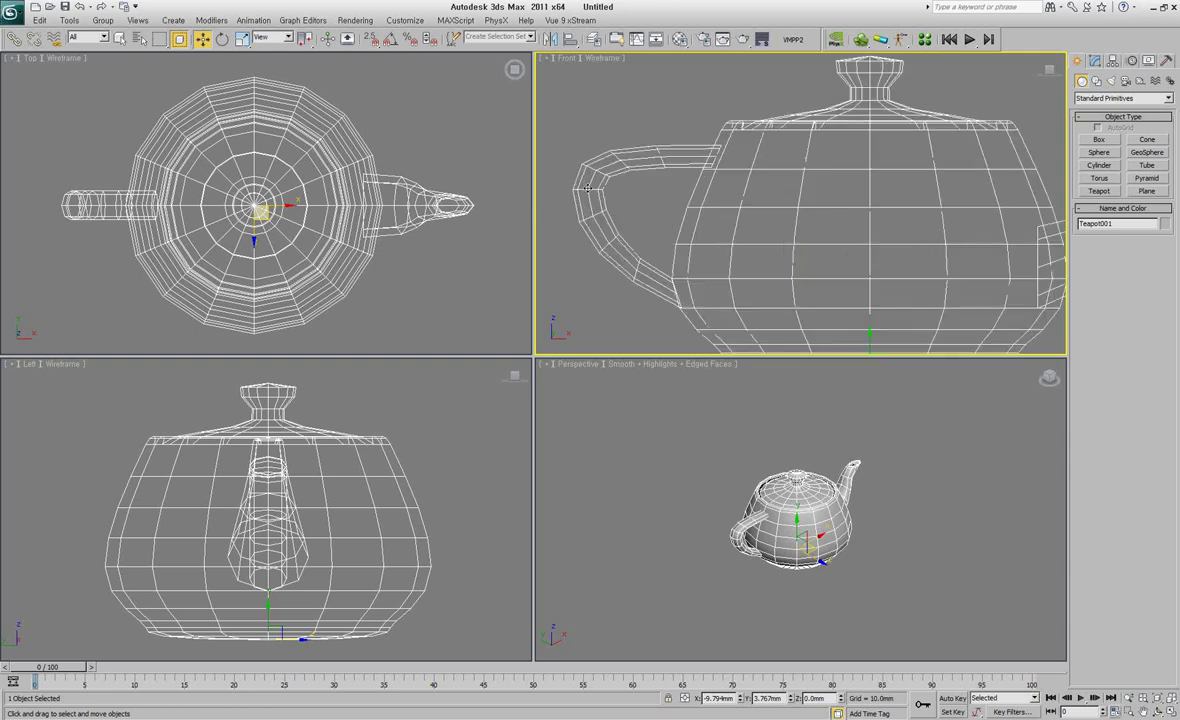
scroll(587, 187, up, 2)
scroll(587, 187, up, 2)
scroll(587, 188, up, 2)
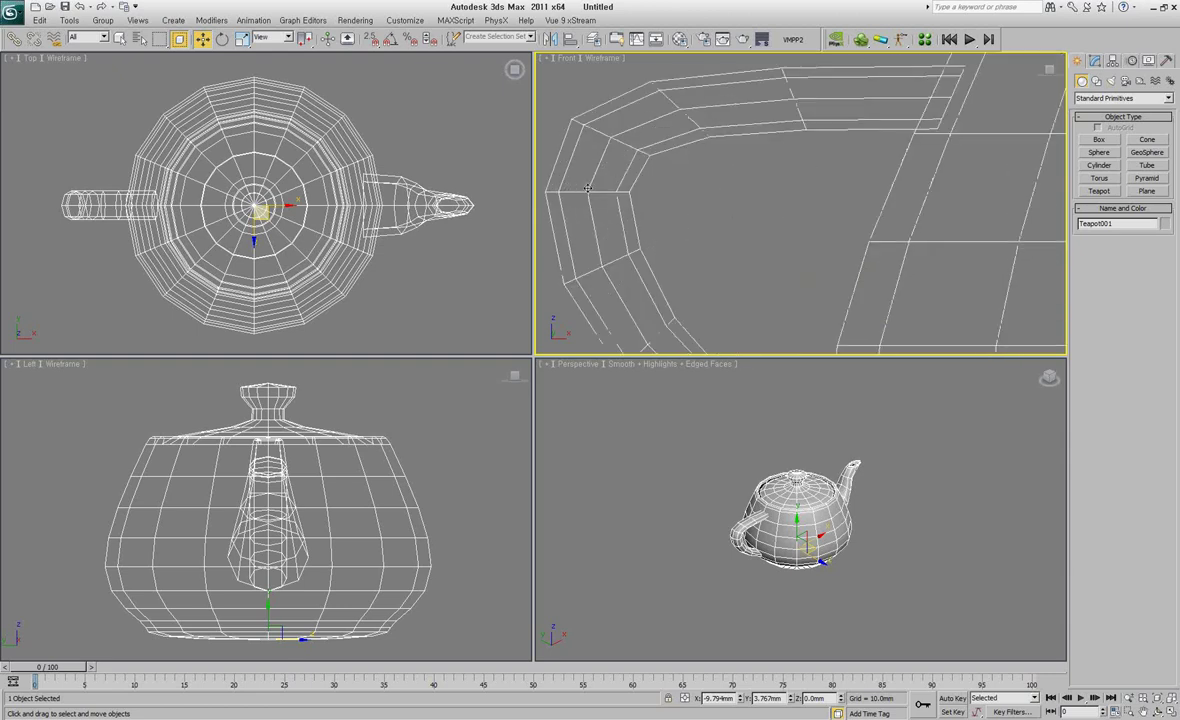
scroll(587, 188, up, 2)
scroll(587, 188, up, 2)
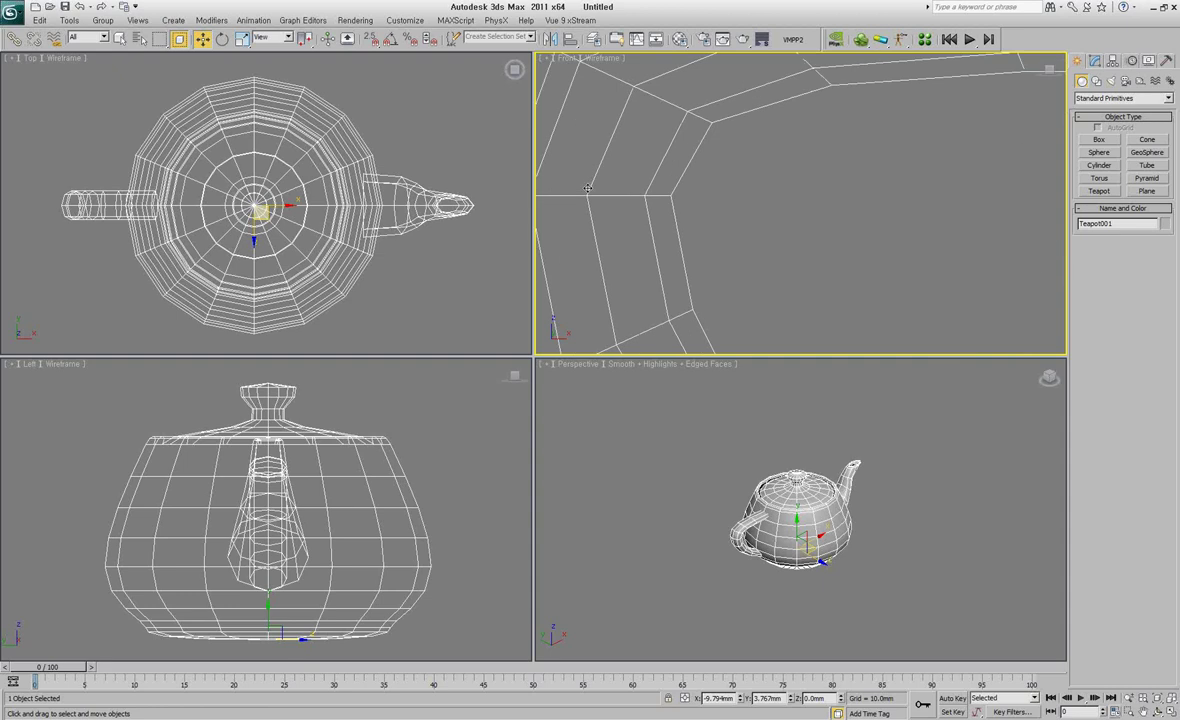
scroll(587, 188, down, 2)
scroll(587, 188, down, 2)
scroll(587, 188, down, 2)
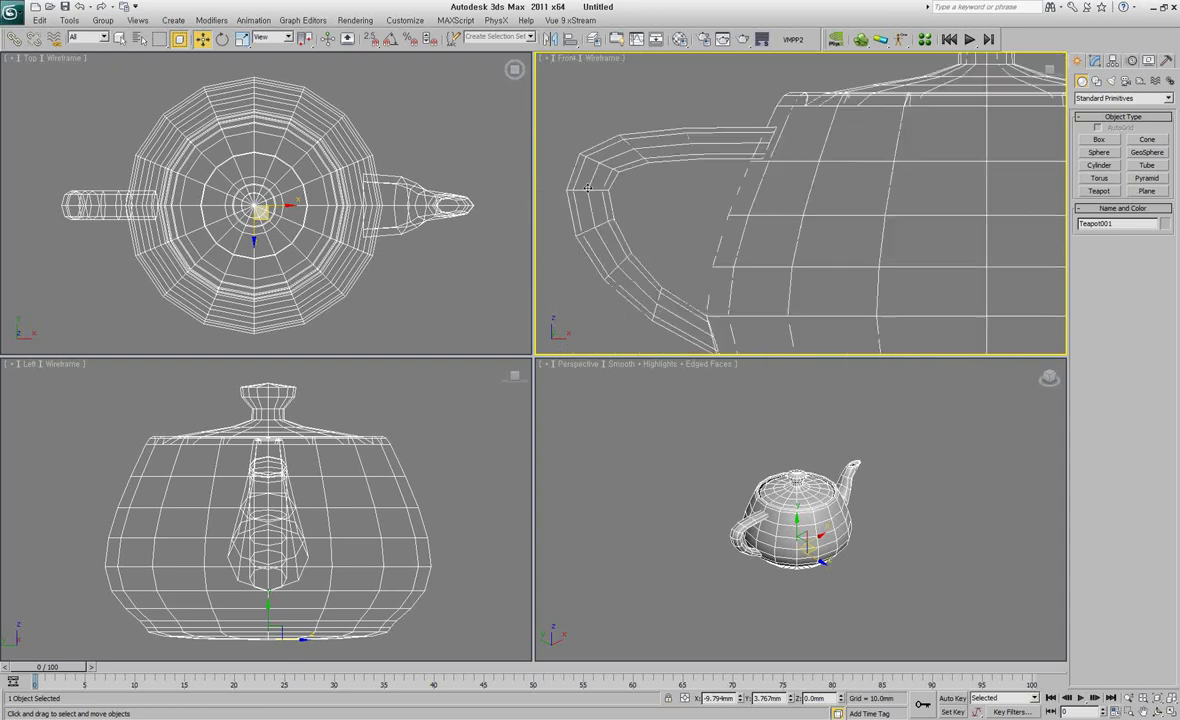
scroll(587, 188, down, 3)
scroll(584, 185, down, 2)
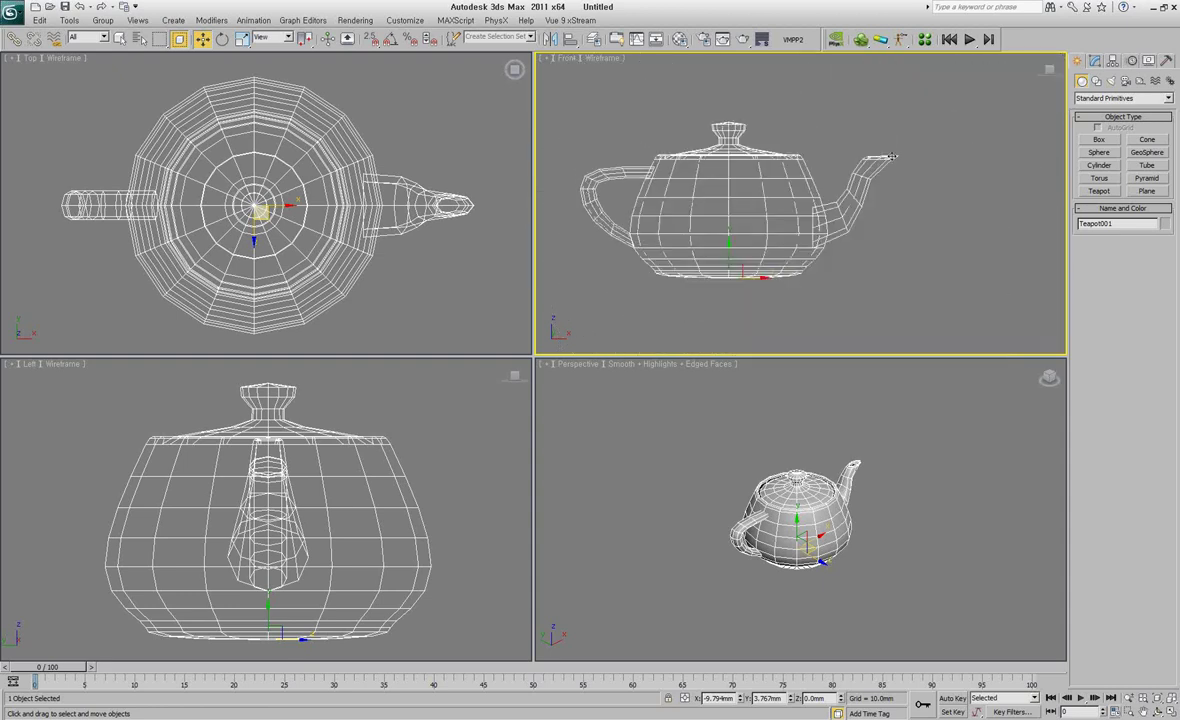
scroll(890, 157, up, 2)
scroll(888, 157, up, 2)
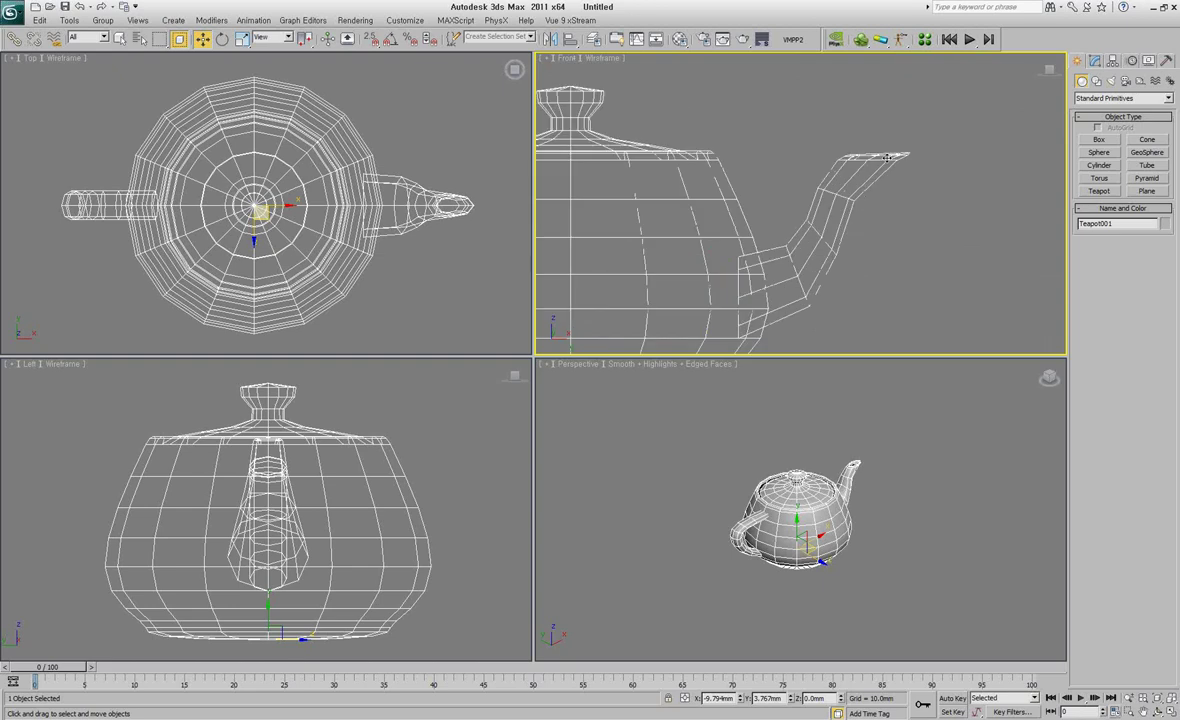
scroll(886, 157, up, 2)
scroll(886, 157, up, 1)
scroll(886, 157, down, 4)
scroll(885, 159, down, 2)
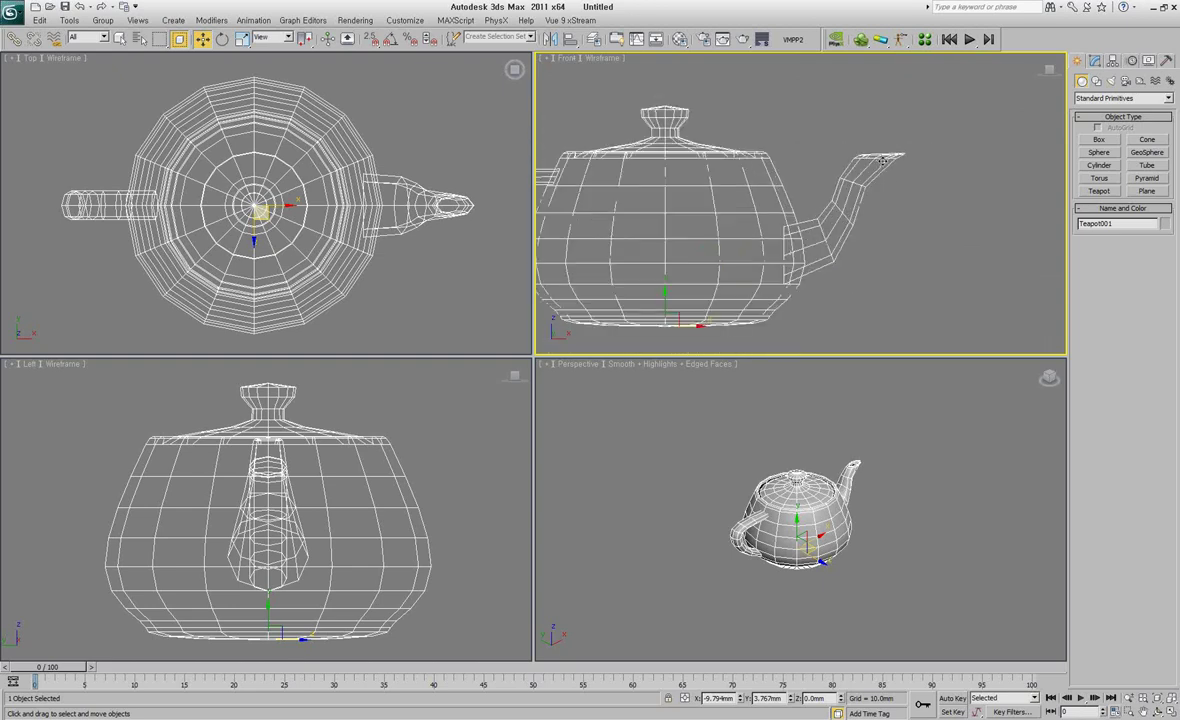
scroll(884, 160, up, 4)
scroll(884, 160, down, 4)
middle_drag(723, 199, 773, 205)
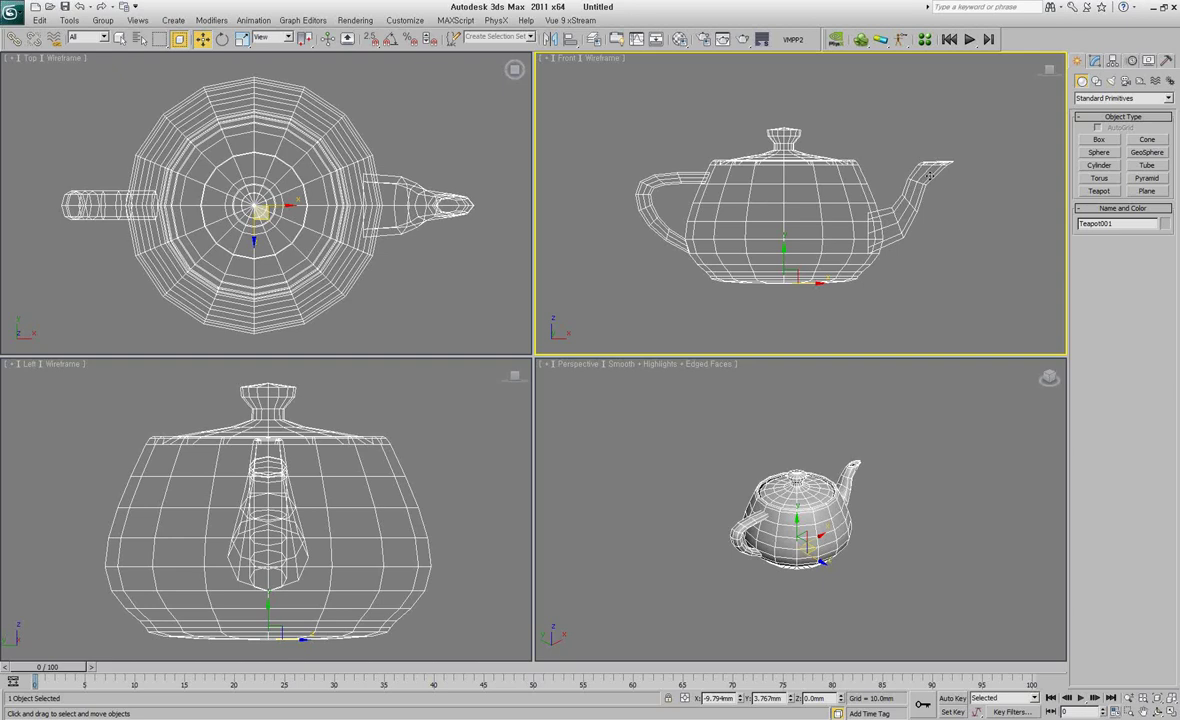
scroll(858, 163, up, 5)
scroll(858, 163, down, 3)
scroll(690, 150, up, 3)
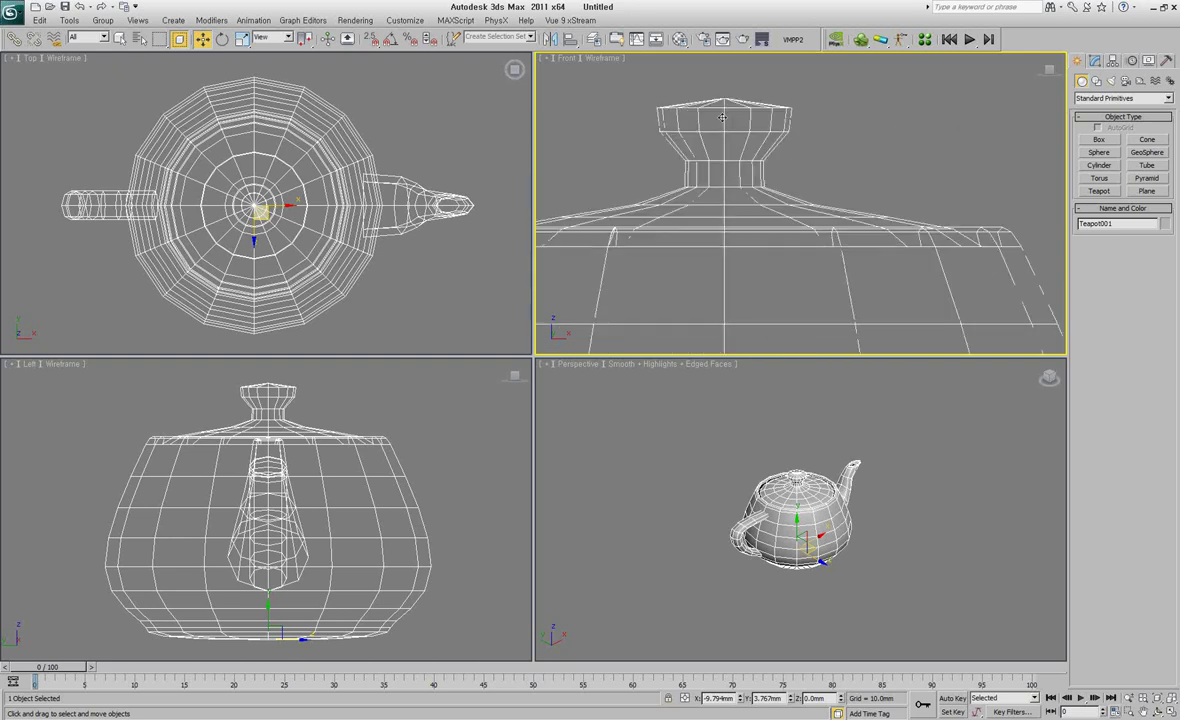
scroll(690, 150, down, 5)
middle_drag(687, 179, 718, 201)
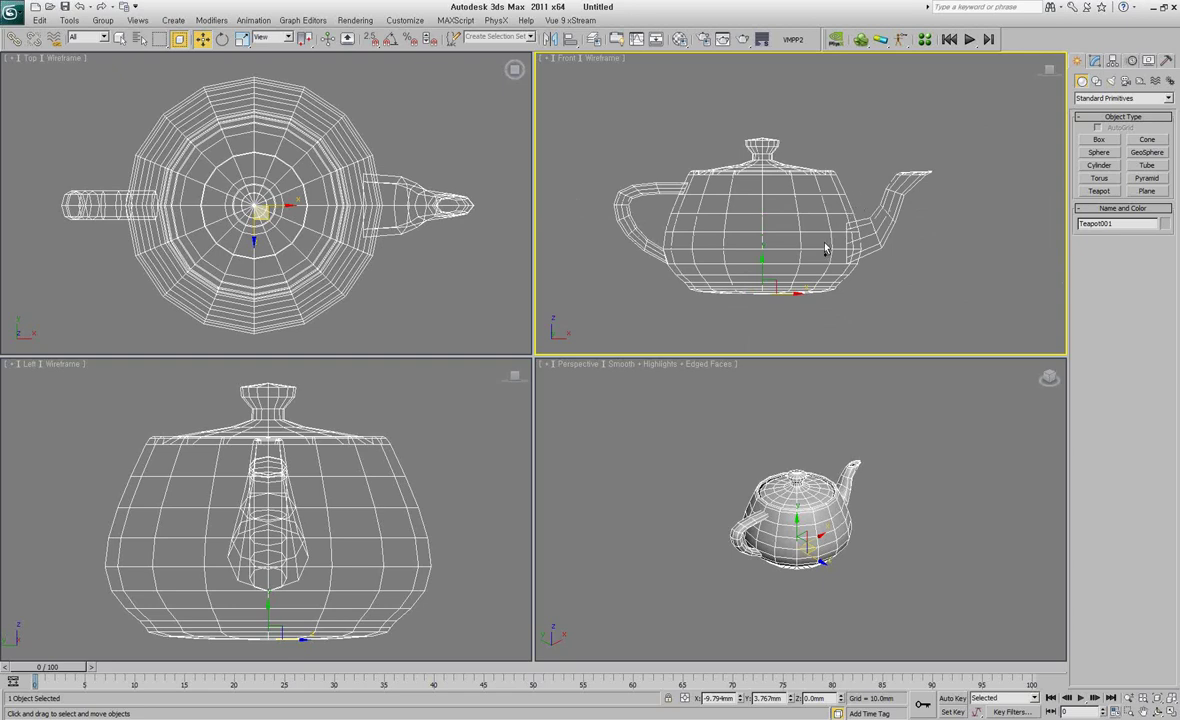
scroll(822, 249, up, 2)
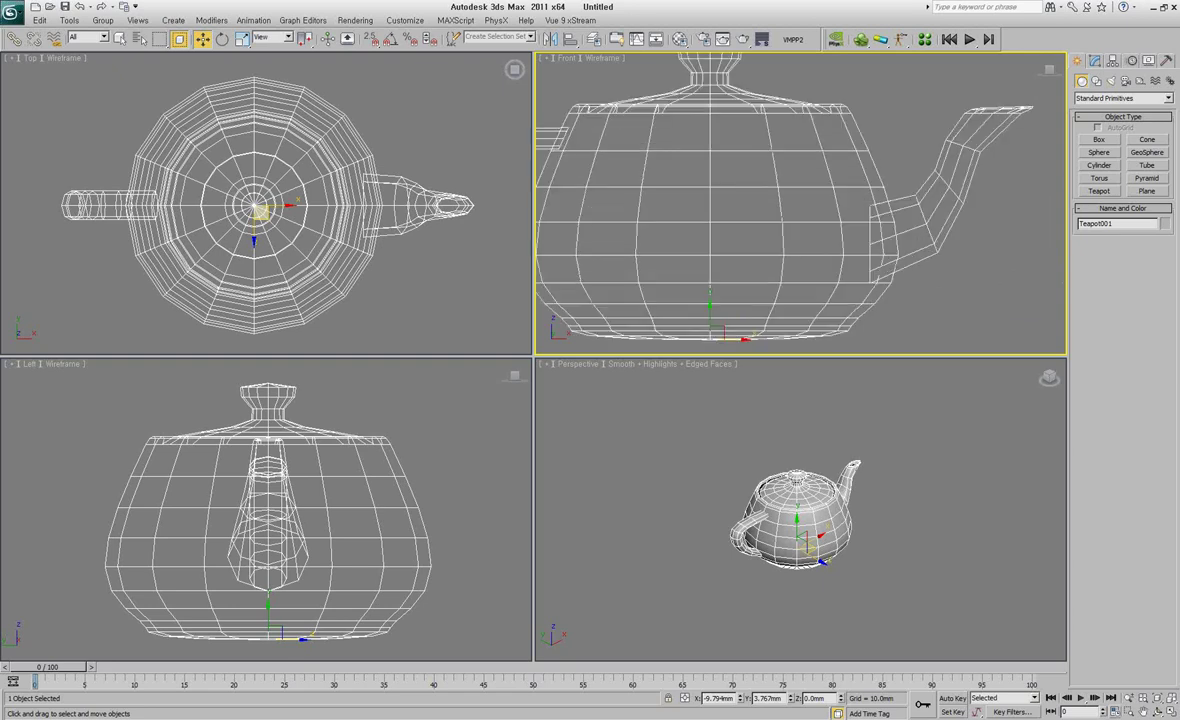
scroll(822, 249, up, 2)
scroll(822, 249, up, 3)
scroll(800, 250, down, 7)
scroll(790, 270, up, 2)
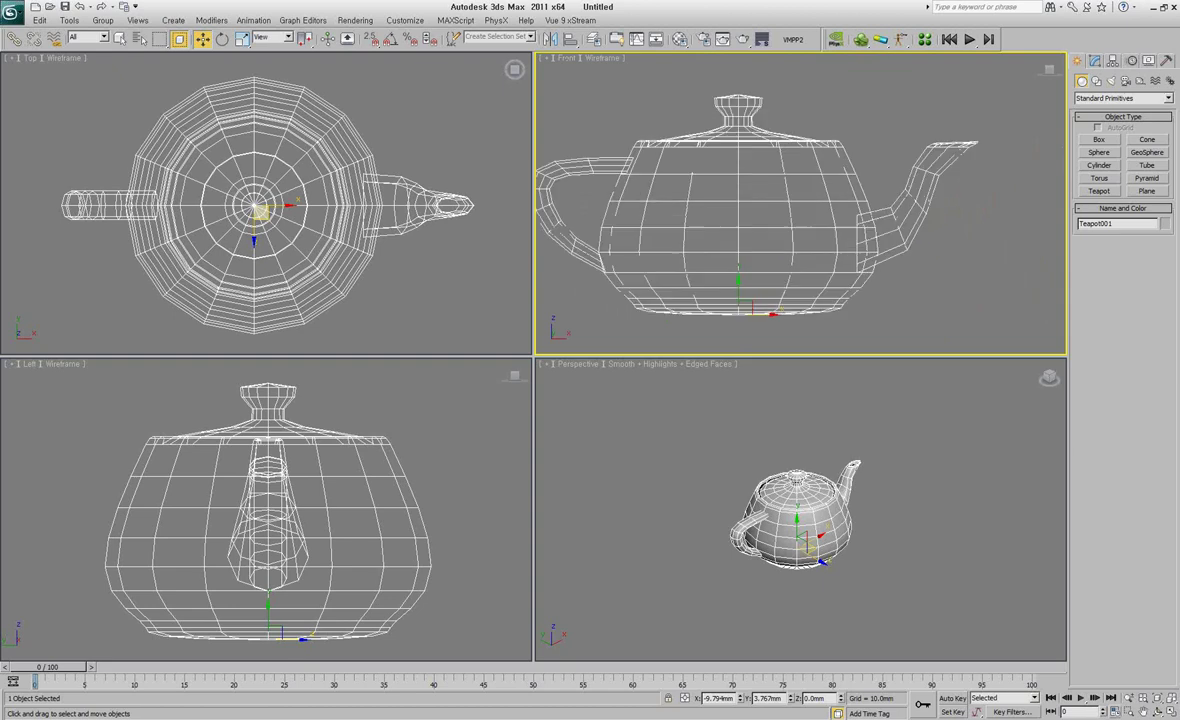
scroll(910, 125, up, 3)
scroll(967, 74, up, 2)
scroll(800, 205, down, 4)
scroll(800, 205, down, 2)
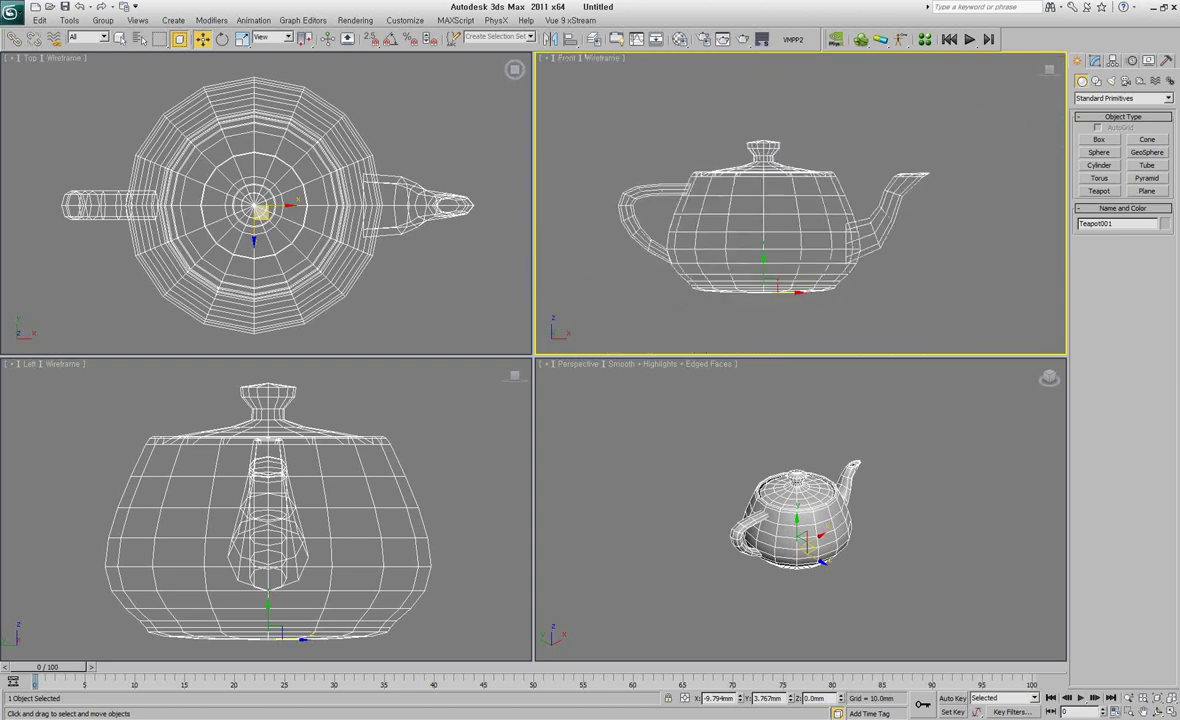
scroll(831, 232, up, 4)
scroll(835, 221, up, 3)
scroll(835, 221, down, 7)
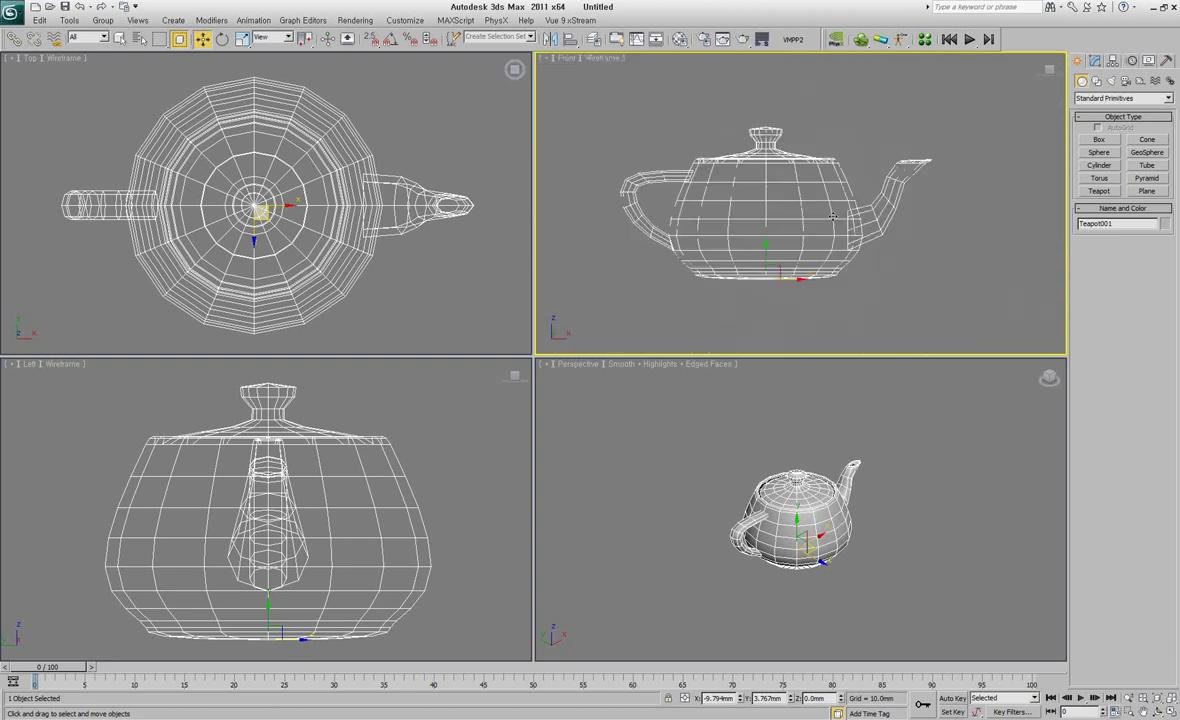
scroll(808, 206, down, 2)
scroll(808, 206, up, 4)
scroll(805, 206, down, 1)
scroll(799, 206, down, 3)
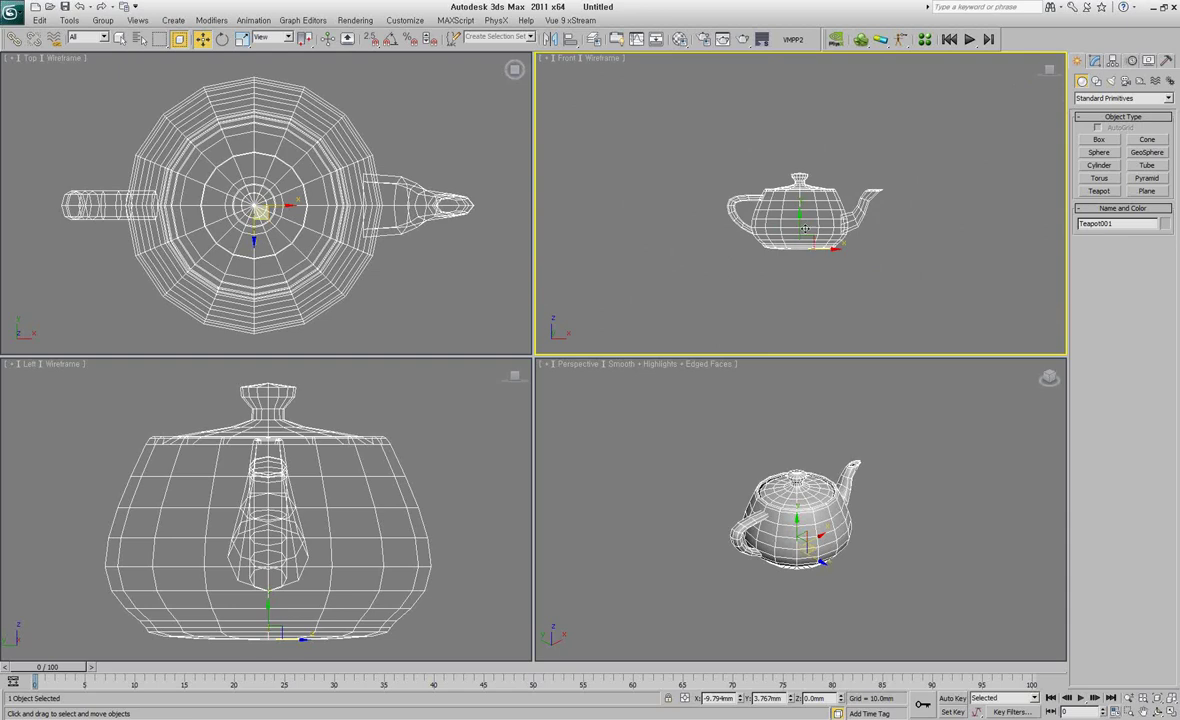
scroll(805, 229, up, 2)
scroll(805, 229, up, 3)
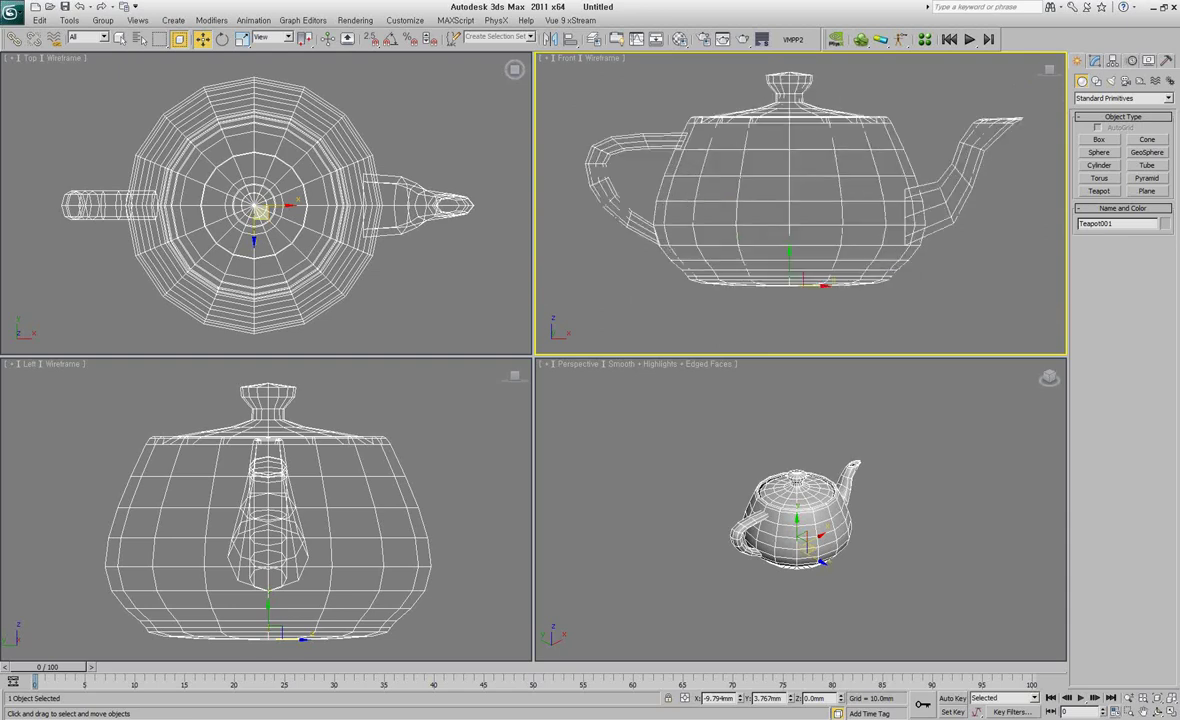
scroll(805, 229, up, 3)
scroll(805, 229, up, 1)
scroll(800, 200, down, 5)
scroll(800, 200, down, 2)
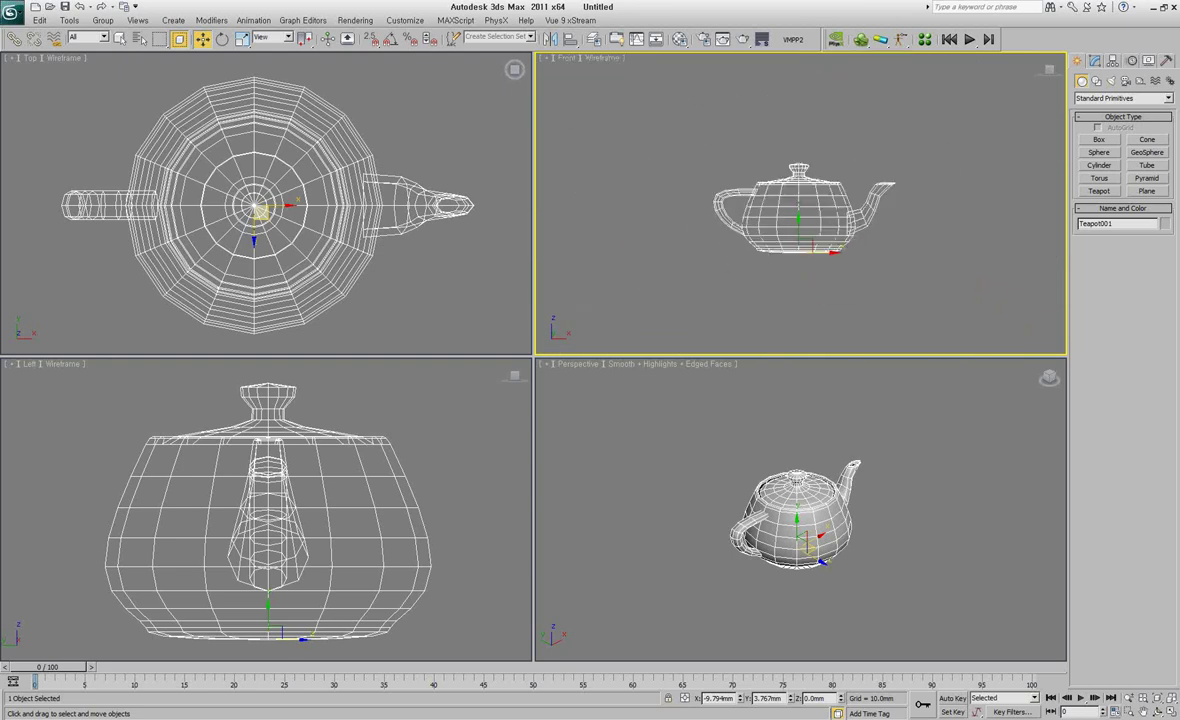
scroll(800, 200, up, 5)
scroll(800, 200, down, 4)
scroll(804, 232, down, 2)
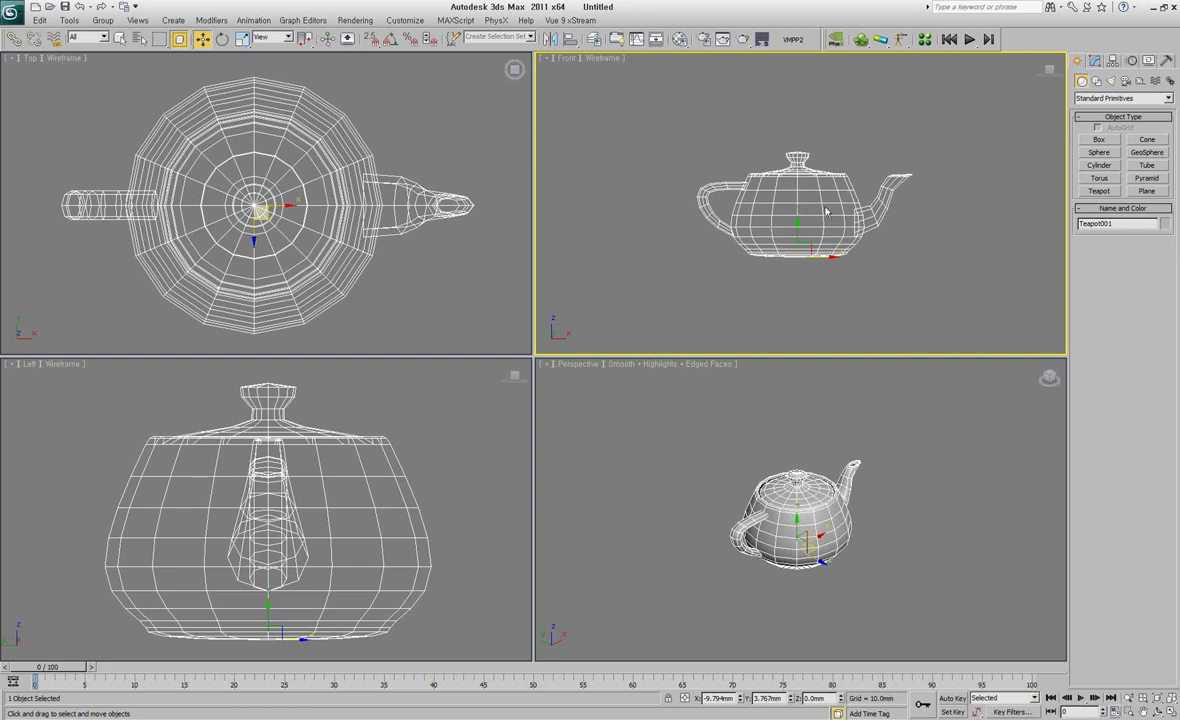
- Orbit the Front view into an orthographic angle, zoom in, and shade it Smooth + Highlights
right_click(599, 382)
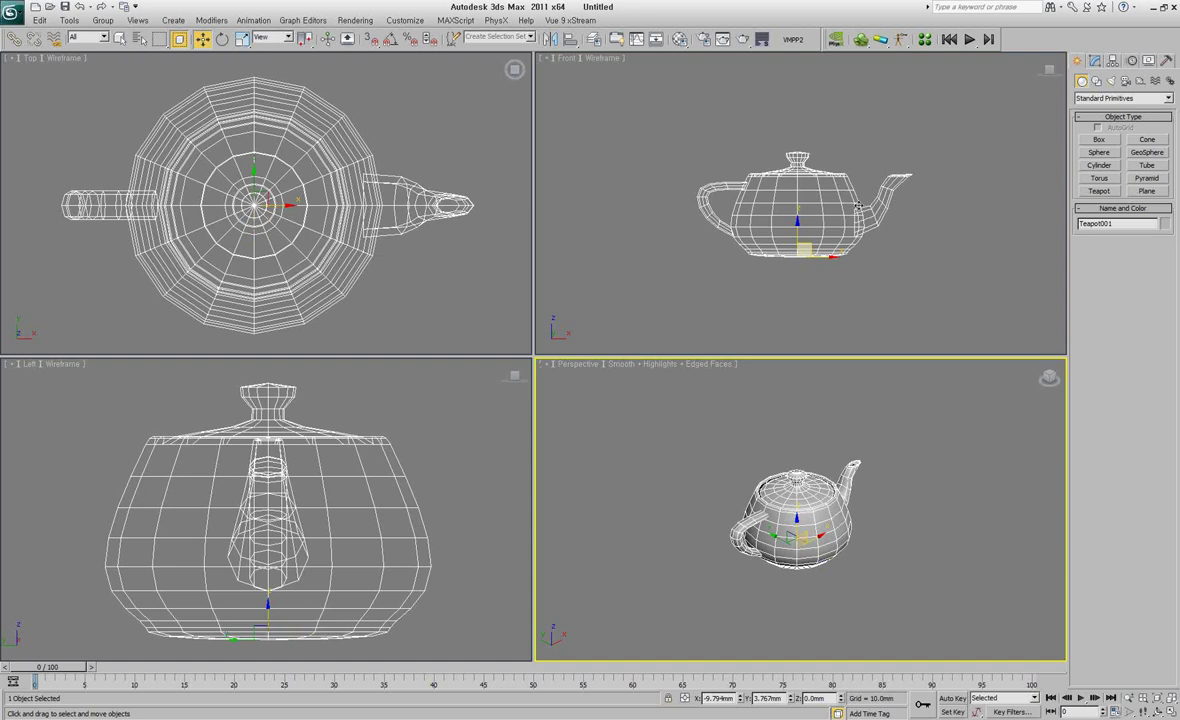
mouse_move(855, 184)
alt+middle_down()
mouse_move(798, 237)
mouse_move(689, 224)
alt+middle_up()
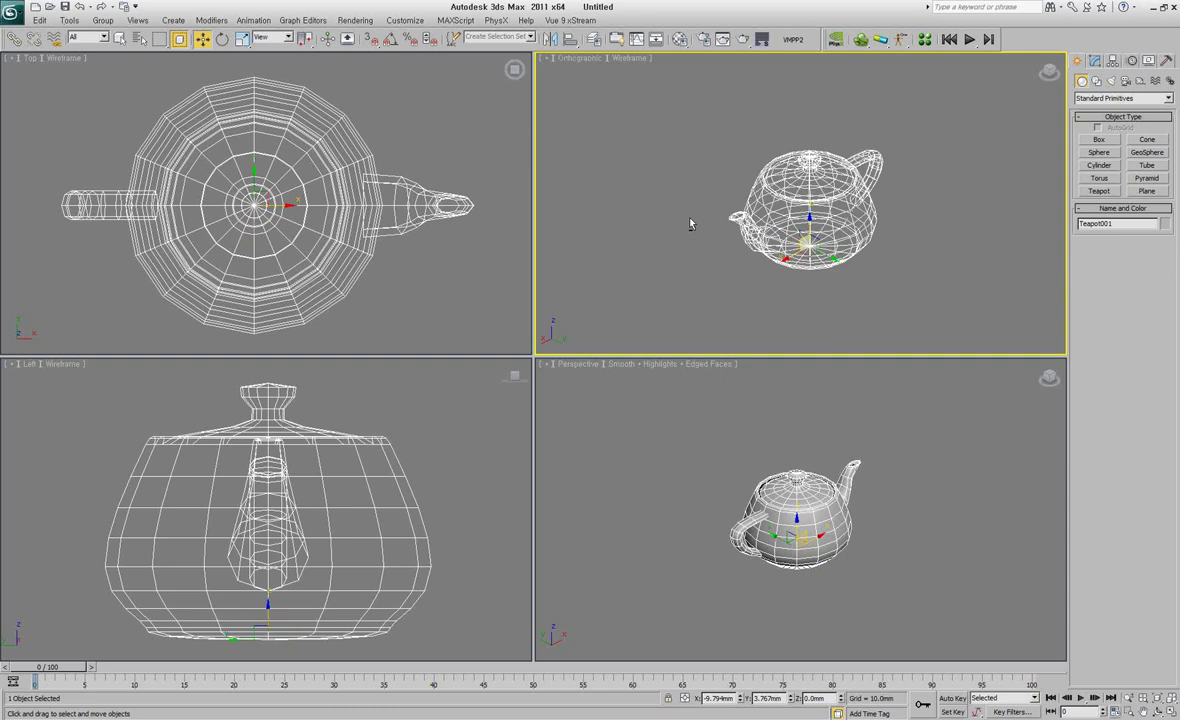
mouse_move(720, 200)
alt+middle_down()
mouse_move(899, 240)
mouse_move(903, 224)
alt+middle_up()
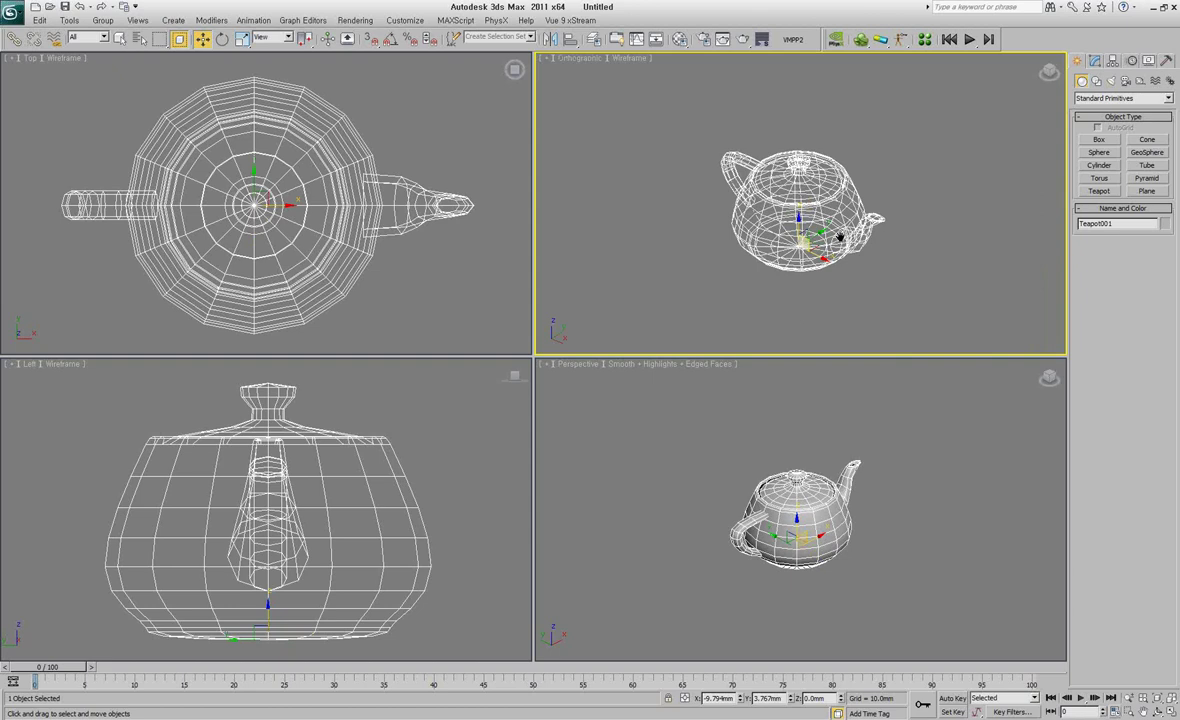
scroll(840, 237, up, 2)
key(F3)
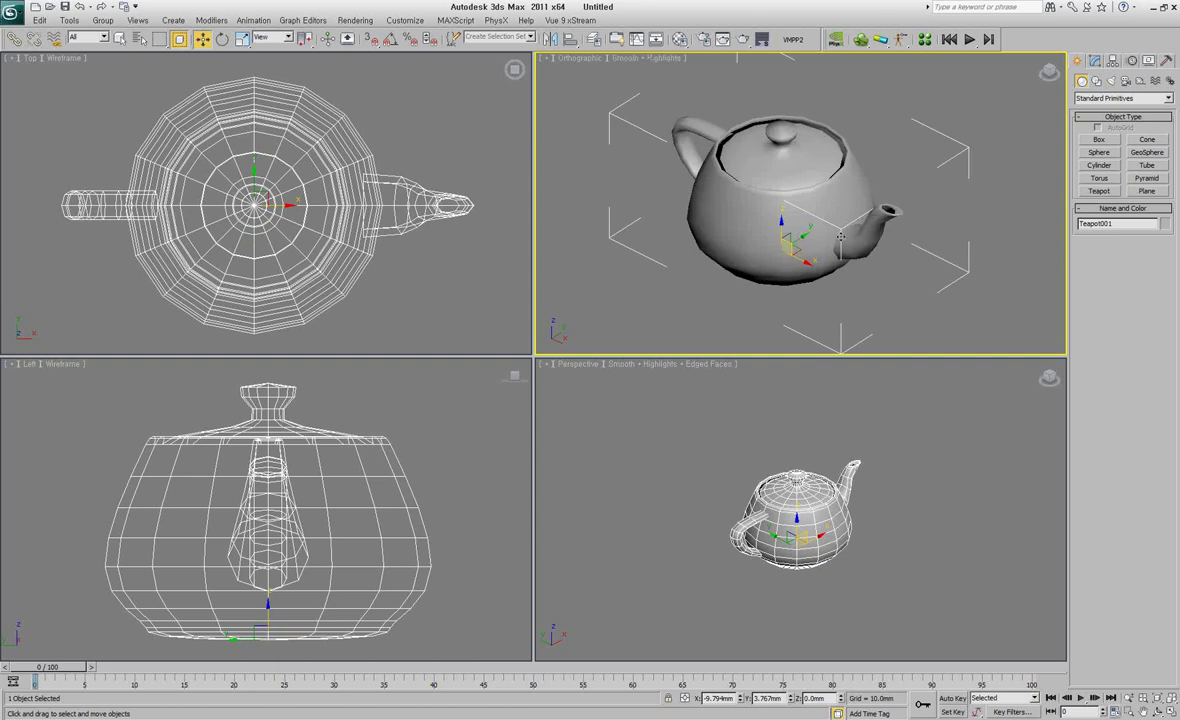
mouse_move(852, 213)
alt+middle_down()
mouse_move(869, 240)
mouse_move(675, 135)
alt+middle_up()
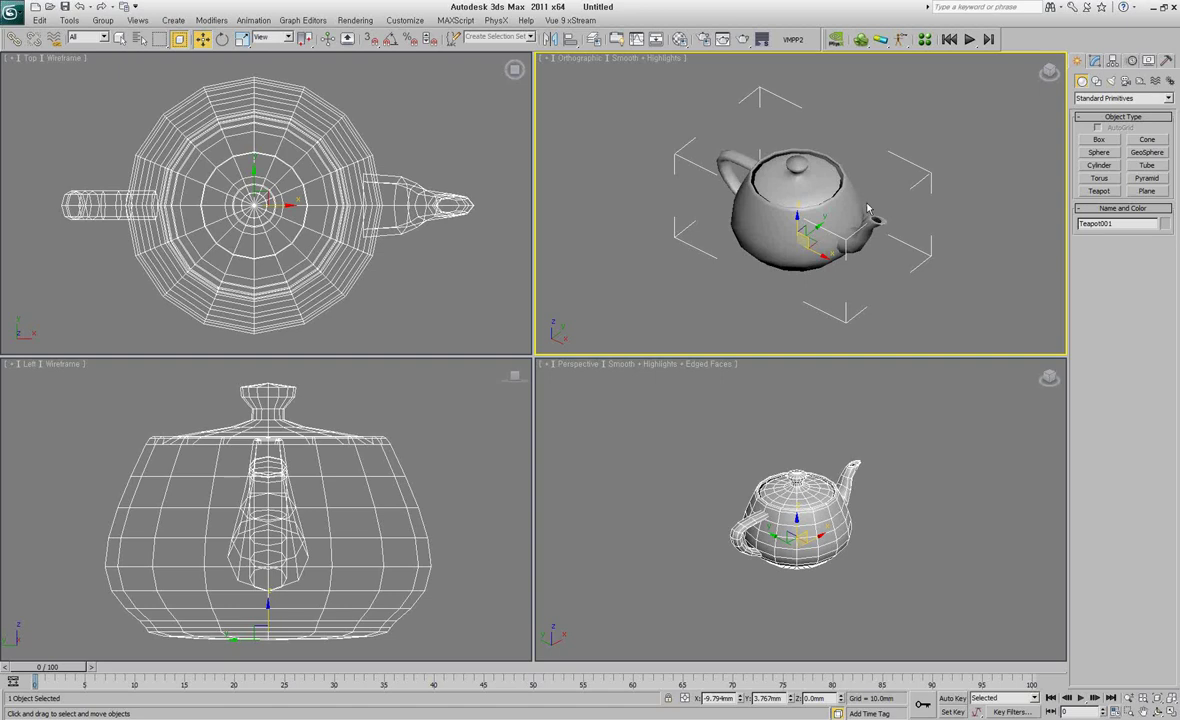
mouse_move(868, 208)
alt+middle_down()
mouse_move(893, 231)
mouse_move(876, 238)
alt+middle_up()
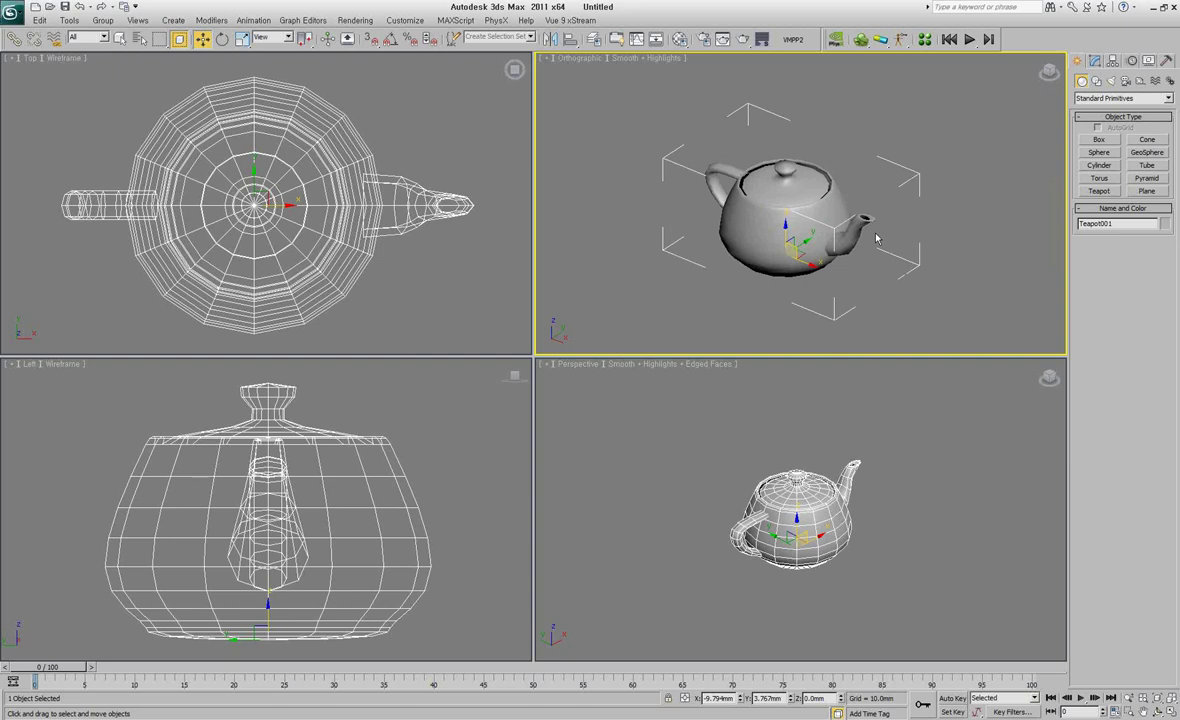
key(Delete)
- Draw a box about 102.8 x 96.7 x 81.8 mm, then orbit and zoom to inspect it
click(1099, 139)
mouse_move(818, 452)
mouse_down()
mouse_move(738, 514)
mouse_move(832, 561)
mouse_up()
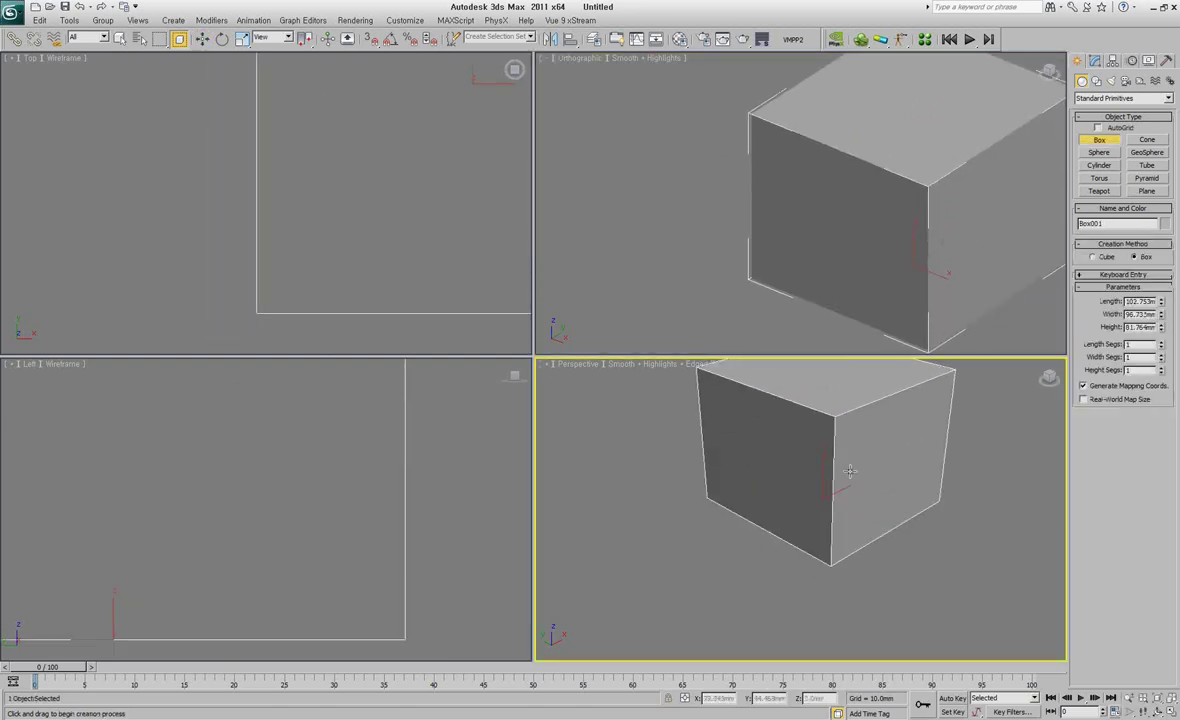
scroll(849, 470, down, 3)
mouse_move(849, 470)
alt+middle_down()
mouse_move(843, 508)
mouse_move(857, 484)
alt+middle_up()
scroll(843, 508, up, 3)
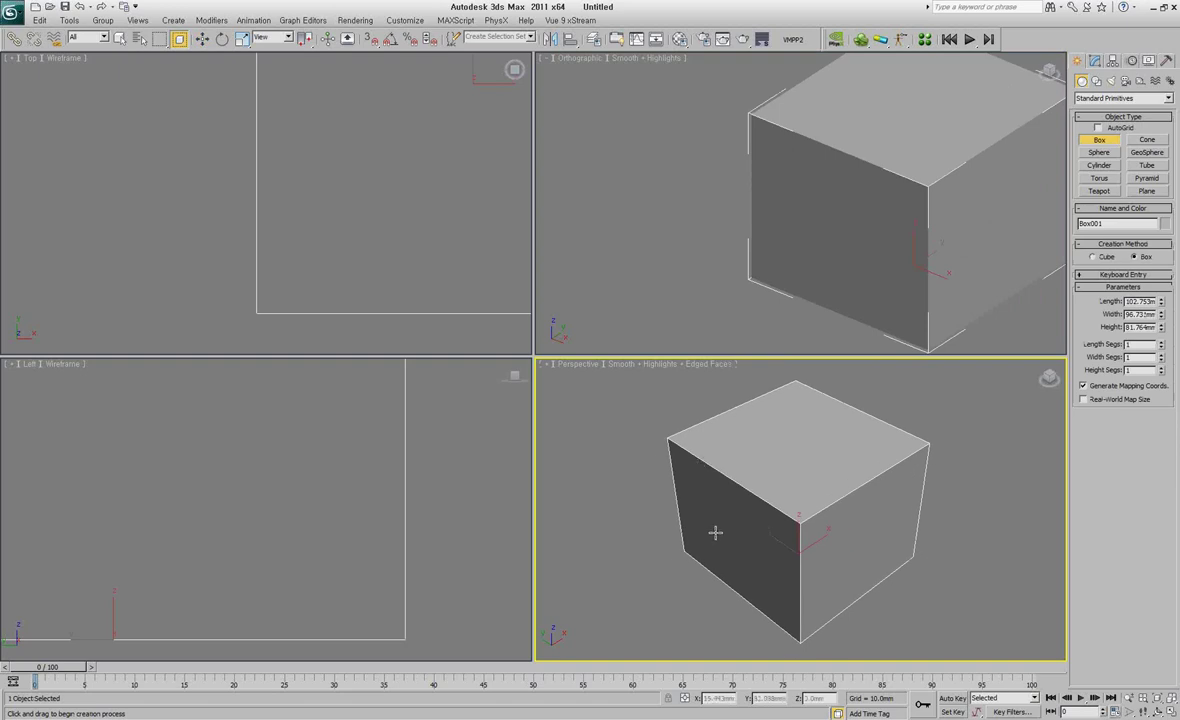
mouse_move(932, 190)
alt+middle_down()
mouse_move(816, 185)
mouse_move(807, 232)
mouse_move(842, 165)
mouse_move(880, 153)
mouse_move(813, 146)
mouse_move(789, 221)
mouse_move(822, 243)
mouse_move(804, 221)
alt+middle_up()
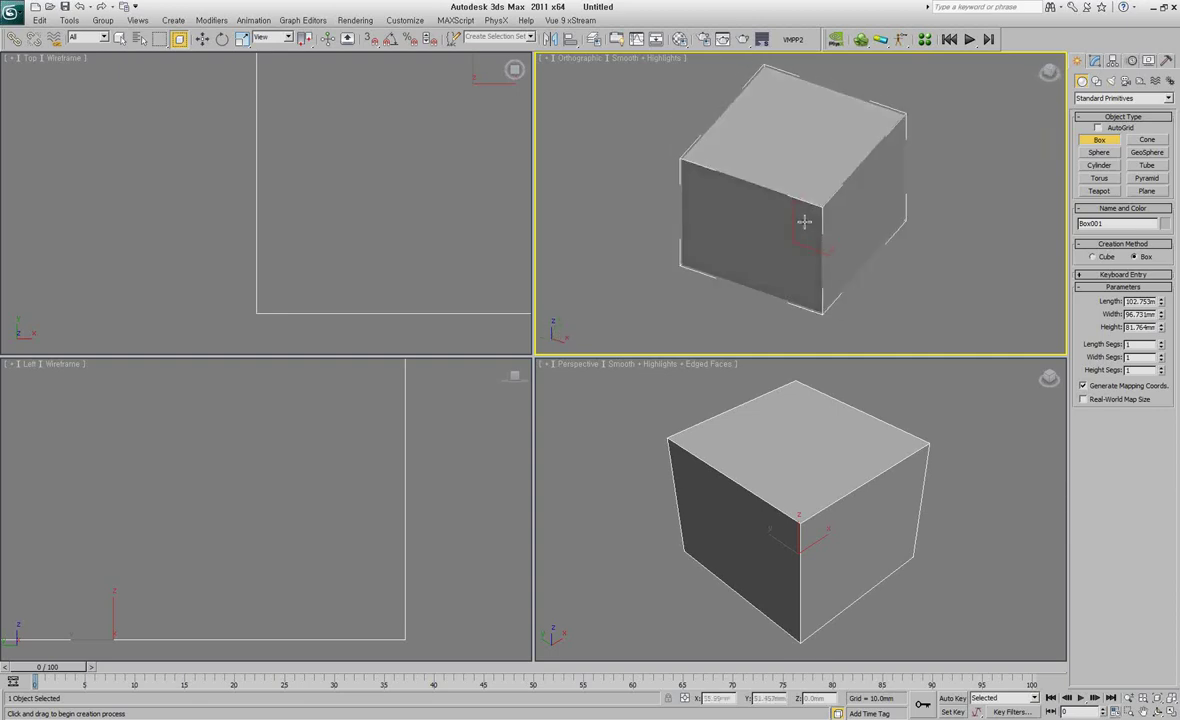
scroll(804, 221, up, 3)
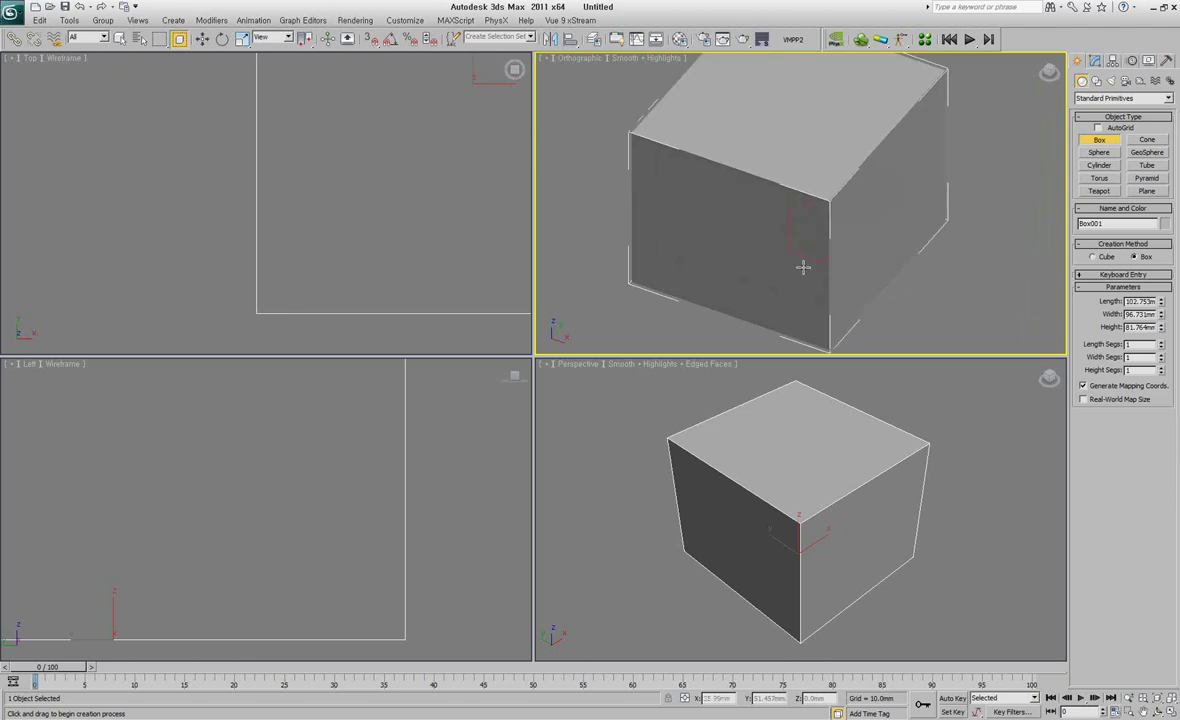
scroll(800, 230, up, 2)
scroll(794, 160, down, 5)
scroll(794, 160, down, 2)
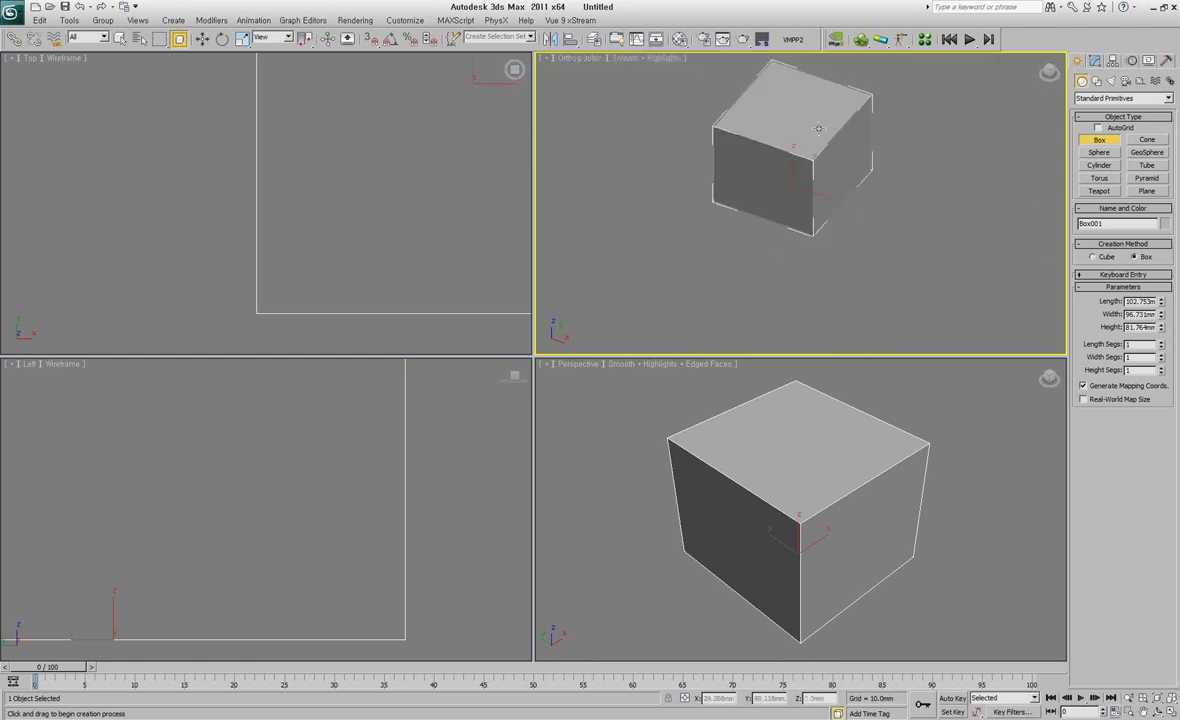
mouse_move(794, 160)
middle_down()
mouse_move(832, 190)
mouse_move(833, 175)
mouse_move(803, 177)
mouse_move(852, 206)
middle_up()
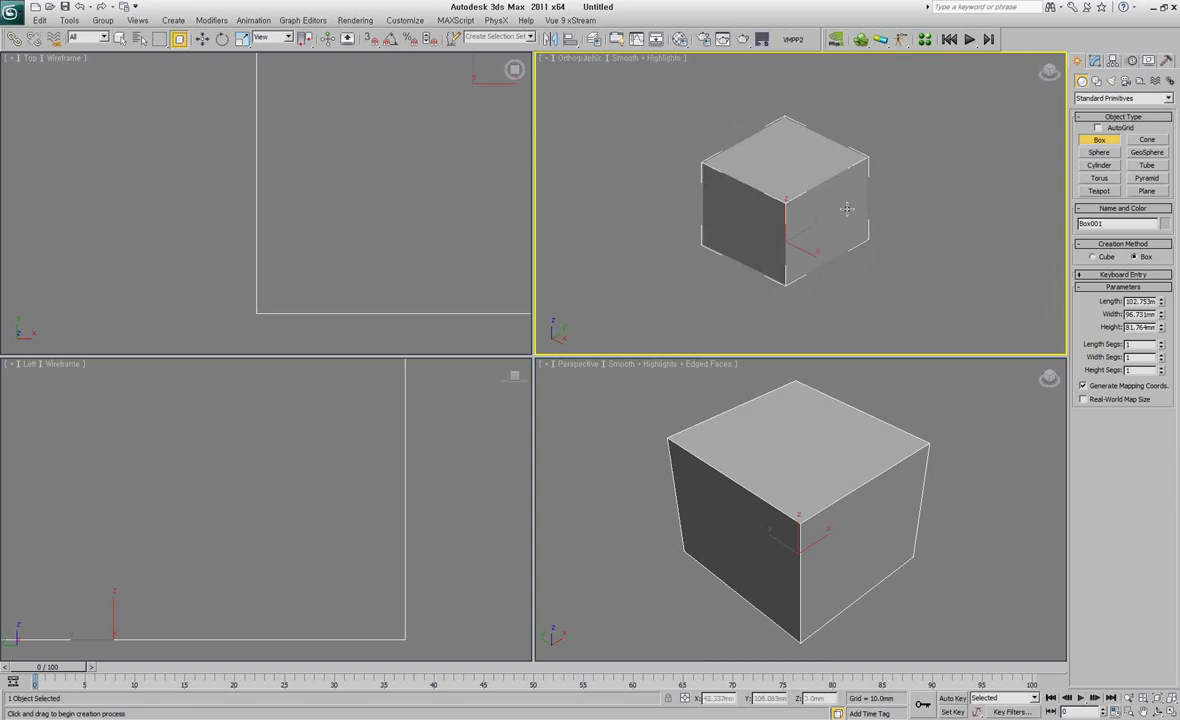
alt+middle_drag(780, 193, 785, 184)
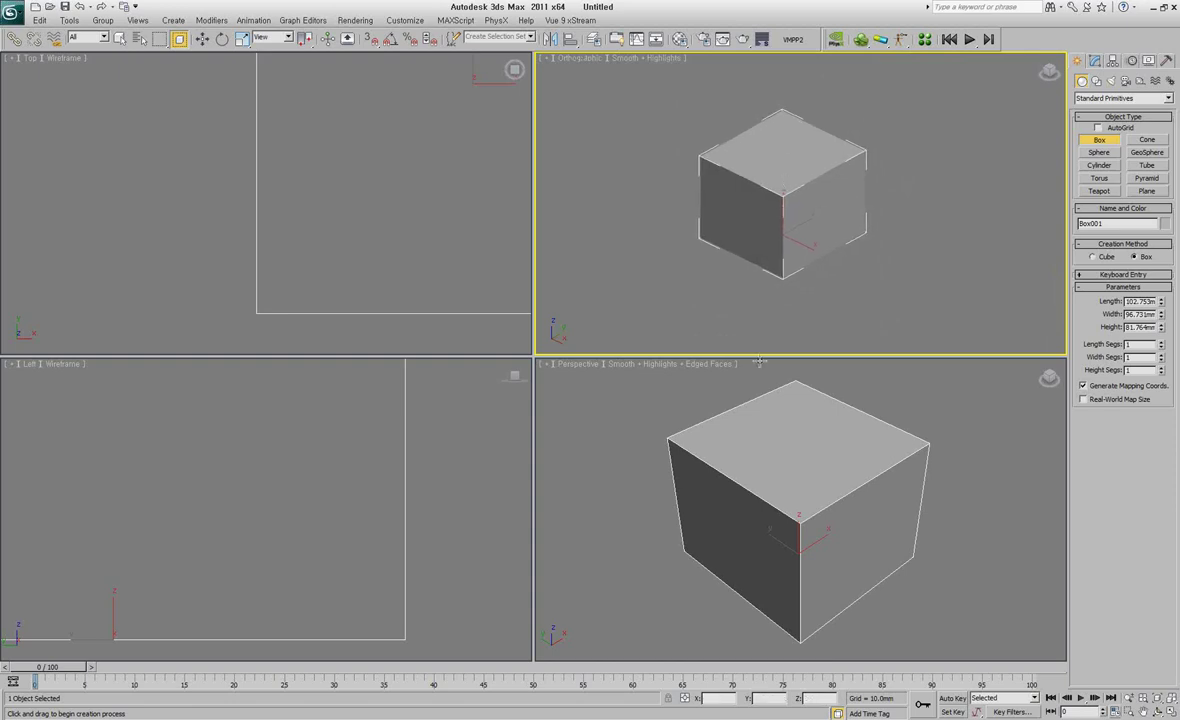
middle_drag(785, 514, 790, 508)
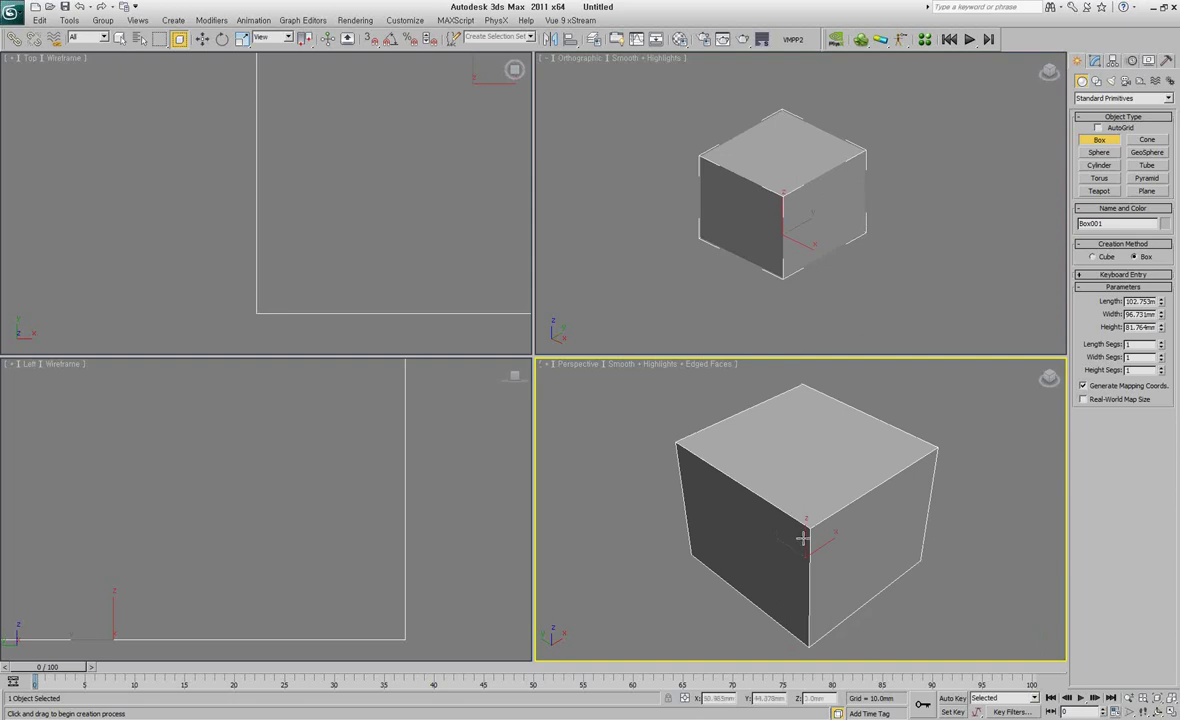
alt+middle_drag(803, 539, 816, 528)
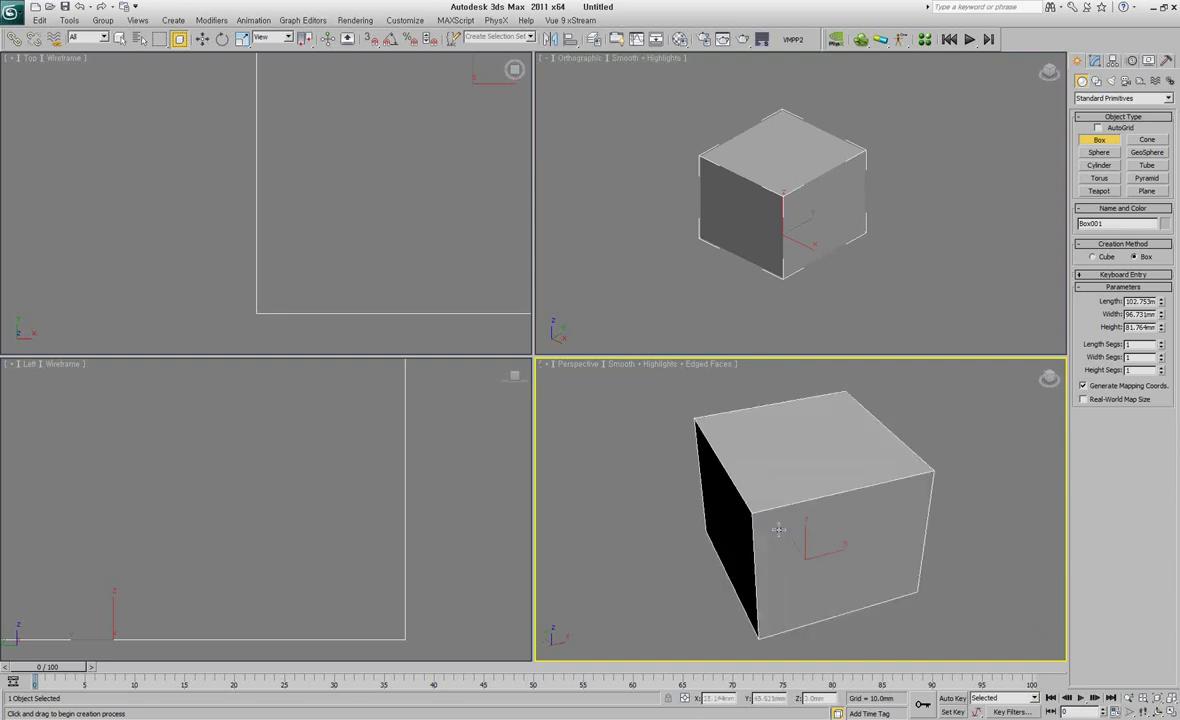
right_click(828, 237)
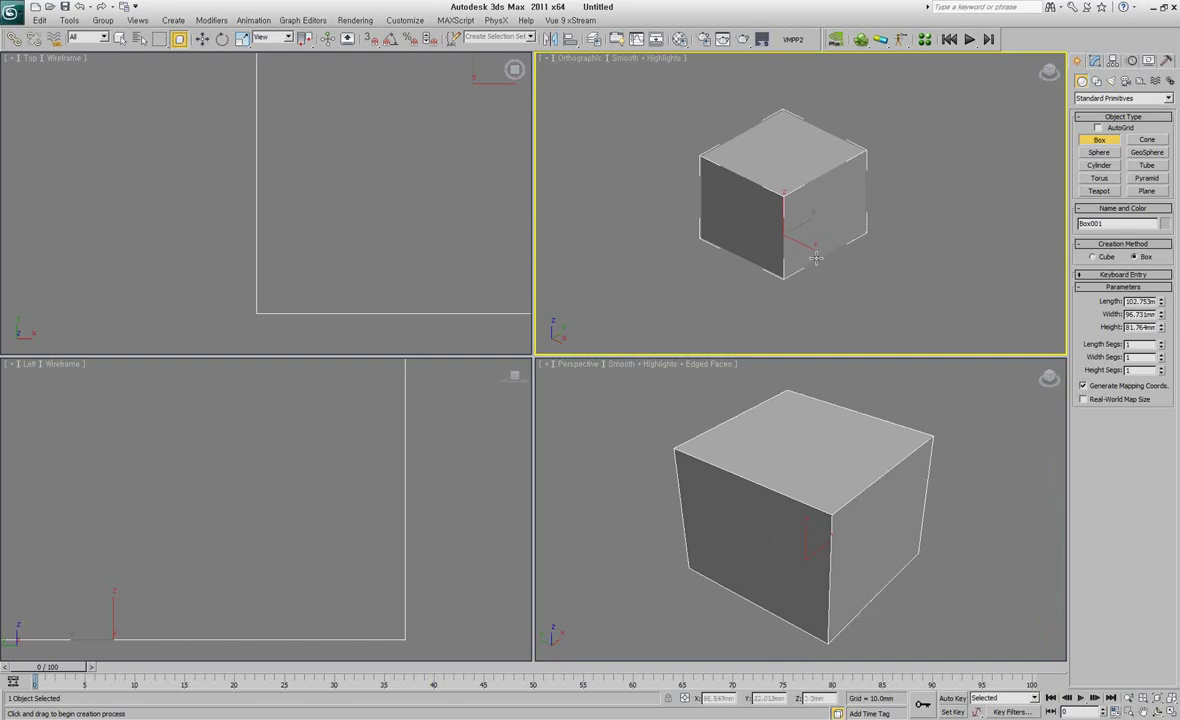
mouse_move(828, 237)
alt+middle_down()
mouse_move(856, 229)
mouse_move(792, 230)
mouse_move(815, 229)
alt+middle_up()
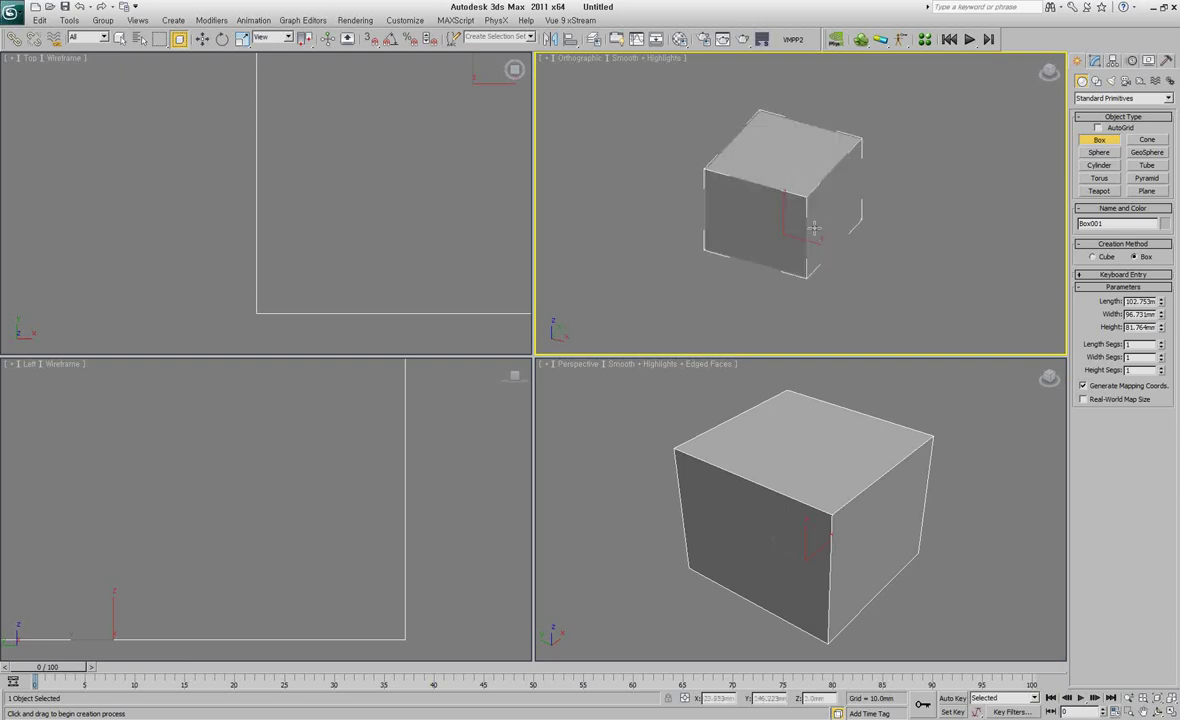
right_click(822, 475)
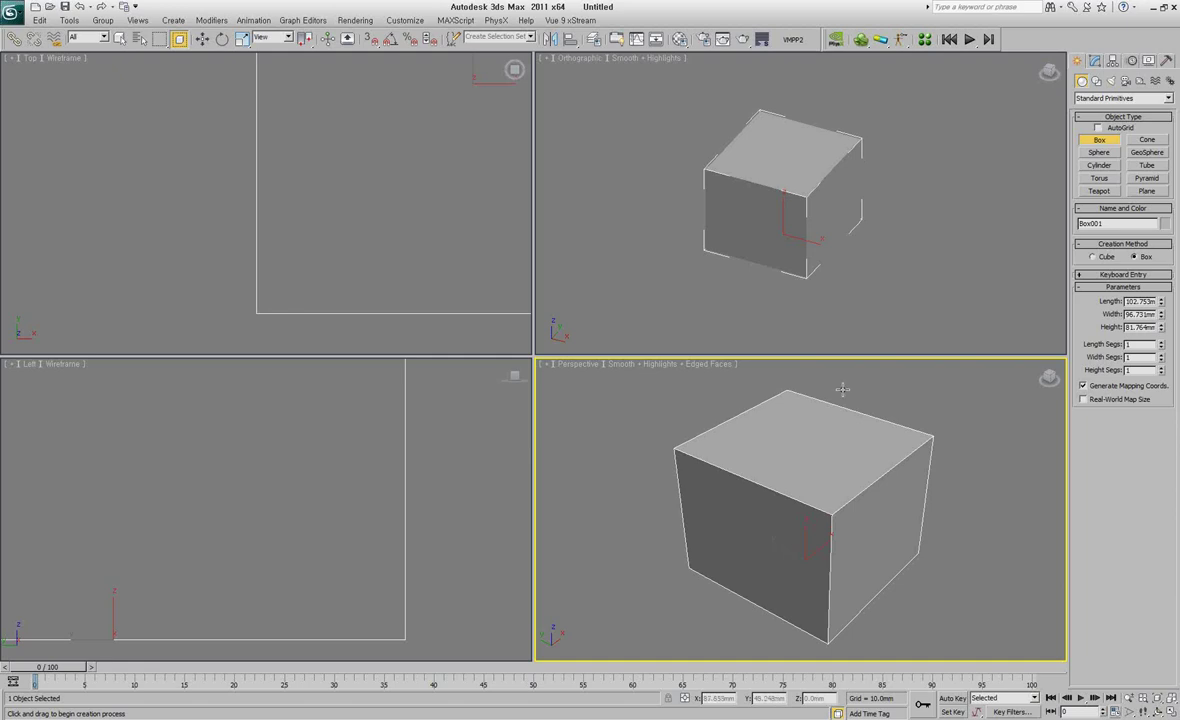
alt+middle_drag(806, 234, 830, 234)
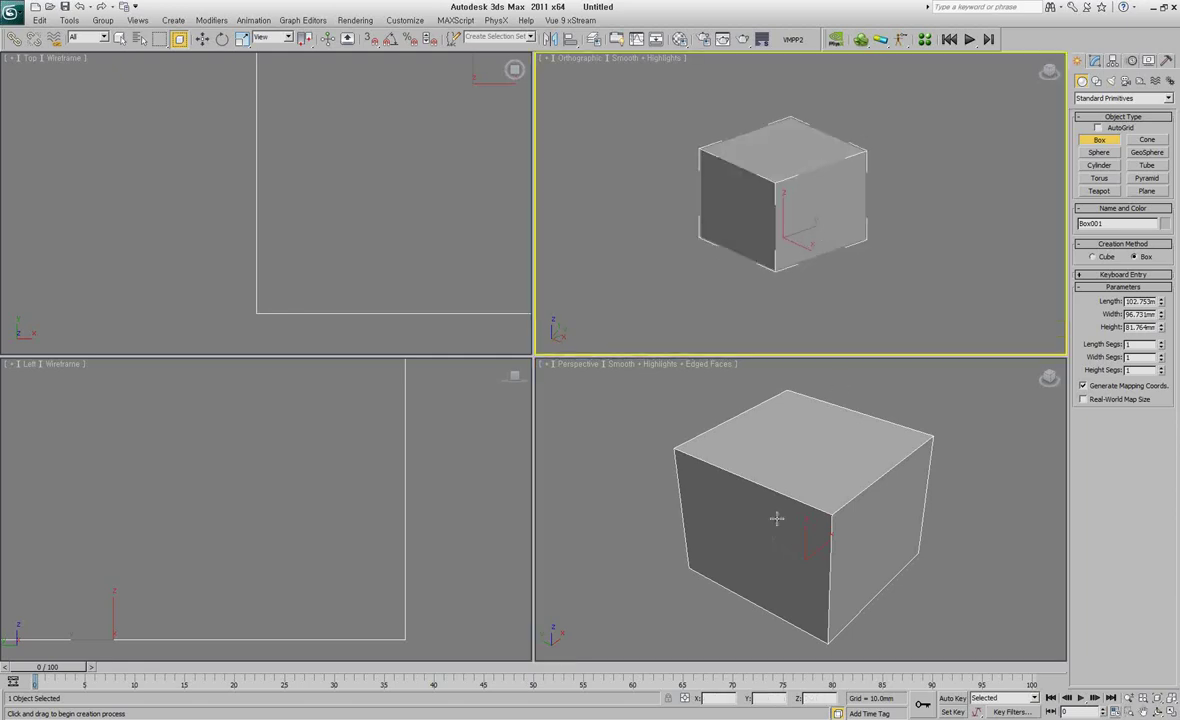
click(776, 464)
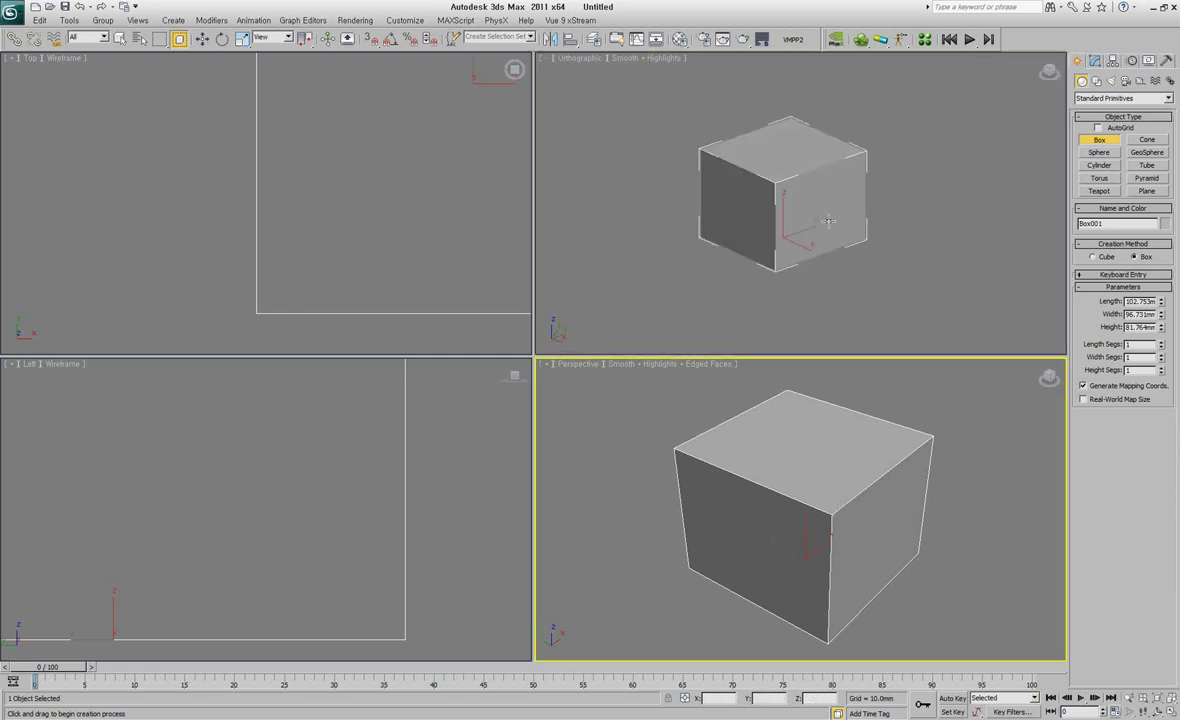
key(alt)
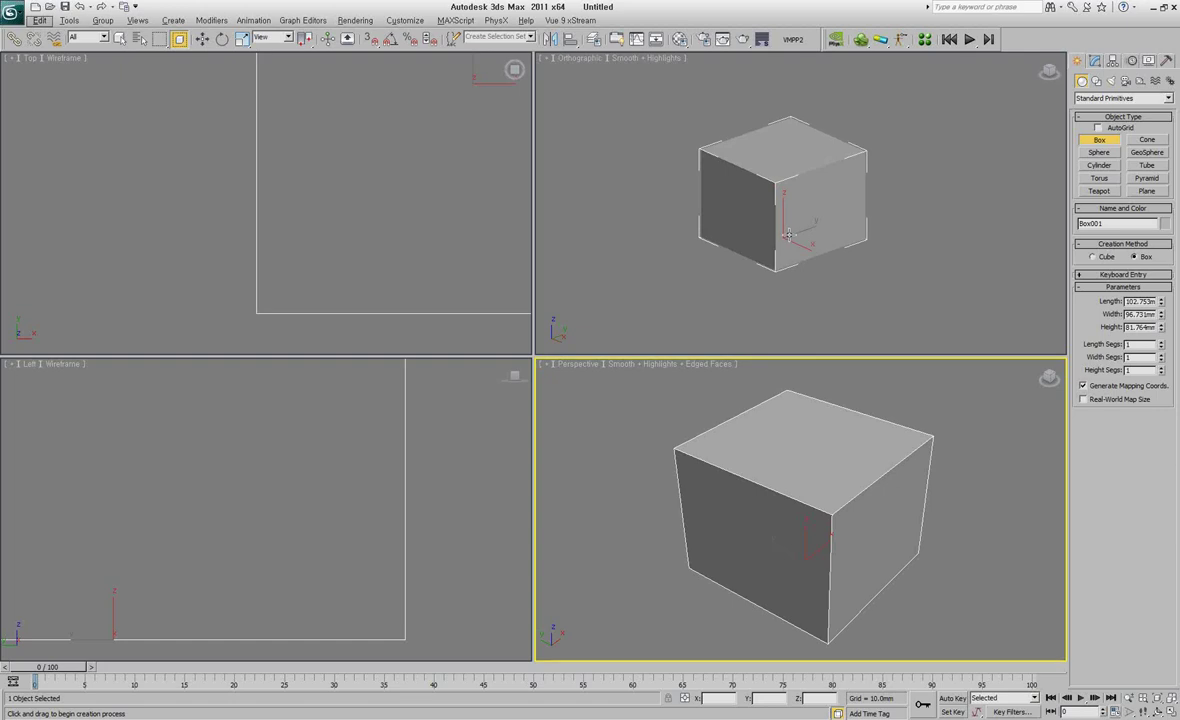
- Shift-move the box with 3 copies to form a row of four boxes
scroll(815, 488, down, 3)
scroll(811, 423, down, 2)
middle_drag(803, 231, 775, 268)
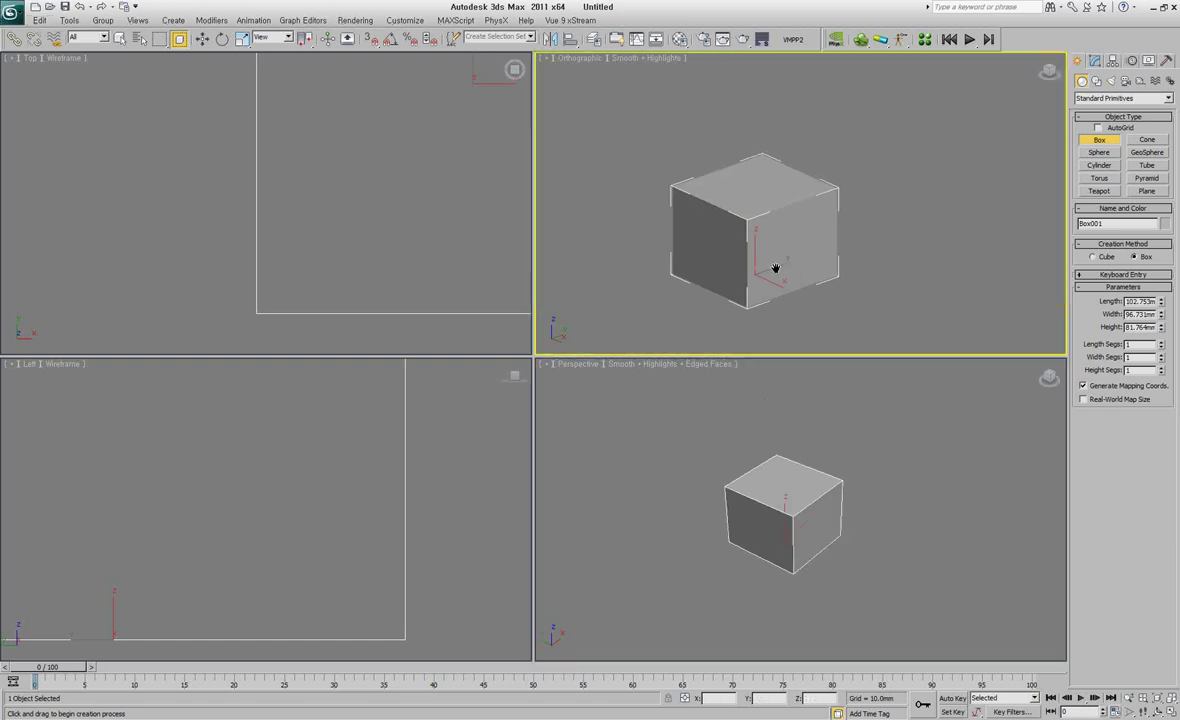
scroll(775, 268, up, 3)
key(w)
shift+drag(770, 284, 950, 230)
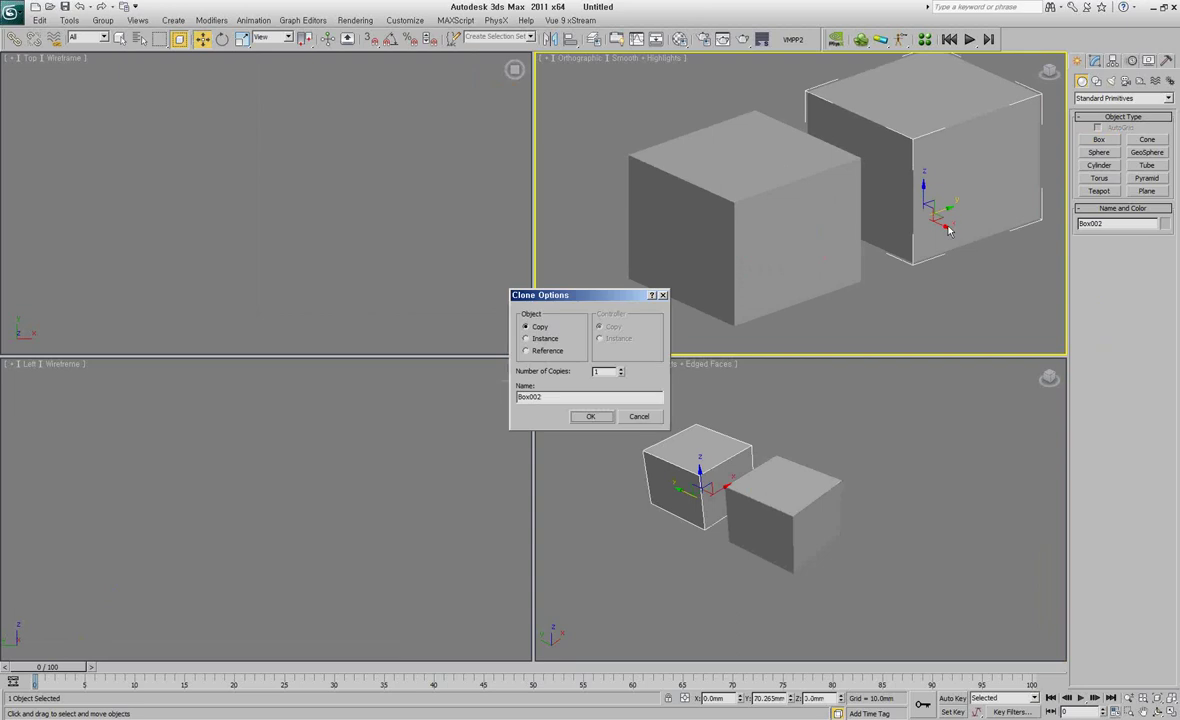
click(620, 368)
click(620, 368)
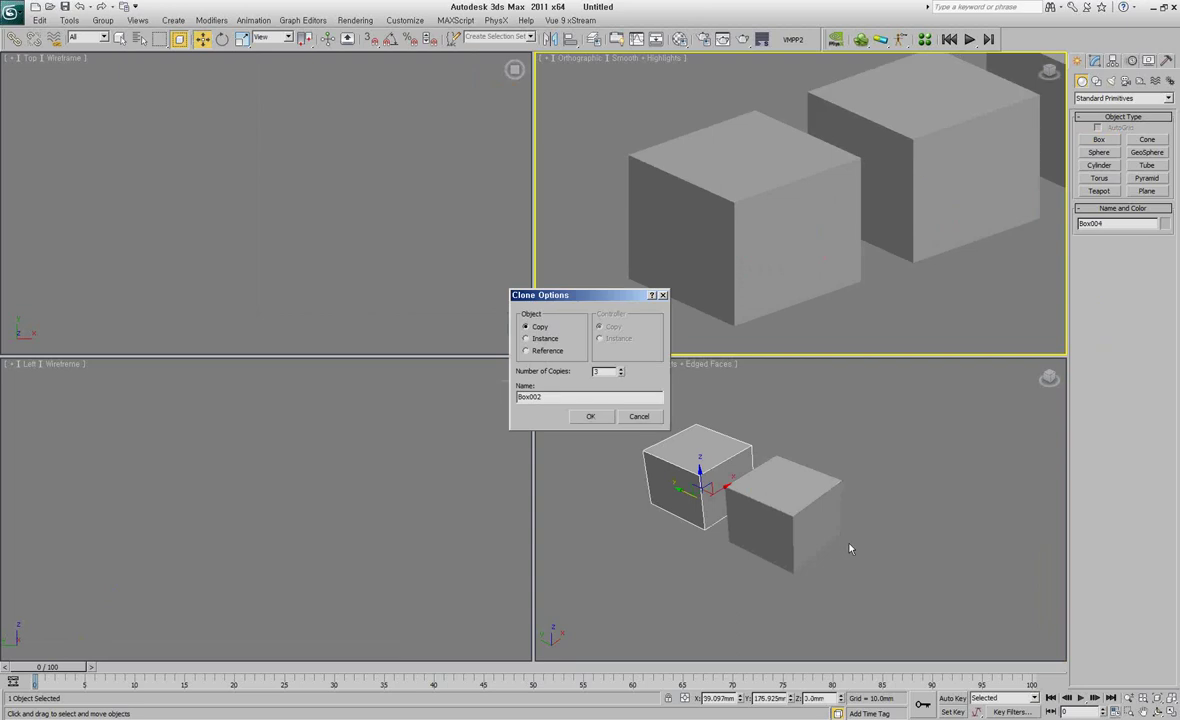
key(Return)
- Select the row of four and clone it forward 3 times, giving sixteen boxes
drag(830, 561, 600, 385)
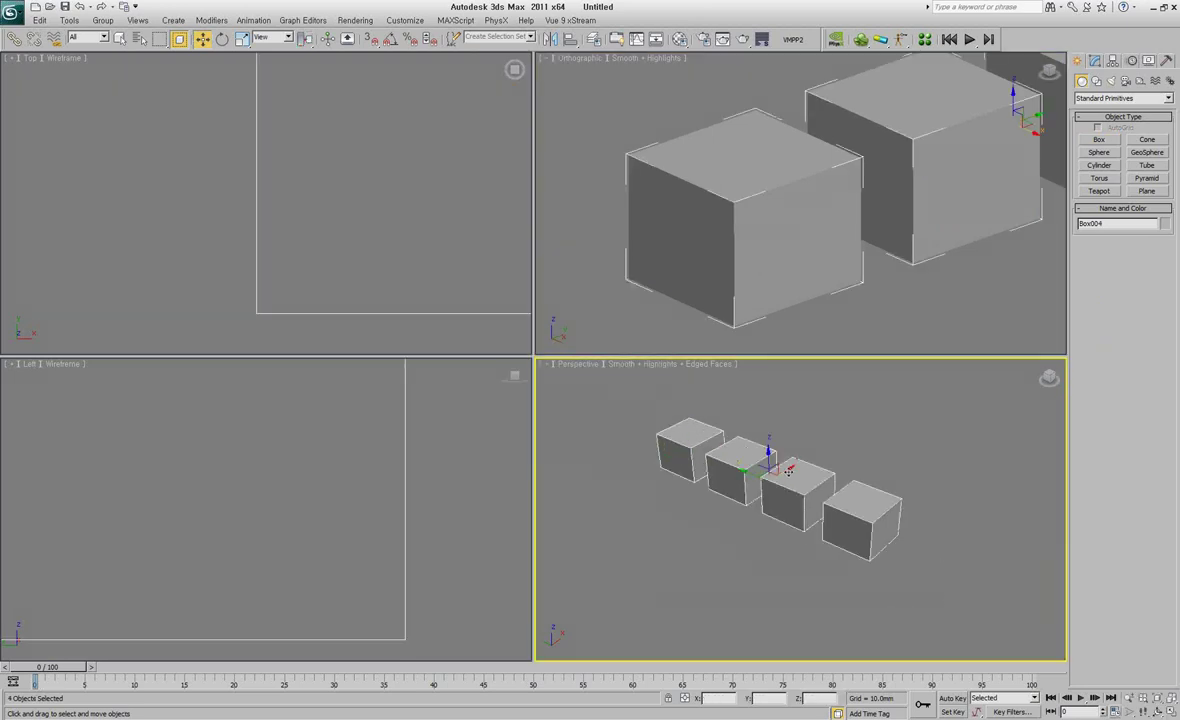
shift+drag(788, 470, 730, 505)
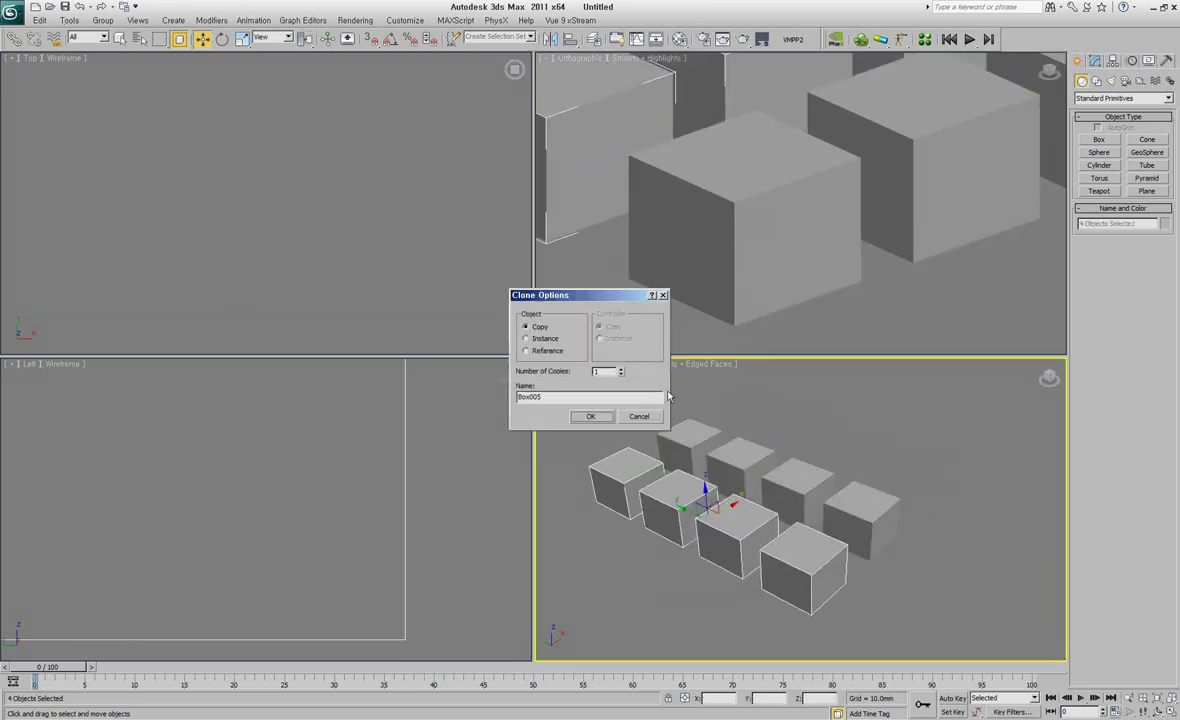
click(620, 369)
click(620, 369)
key(Return)
- Select one box in the grid and orbit the perspective view around it from lower angles
scroll(882, 469, down, 5)
scroll(902, 496, up, 8)
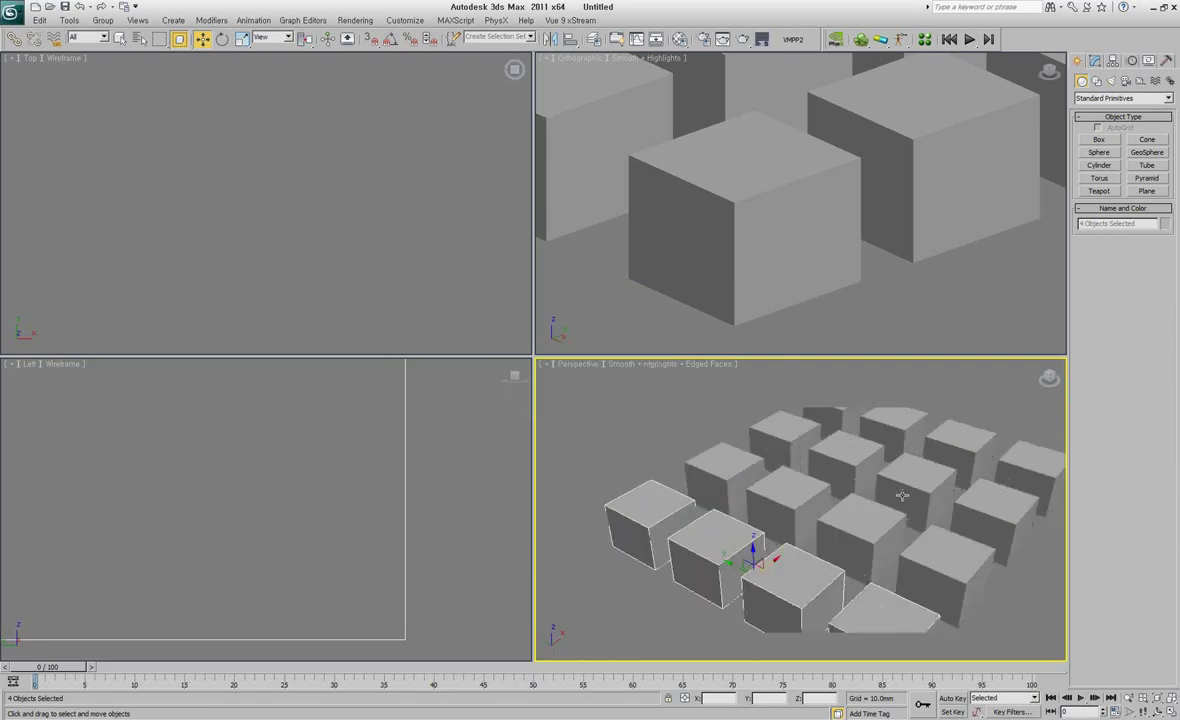
alt+middle_drag(902, 496, 875, 505)
scroll(872, 506, up, 6)
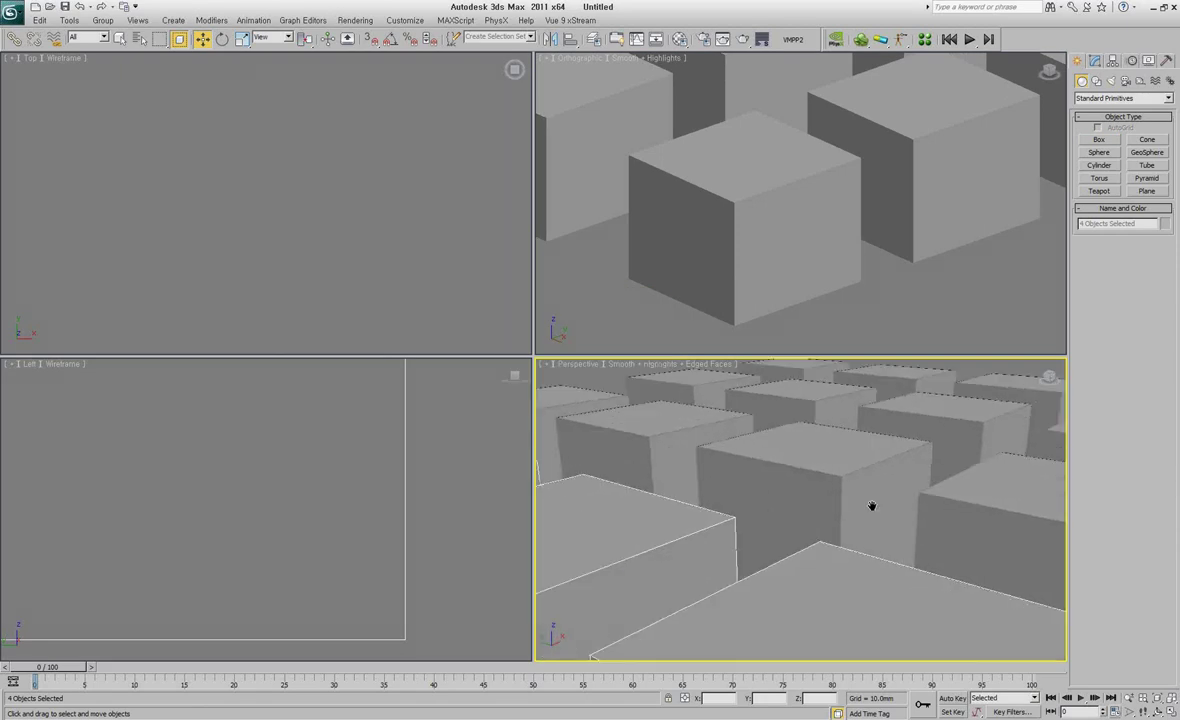
scroll(872, 500, down, 5)
click(790, 448)
scroll(800, 443, up, 6)
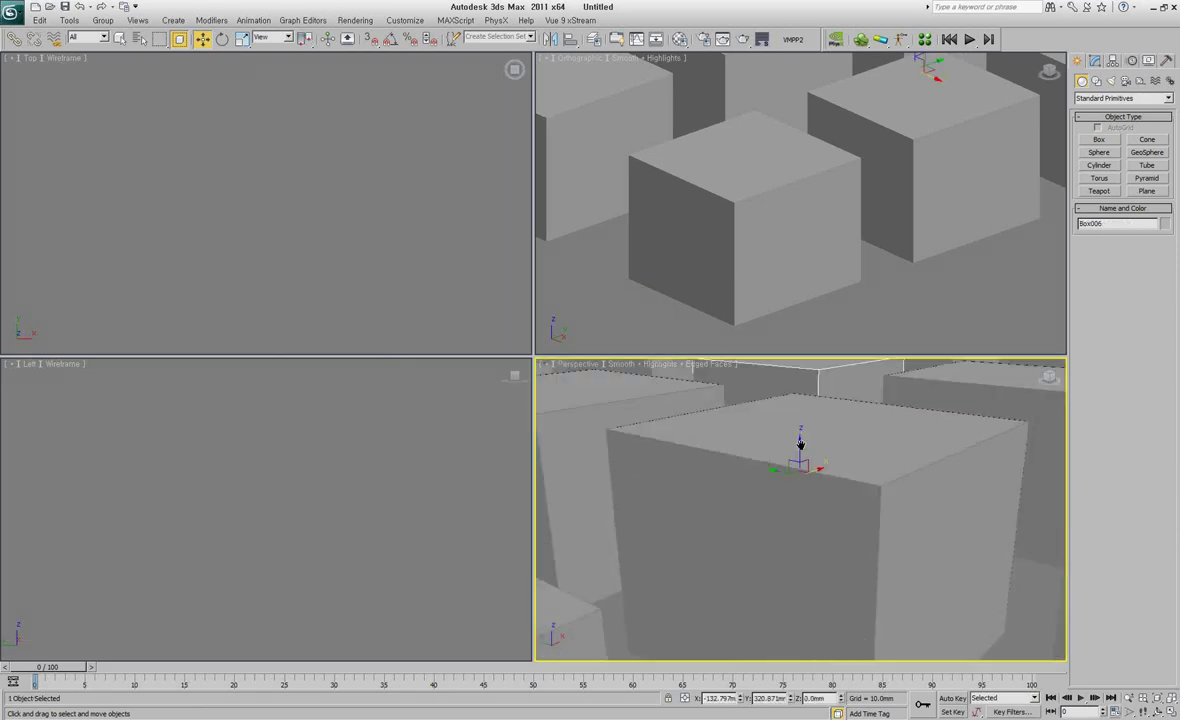
scroll(790, 600, down, 4)
scroll(787, 603, up, 2)
scroll(790, 600, up, 3)
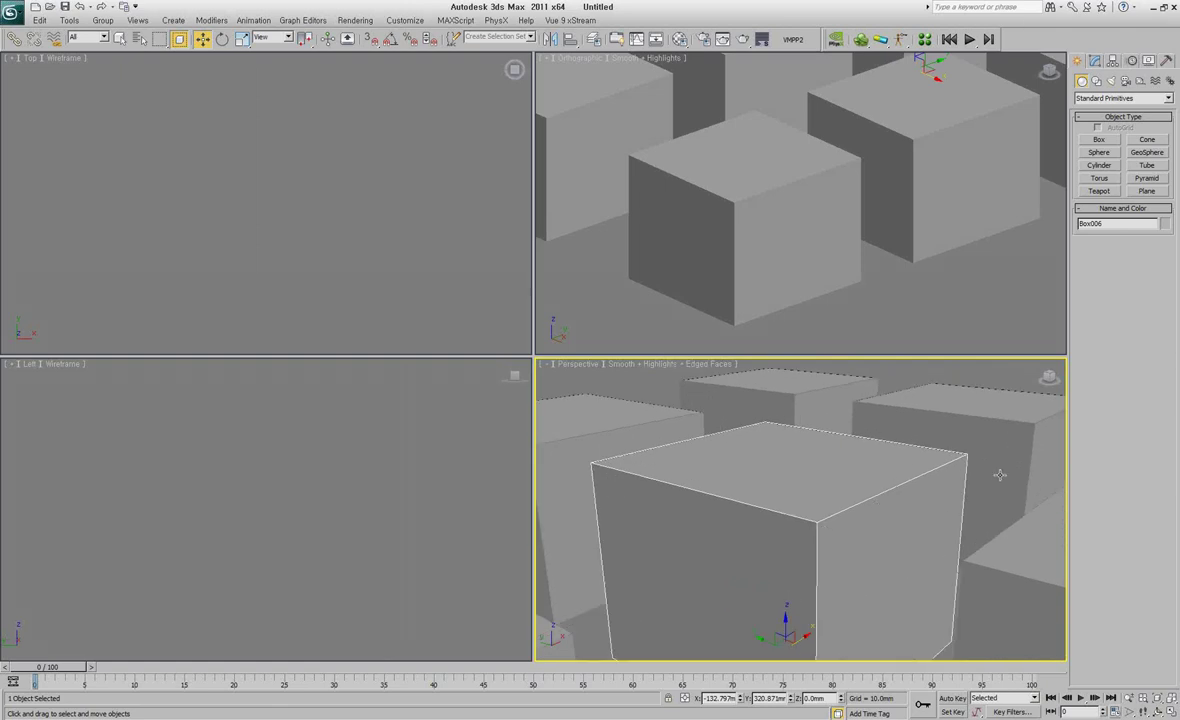
alt+middle_drag(999, 475, 891, 477)
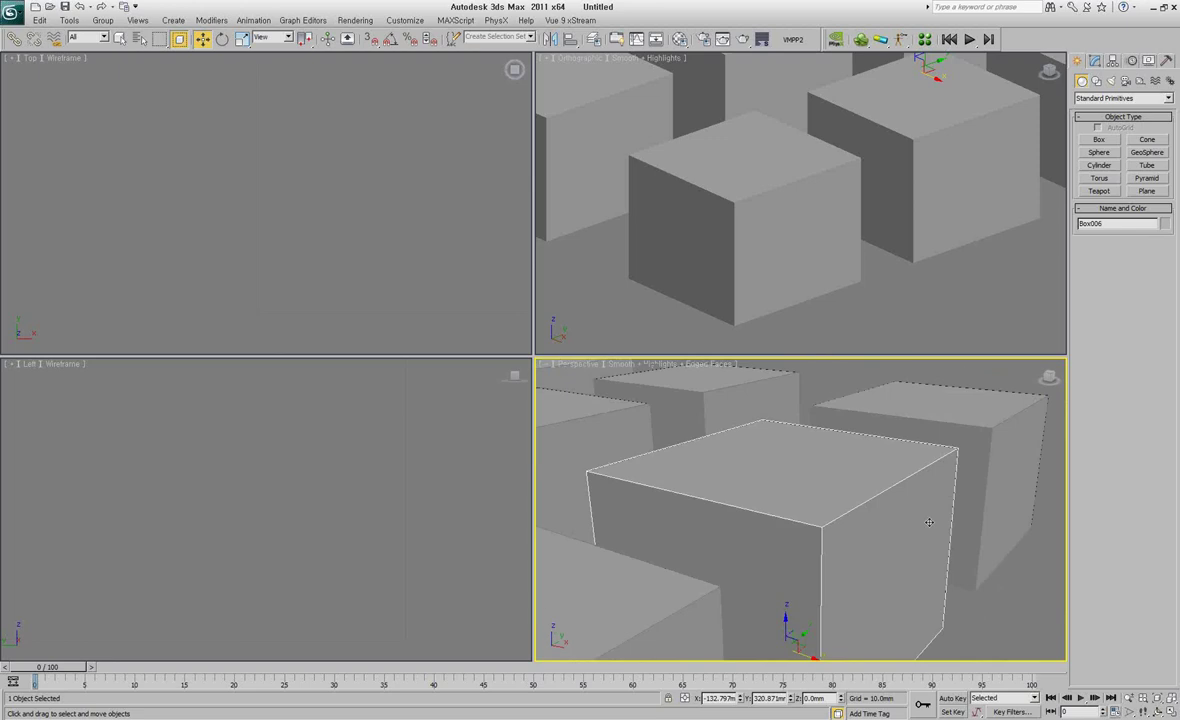
mouse_move(929, 522)
alt+middle_down()
mouse_move(790, 514)
mouse_move(760, 499)
mouse_move(810, 525)
alt+middle_up()
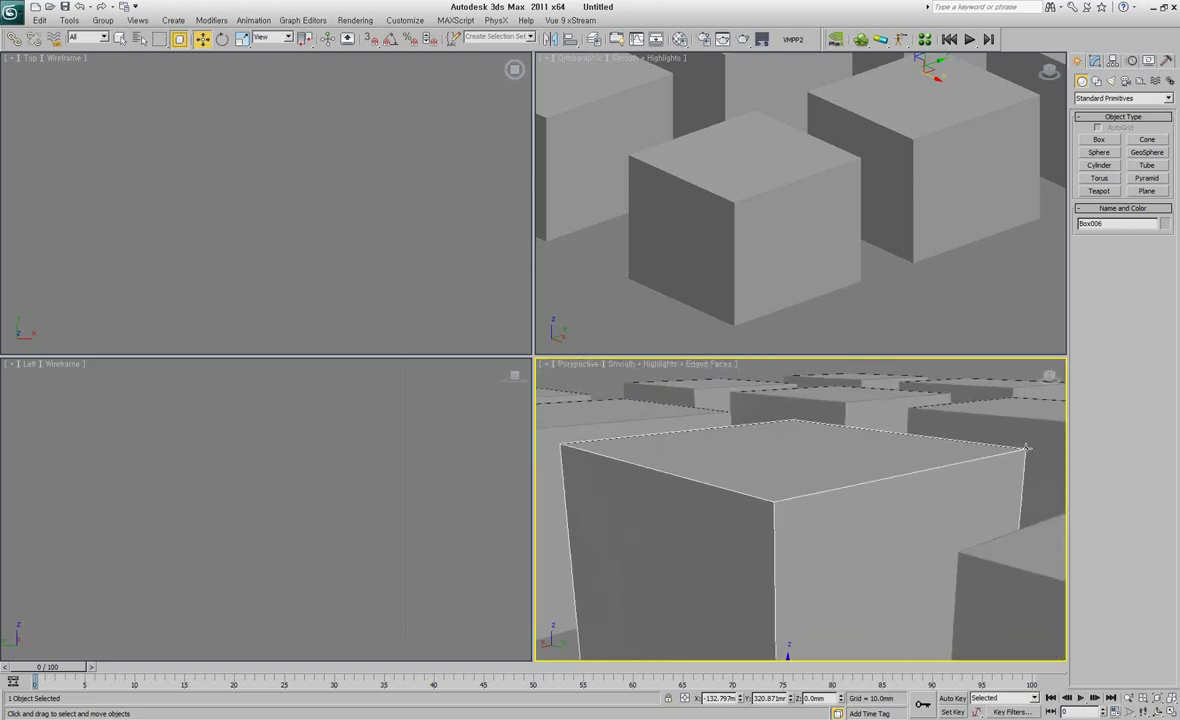
scroll(884, 127, down, 3)
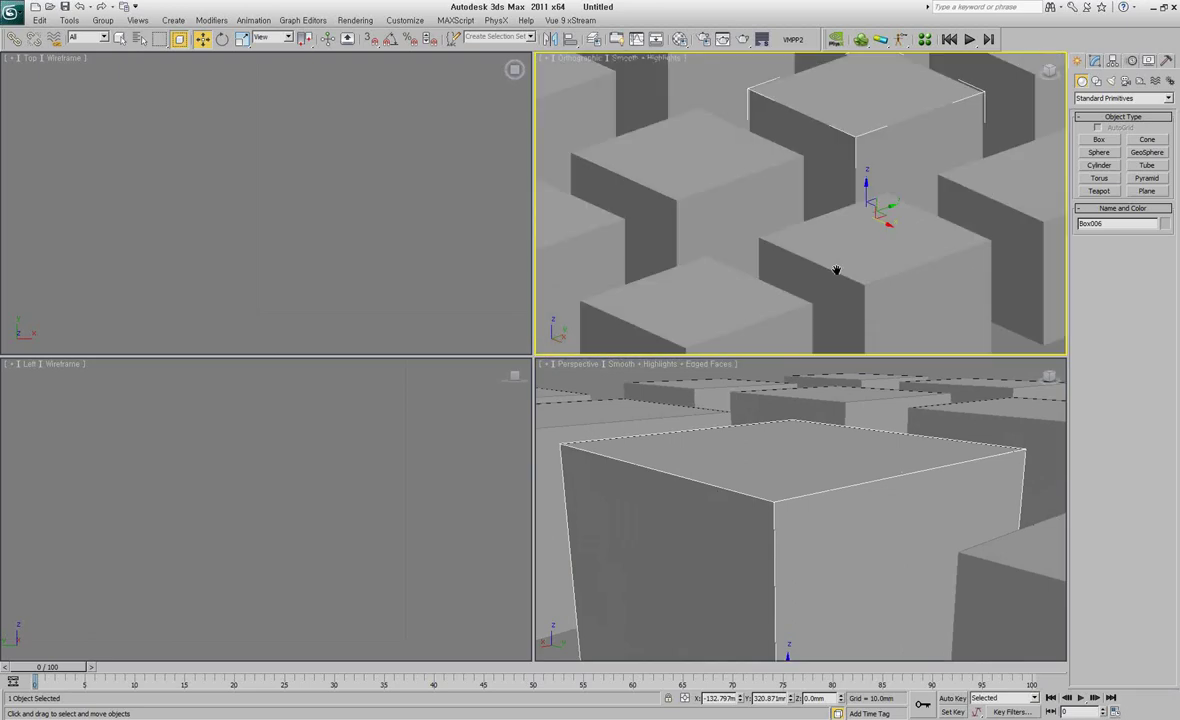
middle_drag(837, 266, 803, 350)
middle_drag(770, 175, 753, 253)
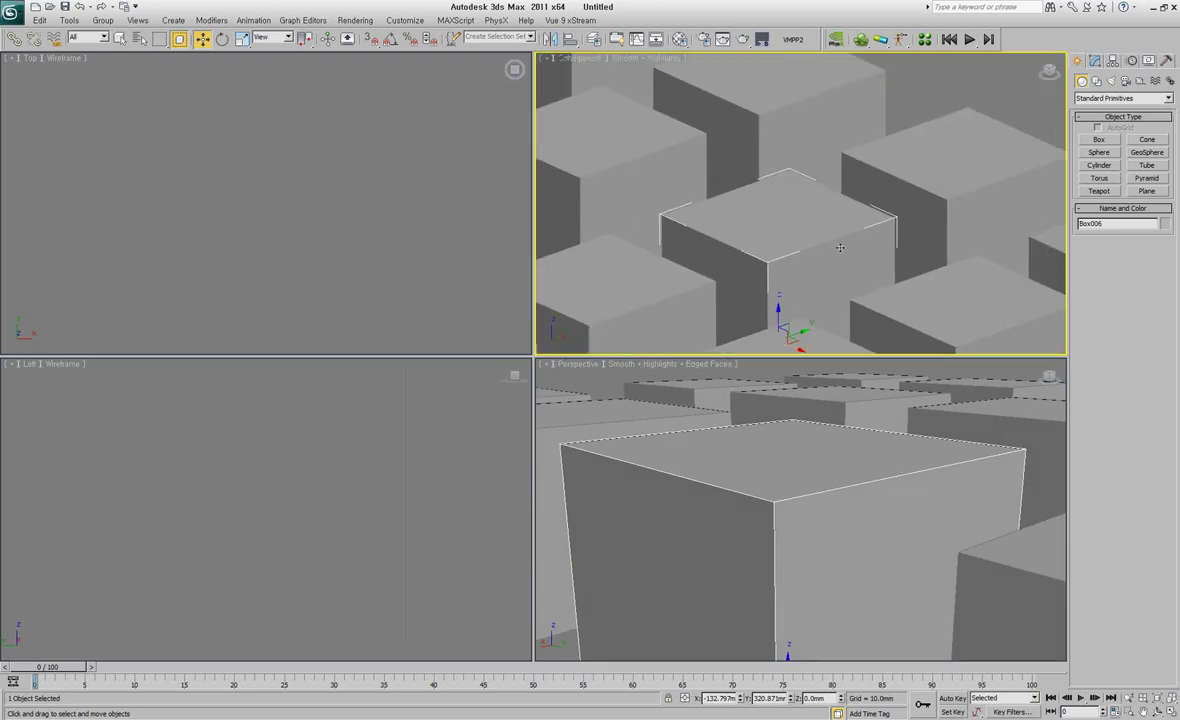
scroll(744, 259, up, 2)
scroll(744, 260, up, 1)
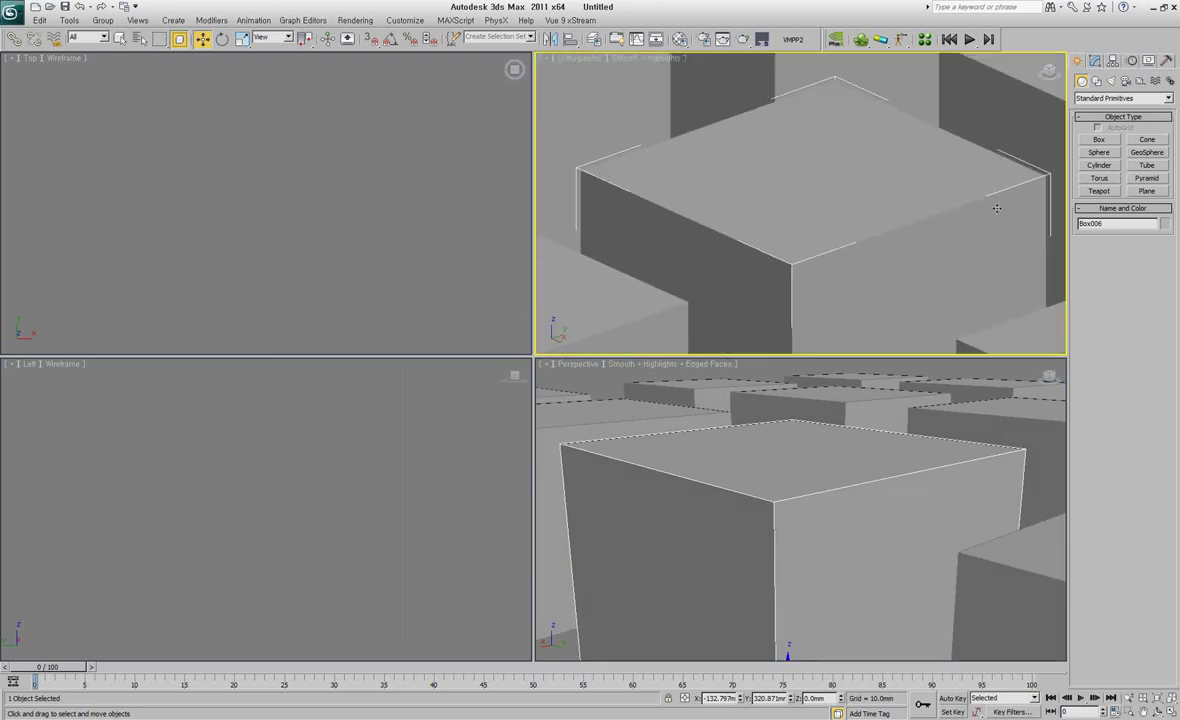
middle_drag(997, 208, 874, 216)
mouse_move(1005, 217)
middle_down()
mouse_move(922, 245)
mouse_move(687, 144)
middle_up()
scroll(922, 244, up, 2)
scroll(916, 236, down, 2)
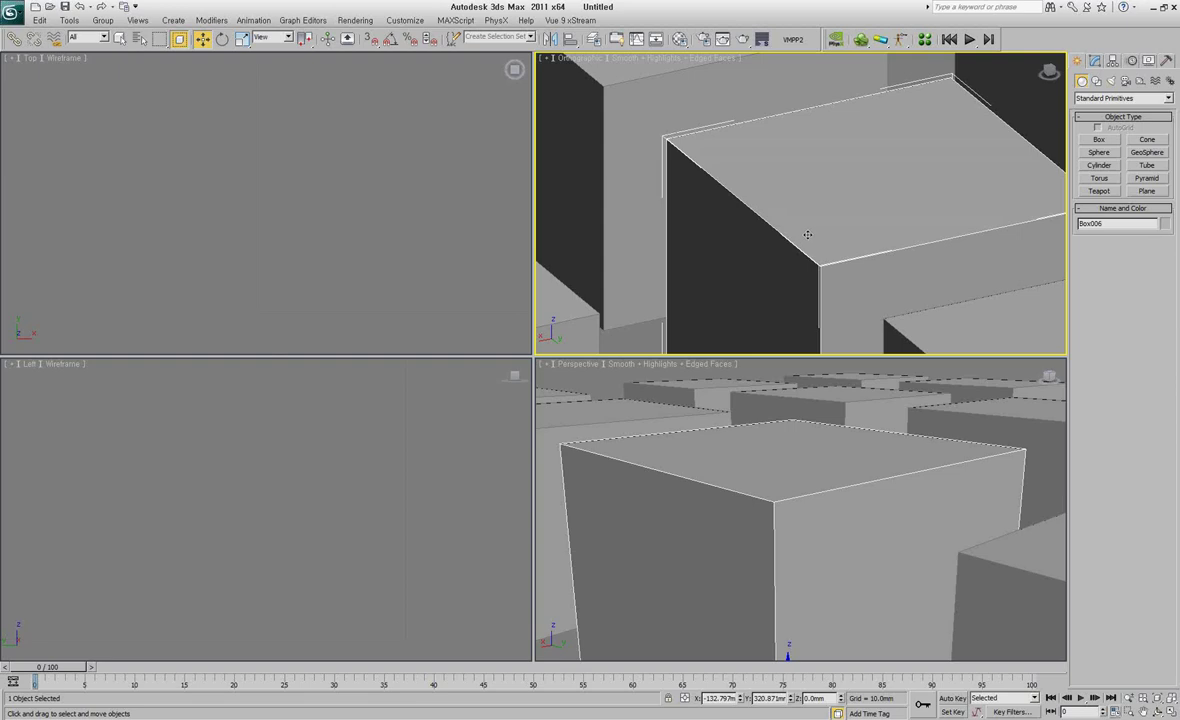
middle_drag(886, 258, 825, 224)
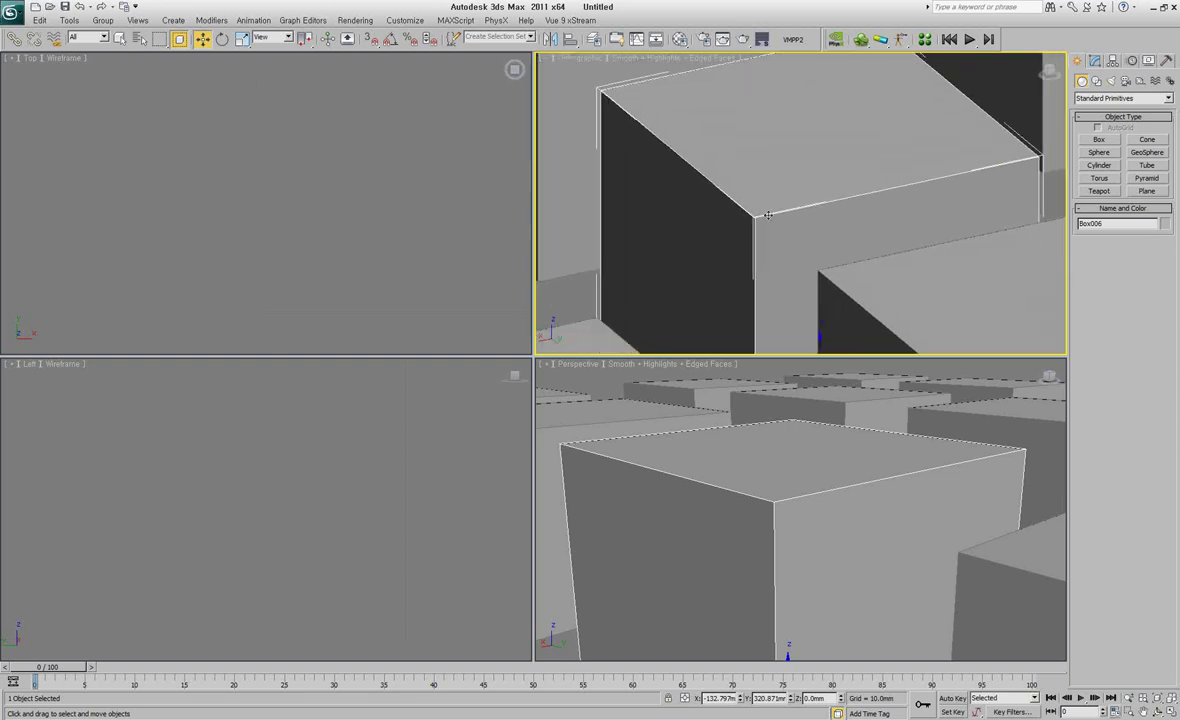
alt+middle_drag(732, 203, 778, 217)
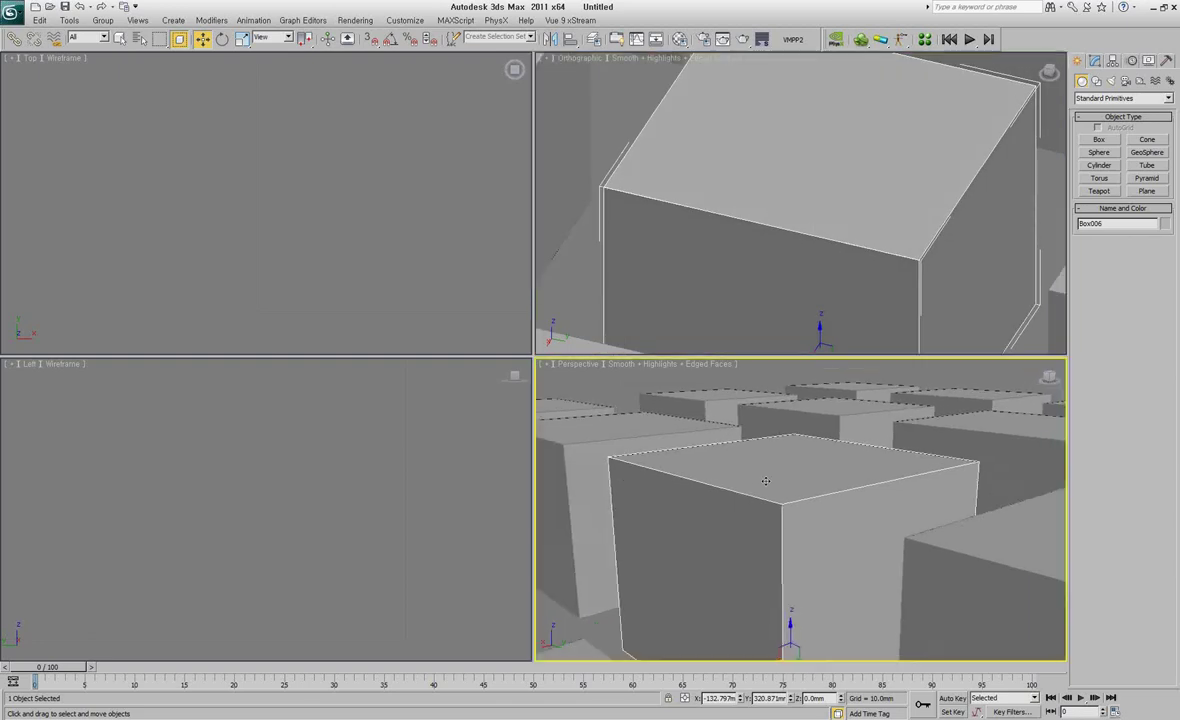
scroll(787, 477, down, 2)
scroll(798, 466, down, 2)
scroll(790, 468, up, 3)
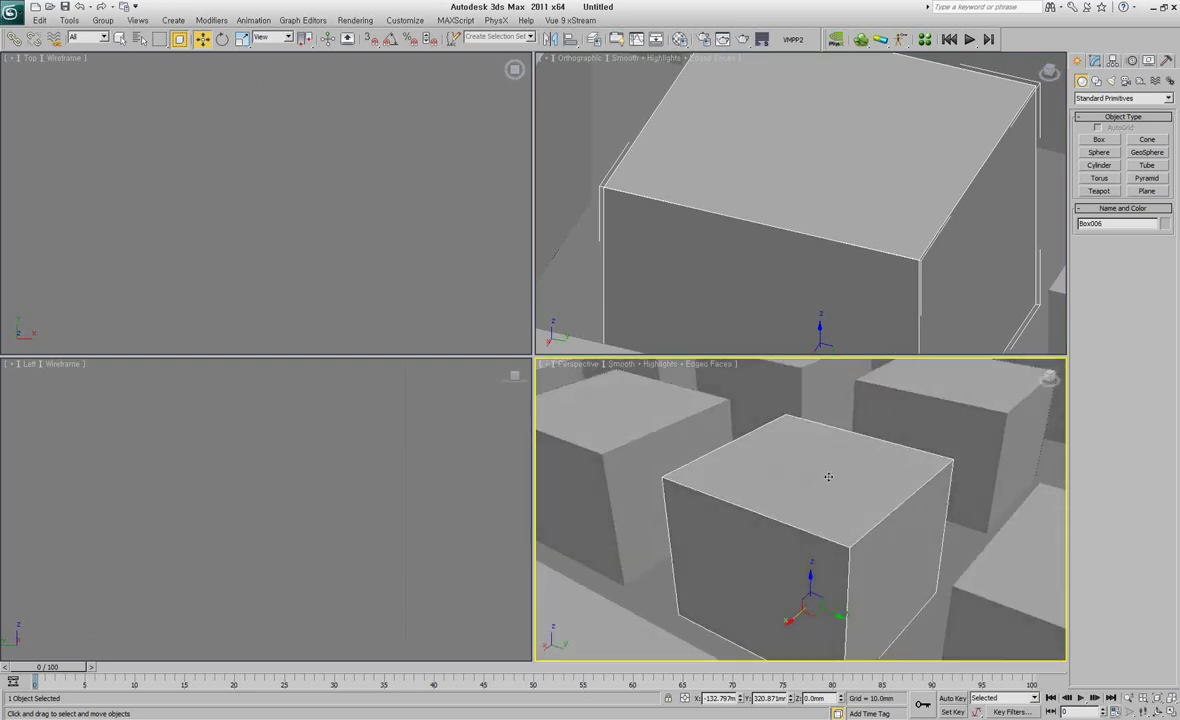
- Orbit the perspective and orthographic views around the sixteen-box grid, ending at a low angle
click(815, 309)
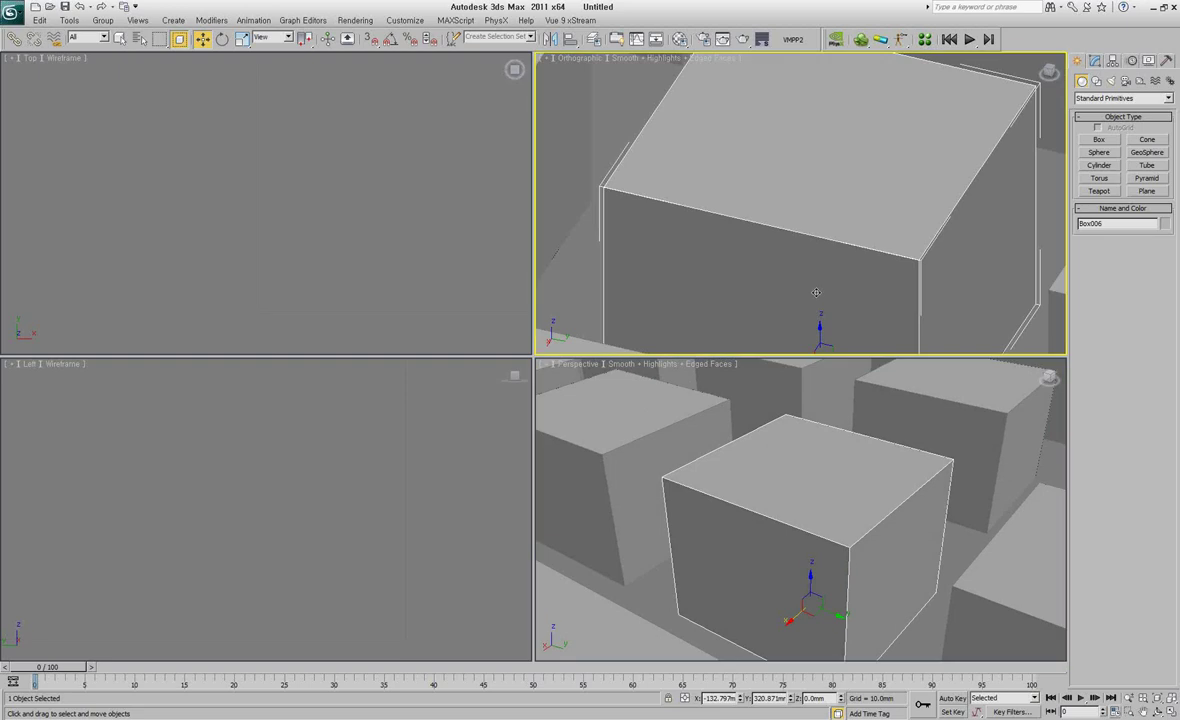
click(849, 515)
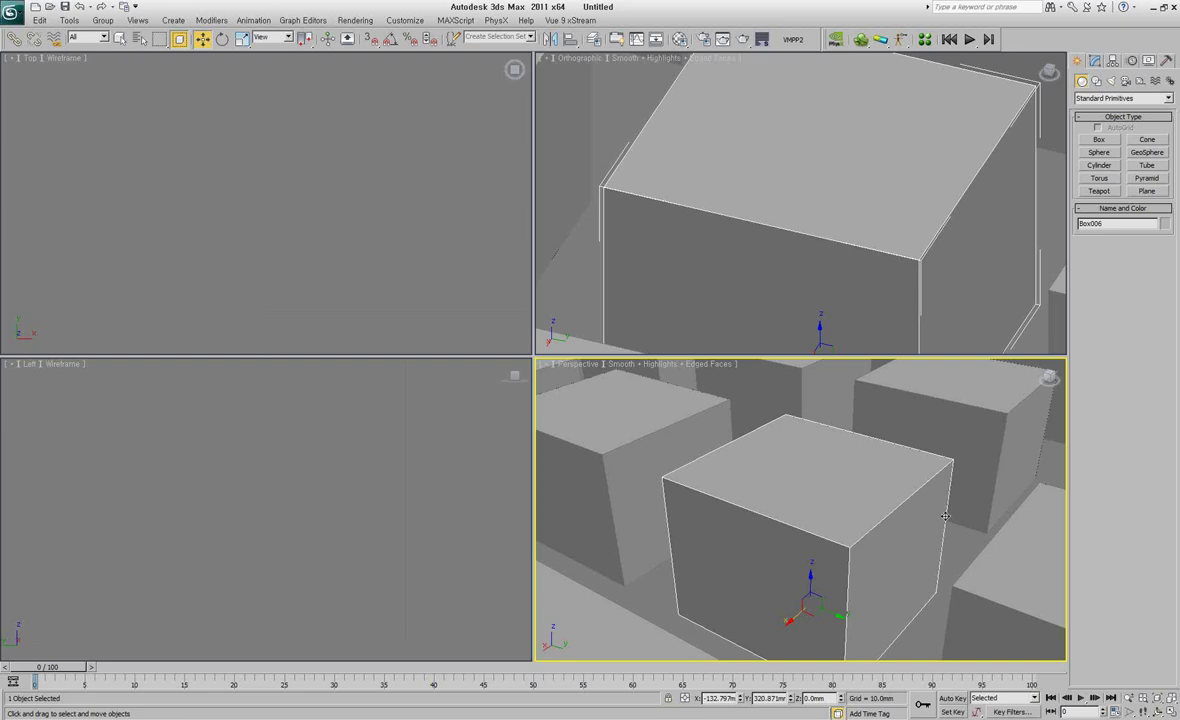
mouse_move(945, 514)
alt+middle_down()
mouse_move(869, 503)
mouse_move(911, 509)
alt+middle_up()
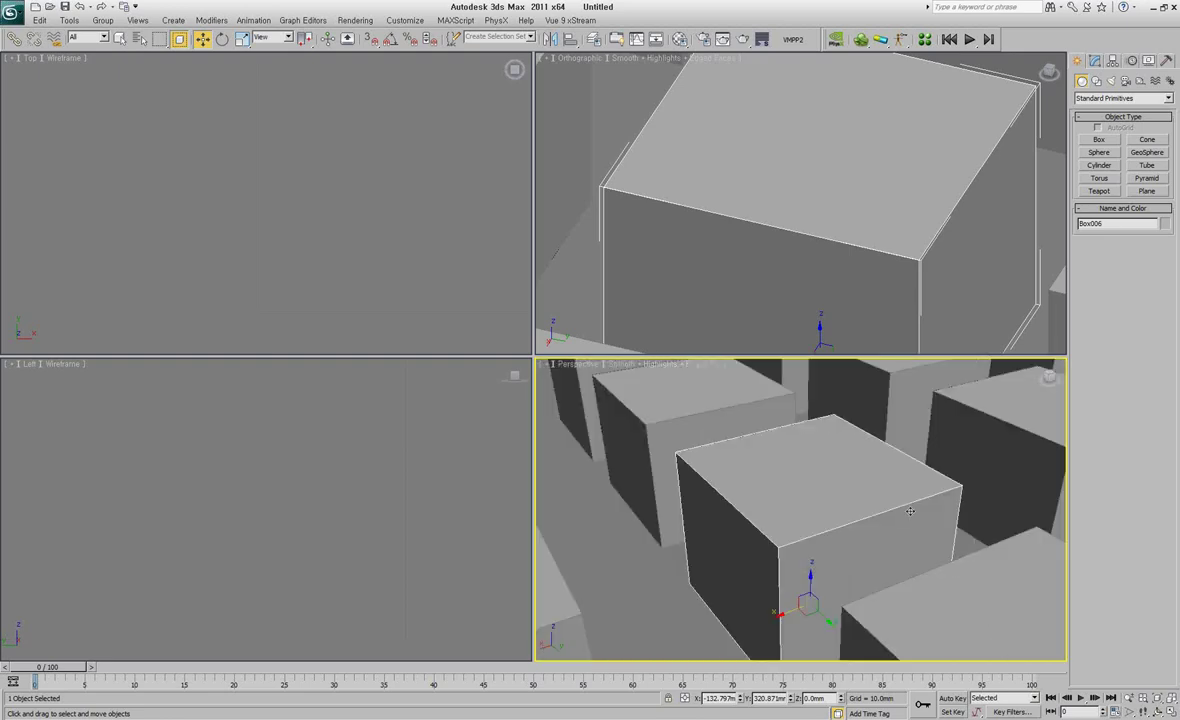
mouse_move(803, 213)
alt+middle_down()
mouse_move(824, 250)
mouse_move(799, 208)
alt+middle_up()
scroll(775, 440, down, 2)
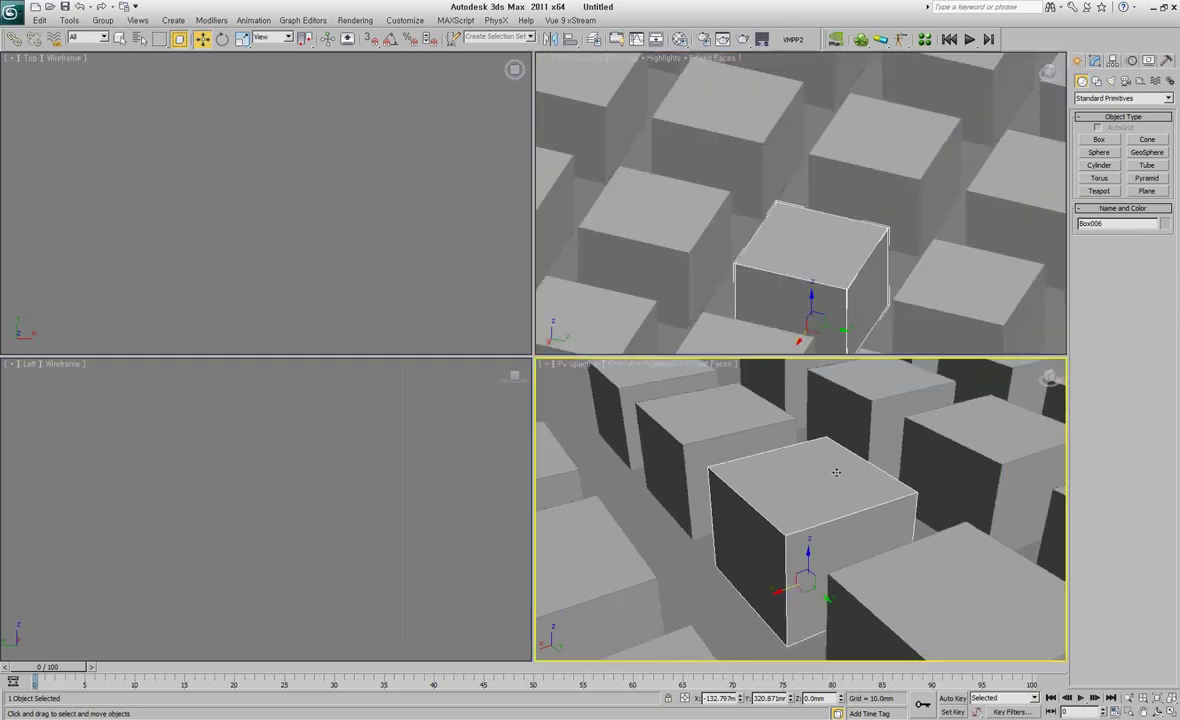
scroll(780, 480, down, 3)
scroll(780, 502, down, 2)
alt+middle_drag(780, 501, 817, 503)
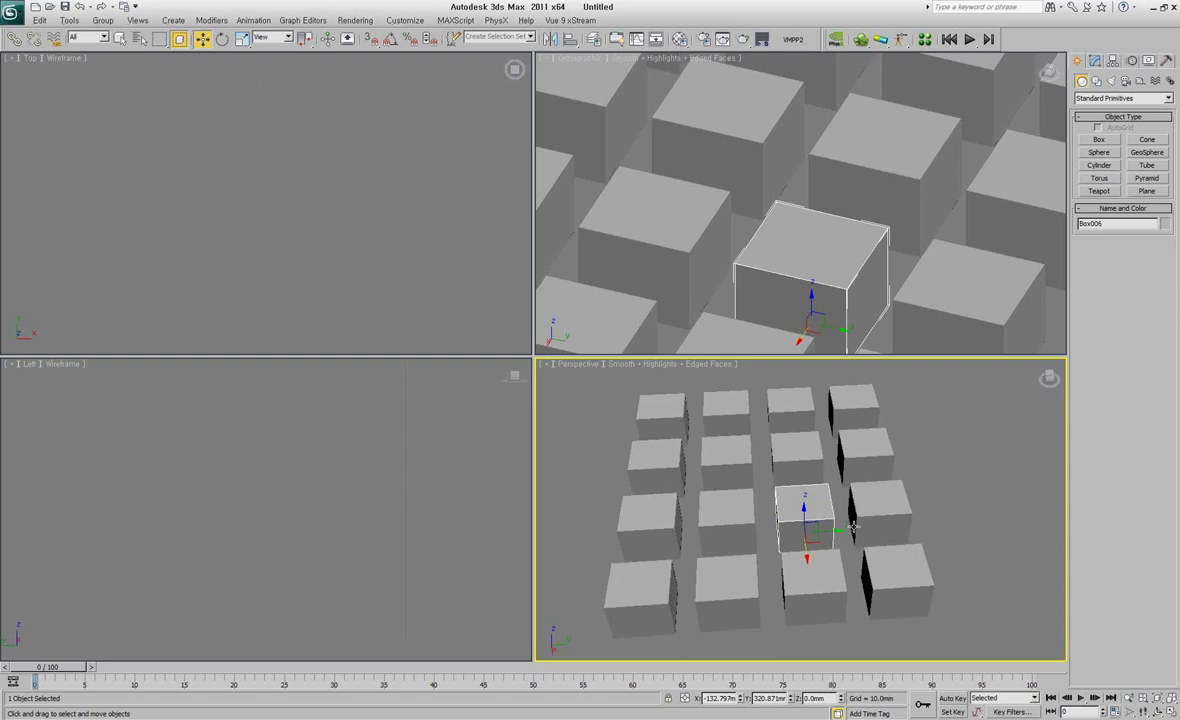
mouse_move(846, 527)
alt+middle_down()
mouse_move(873, 493)
mouse_move(830, 514)
mouse_move(927, 587)
alt+middle_up()
- Deselect, orbit the perspective view around the grid, and select Box009 in the back row
click(927, 587)
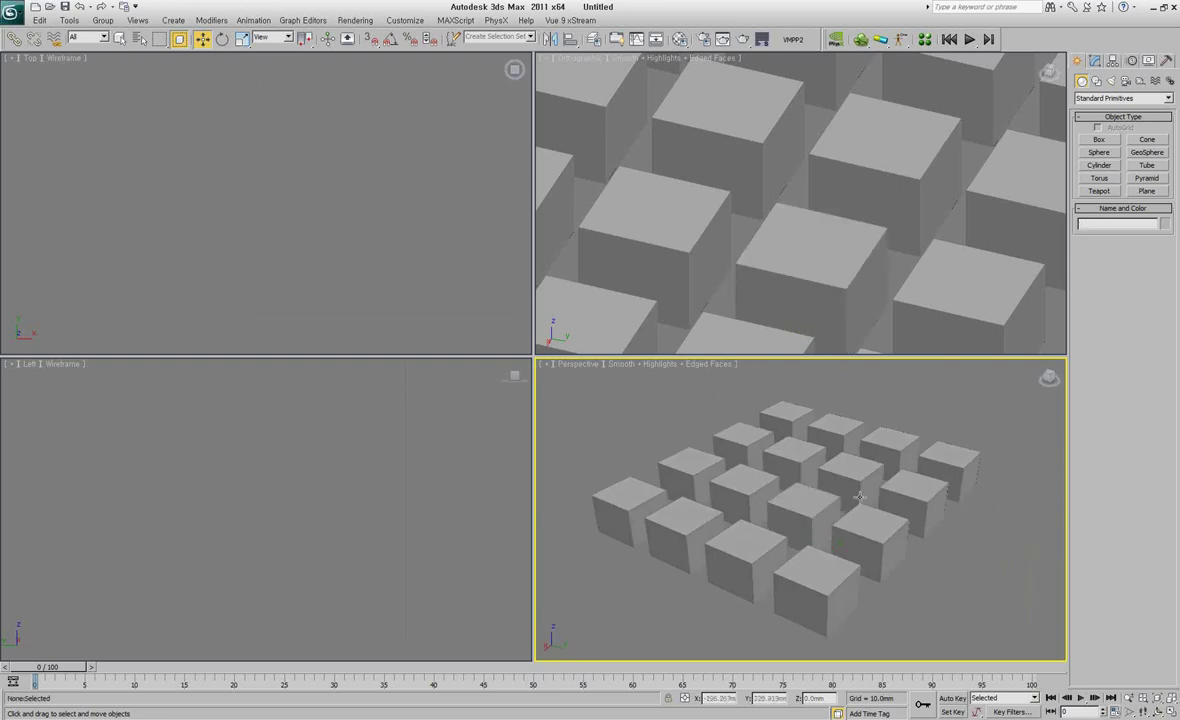
key(alt)
click(1157, 711)
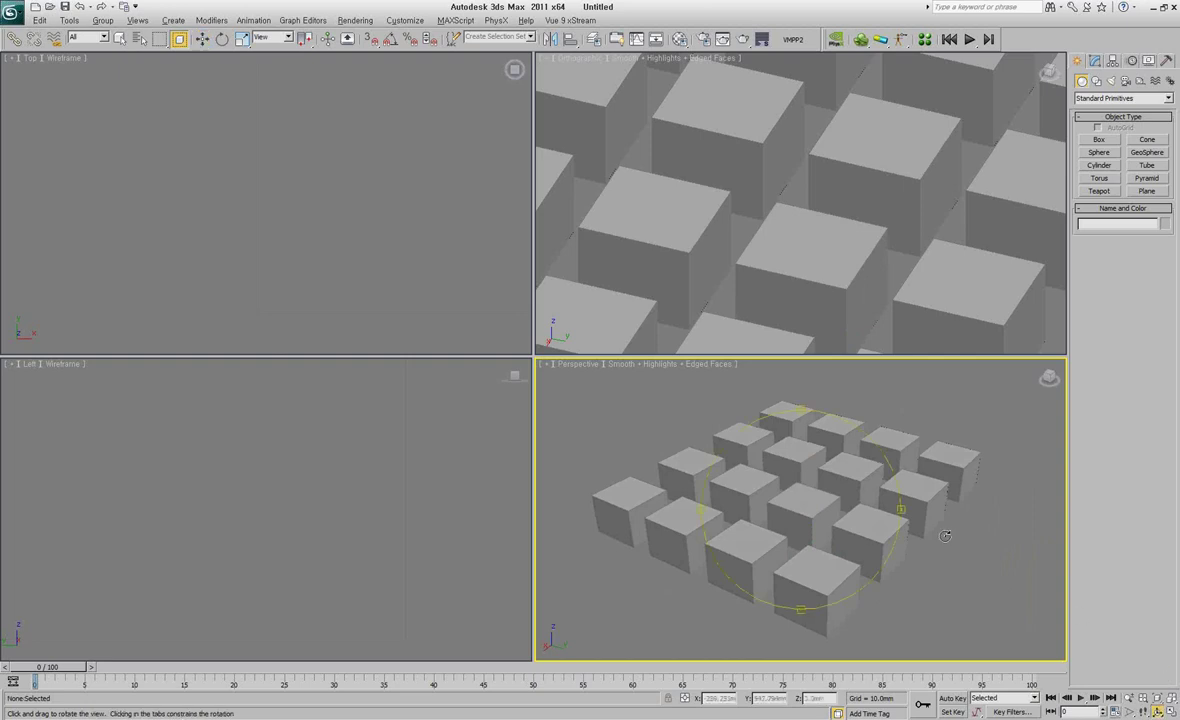
key(w)
mouse_move(872, 500)
alt+middle_down()
mouse_move(890, 566)
mouse_move(830, 477)
mouse_move(961, 519)
mouse_move(885, 537)
mouse_move(910, 516)
mouse_move(911, 491)
mouse_move(998, 583)
mouse_move(993, 507)
alt+middle_up()
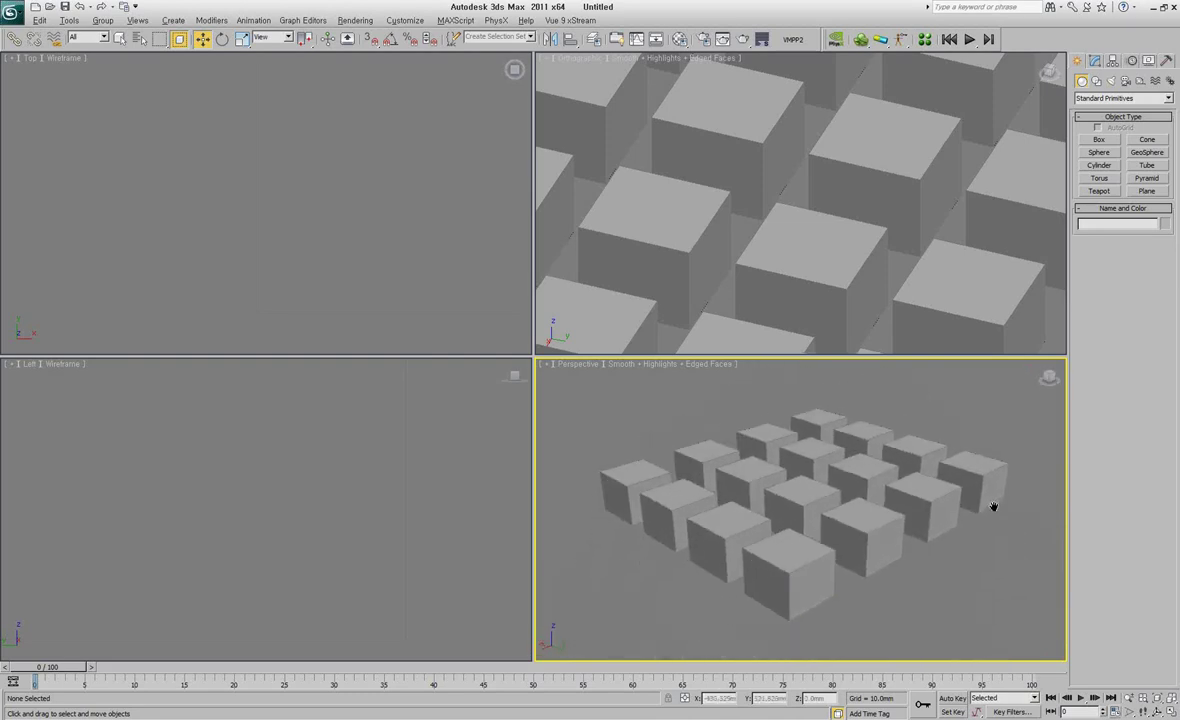
click(751, 418)
mouse_move(857, 465)
alt+middle_down()
mouse_move(965, 350)
mouse_move(952, 525)
mouse_move(851, 413)
mouse_move(980, 482)
mouse_move(860, 460)
alt+middle_up()
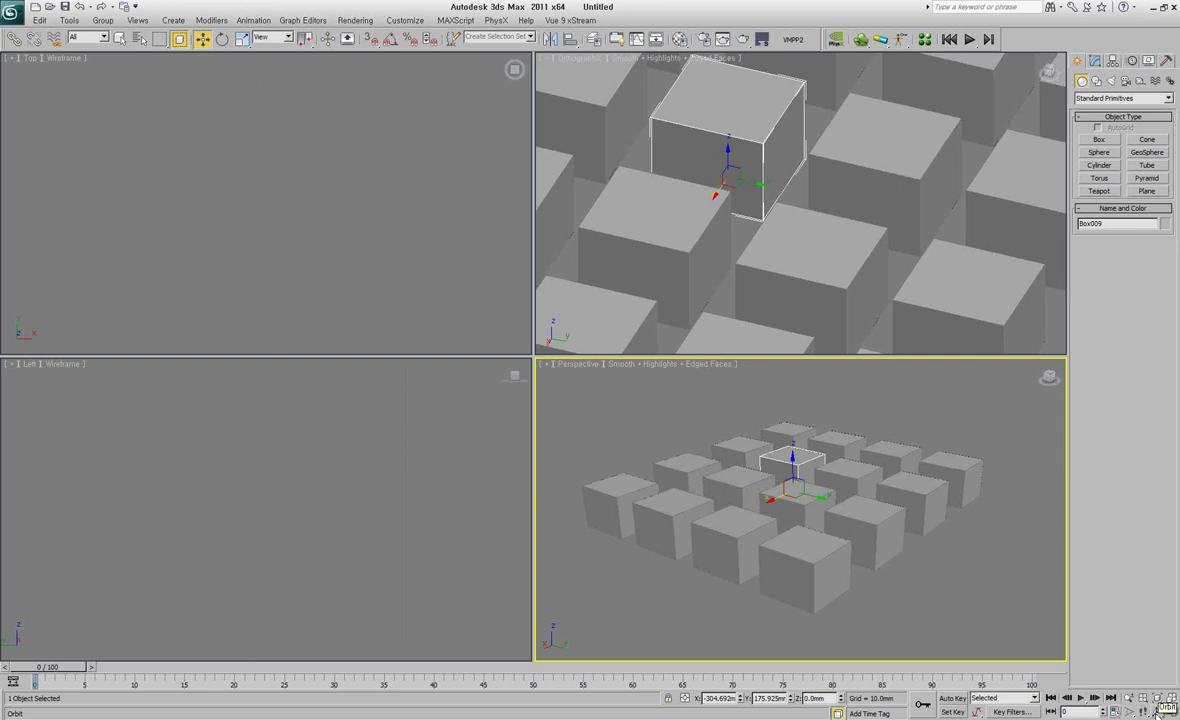
- Set the orbit mode to Orbit Selected, then return to Select and Move with nothing selected
click(1158, 707)
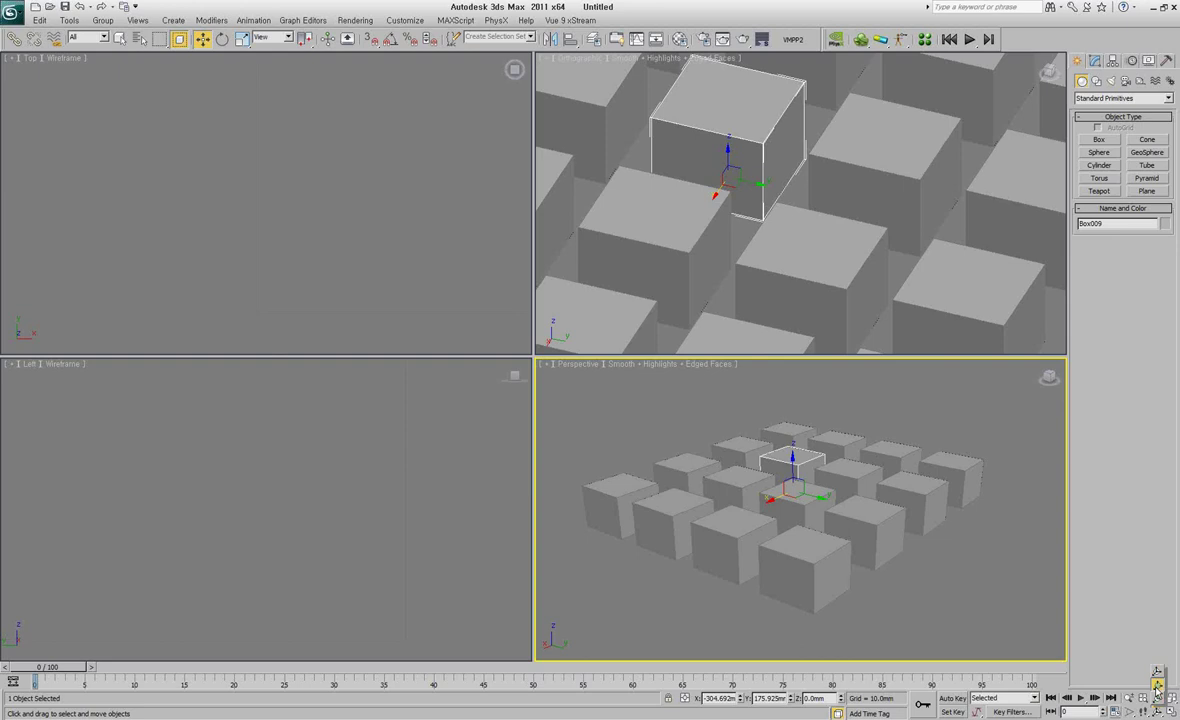
click(1157, 689)
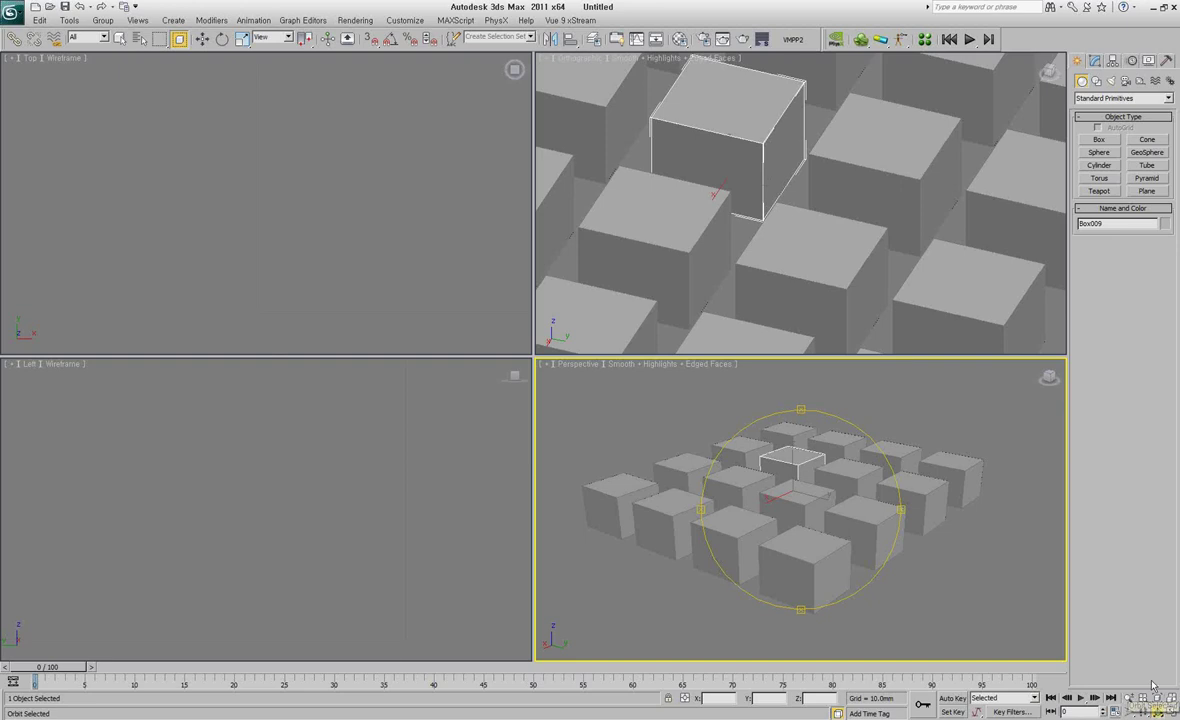
key(w)
click(925, 581)
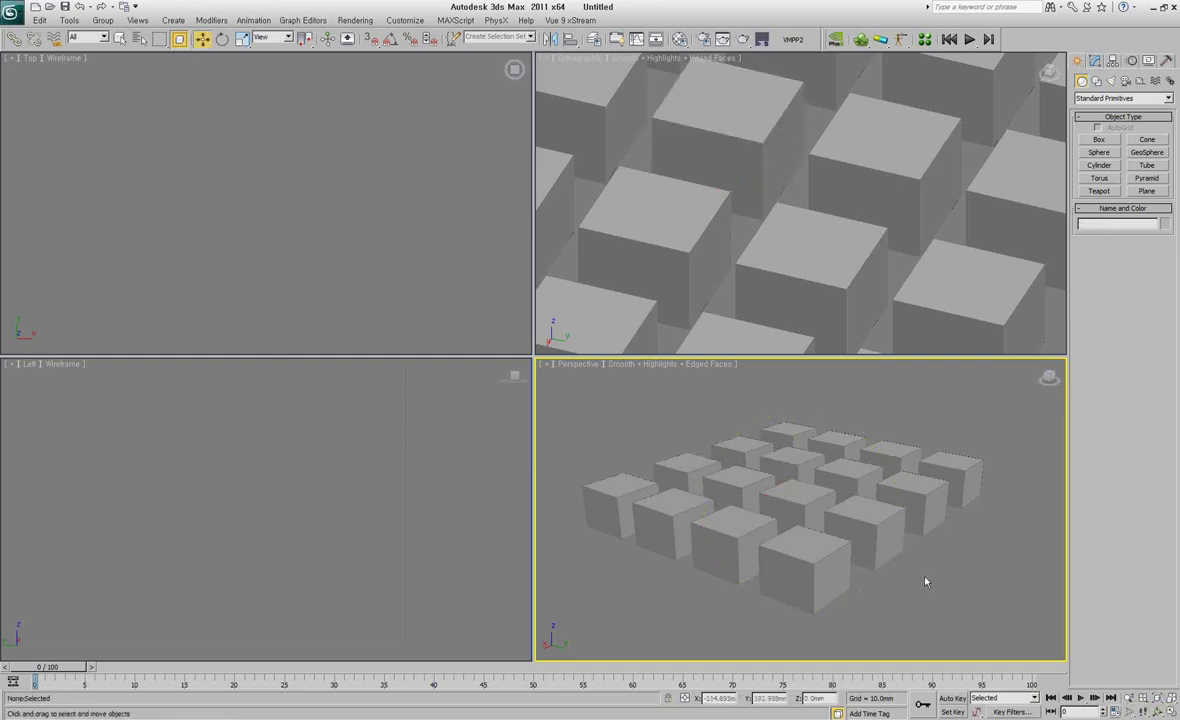
- Select Box007, orbit and pan the perspective view around it, then orbit the orthographic view
click(870, 520)
mouse_move(933, 542)
alt+middle_down()
mouse_move(856, 577)
mouse_move(814, 558)
mouse_move(800, 505)
mouse_move(867, 445)
mouse_move(940, 433)
mouse_move(872, 400)
alt+middle_up()
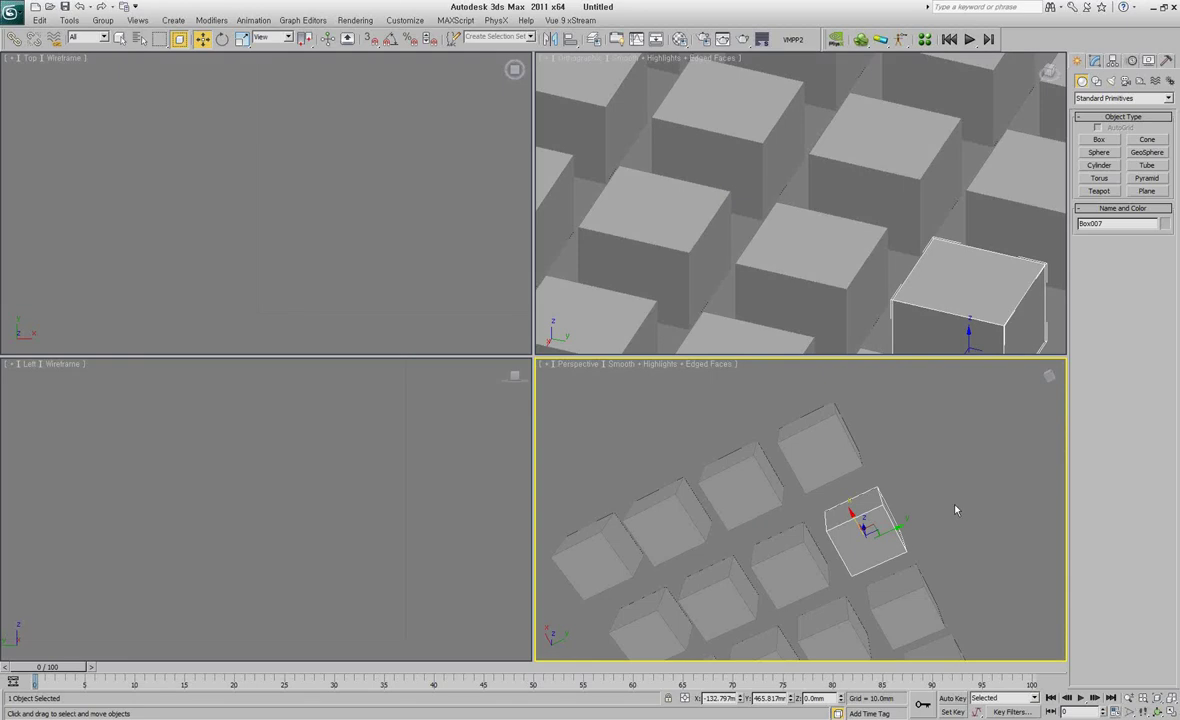
mouse_move(955, 510)
alt+middle_down()
mouse_move(927, 461)
mouse_move(917, 562)
mouse_move(1092, 670)
alt+middle_up()
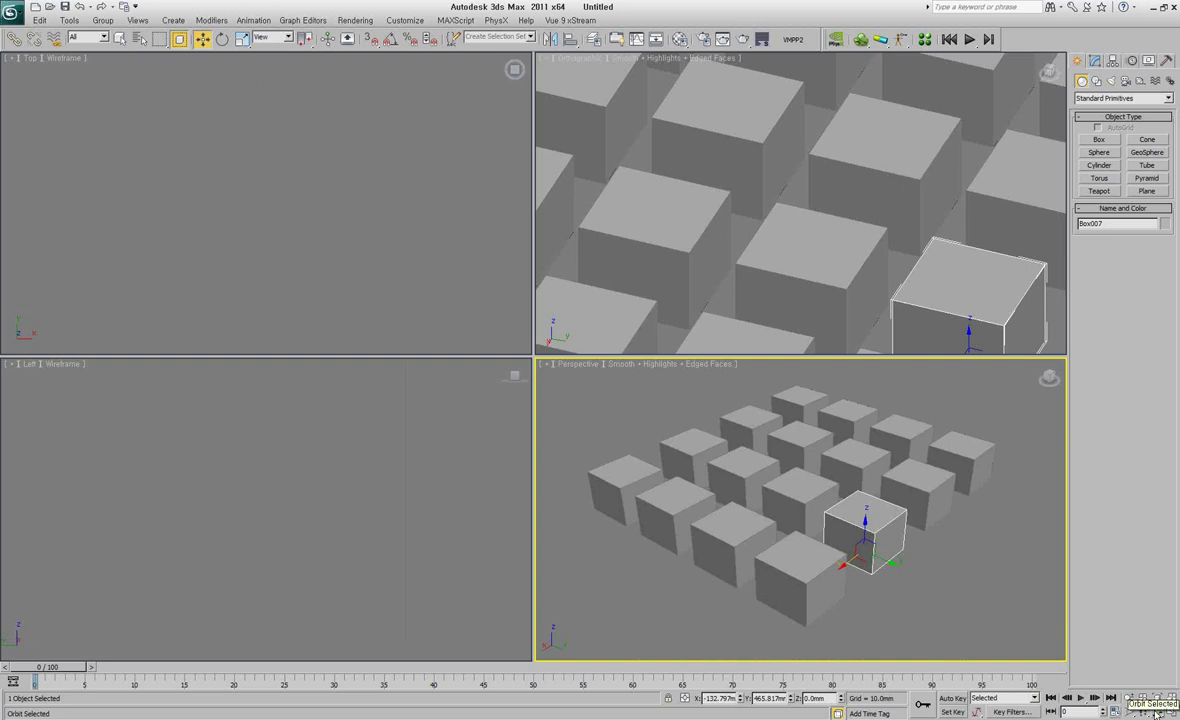
middle_drag(993, 575, 975, 568)
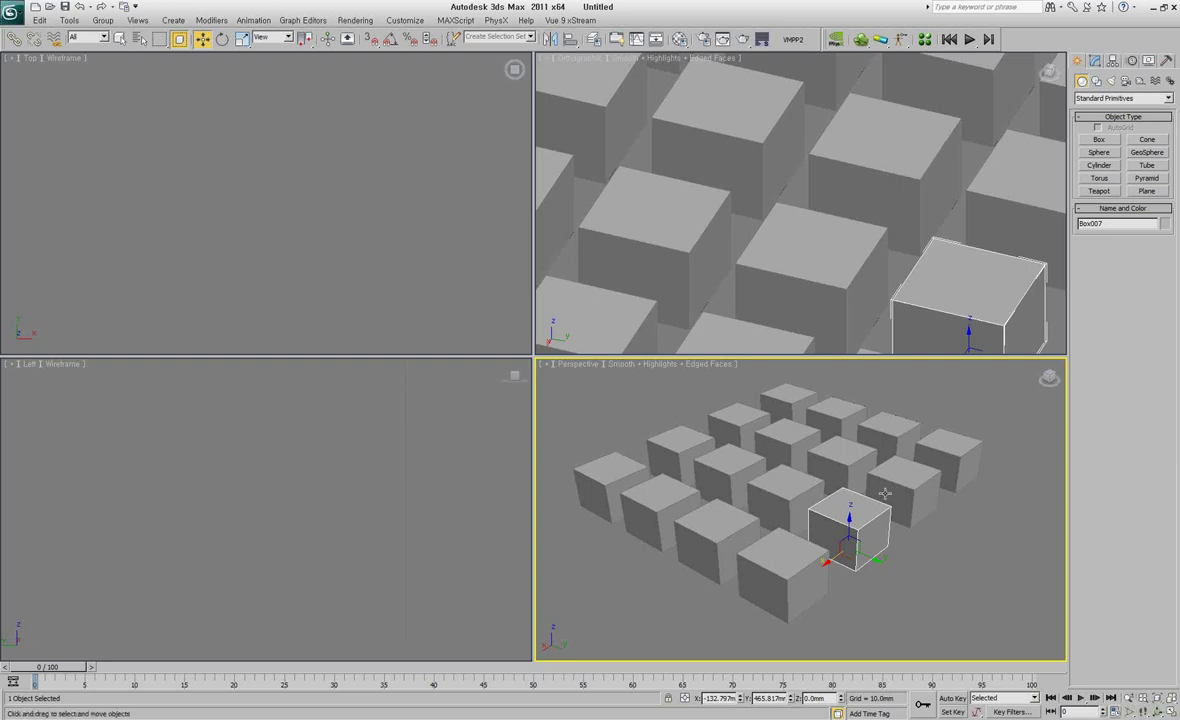
mouse_move(880, 509)
alt+middle_down()
mouse_move(840, 461)
mouse_move(906, 548)
mouse_move(929, 440)
alt+middle_up()
alt+middle_drag(952, 246, 856, 218)
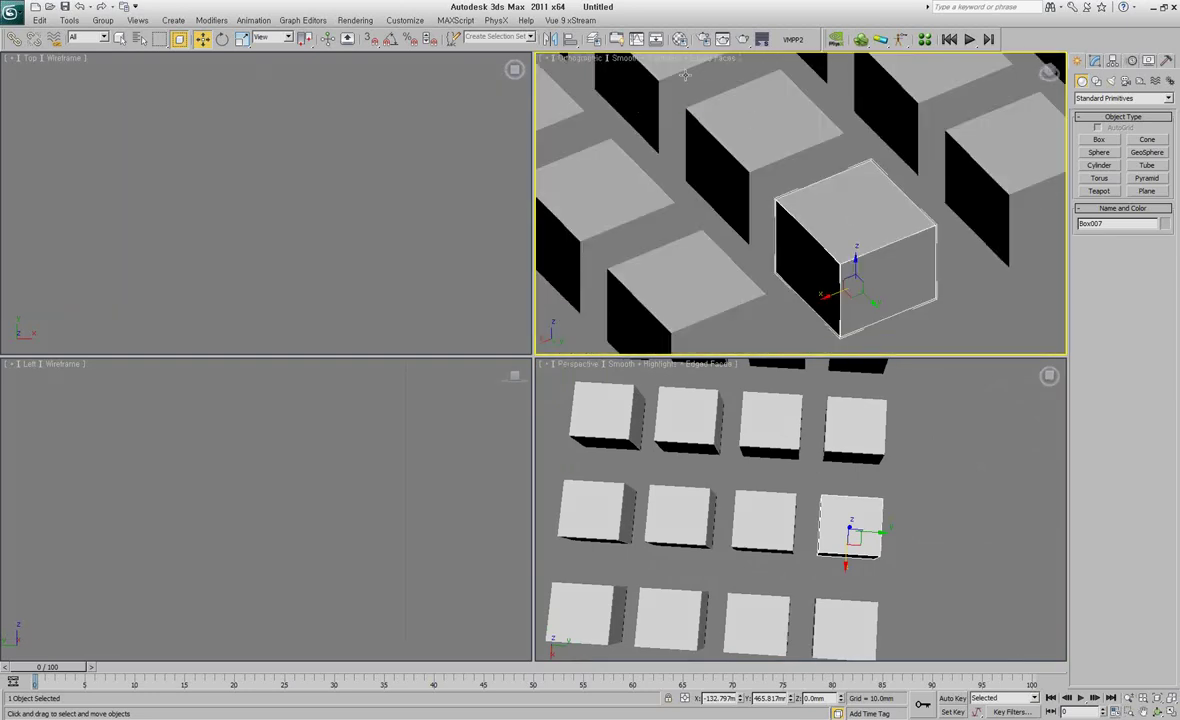
- Select Box005 and orbit the orthographic and perspective views around it
click(630, 70)
alt+middle_drag(638, 70, 702, 92)
mouse_move(737, 53)
alt+middle_down()
mouse_move(711, 137)
mouse_move(698, 118)
mouse_move(732, 116)
mouse_move(709, 106)
mouse_move(760, 170)
alt+middle_up()
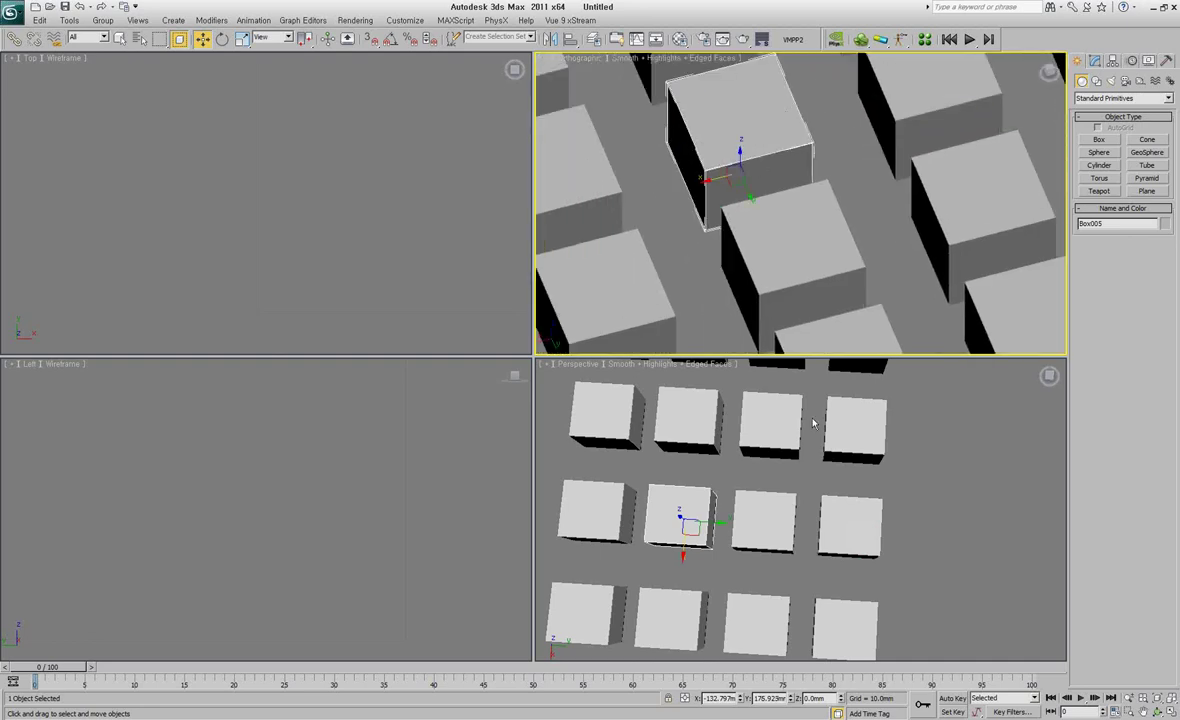
alt+middle_drag(813, 424, 833, 443)
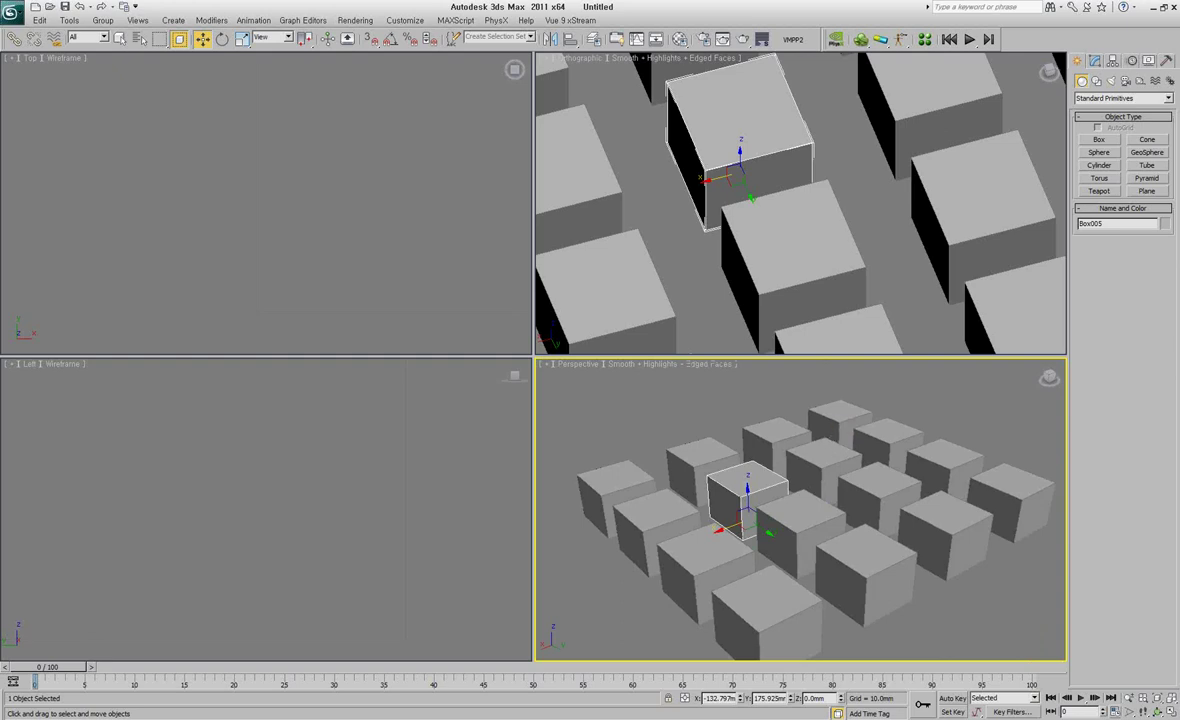
- Zoom in and out on the sixteen-box grid, ending with the orthographic view nearer Box005
scroll(833, 437, up, 3)
scroll(956, 423, down, 2)
scroll(956, 423, down, 2)
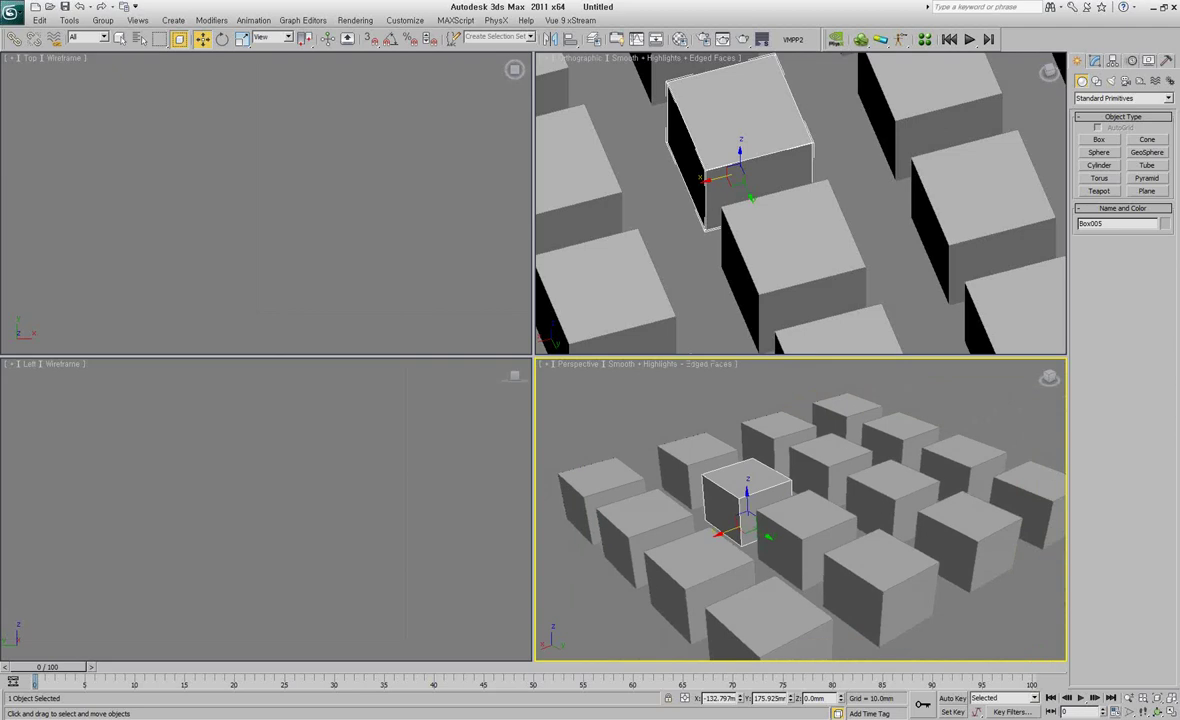
scroll(956, 423, up, 1)
scroll(956, 423, up, 2)
scroll(956, 423, up, 3)
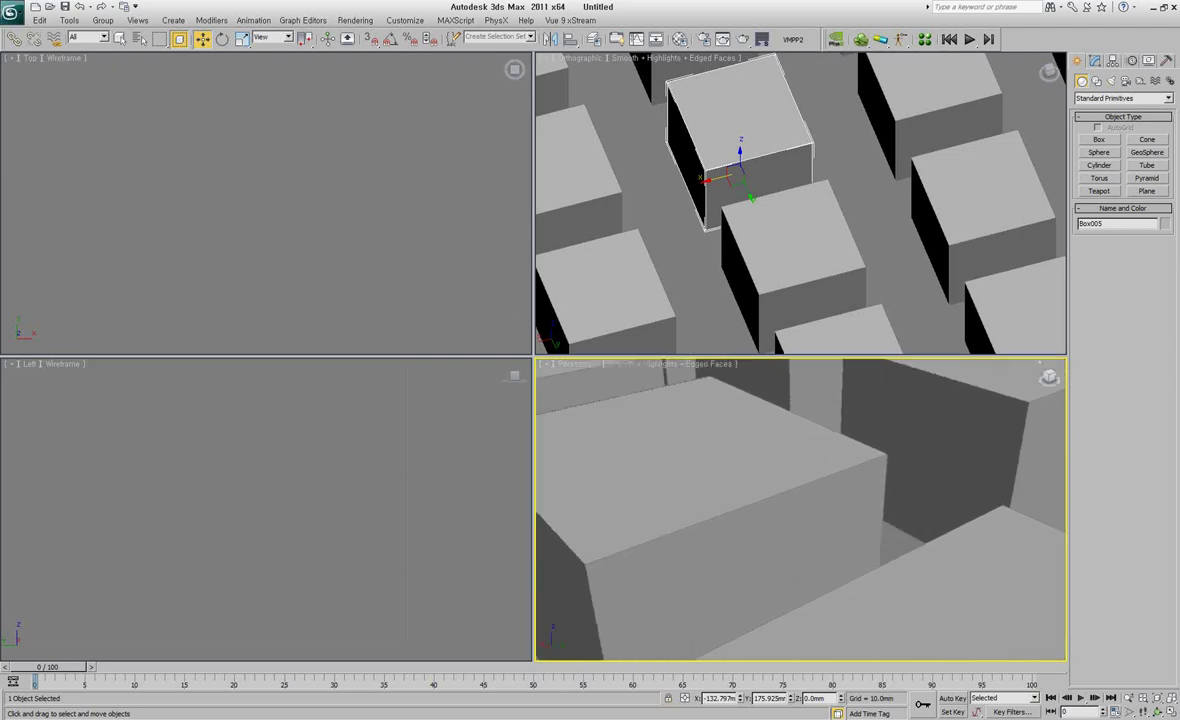
scroll(956, 423, up, 1)
scroll(940, 478, down, 3)
scroll(940, 478, down, 2)
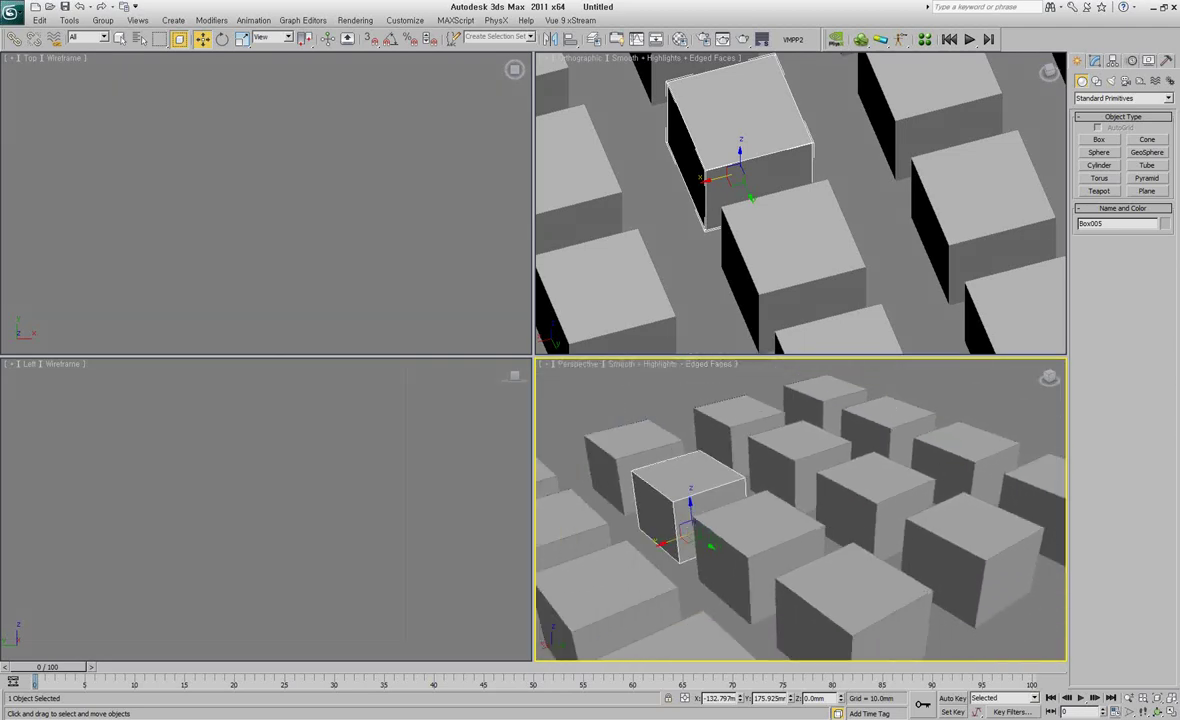
scroll(800, 510, up, 3)
scroll(800, 510, up, 2)
scroll(800, 510, down, 3)
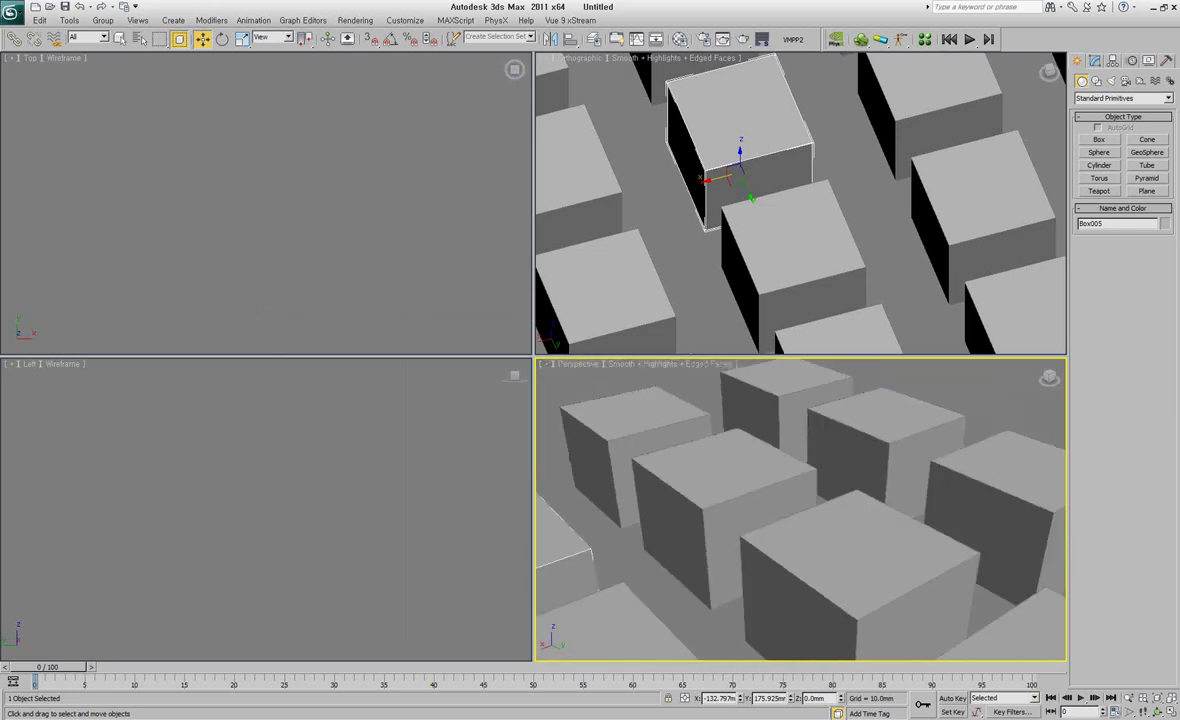
scroll(866, 592, down, 3)
scroll(866, 592, down, 2)
scroll(866, 592, down, 1)
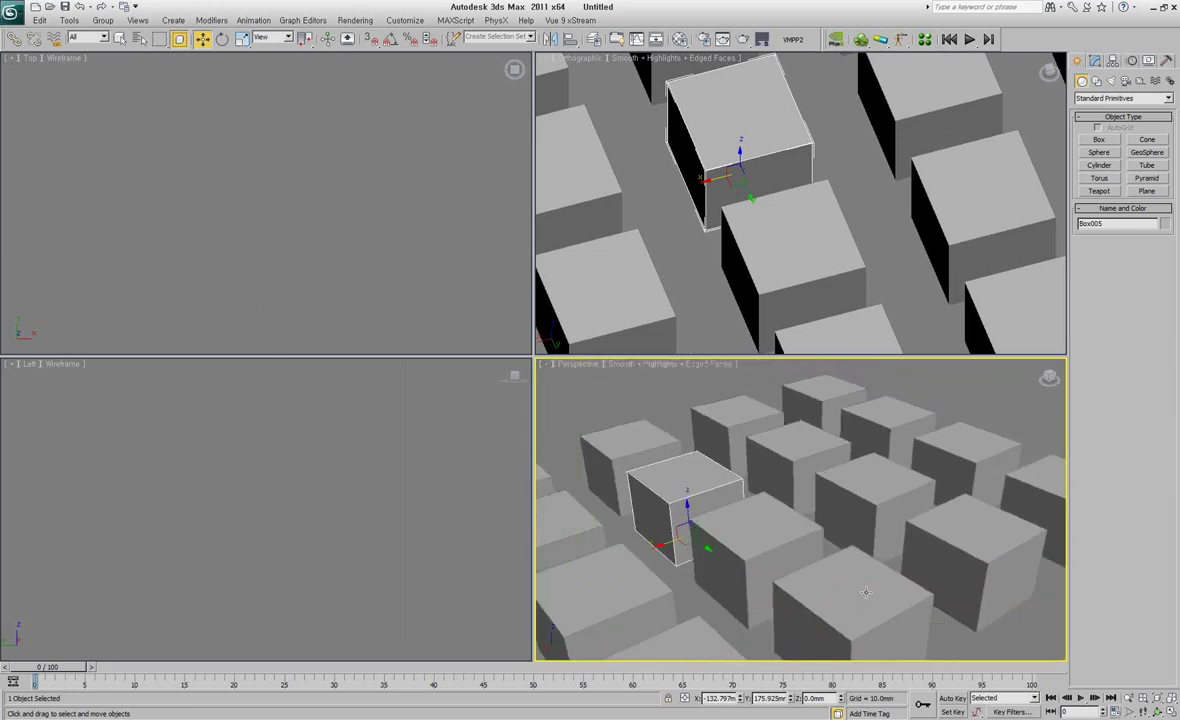
scroll(866, 592, up, 2)
scroll(866, 592, up, 3)
scroll(866, 592, up, 3)
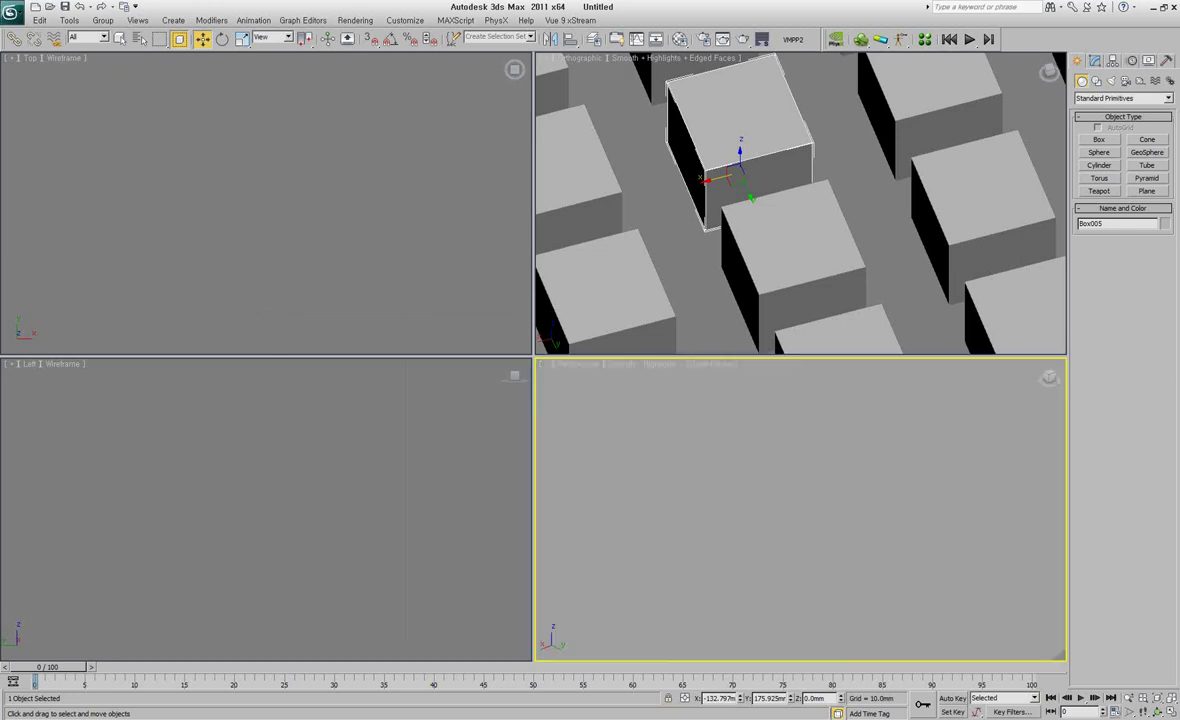
scroll(866, 592, down, 3)
scroll(866, 592, down, 2)
scroll(866, 592, down, 1)
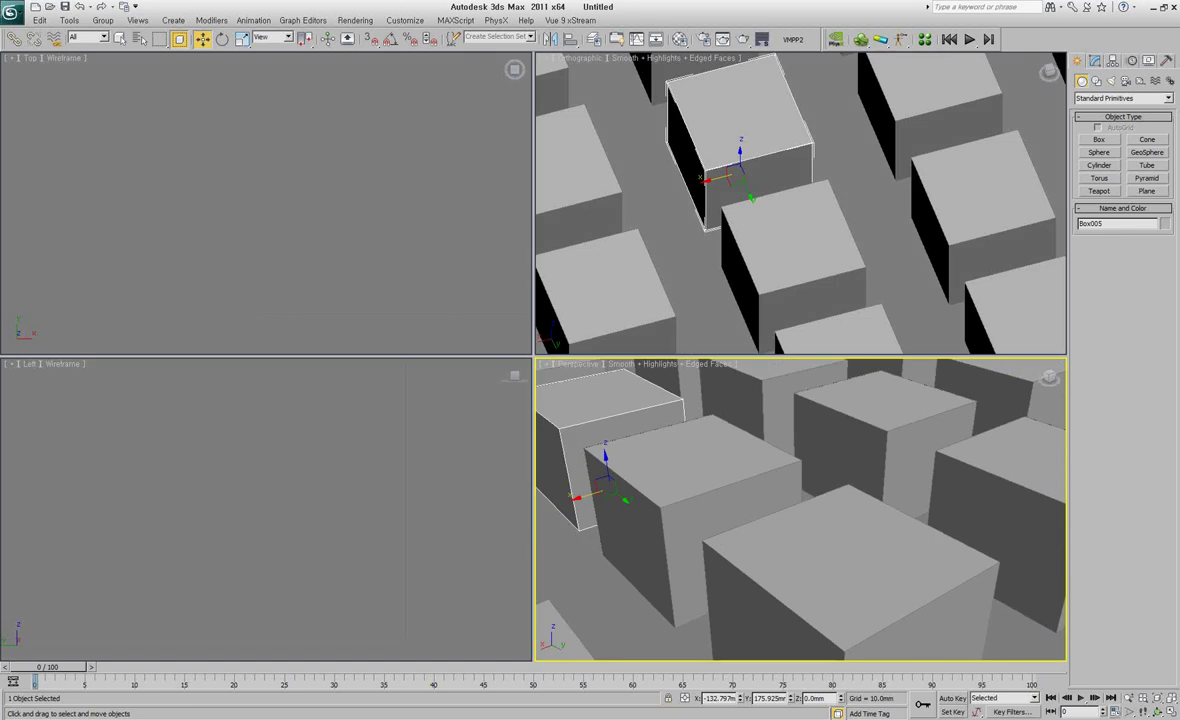
scroll(824, 431, down, 3)
scroll(824, 431, down, 2)
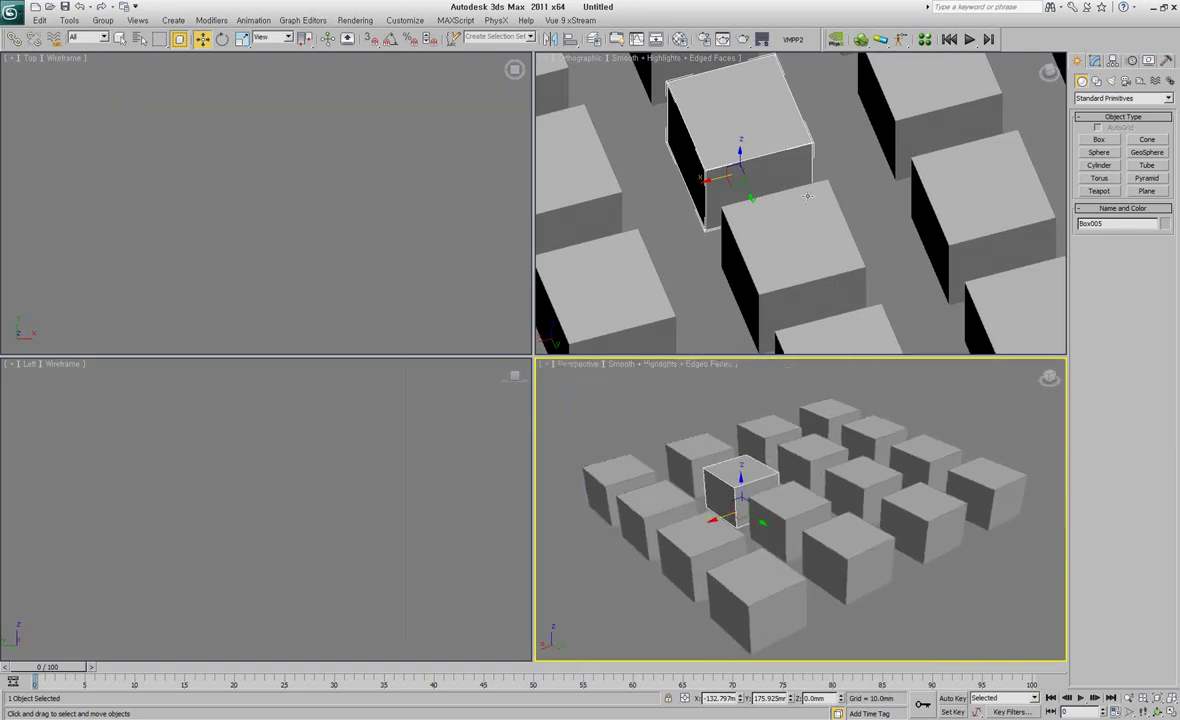
scroll(1008, 150, up, 3)
scroll(1008, 150, down, 3)
scroll(794, 110, up, 1)
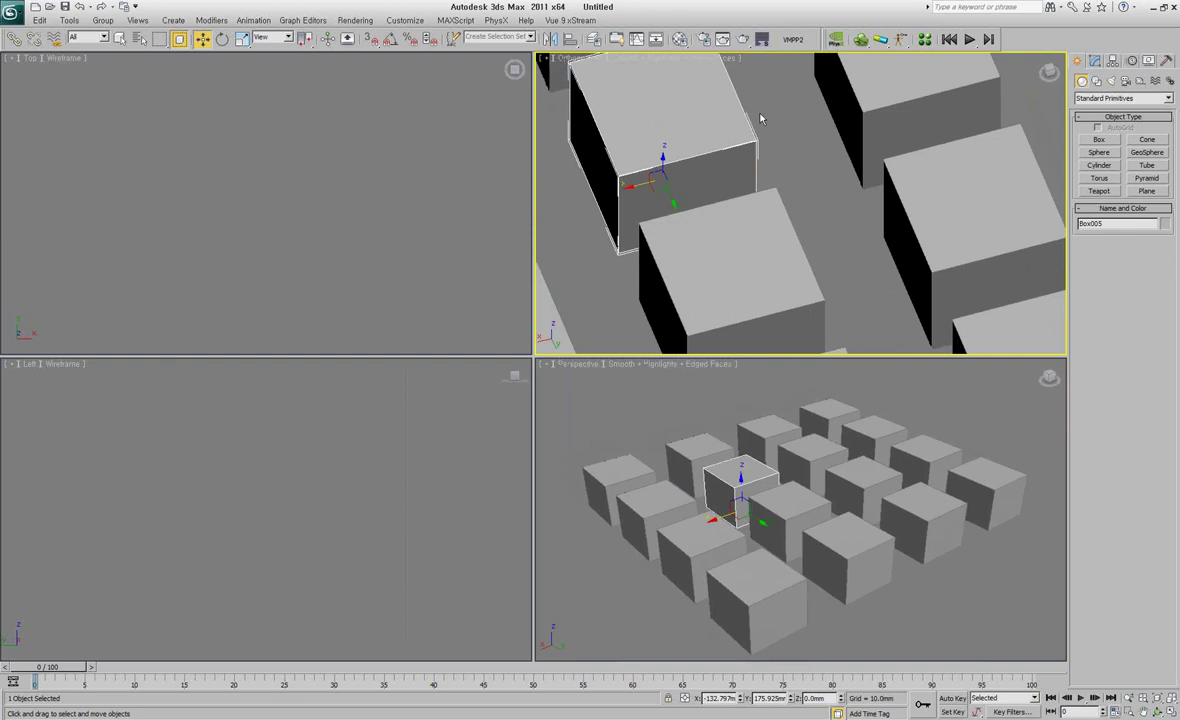
click(423, 27)
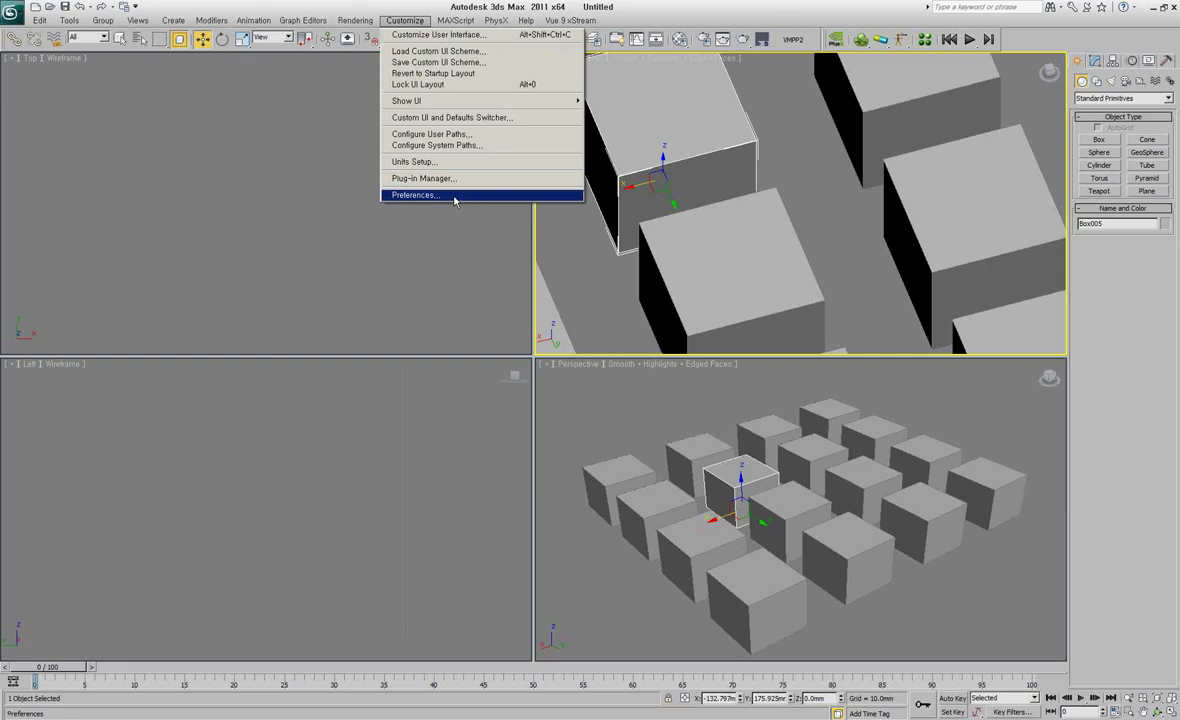
click(455, 196)
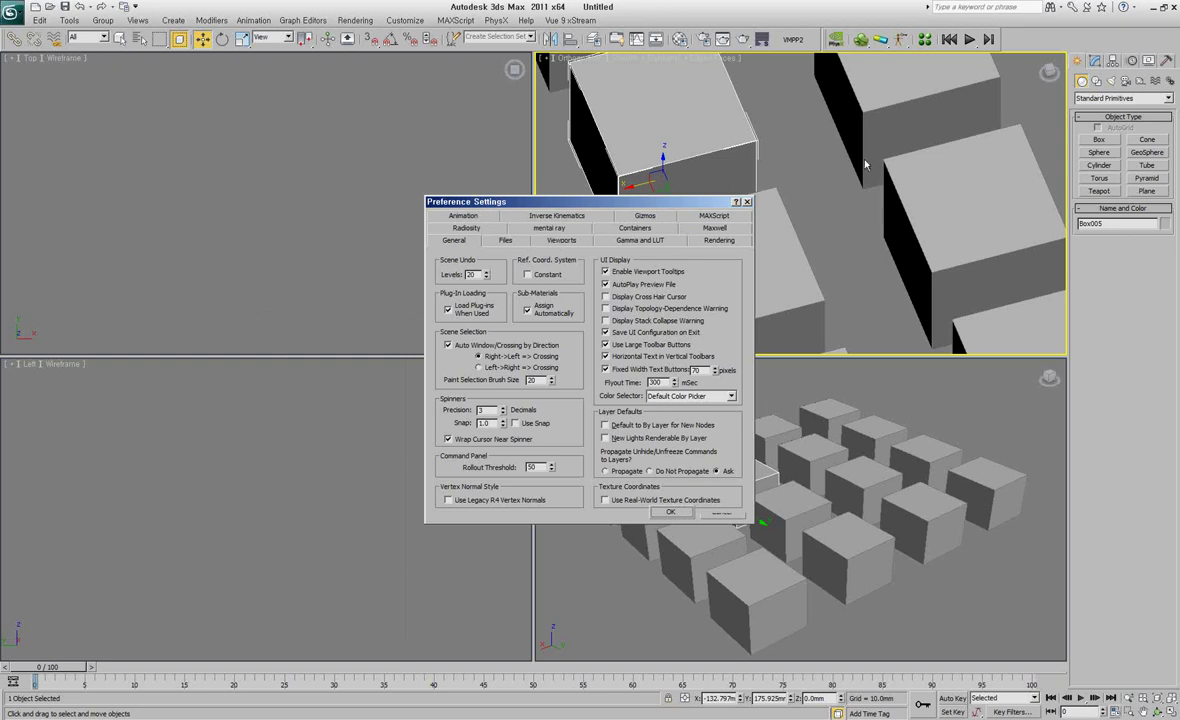
click(562, 242)
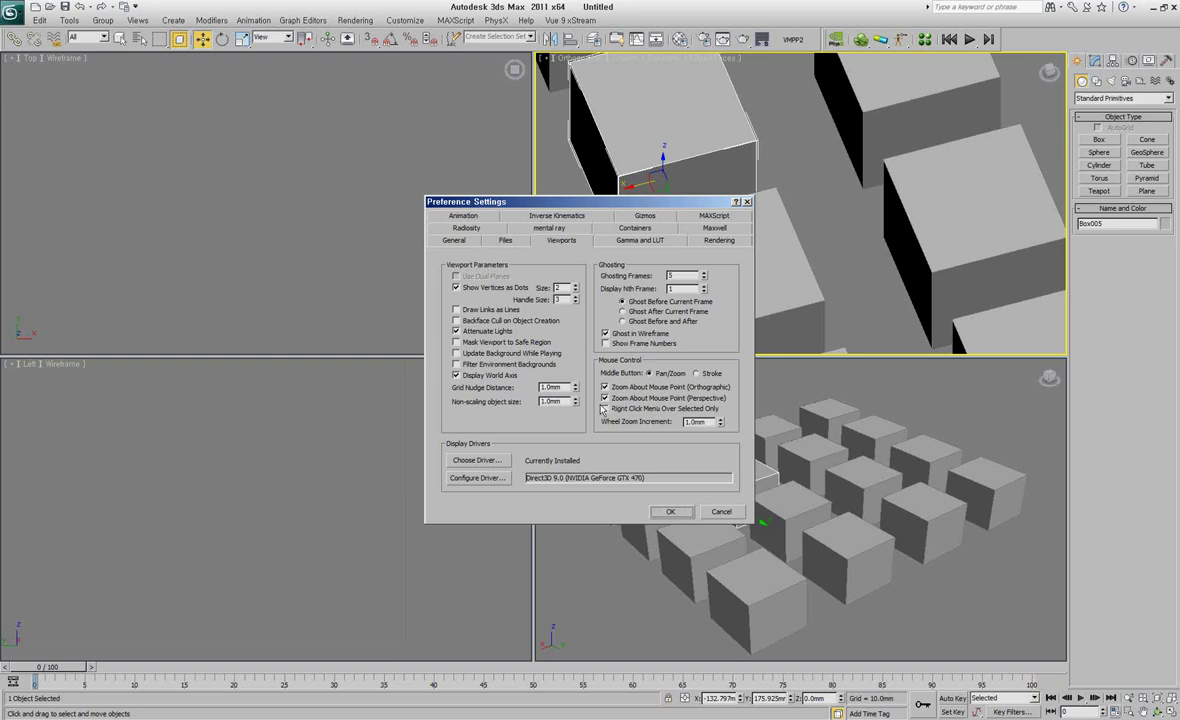
click(674, 512)
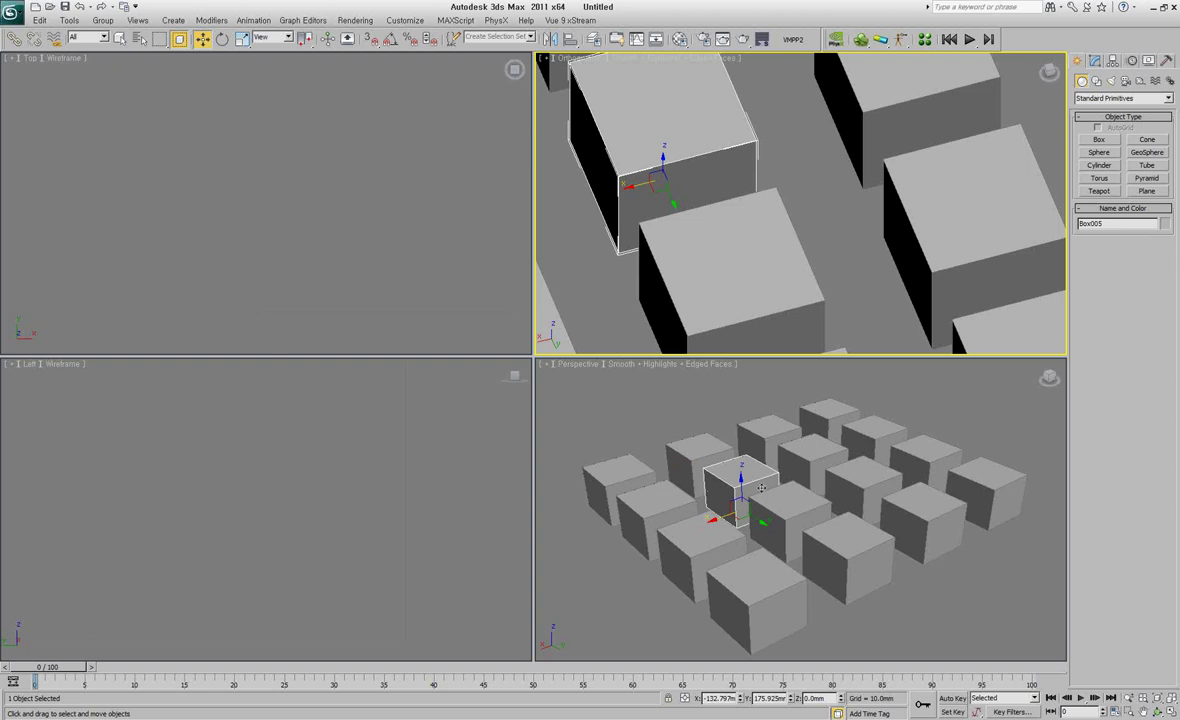
- Orbit, pan and zoom-extents the views to frame the whole four-by-four box grid
mouse_move(676, 474)
alt+middle_down()
mouse_move(770, 502)
mouse_move(755, 501)
alt+middle_up()
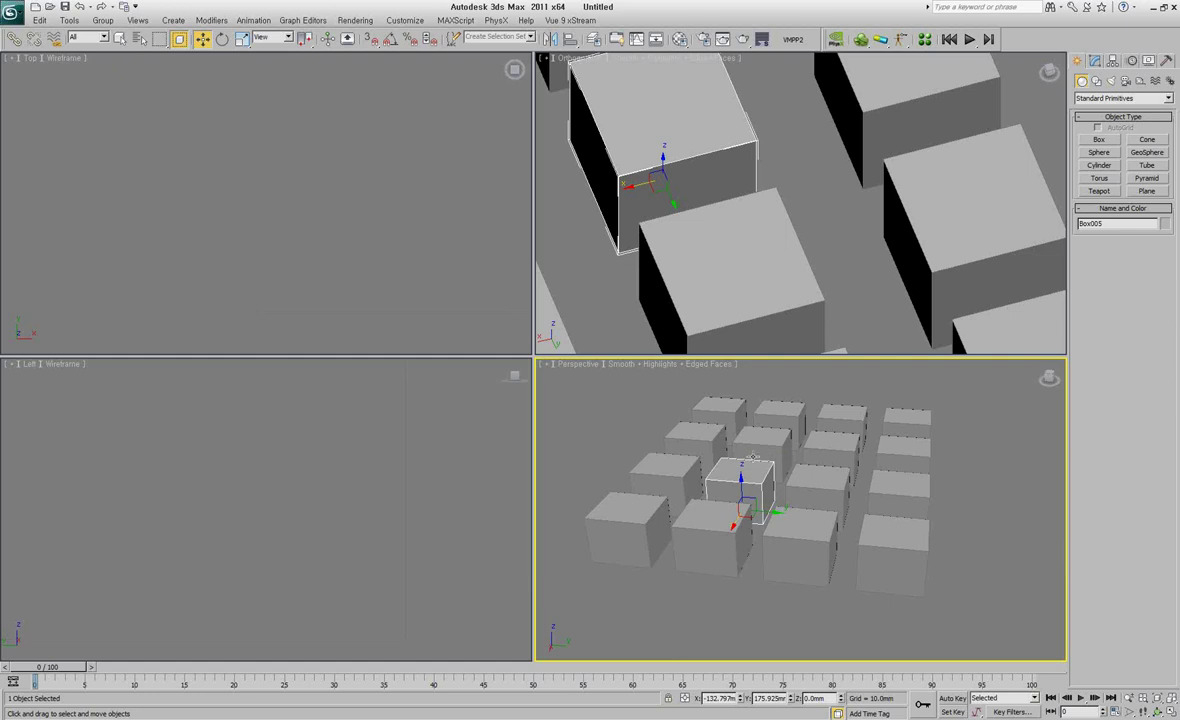
mouse_move(670, 427)
middle_down()
mouse_move(793, 465)
mouse_move(869, 463)
mouse_move(814, 477)
mouse_move(612, 468)
mouse_move(885, 465)
mouse_move(690, 476)
mouse_move(783, 575)
mouse_move(790, 392)
mouse_move(790, 440)
middle_up()
mouse_move(866, 292)
middle_down()
mouse_move(1003, 163)
mouse_move(754, 160)
mouse_move(957, 156)
middle_up()
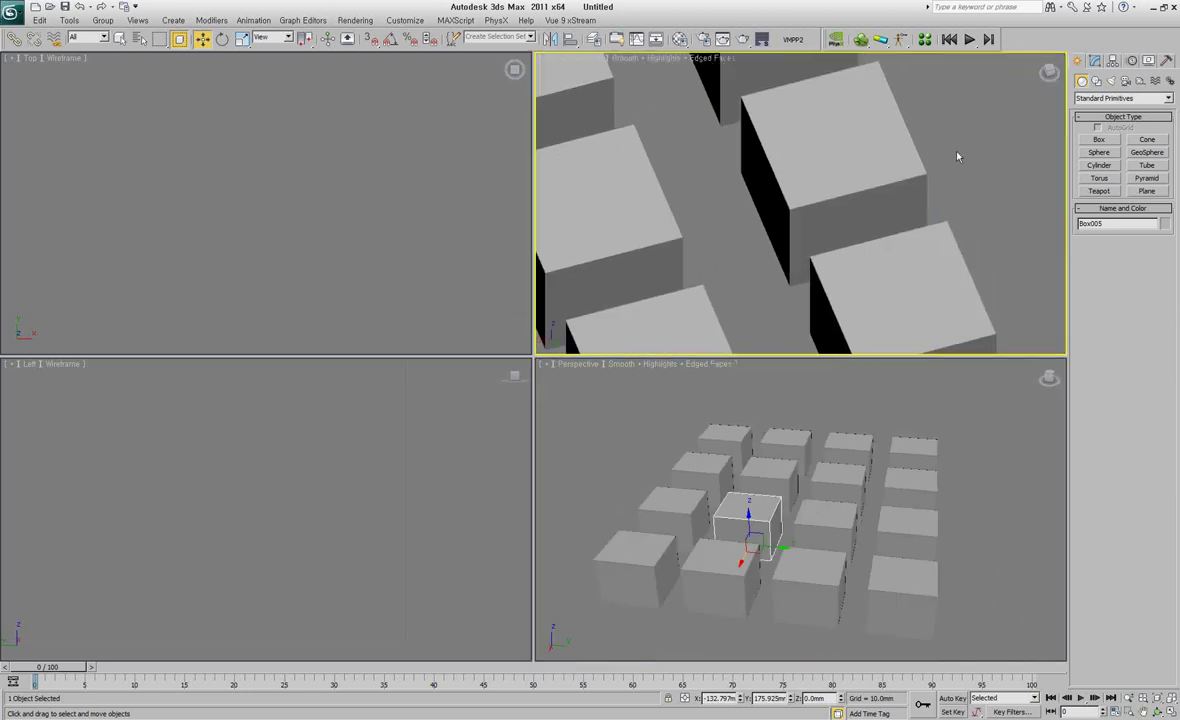
mouse_move(711, 120)
middle_down()
mouse_move(673, 137)
mouse_move(927, 205)
mouse_move(913, 157)
mouse_move(735, 145)
mouse_move(972, 182)
mouse_move(669, 177)
middle_up()
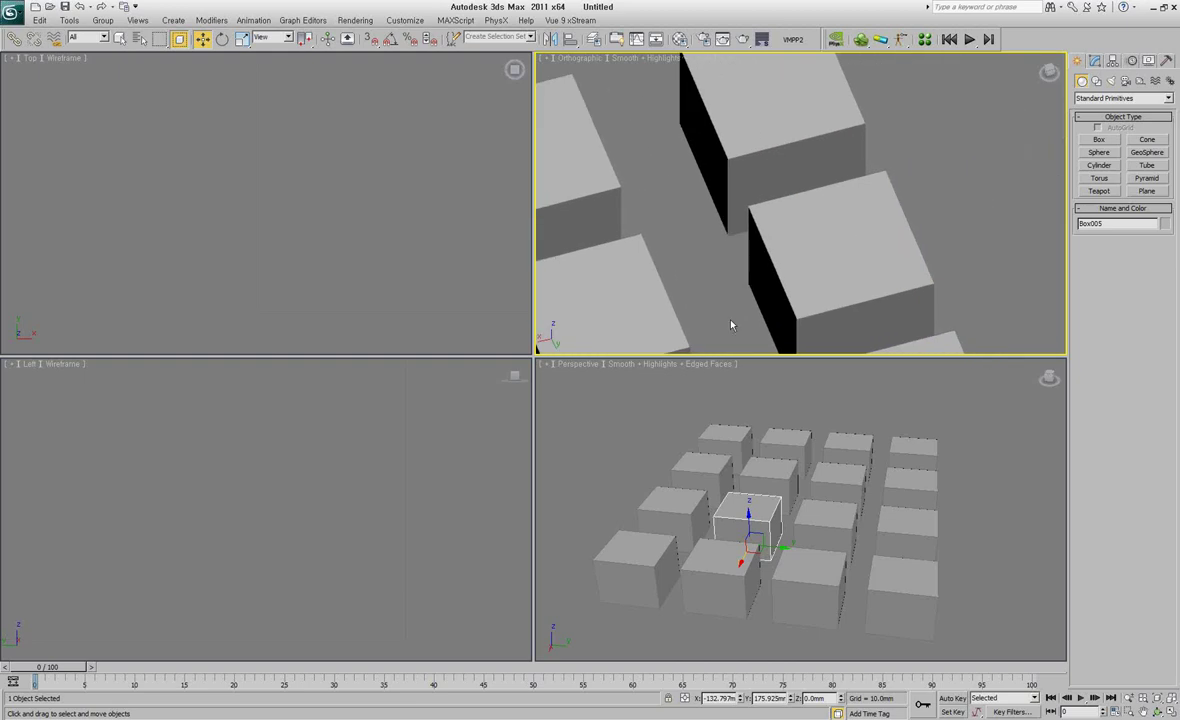
key(ctrl+shift+z)
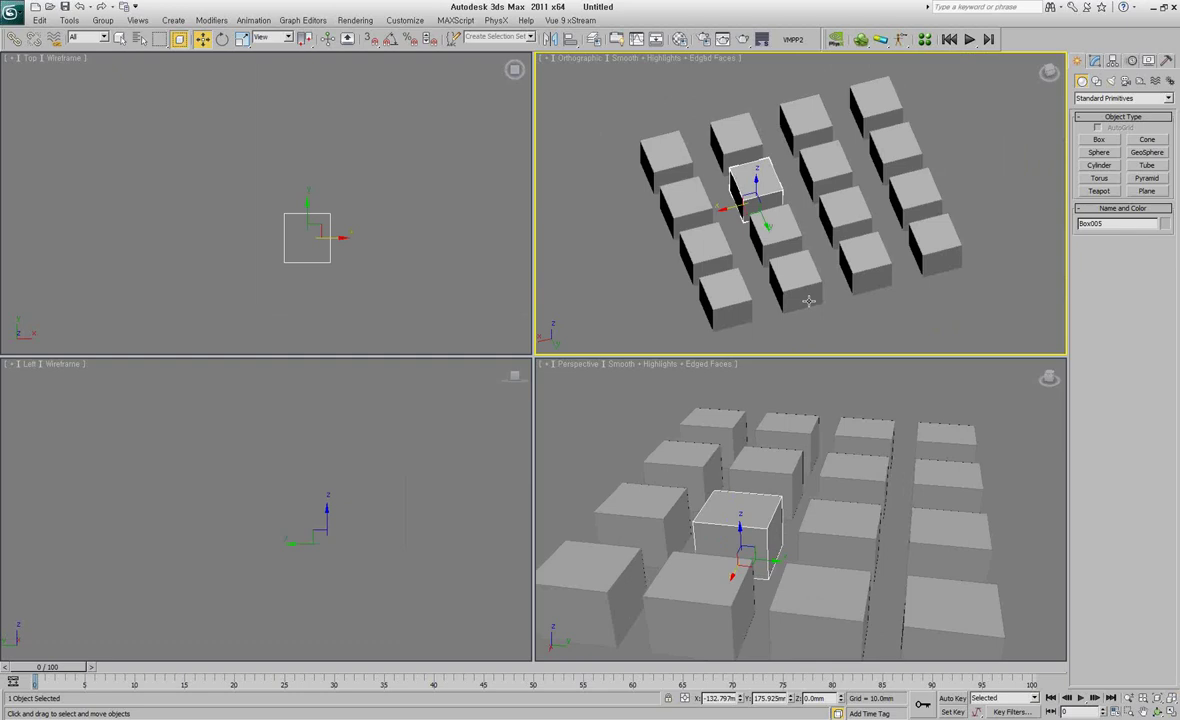
middle_drag(818, 293, 768, 240)
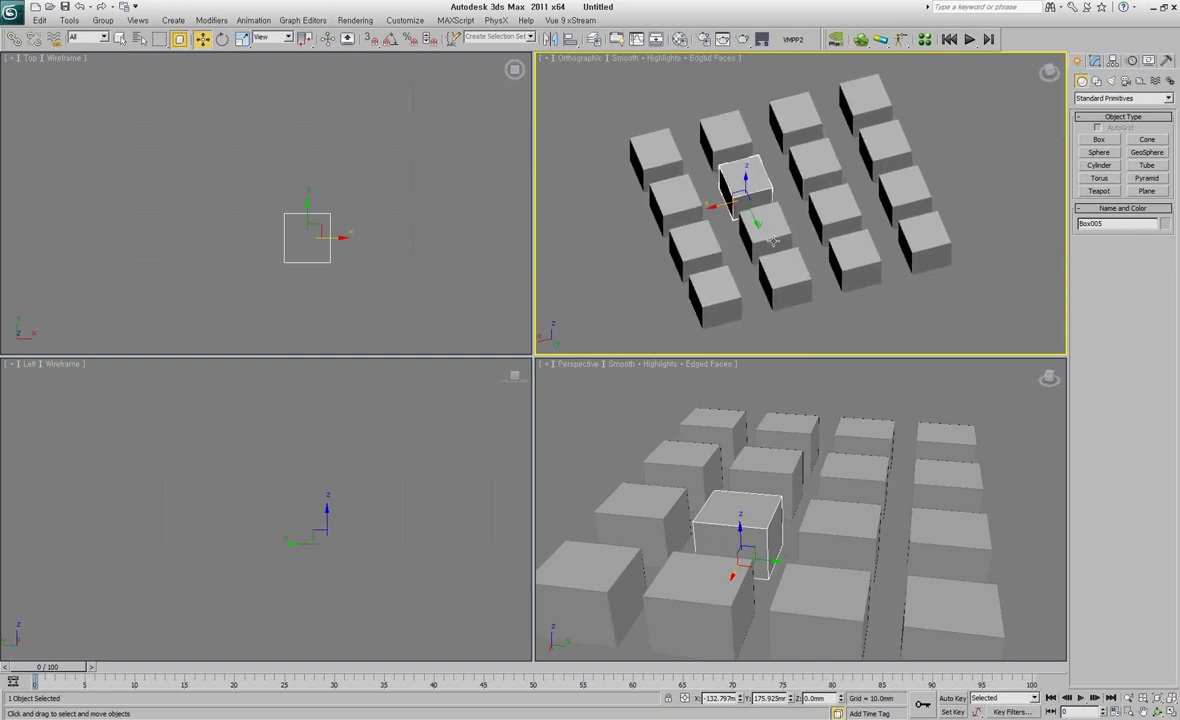
- Zoom out and window-select every box in the grid except one
scroll(866, 252, down, 2)
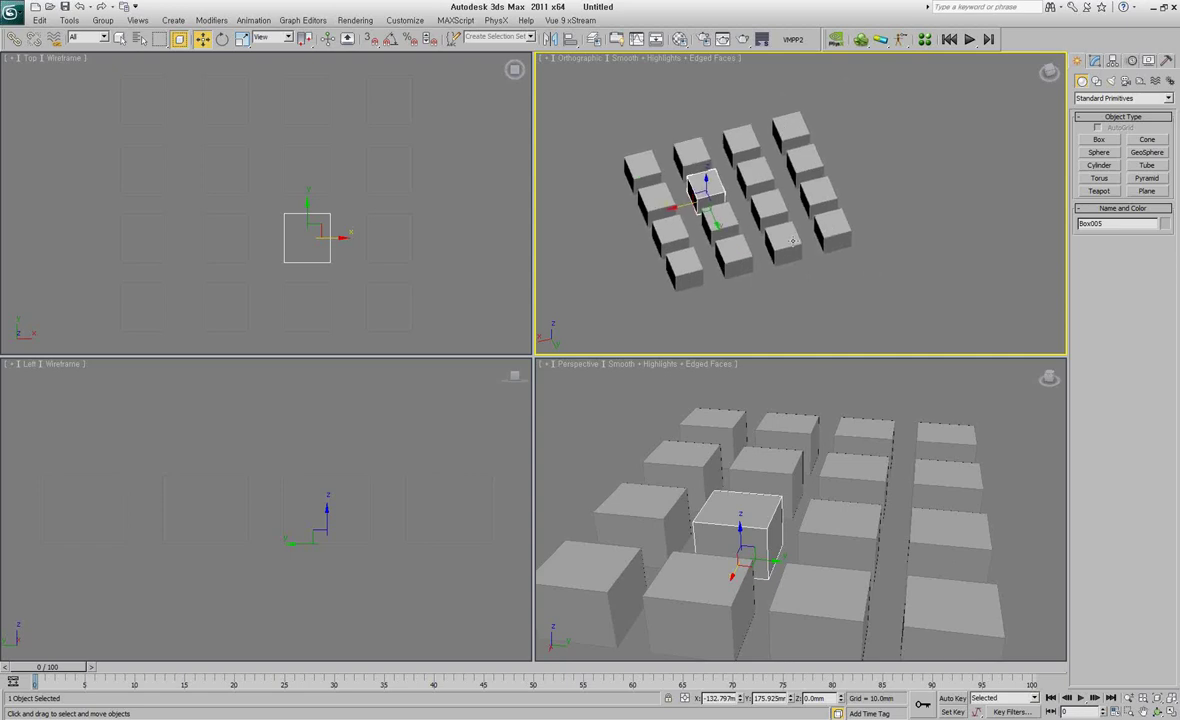
scroll(864, 537, down, 3)
scroll(868, 522, down, 2)
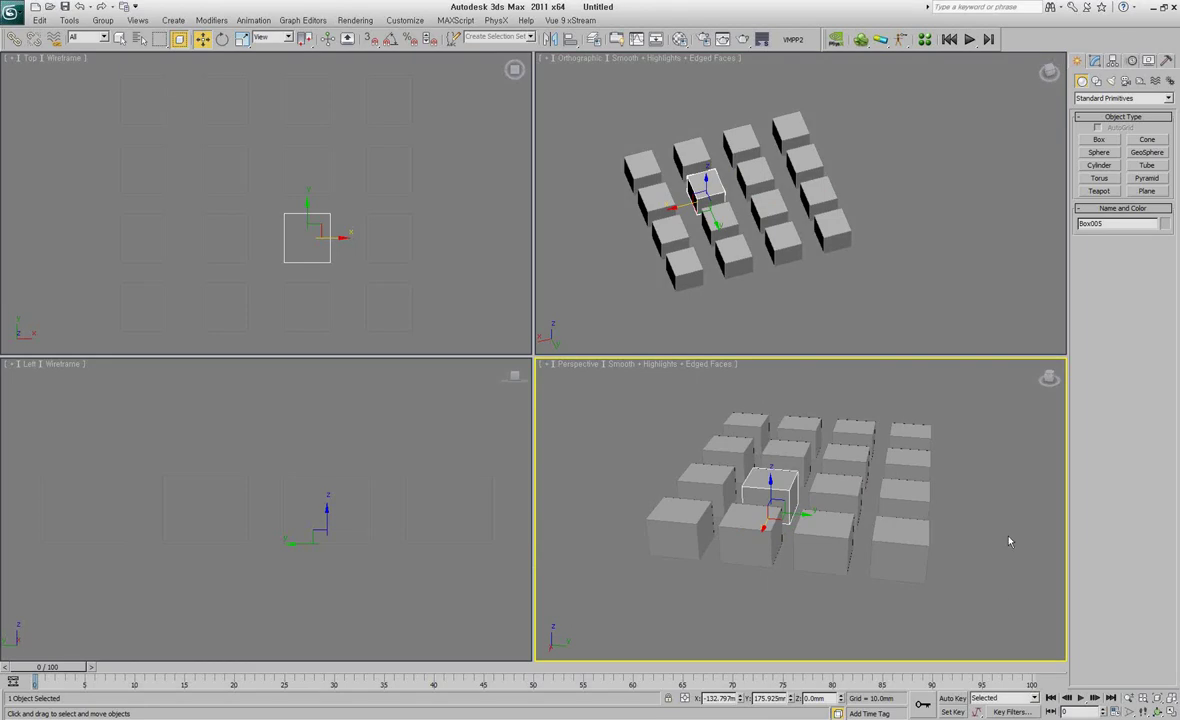
drag(993, 519, 648, 416)
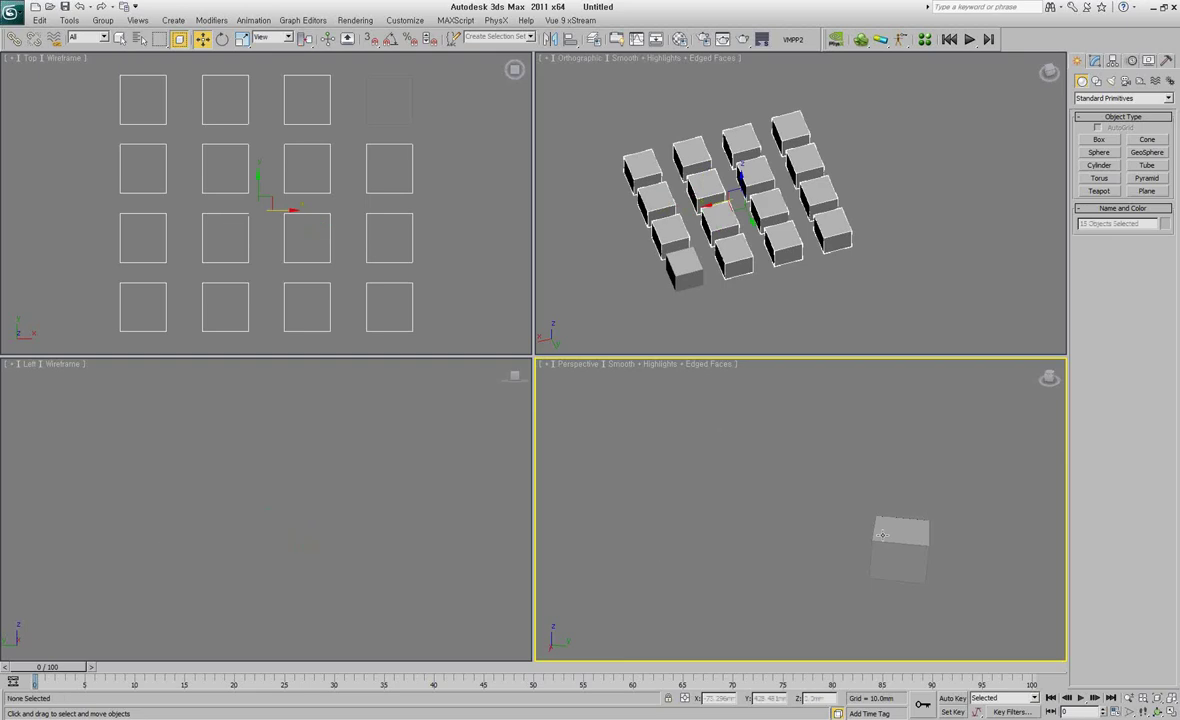
- Delete the selected boxes and zoom to fit the remaining Box004
key(Delete)
click(881, 535)
key(z)
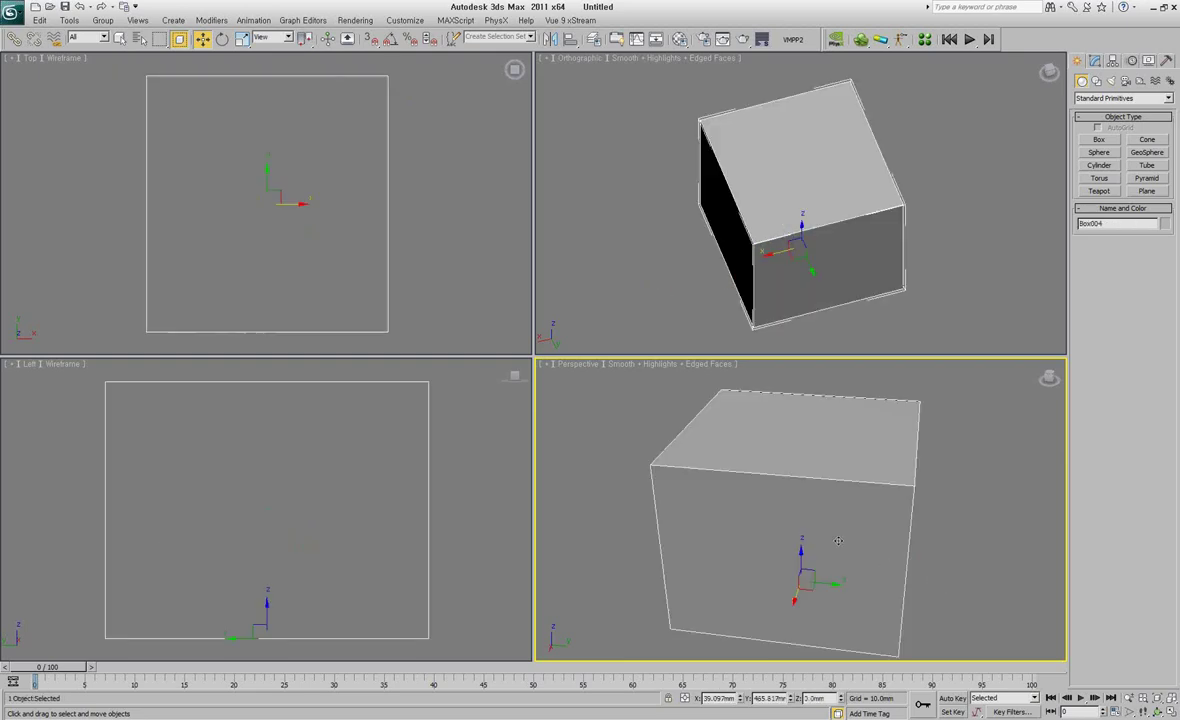
- Shift-drag Box004 to start pulling a copy out beside it
mouse_move(838, 540)
alt+middle_down()
mouse_move(911, 548)
mouse_move(838, 548)
alt+middle_up()
click(824, 170)
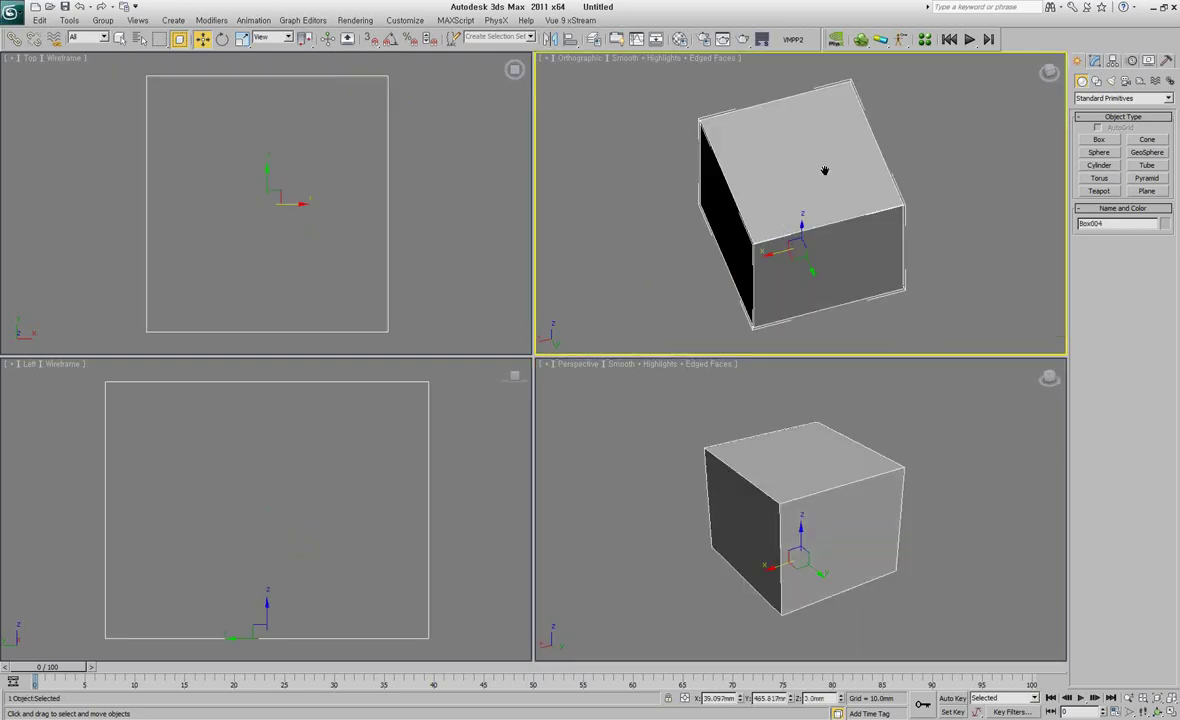
middle_drag(824, 170, 706, 195)
scroll(706, 195, down, 3)
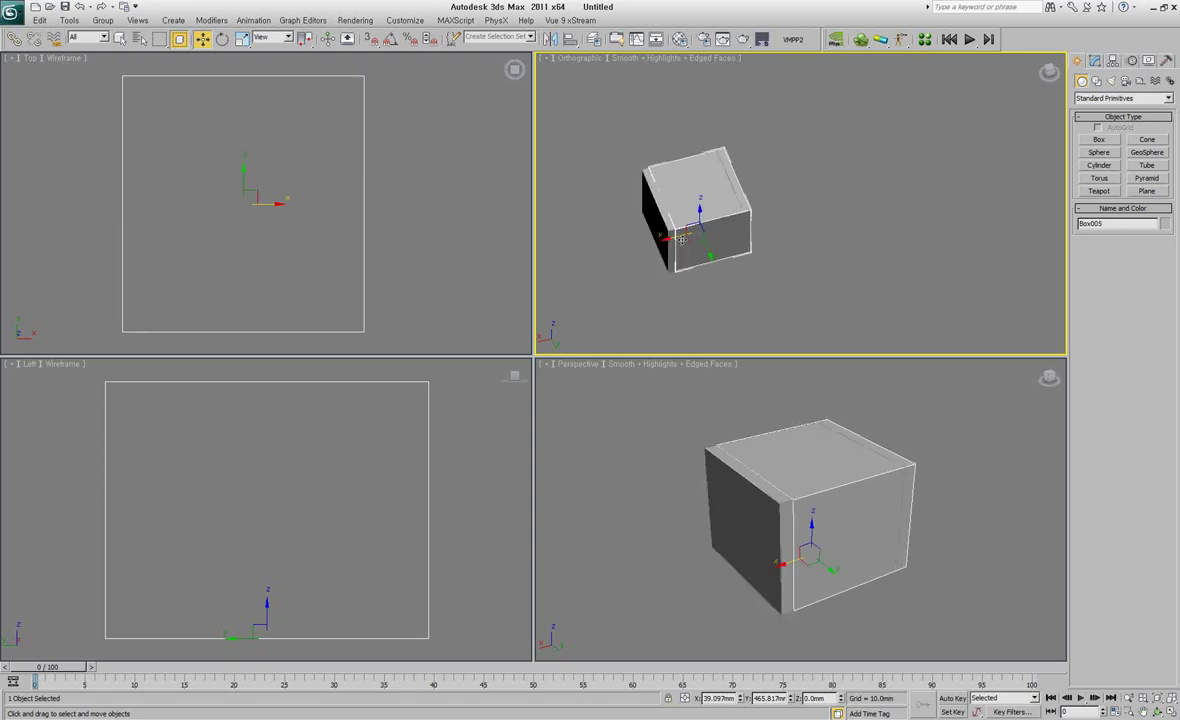
shift+drag(672, 236, 765, 242)
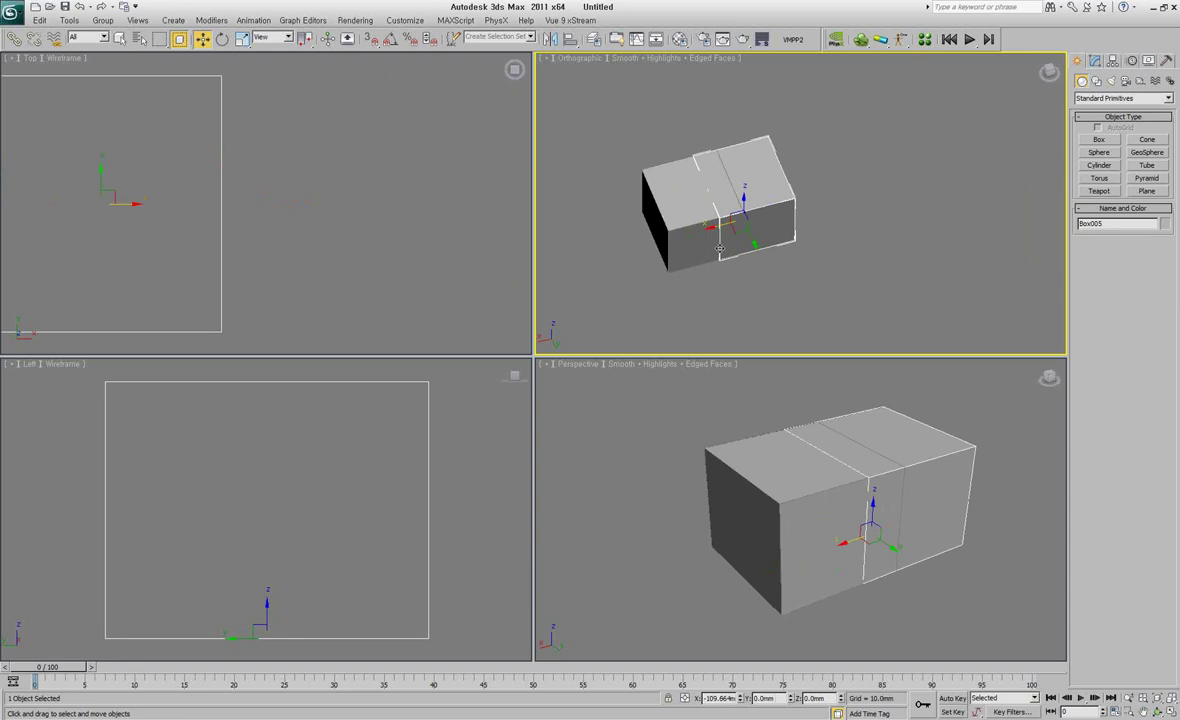
- Finish dragging the copy and confirm a single copy in Clone Options
shift+drag(765, 242, 800, 243)
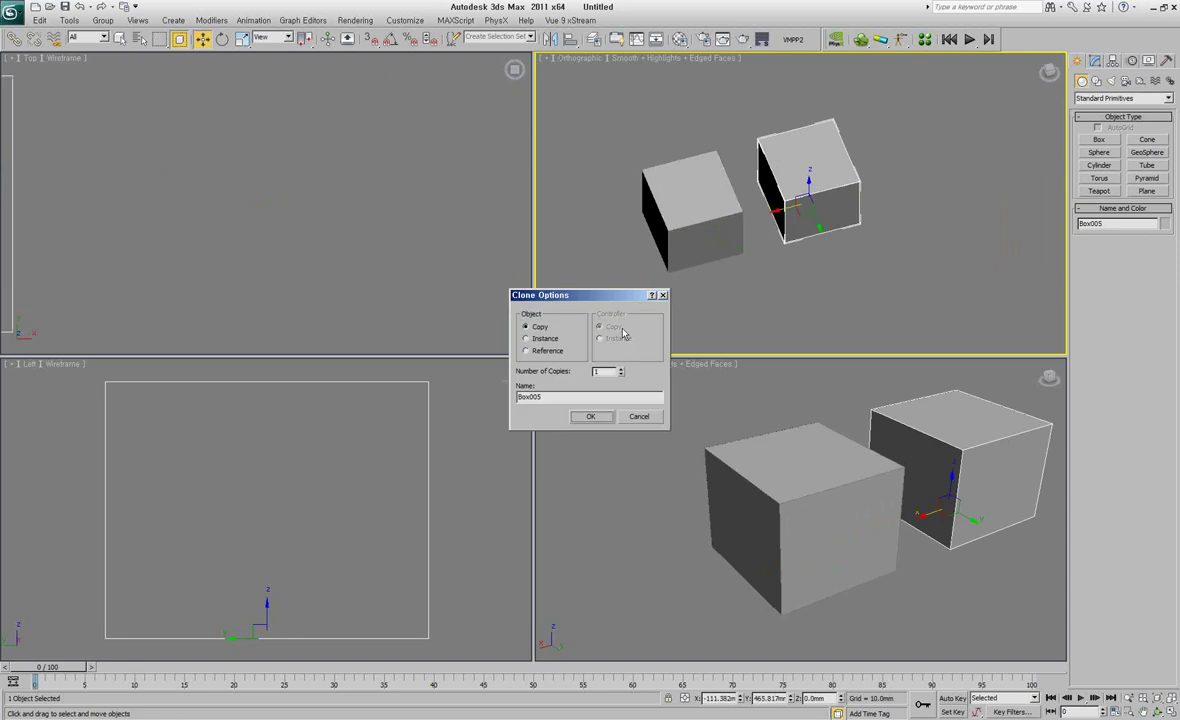
drag(591, 297, 902, 276)
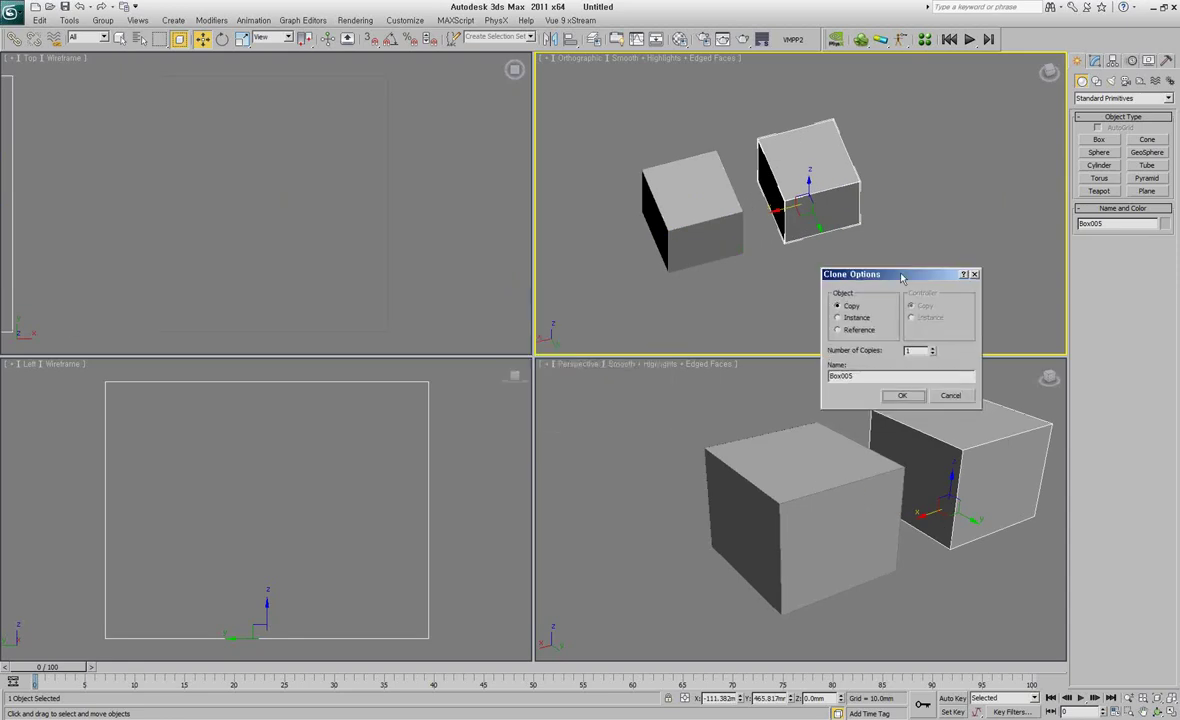
click(901, 397)
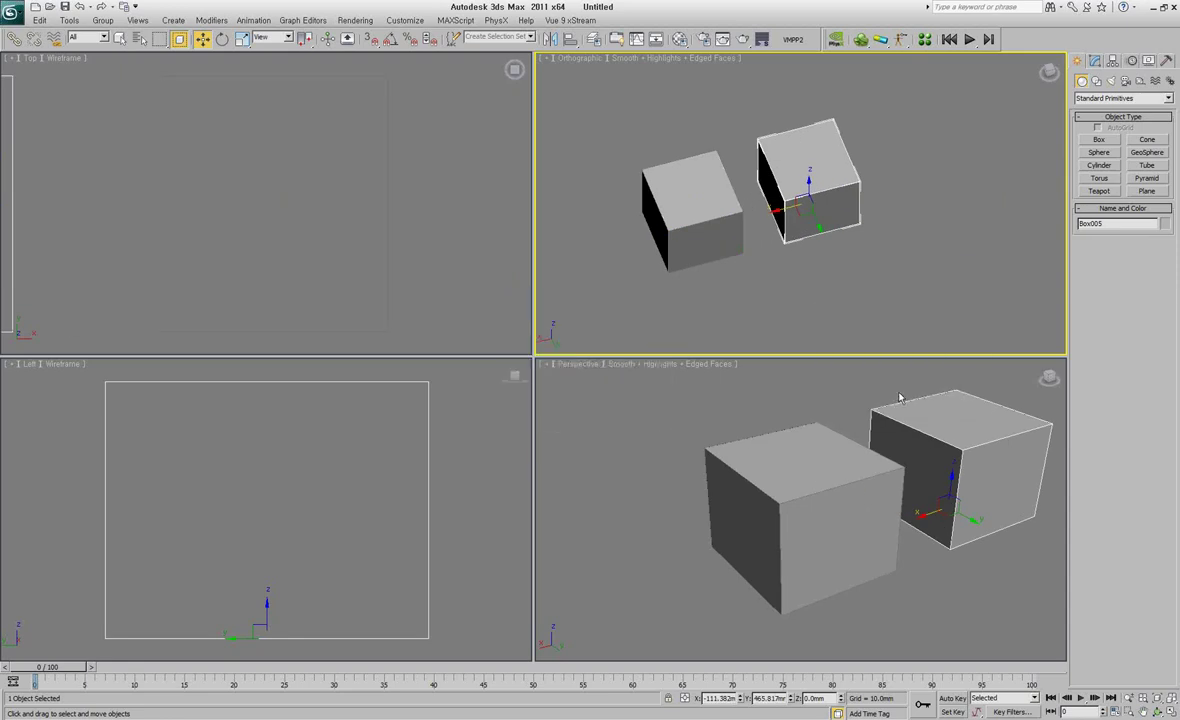
click(843, 277)
- Shift-rotate the copied box to clone a third box, Box006
click(767, 175)
right_click(818, 177)
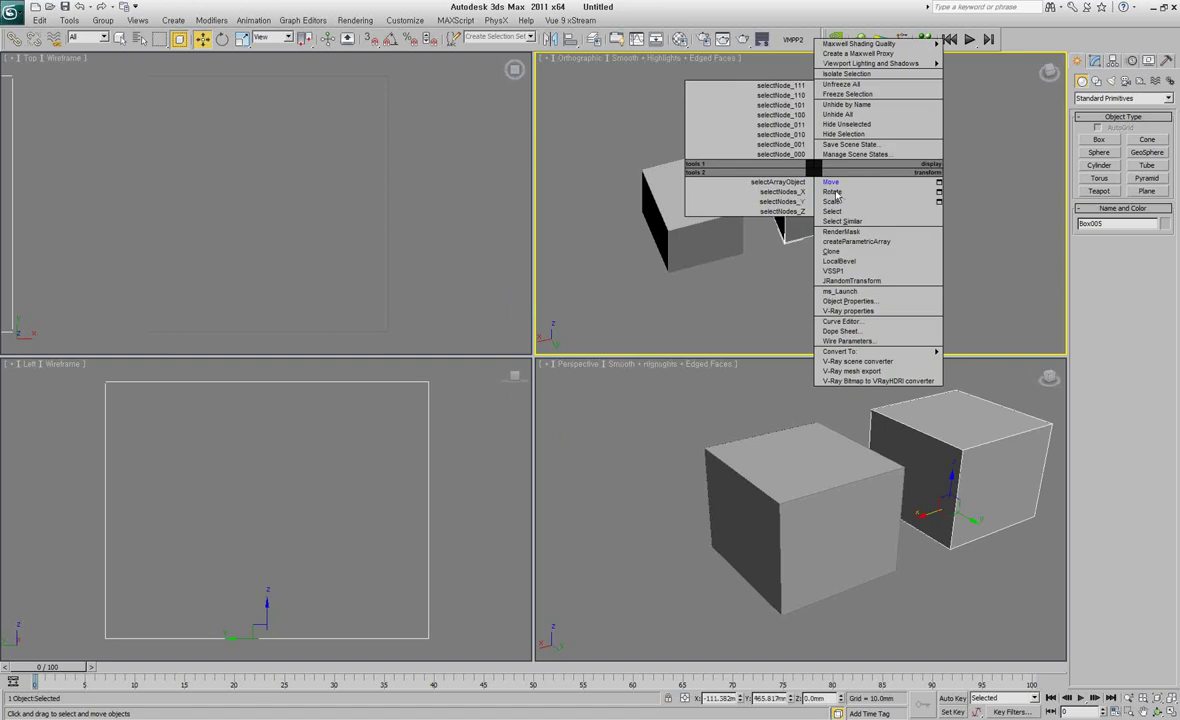
click(832, 191)
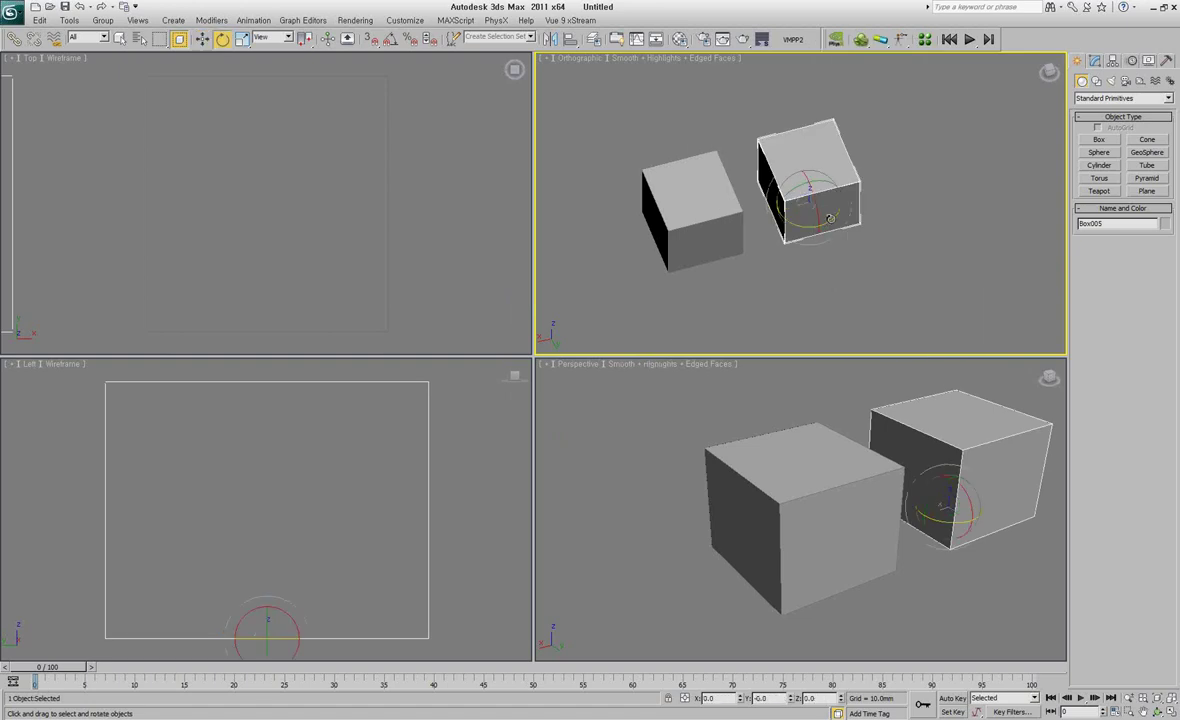
drag(765, 202, 702, 195)
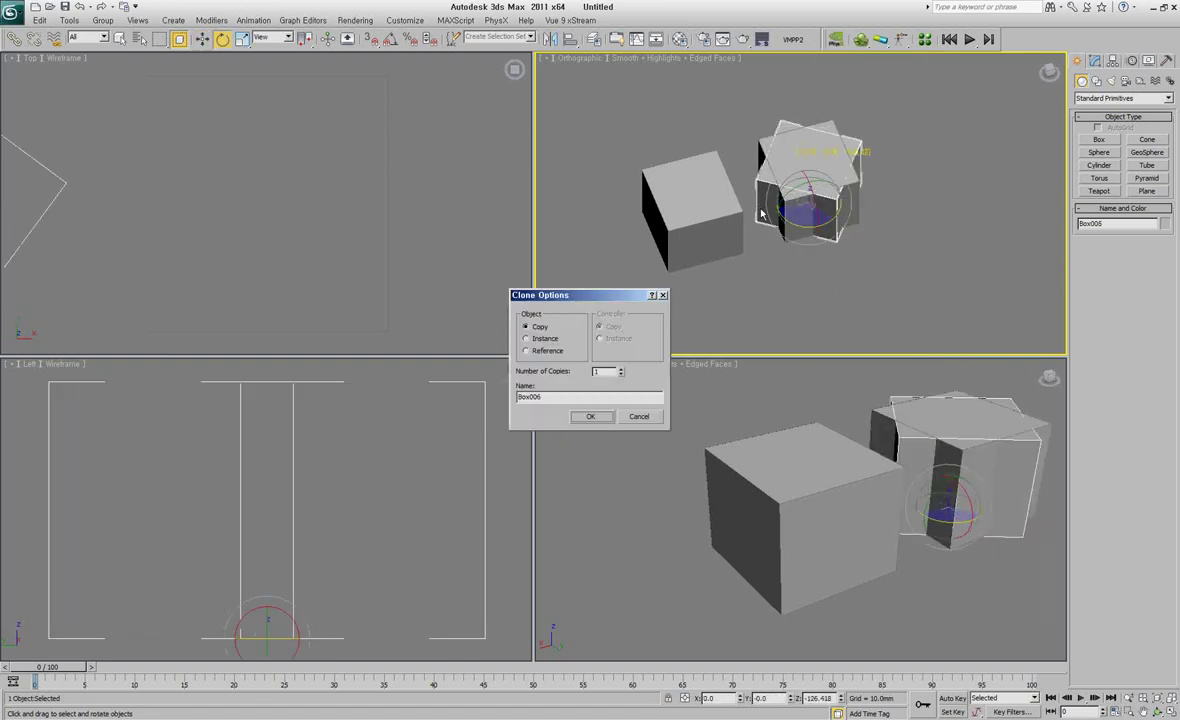
click(546, 387)
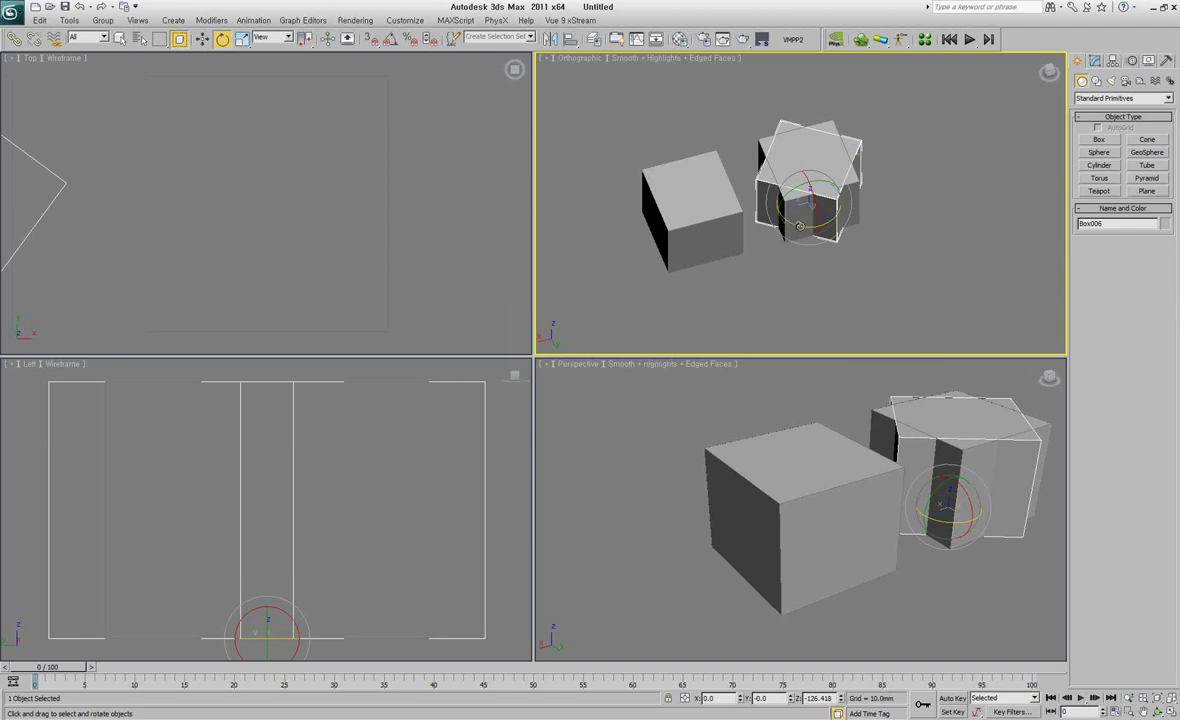
- Move Box006 down-right to X -111.382 mm, Y 662.143 mm, clear of the others
right_click(788, 186)
click(806, 196)
drag(815, 226, 862, 346)
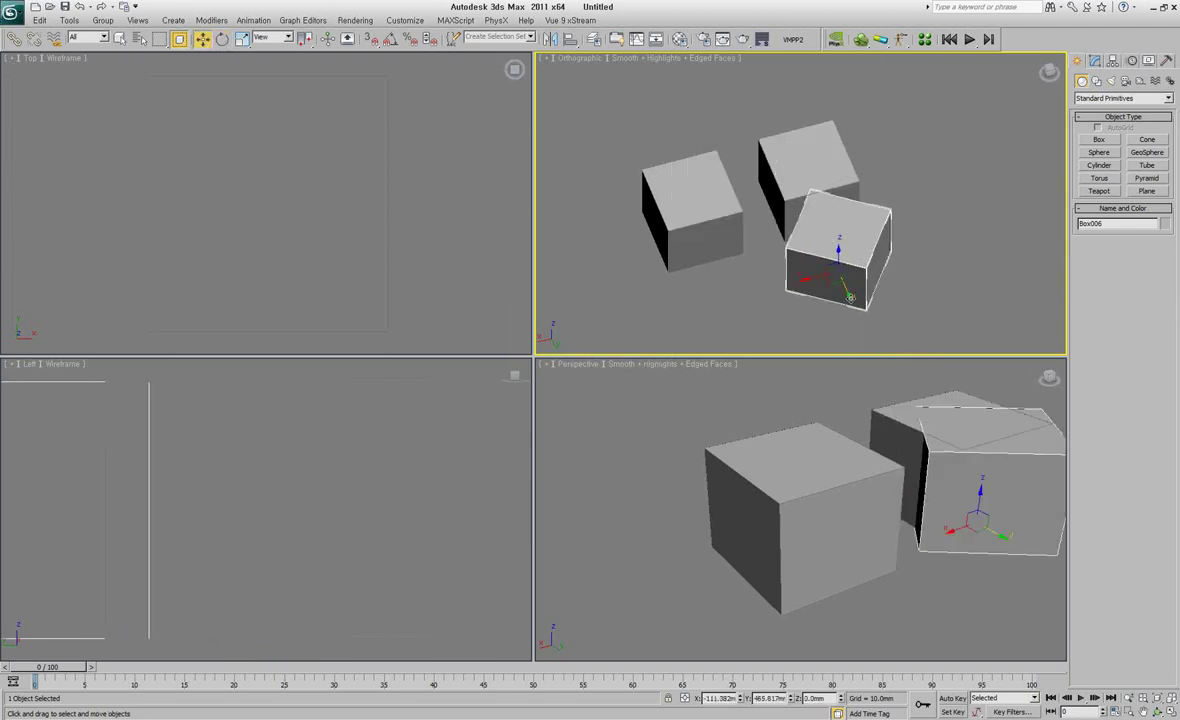
middle_drag(1012, 289, 948, 257)
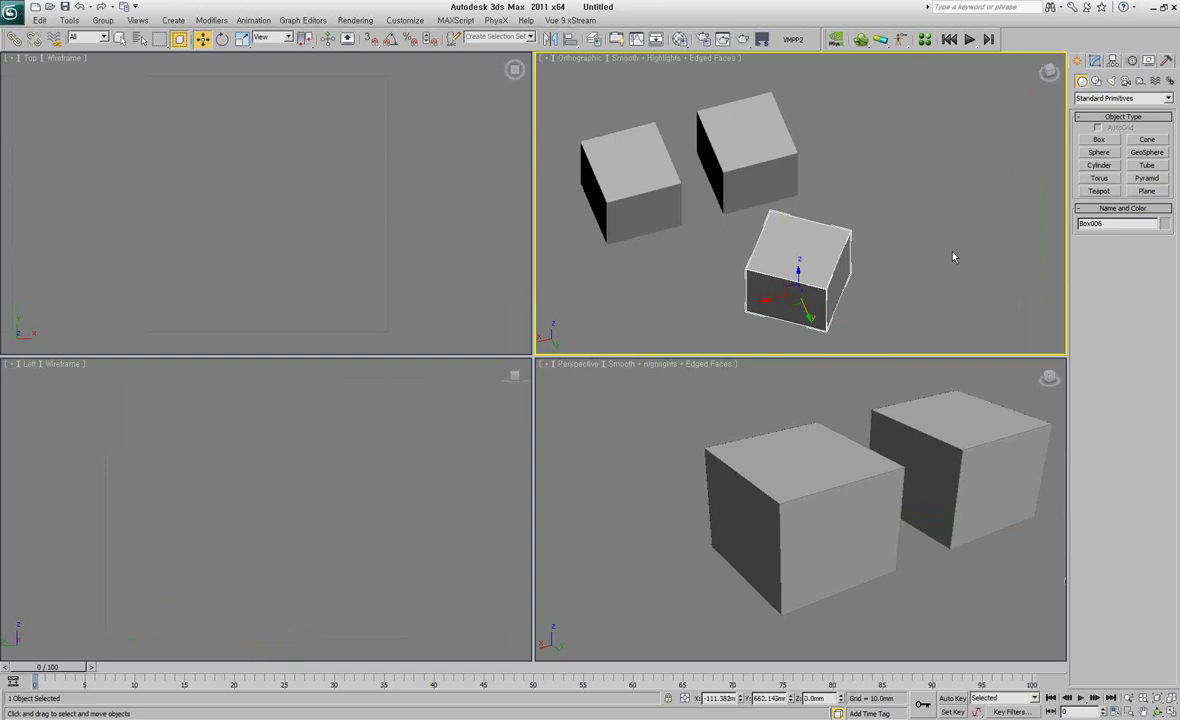
- Move Box006 left along X to -140.397 mm, Y 391.656 mm, beside the other two boxes
click(835, 203)
middle_drag(806, 261, 844, 262)
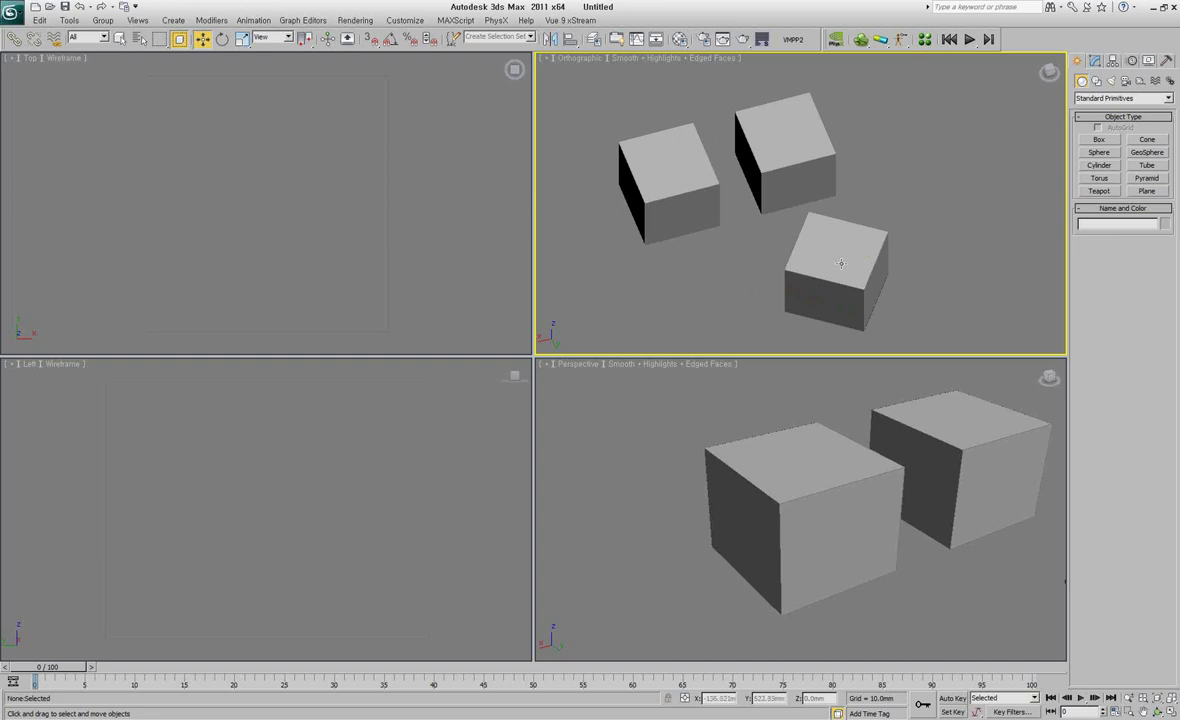
middle_drag(903, 277, 895, 271)
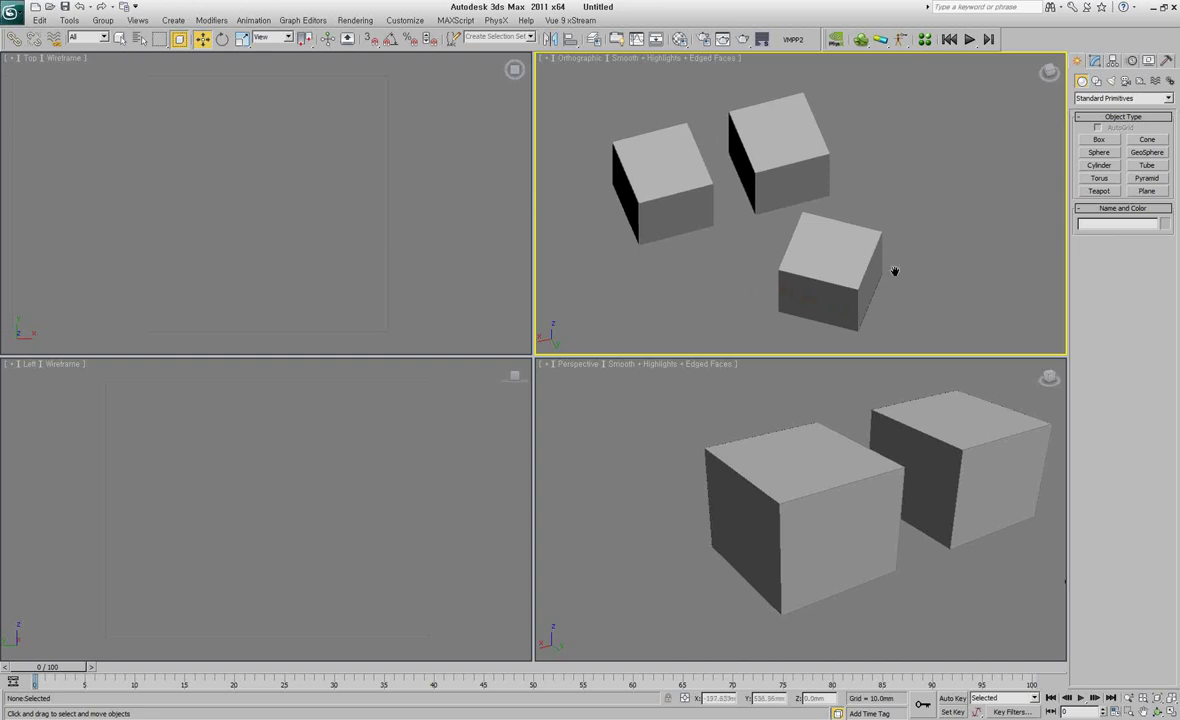
click(874, 264)
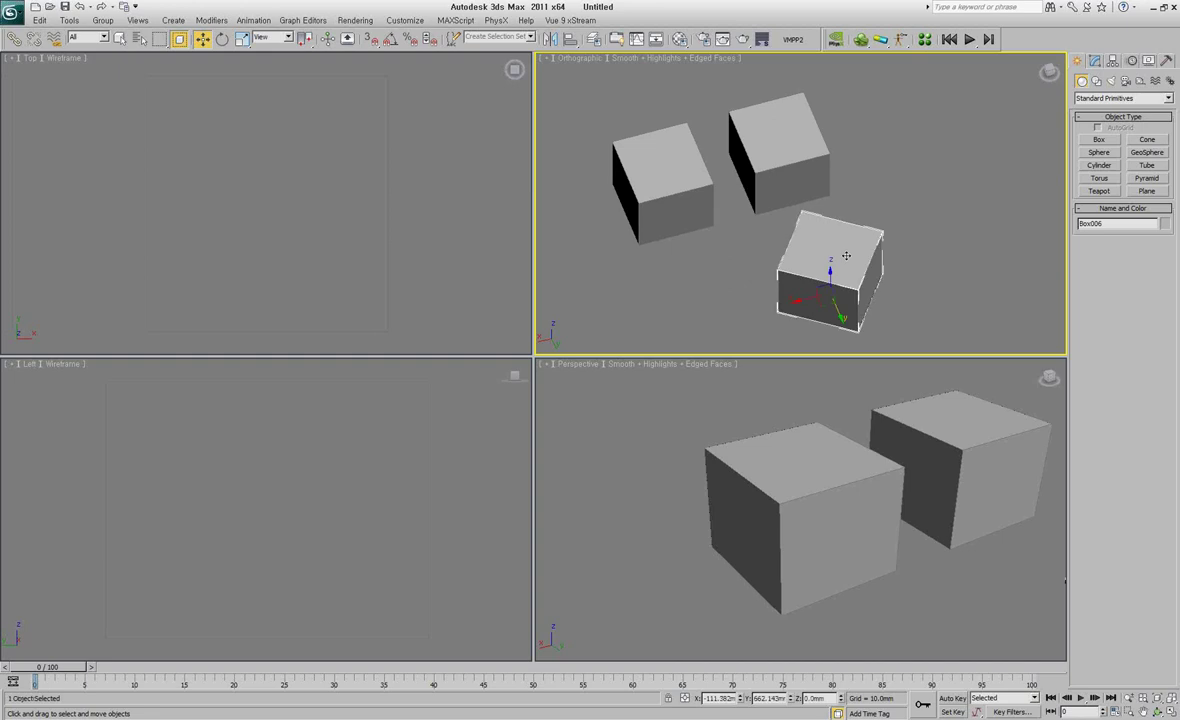
alt+middle_drag(880, 266, 870, 258)
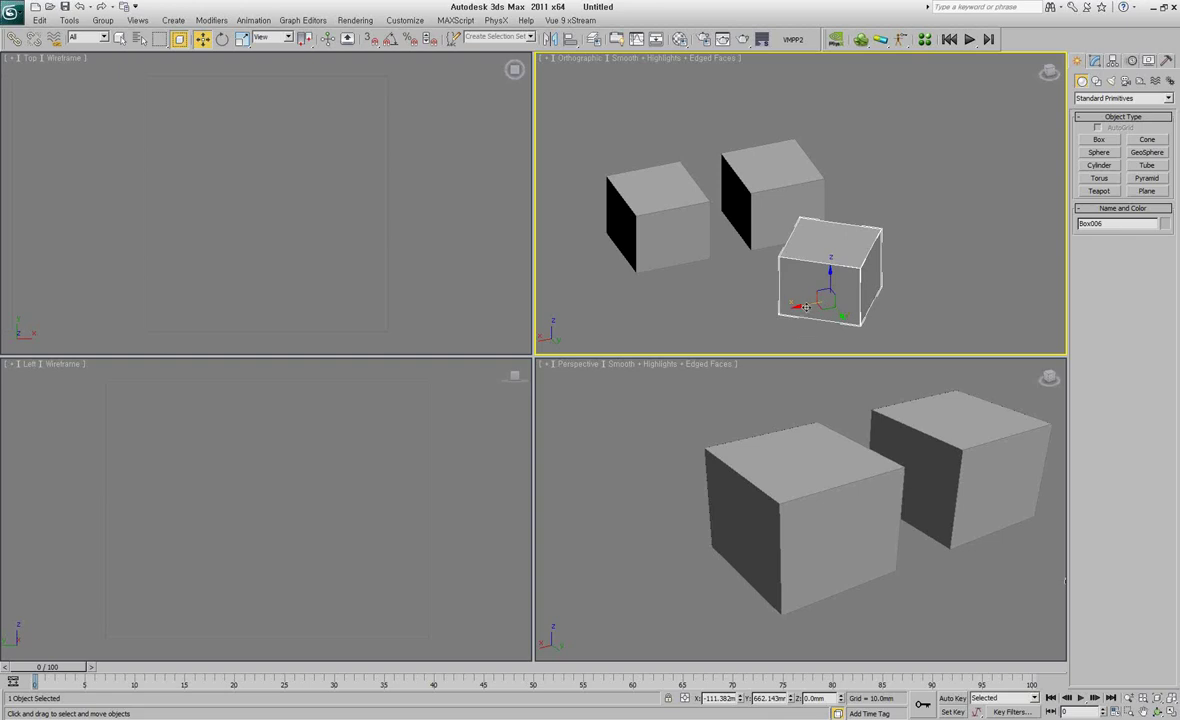
mouse_move(806, 307)
mouse_down()
mouse_move(862, 310)
mouse_move(844, 320)
mouse_up()
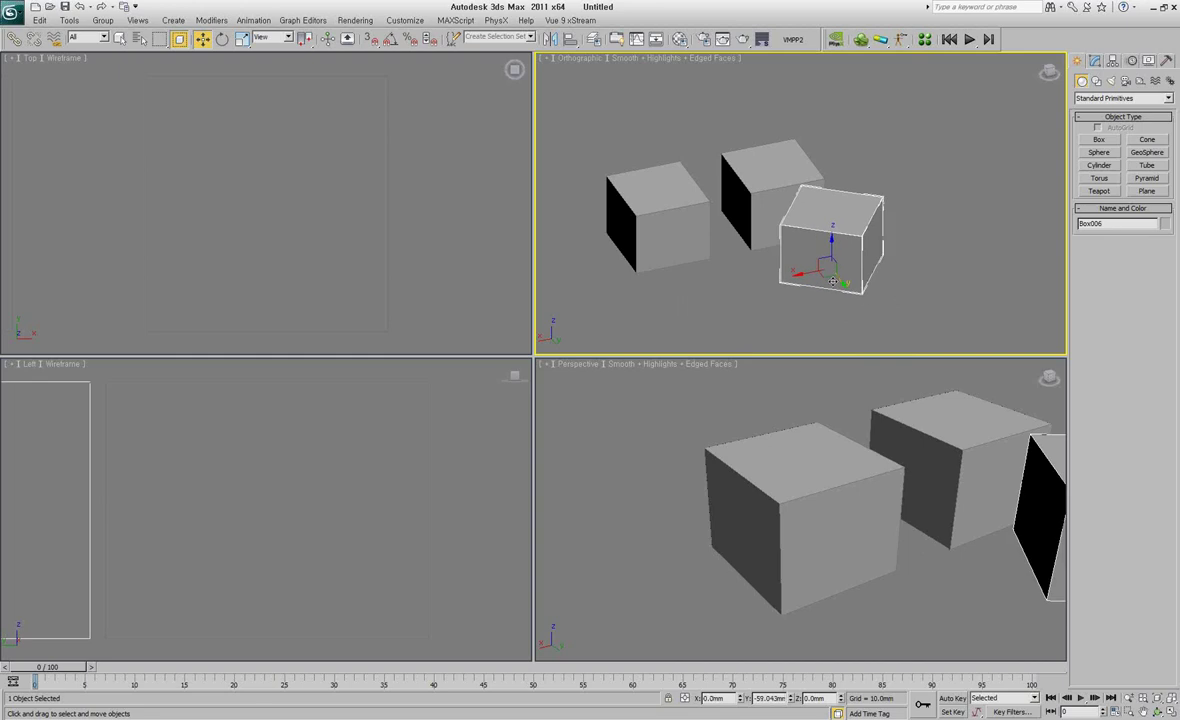
middle_drag(844, 320, 818, 292)
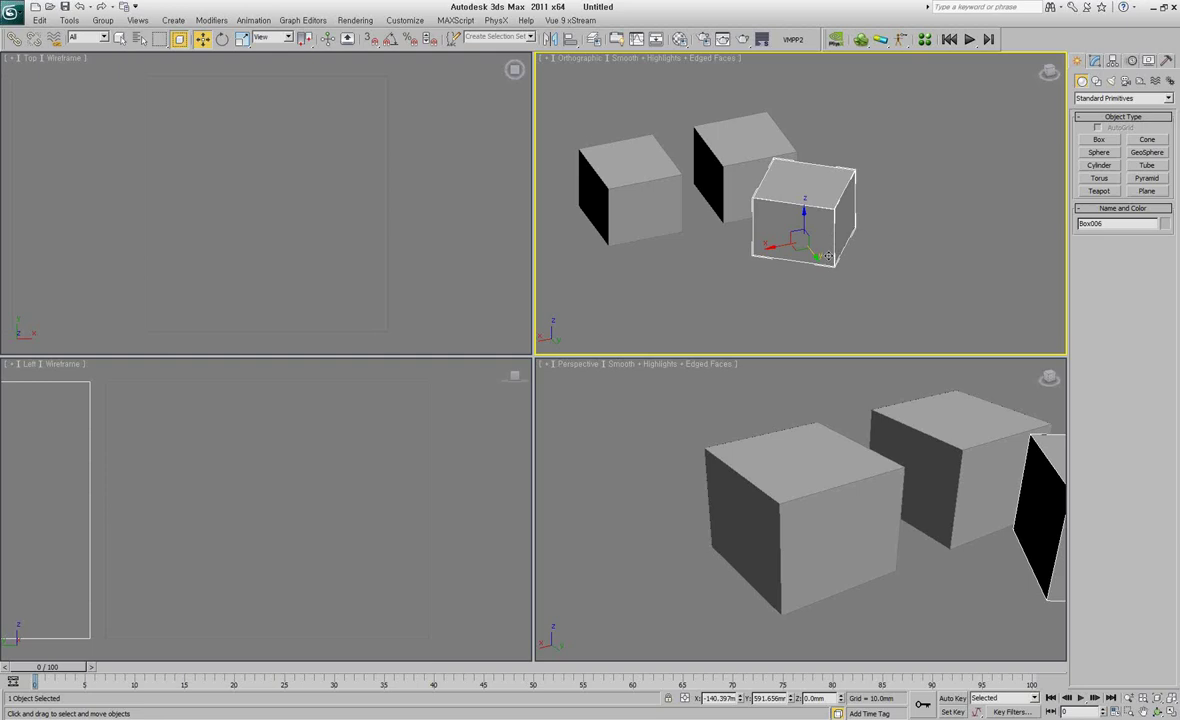
- Try rotating Box006, undo the rotation, and switch to the Scale transform
right_click(840, 196)
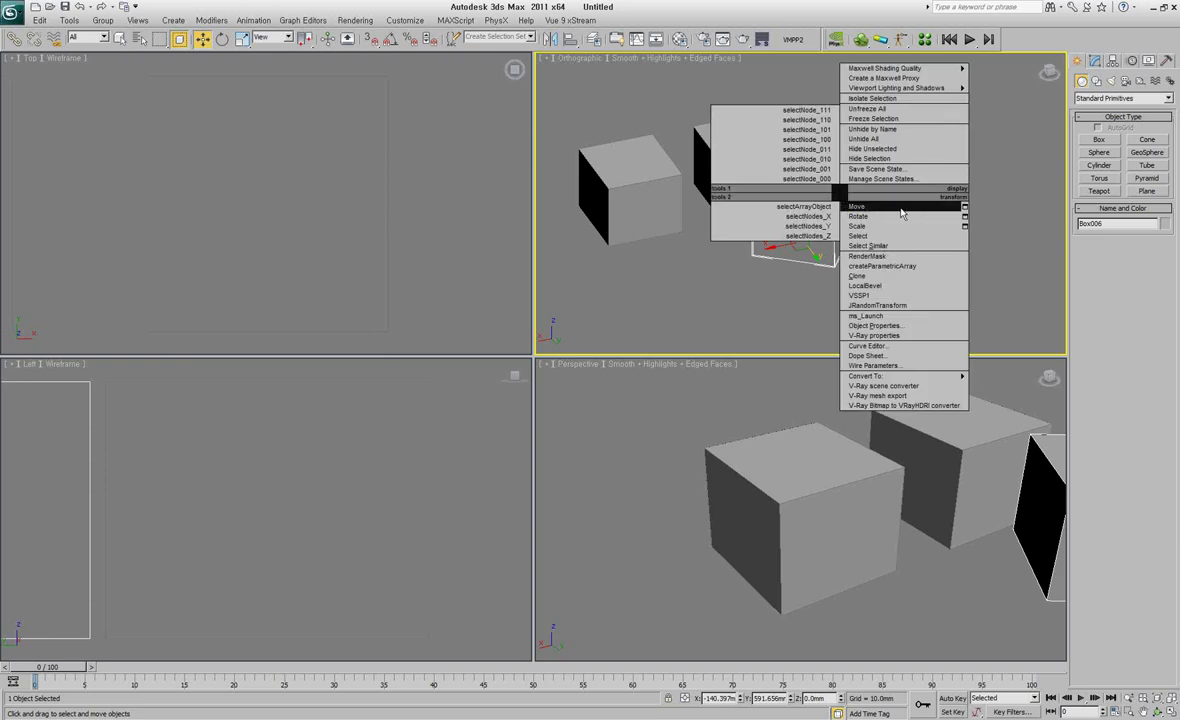
click(901, 210)
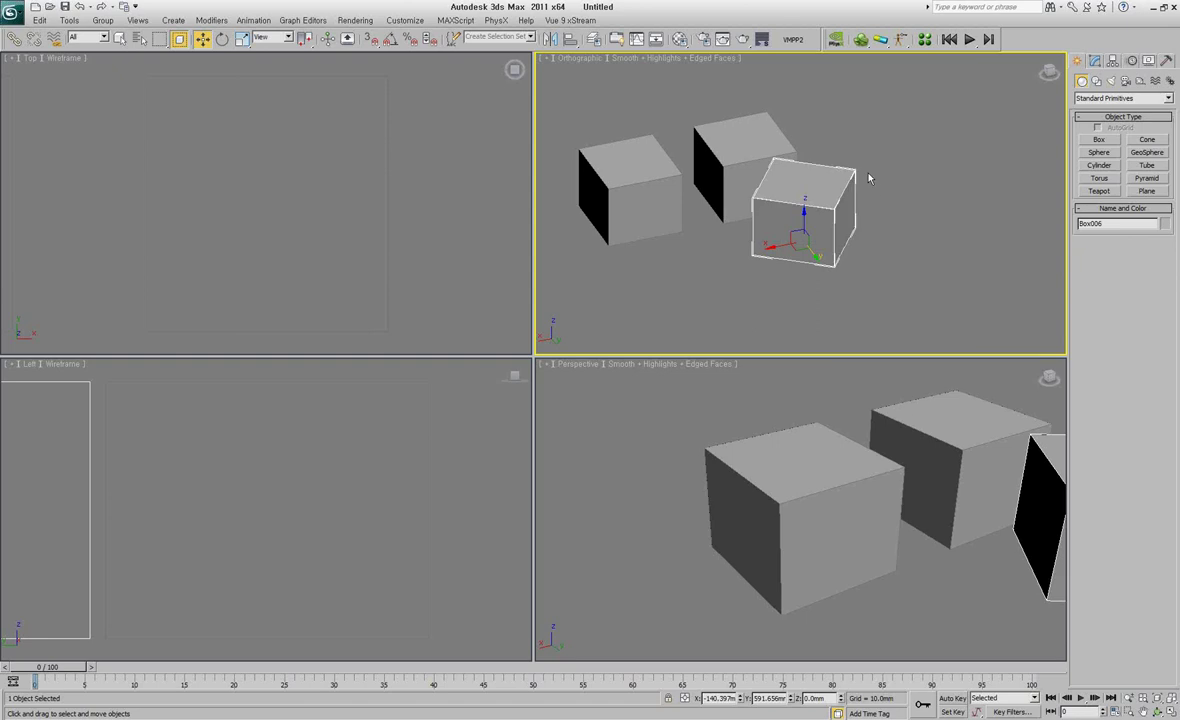
right_click(866, 175)
click(886, 193)
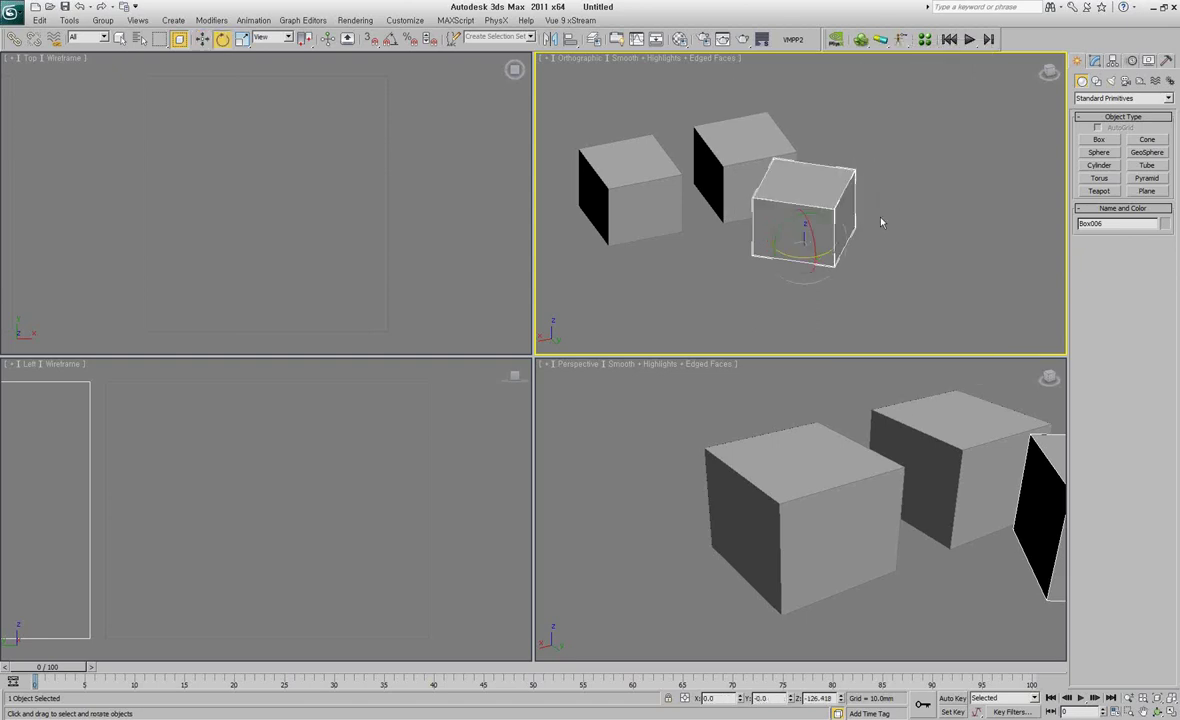
mouse_move(815, 252)
mouse_down()
mouse_move(780, 250)
mouse_move(807, 232)
mouse_move(893, 293)
mouse_up()
key(ctrl+z)
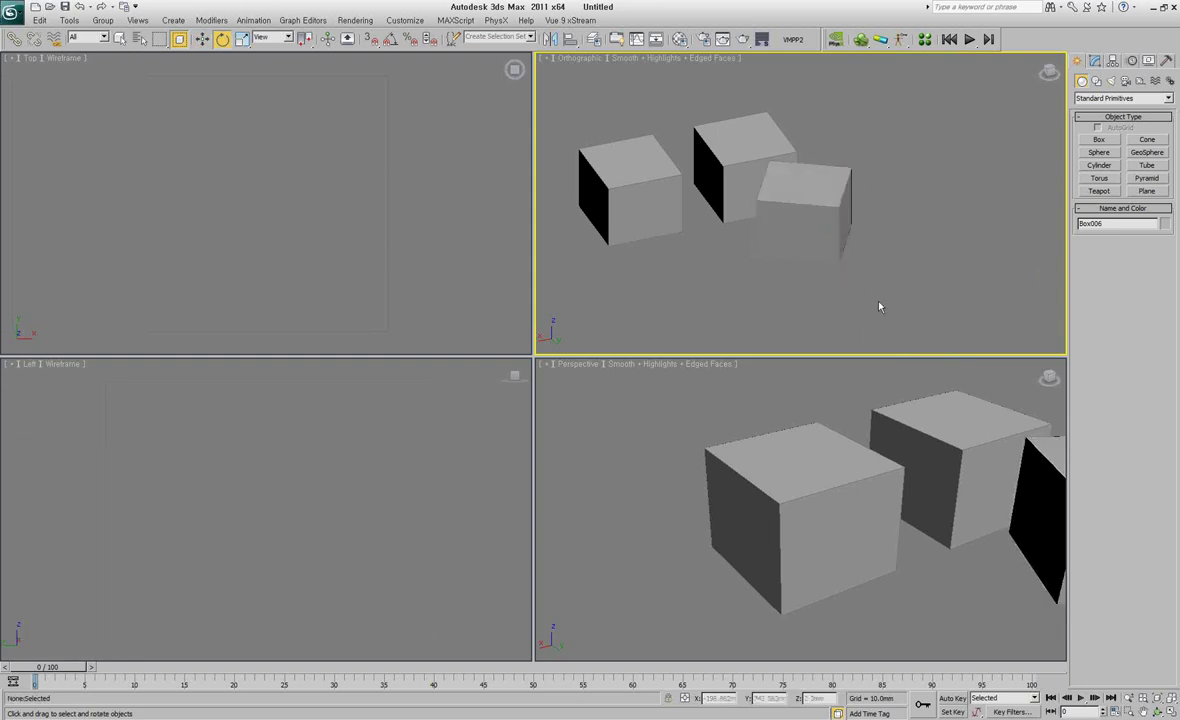
right_click(812, 208)
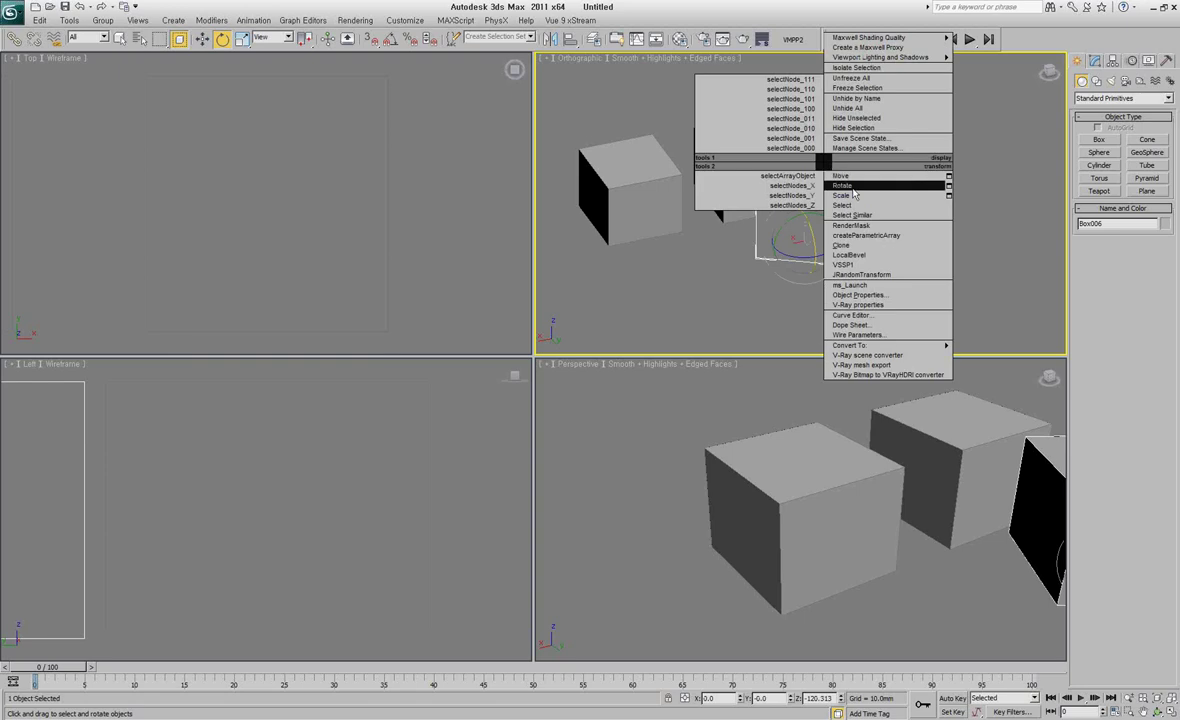
click(815, 178)
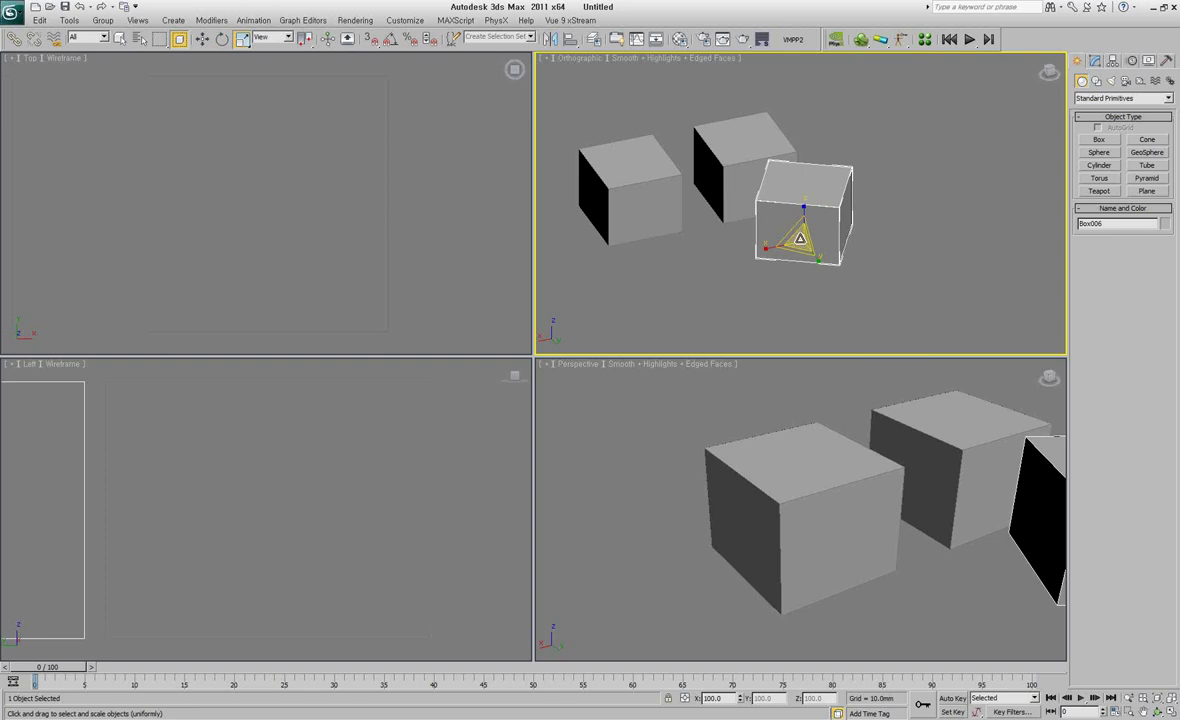
- Cancel the trial stretches so Box006 stays at 100% on X, Y, Z, and select Uniform Scale
drag(800, 239, 810, 230)
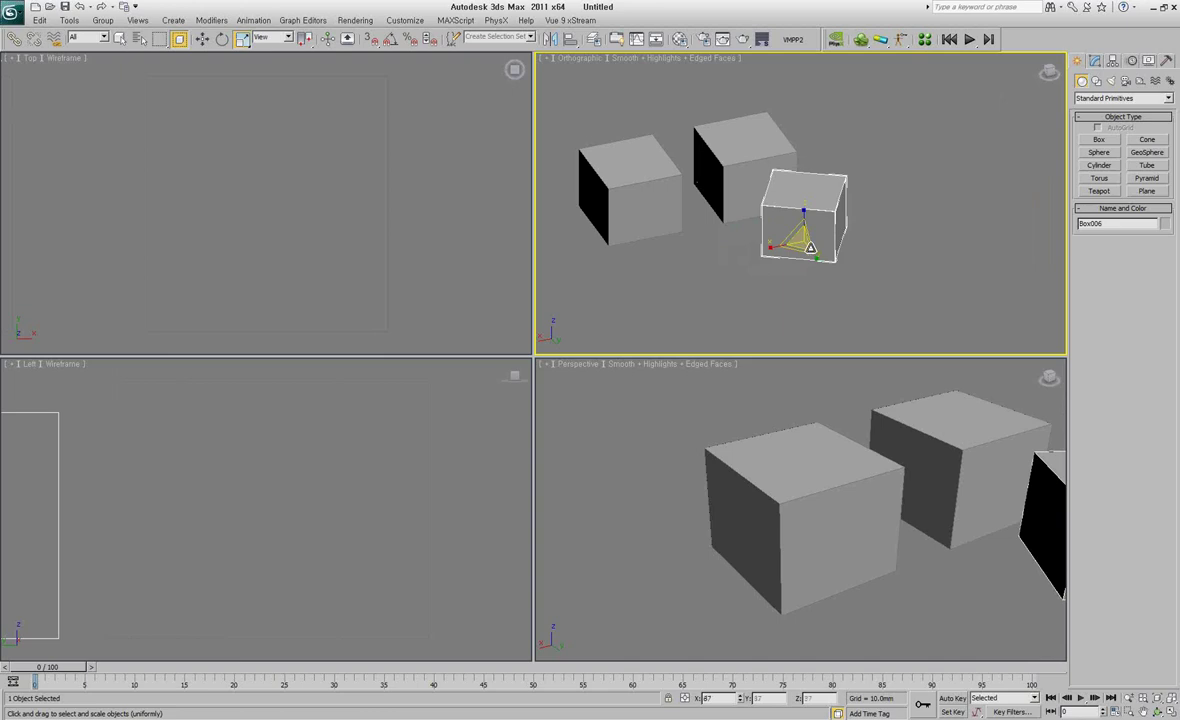
drag(810, 230, 808, 168)
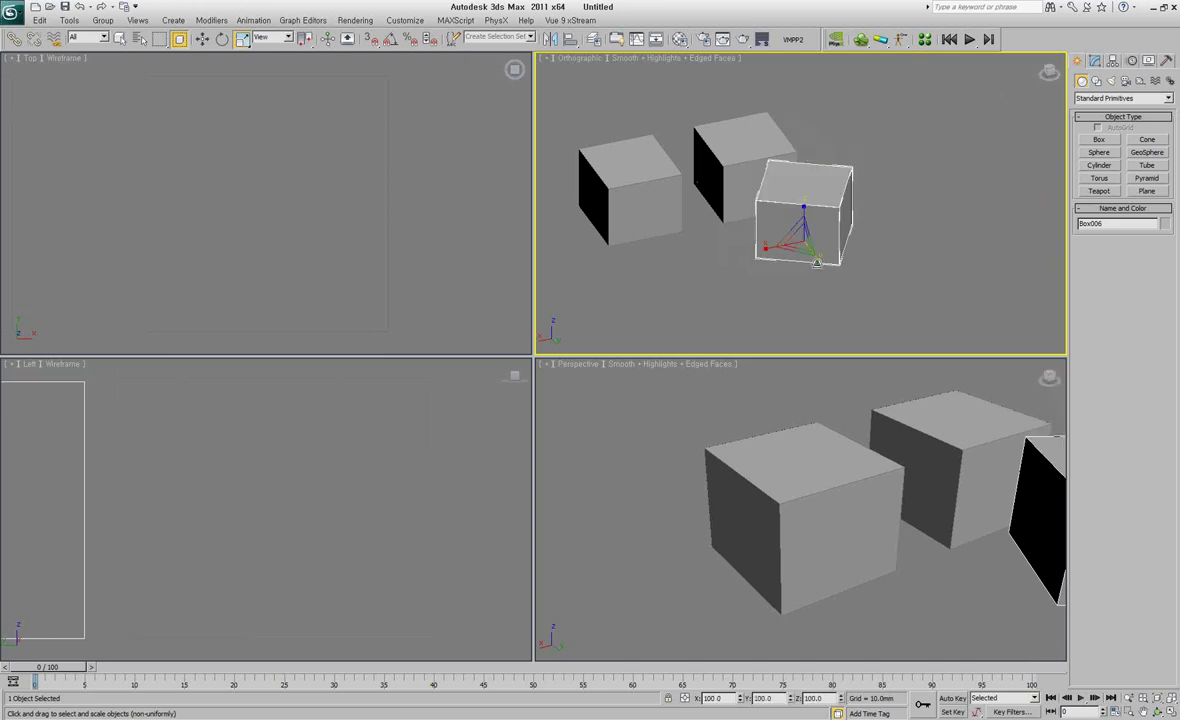
drag(816, 262, 696, 259)
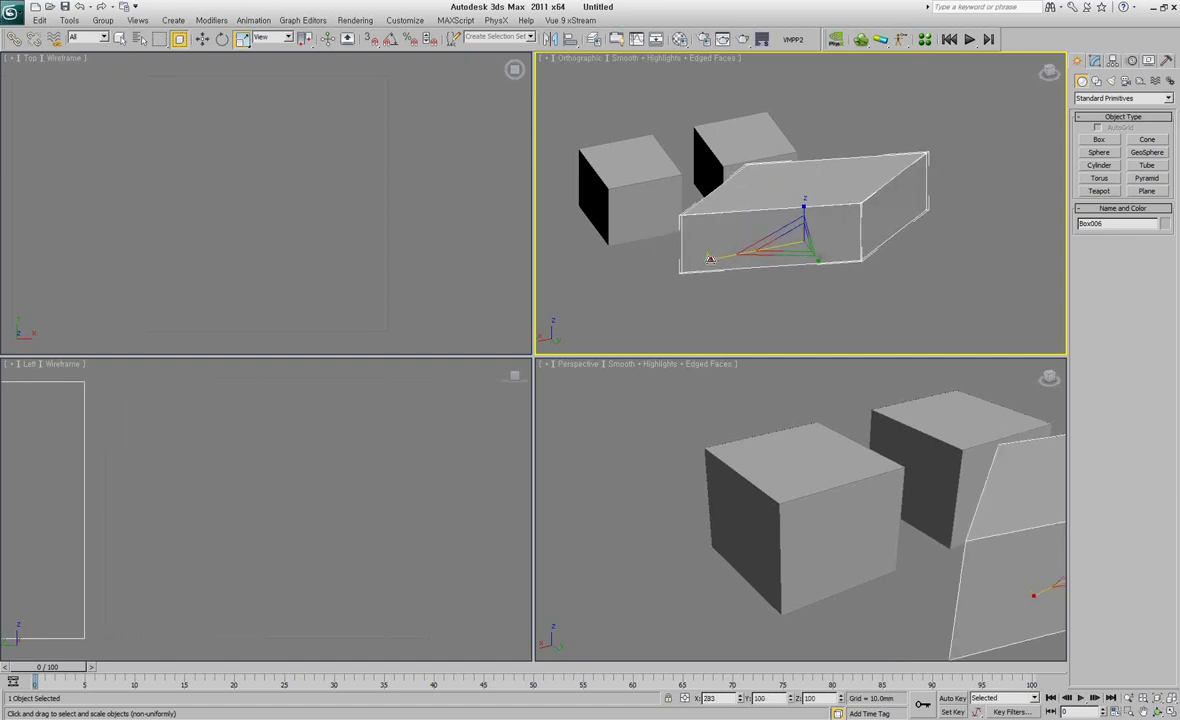
drag(696, 259, 710, 259)
right_click(710, 259)
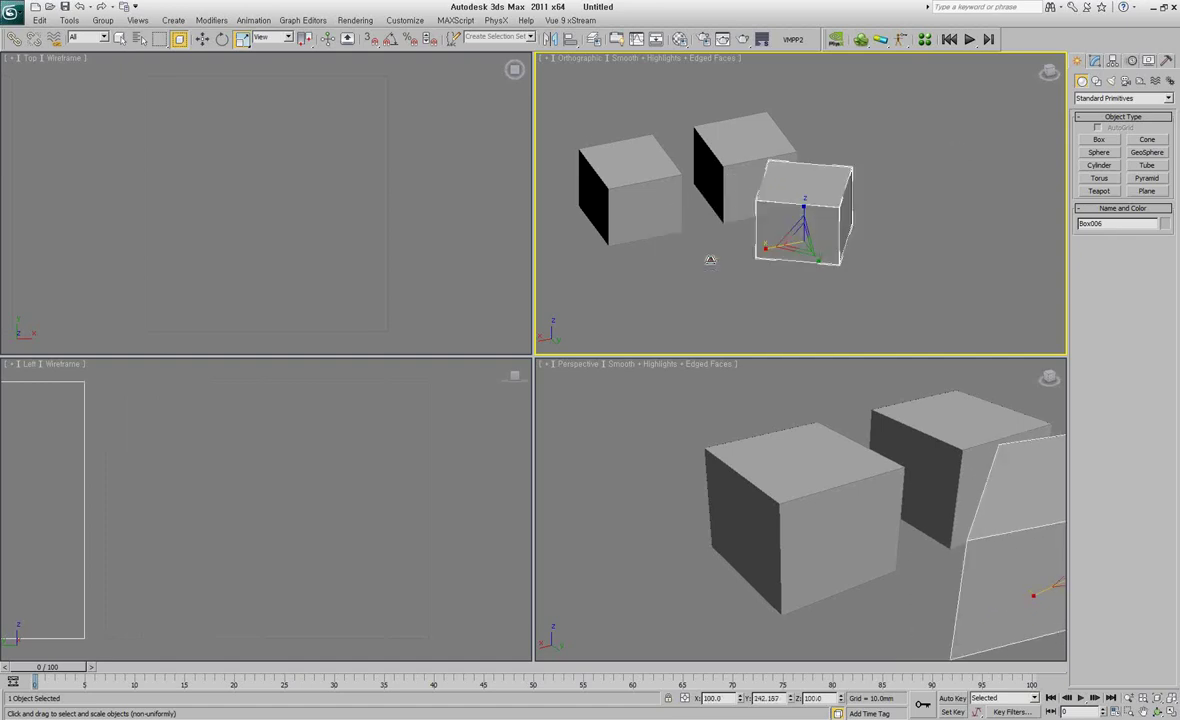
key(r)
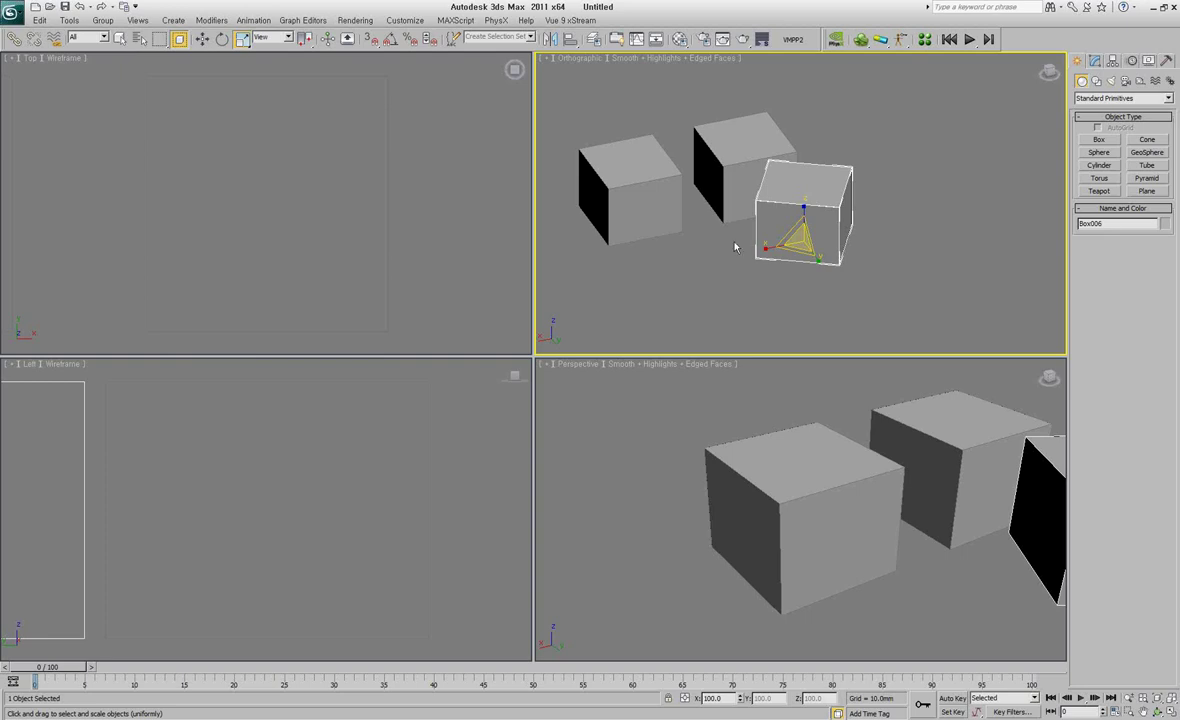
- Switch to Move and nudge Box006 slightly left along X to -116.977 mm
middle_drag(798, 266, 877, 284)
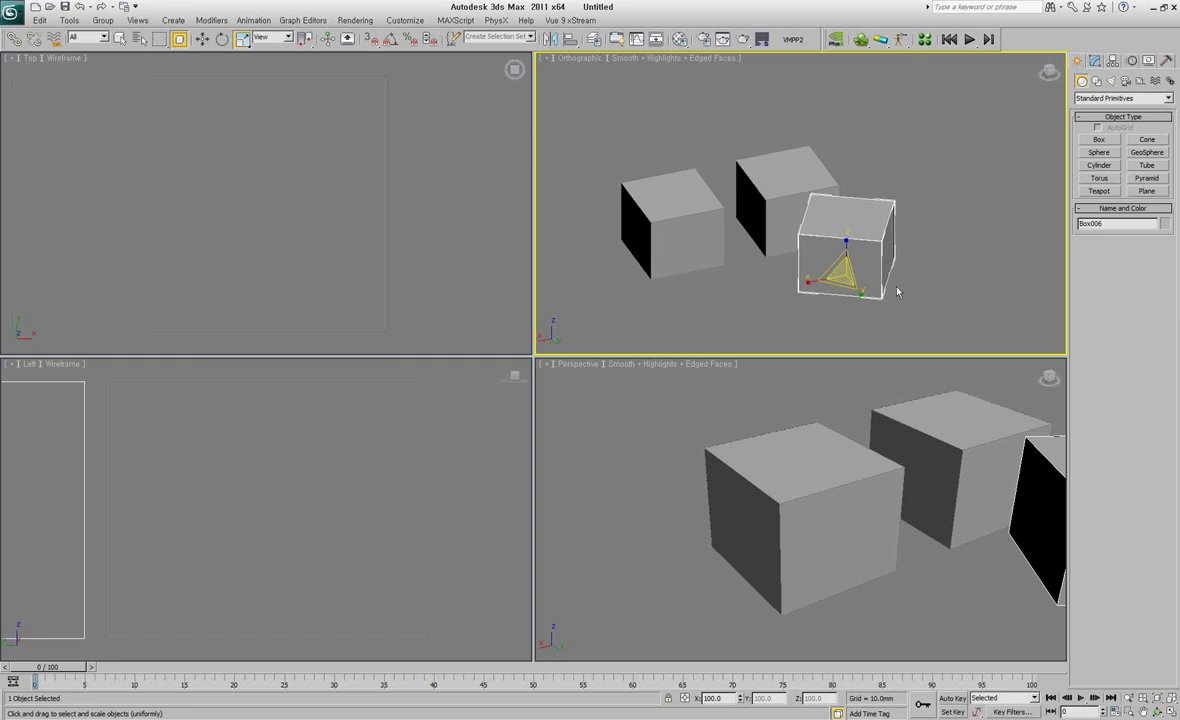
scroll(880, 284, up, 2)
scroll(905, 282, up, 2)
scroll(924, 280, up, 1)
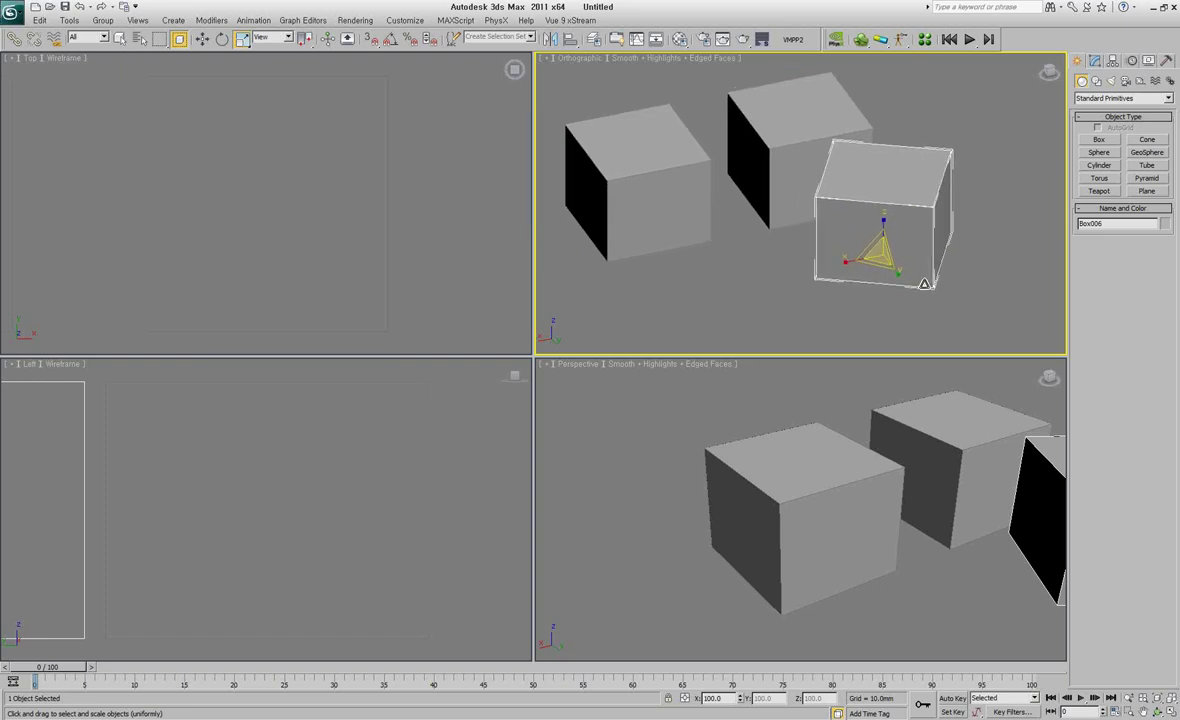
middle_drag(838, 226, 804, 232)
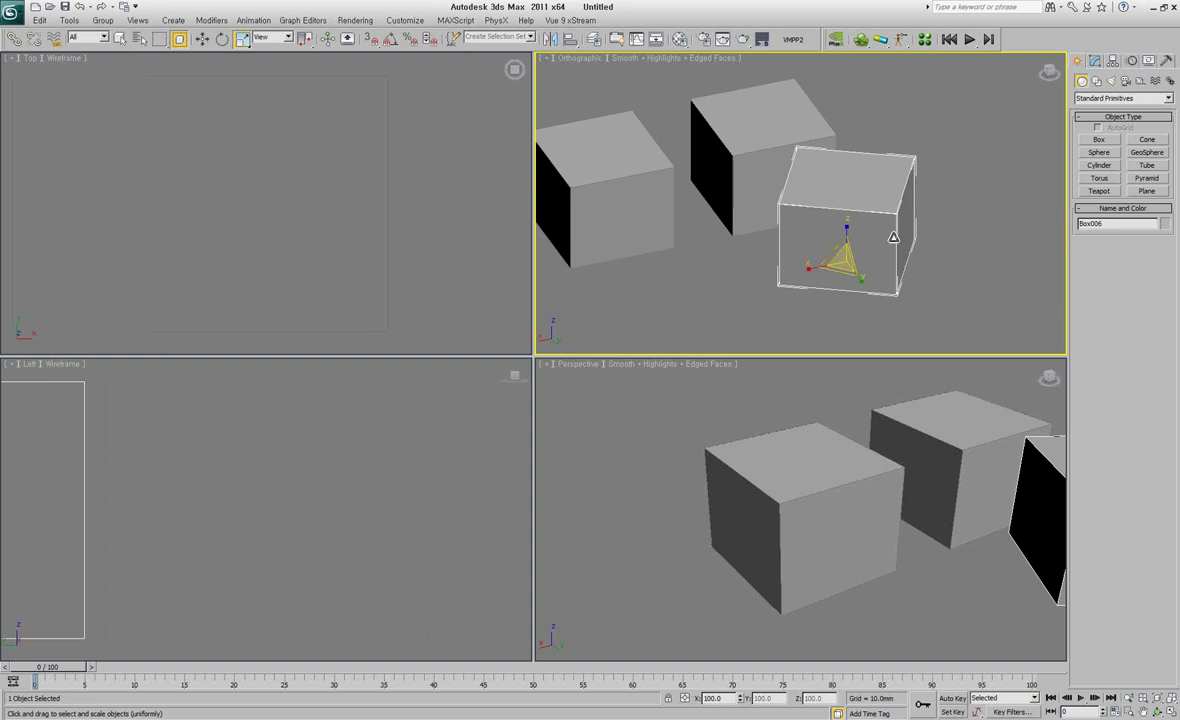
right_click(780, 232)
click(800, 237)
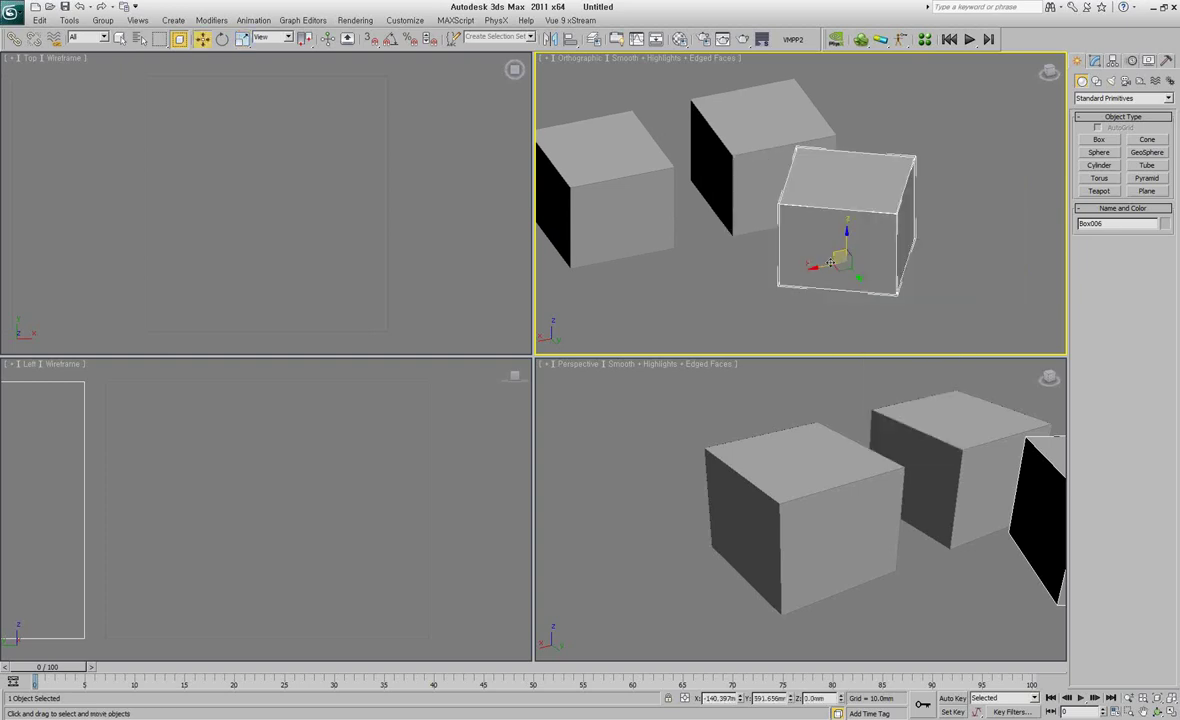
drag(836, 254, 811, 258)
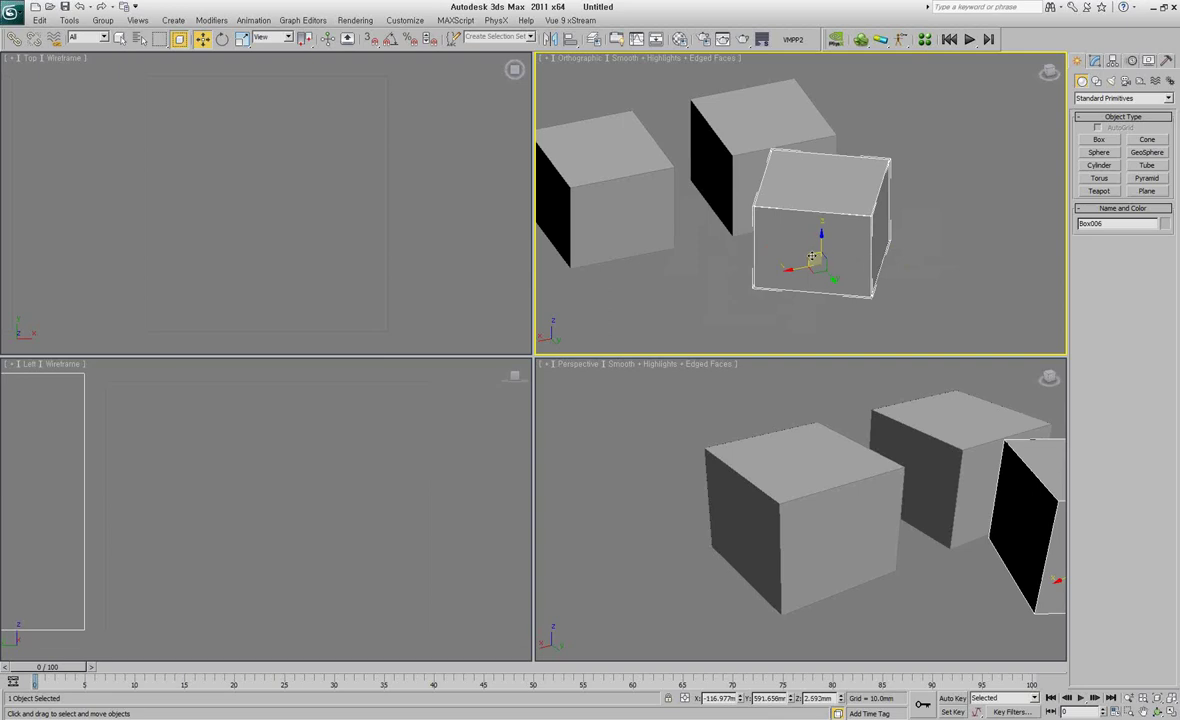
- Zoom out and turn the orthographic viewport into the Front view
scroll(811, 258, down, 2)
scroll(815, 258, down, 3)
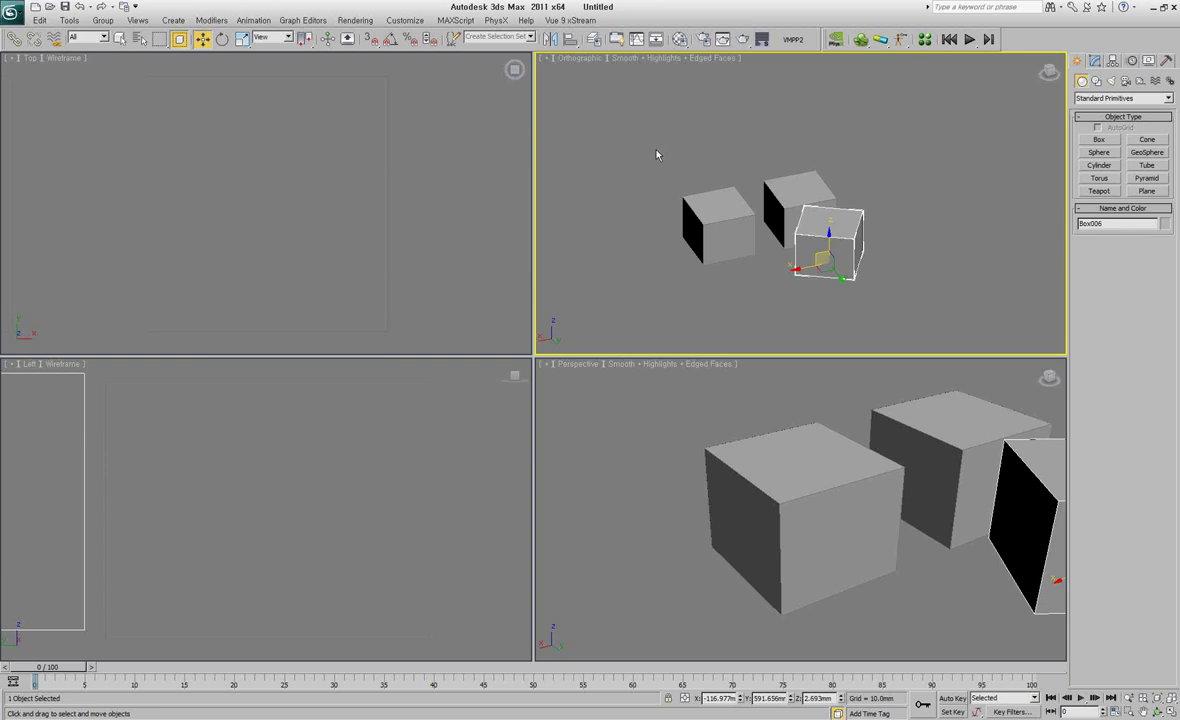
key(f)
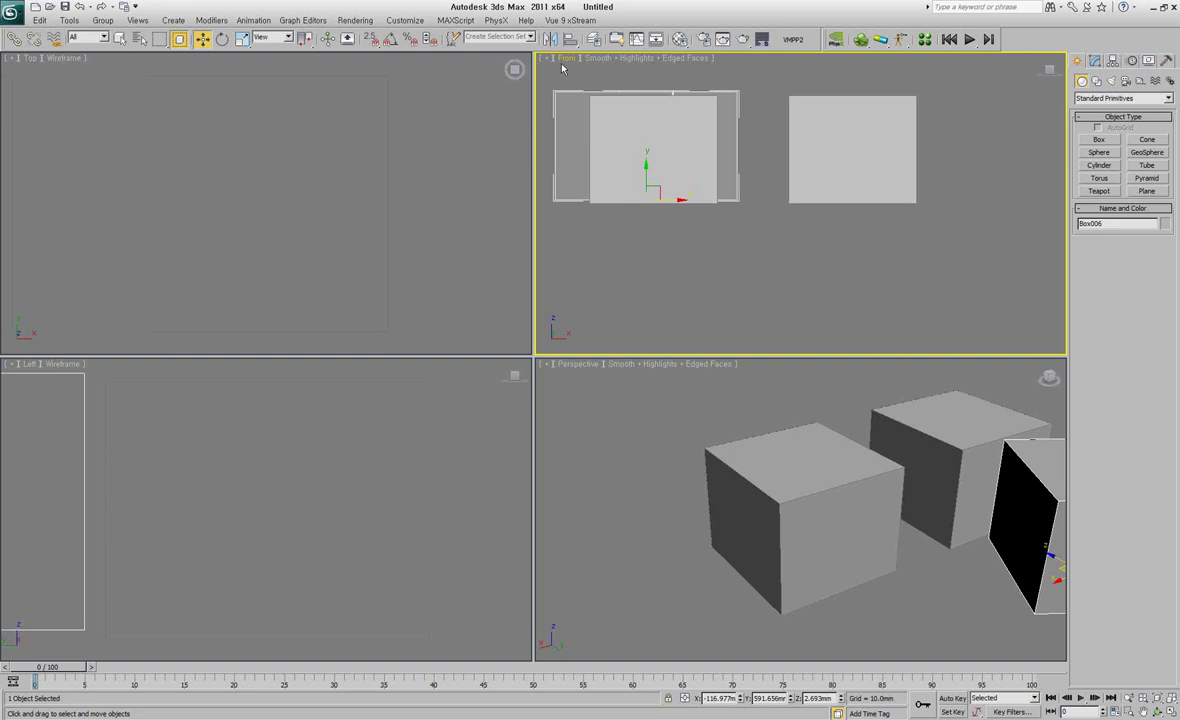
- Pan the Front view, toggle wireframe on and off, then orbit to see the cubes from above
mouse_move(667, 143)
middle_down()
mouse_move(690, 190)
mouse_move(735, 204)
middle_up()
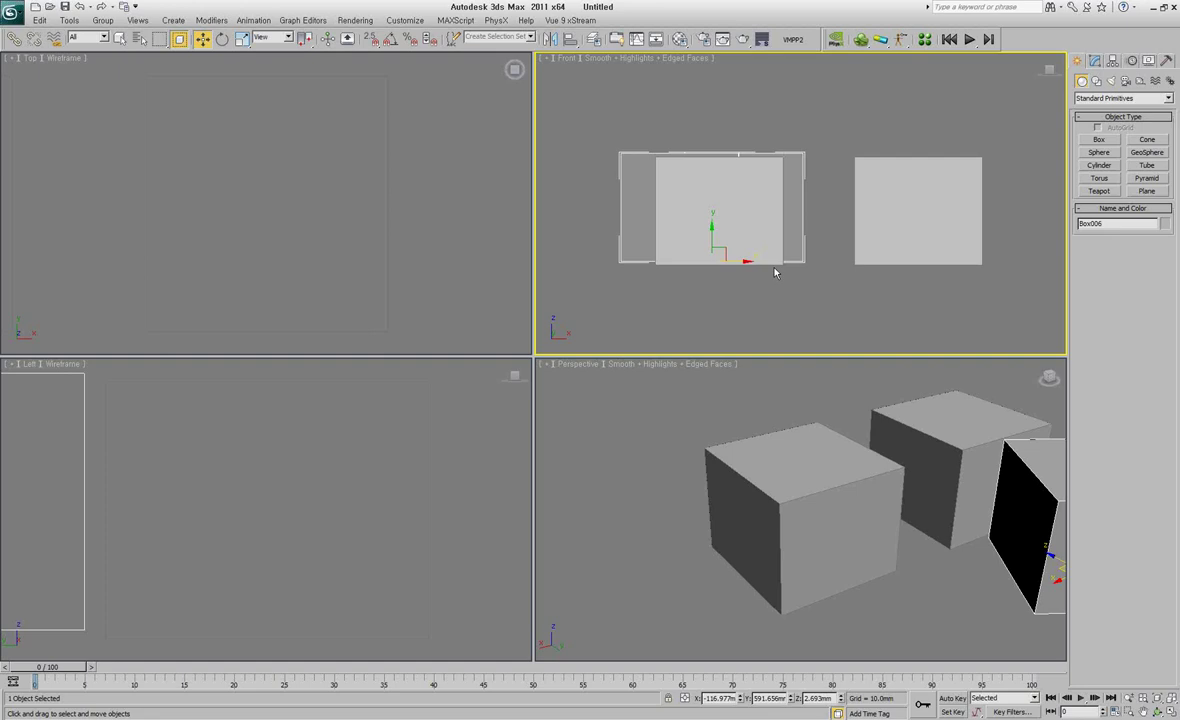
key(F3)
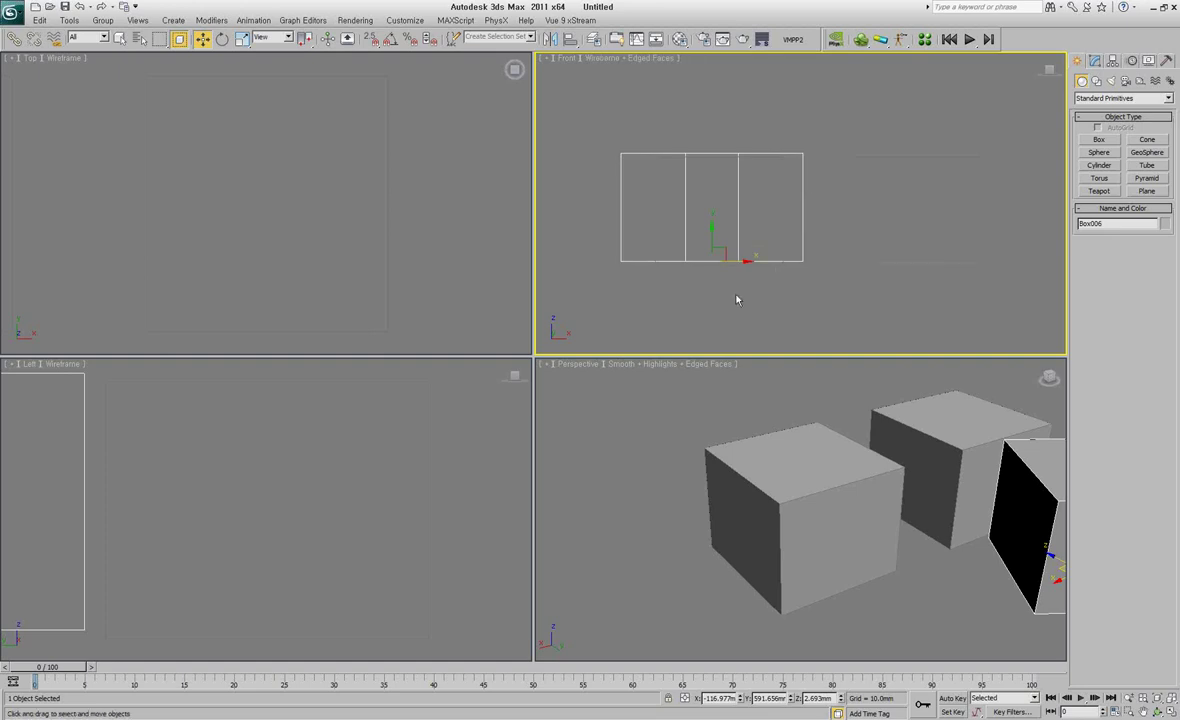
key(F3)
key(F3)
key(F3)
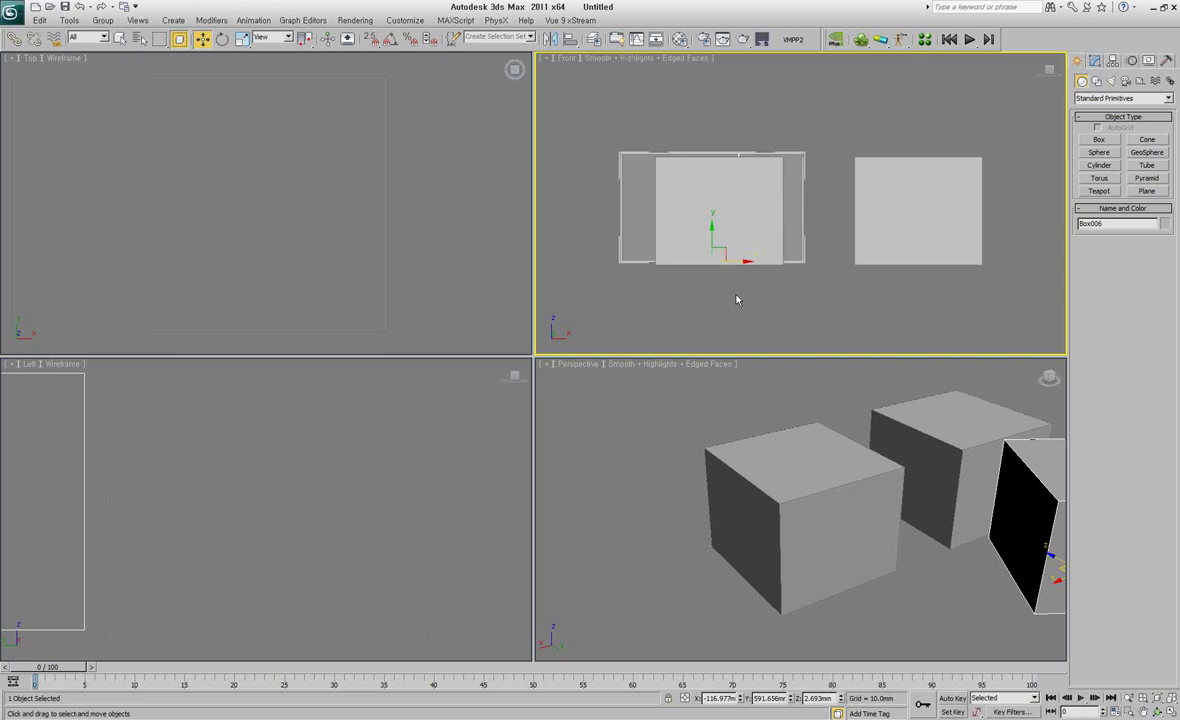
alt+middle_drag(737, 299, 848, 253)
- Toggle edged-faces display off and on and select Box004, the right-hand box
key(F4)
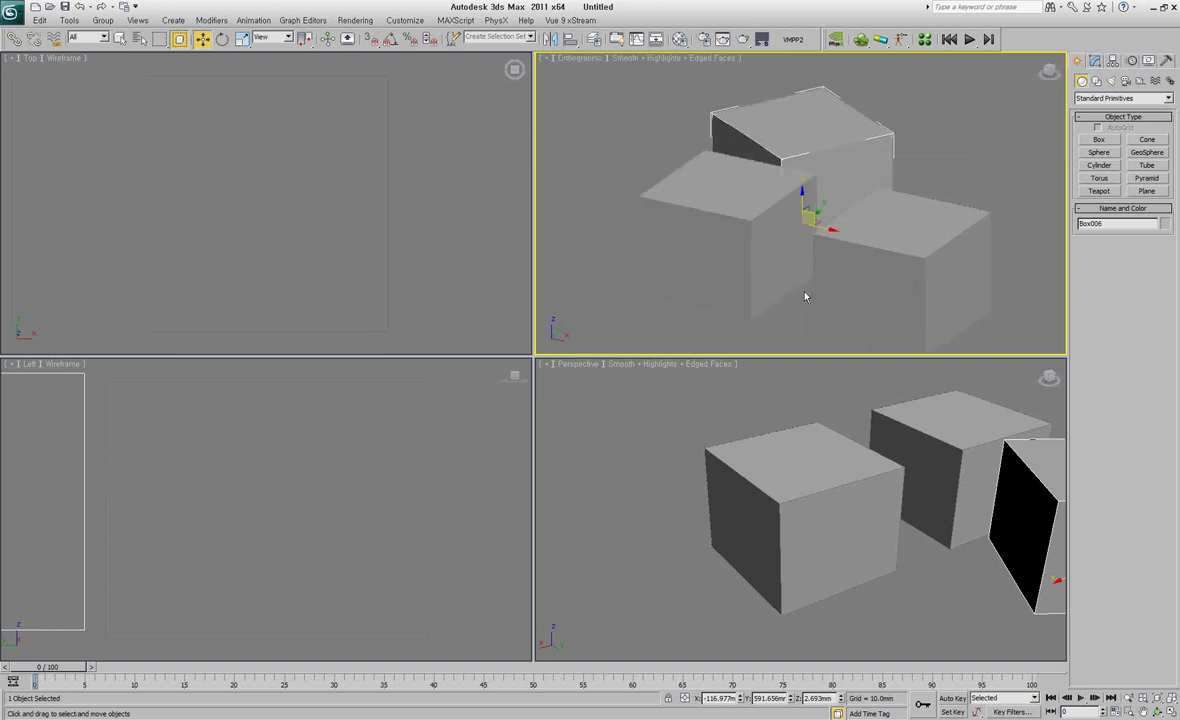
click(808, 292)
click(1000, 280)
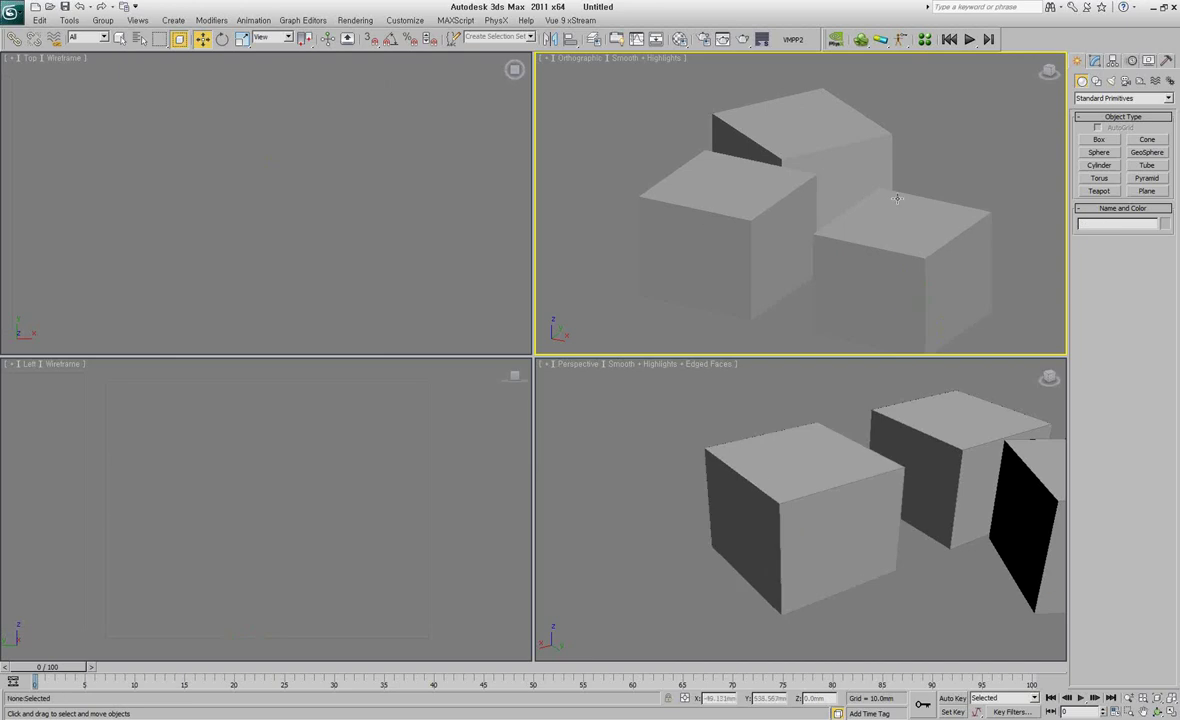
key(F4)
click(959, 268)
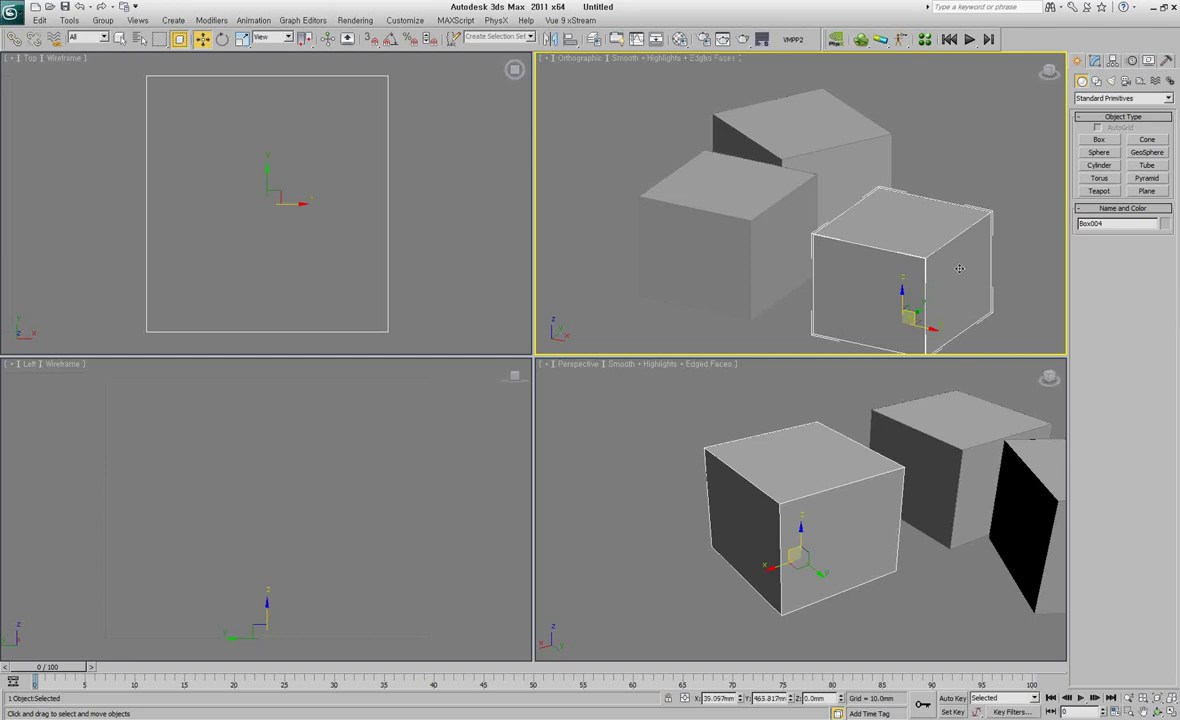
- Click through Box005 and the back box, finishing with Box004 selected
click(702, 216)
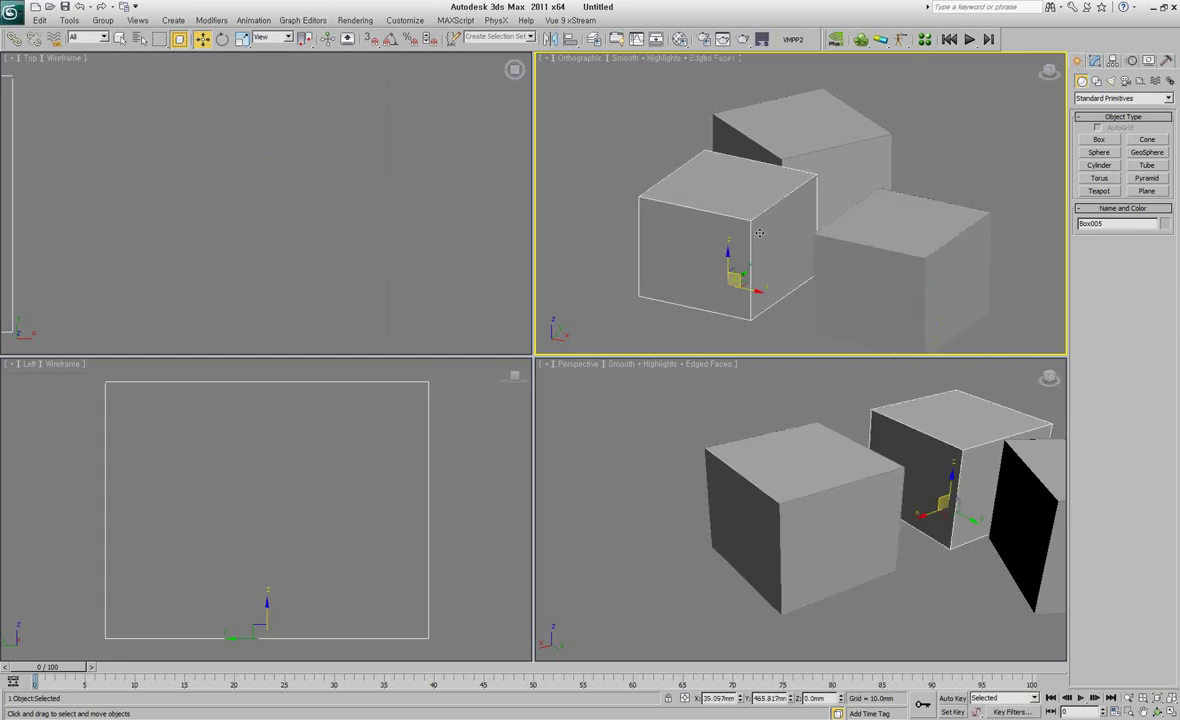
click(835, 157)
key(F4)
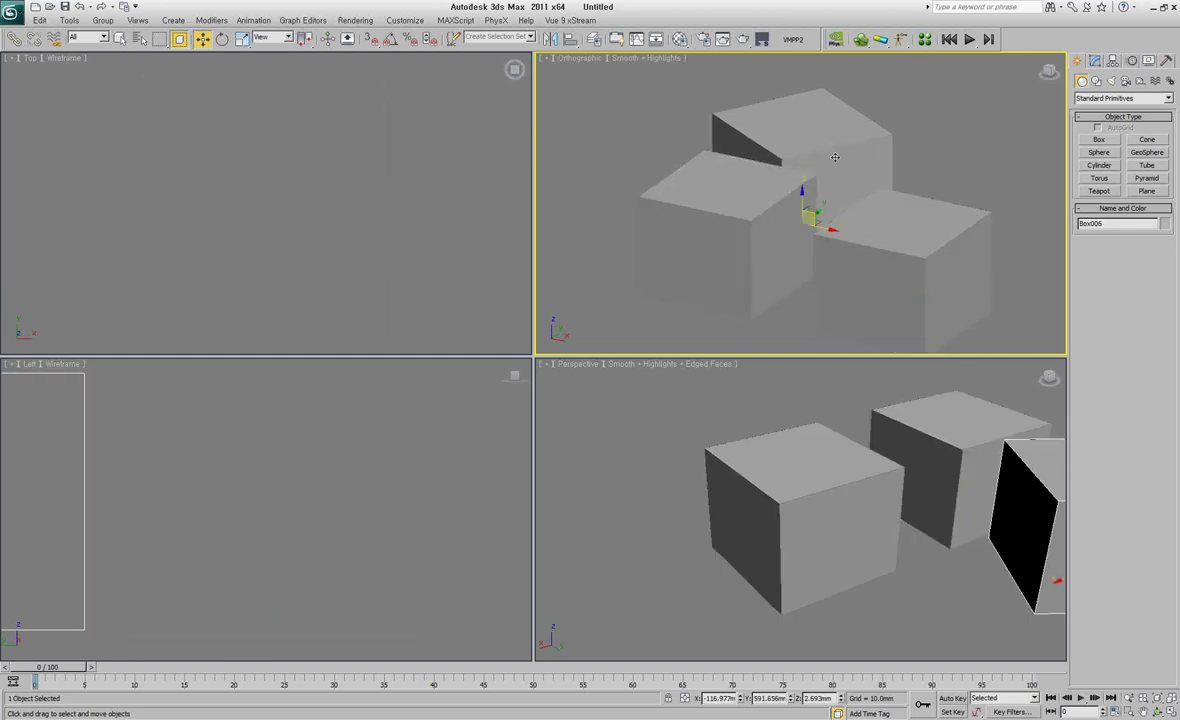
click(720, 190)
click(809, 238)
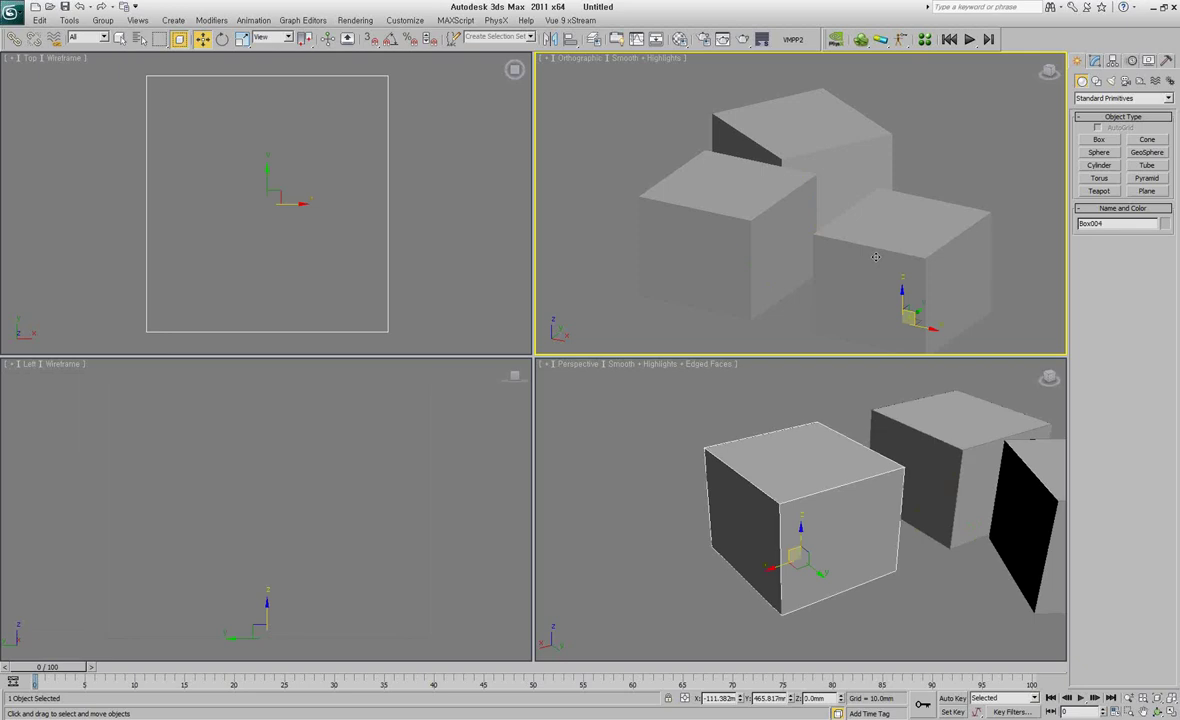
click(680, 190)
click(765, 142)
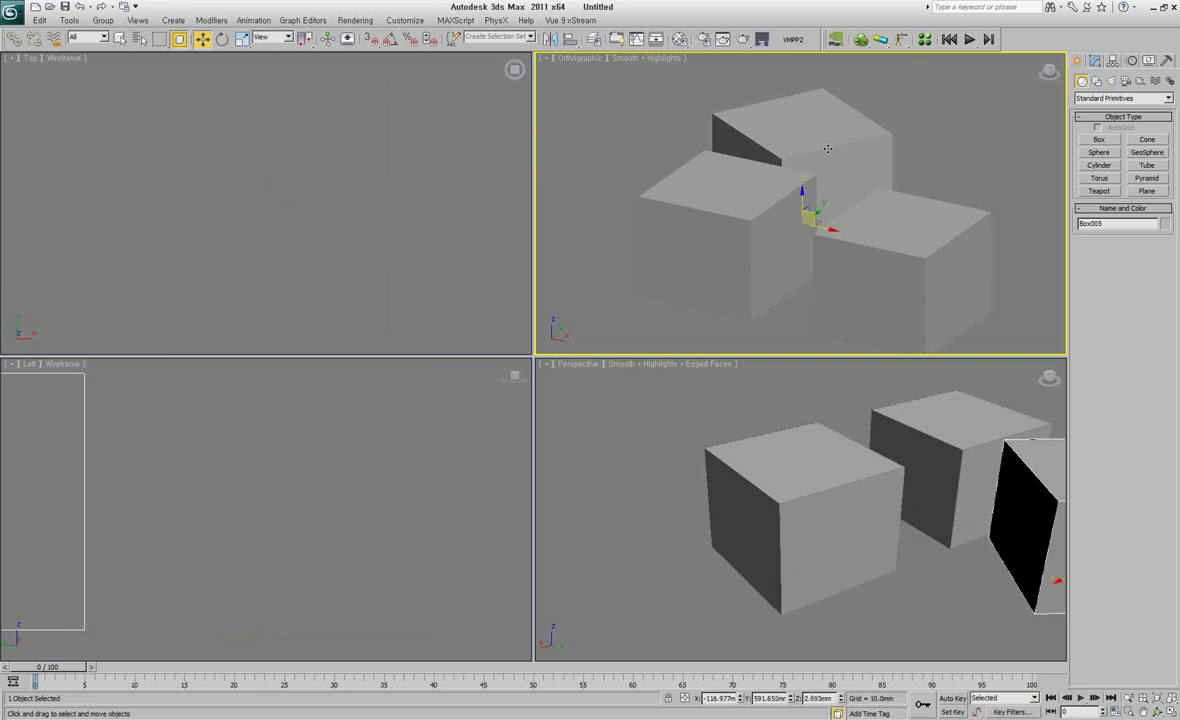
click(887, 248)
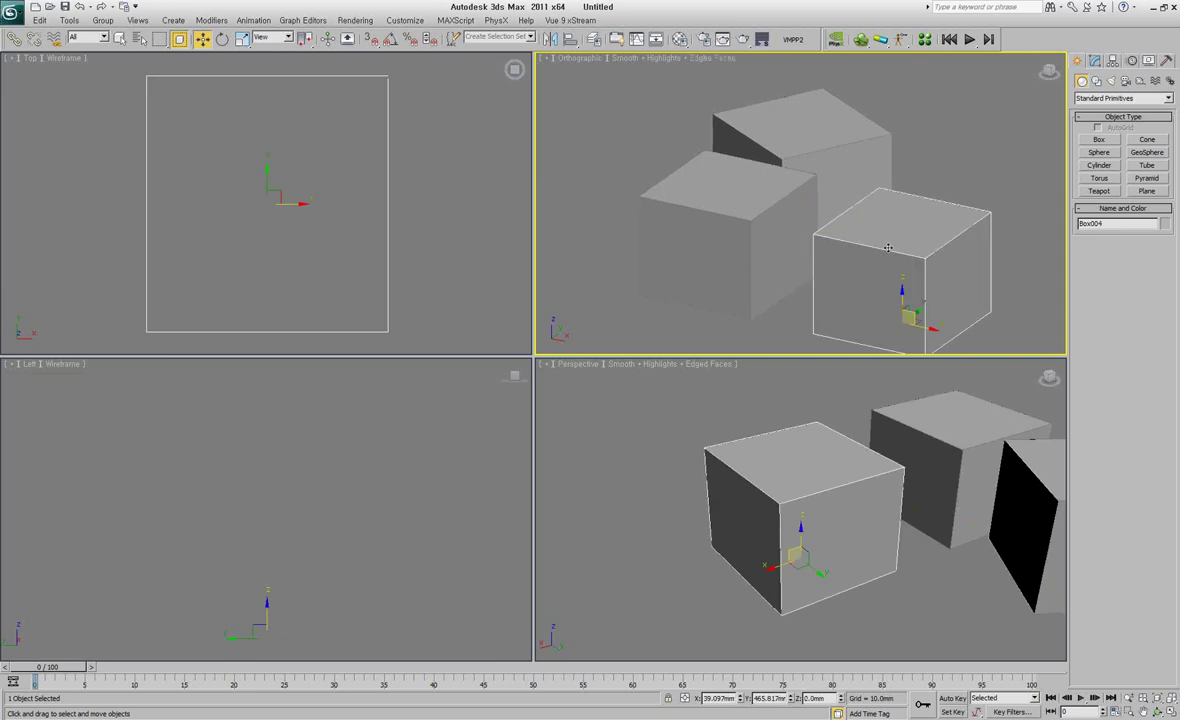
click(680, 186)
click(750, 142)
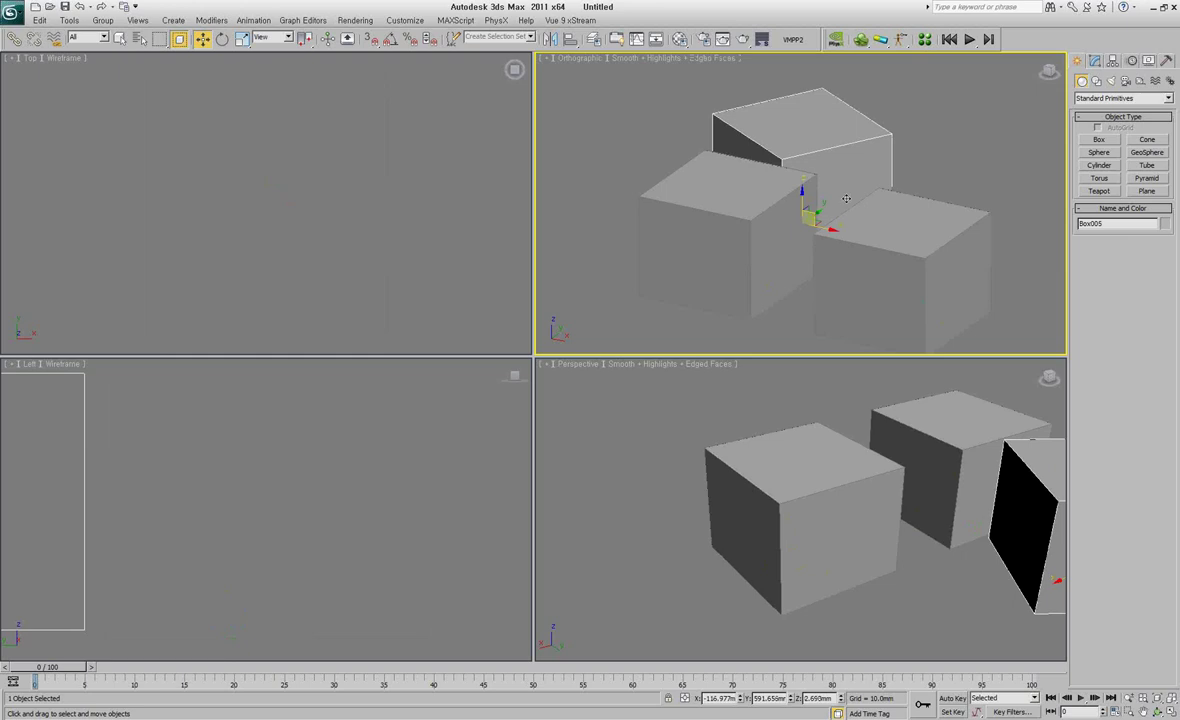
click(875, 228)
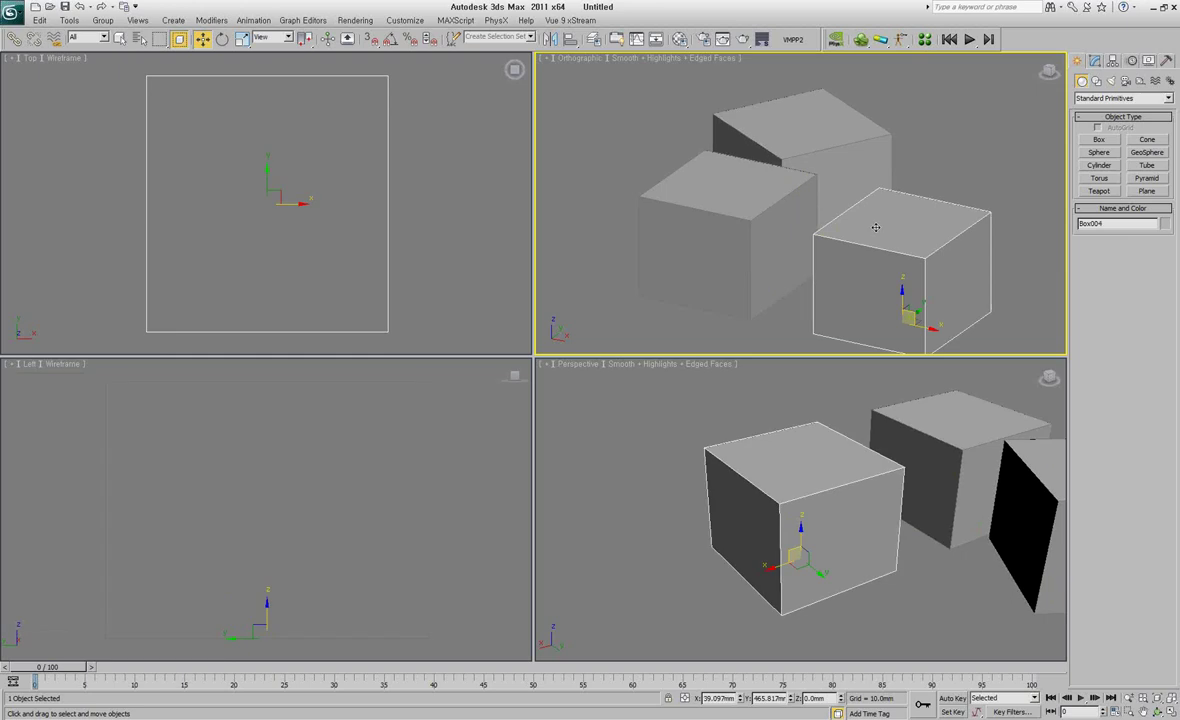
- Add two TurboSmooth modifiers to Box004, move Box005 up against the back box, then go wireframe
key(ctrl+t)
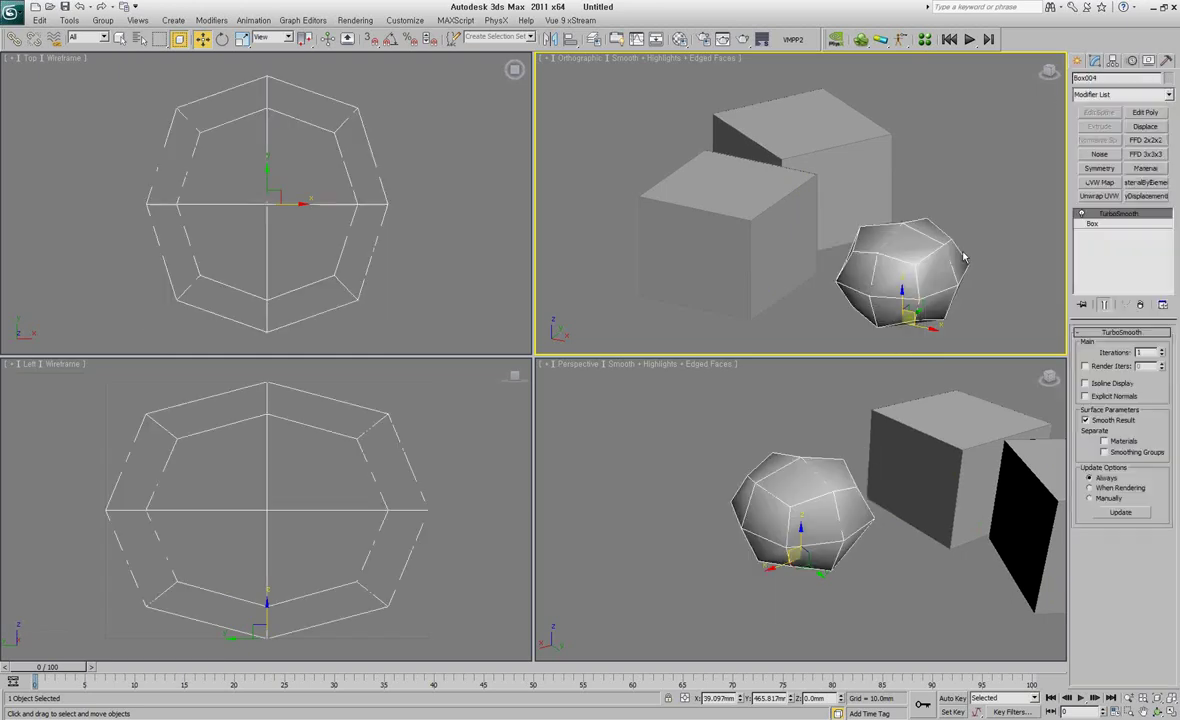
key(ctrl+t)
key(ctrl+t)
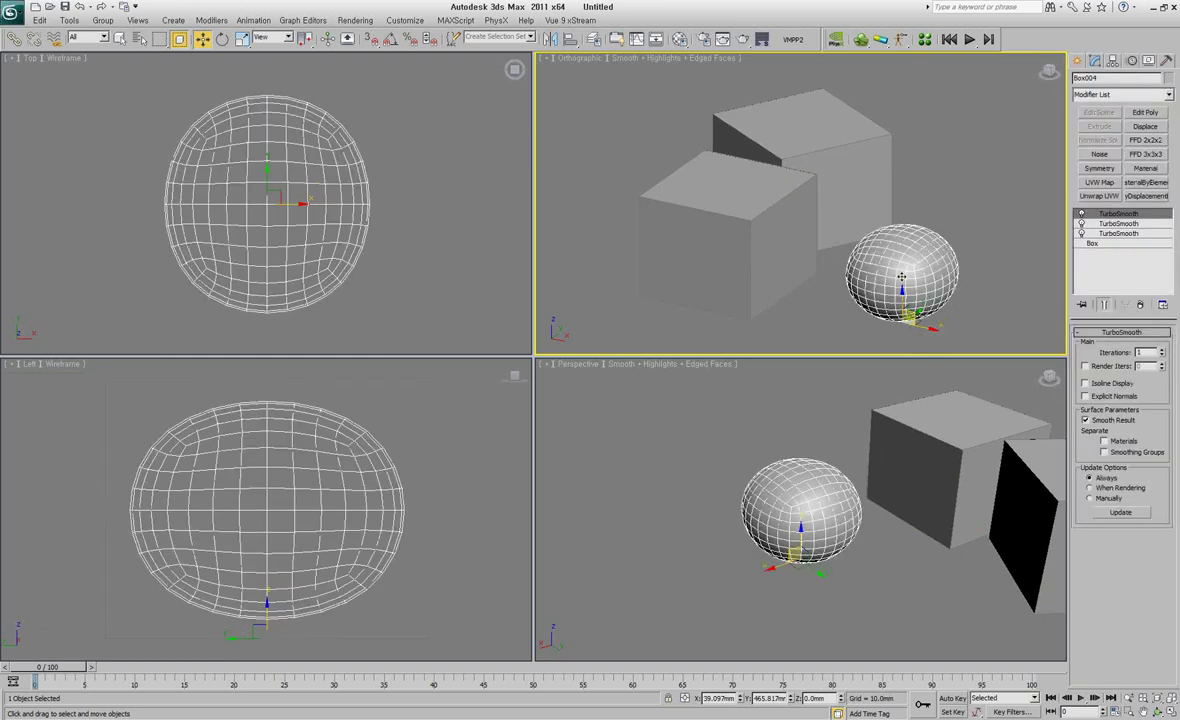
click(678, 216)
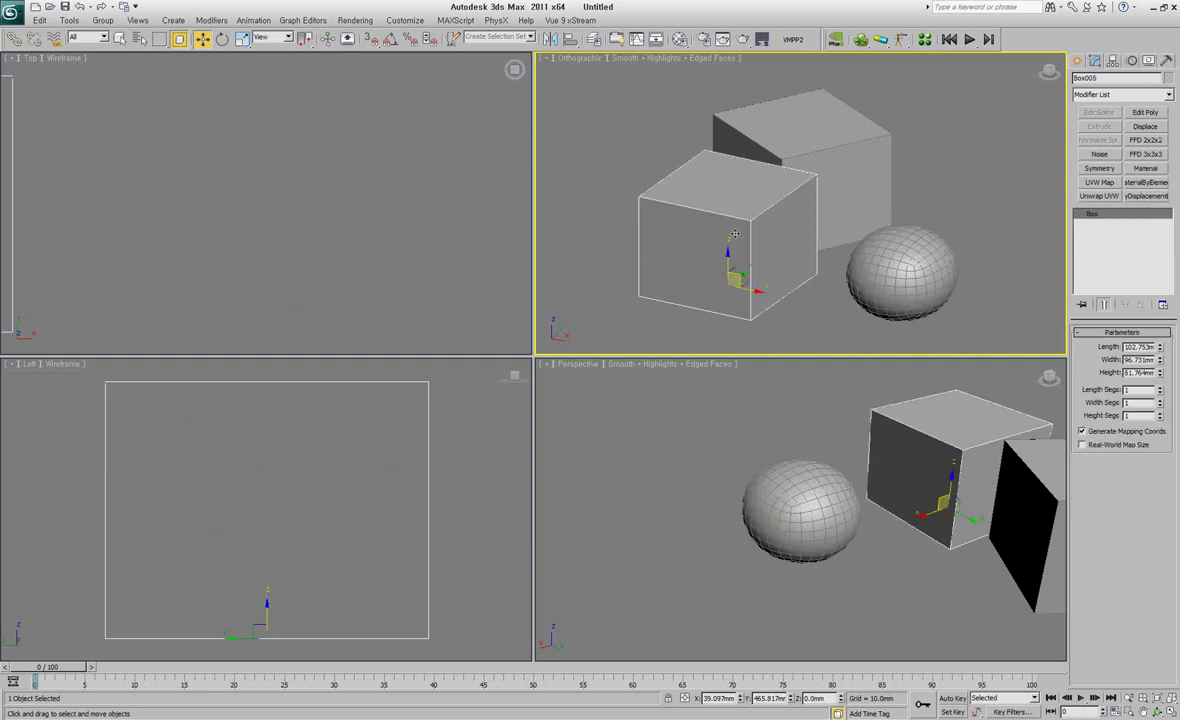
drag(774, 215, 851, 155)
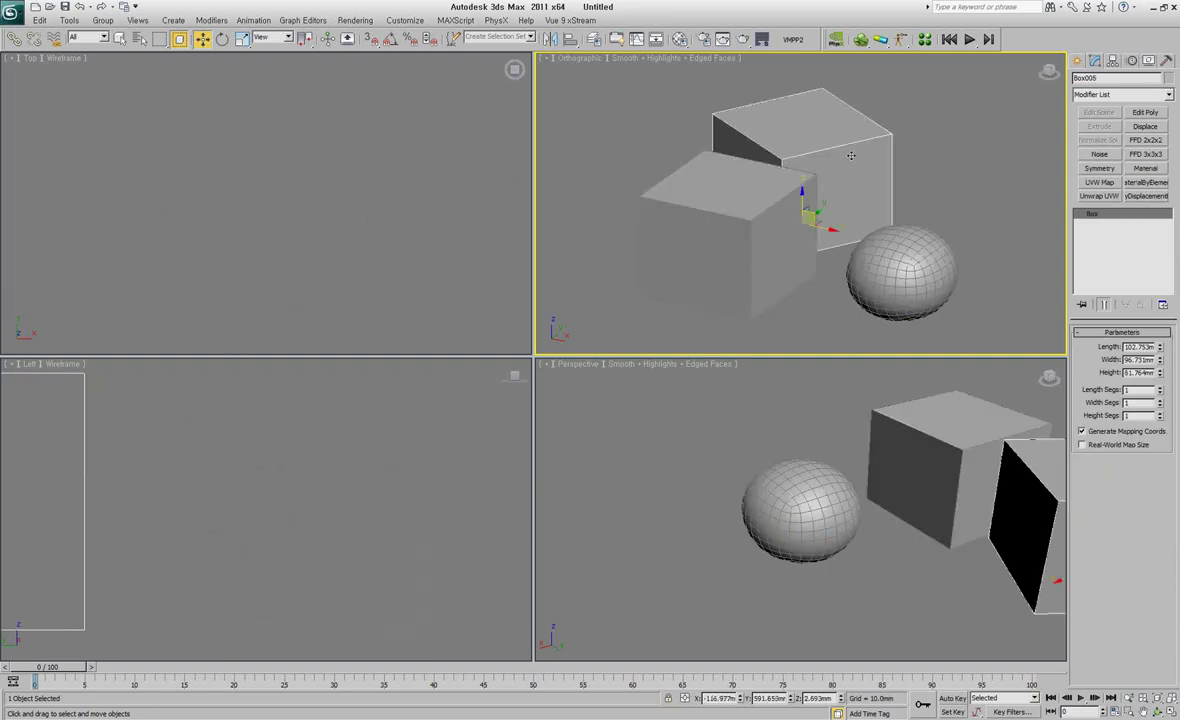
key(F3)
key(F3)
key(F3)
key(F3)
key(F3)
key(F3)
key(F3)
key(F3)
- Window-select both boxes and the sphere, delete them, and switch to the Front view
drag(596, 82, 1000, 334)
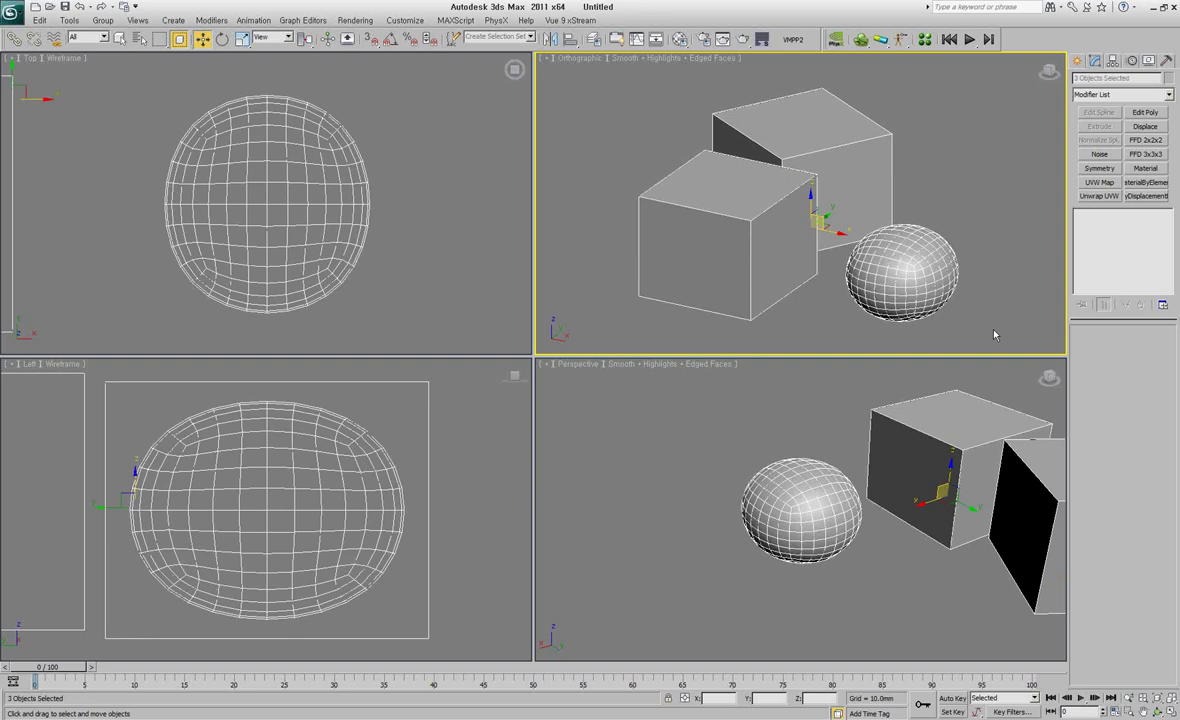
key(Delete)
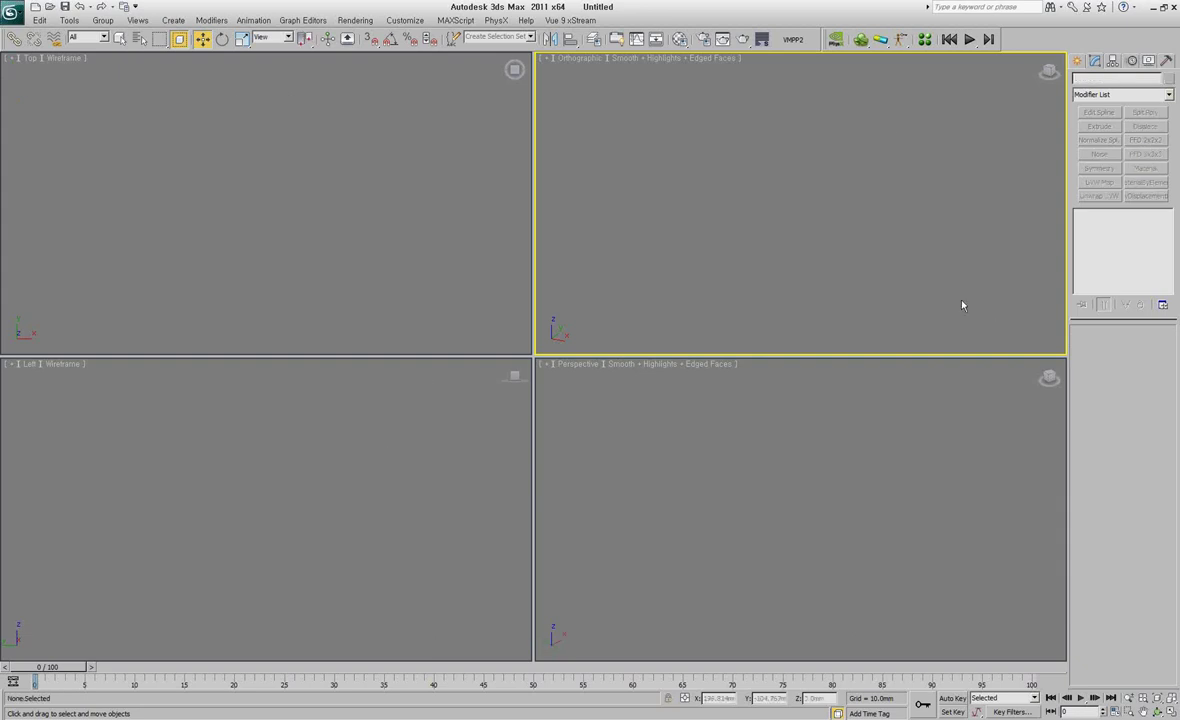
key(f)
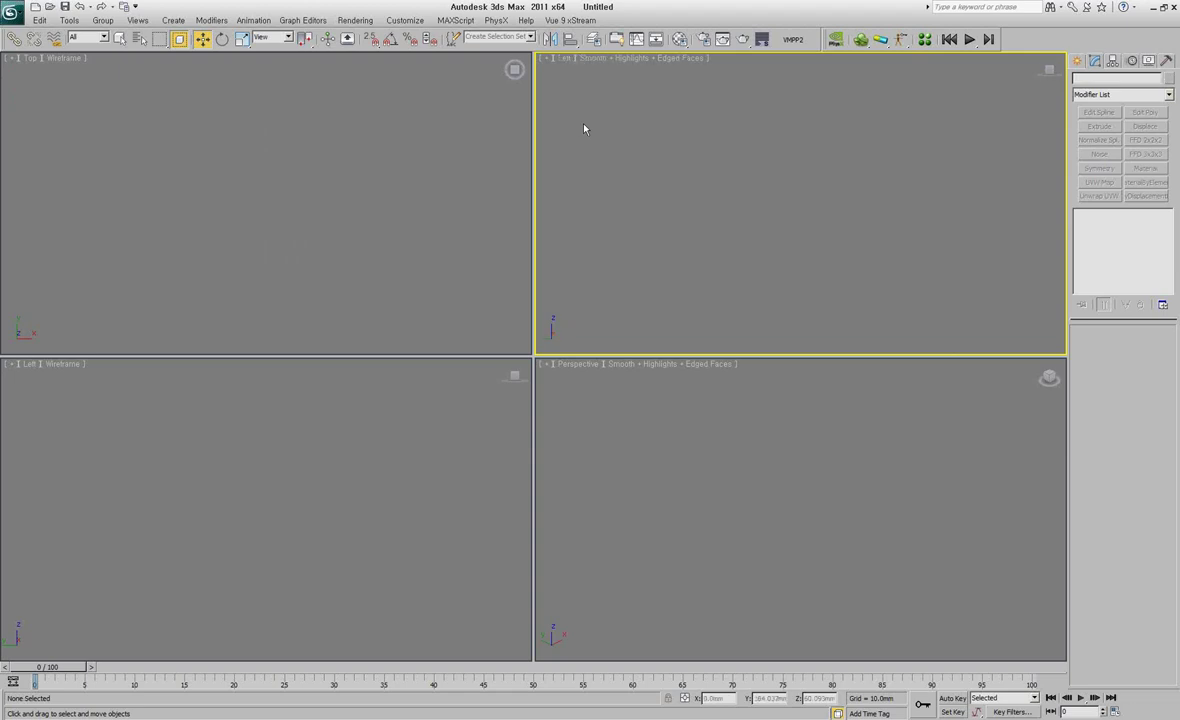
- Set the upper-right viewport to the Front view after trying Left and the viewpoint menu
key(l)
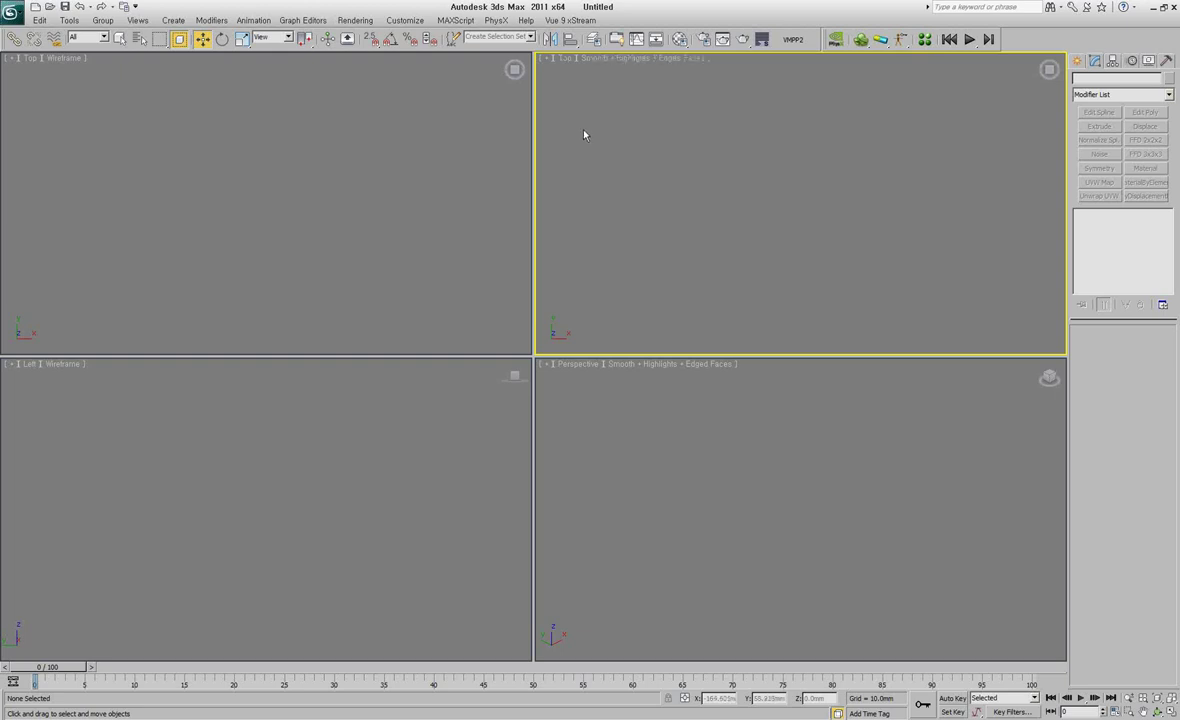
click(565, 59)
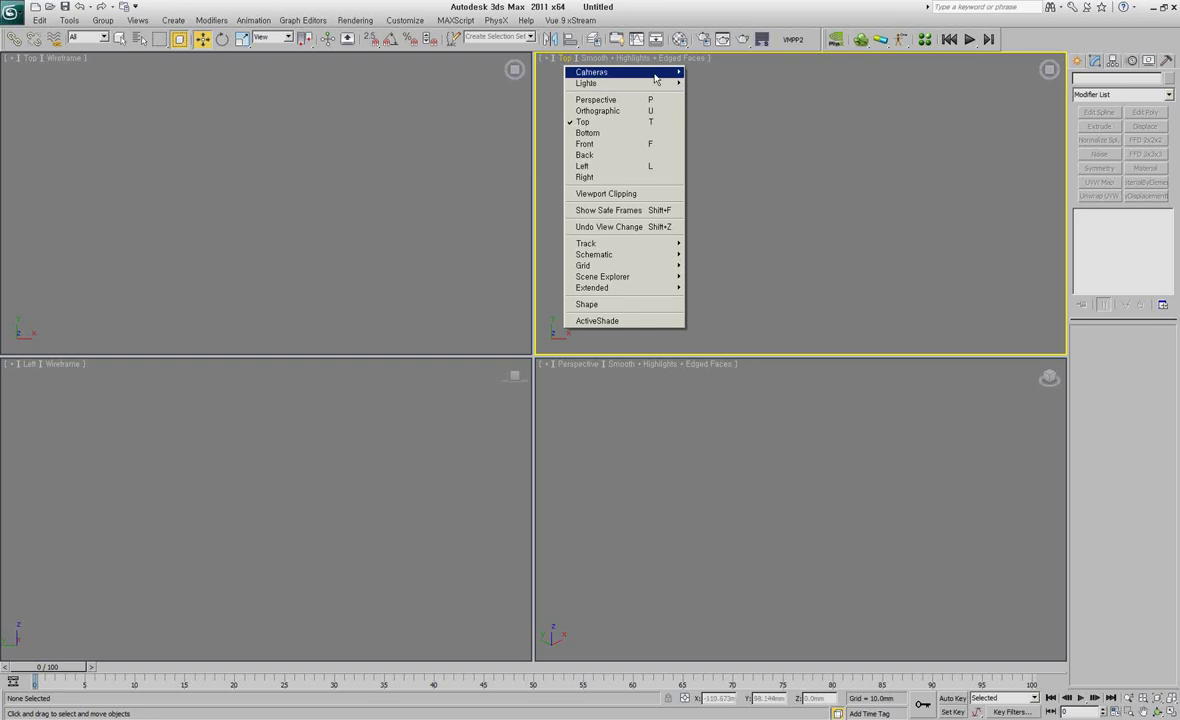
click(727, 88)
click(411, 292)
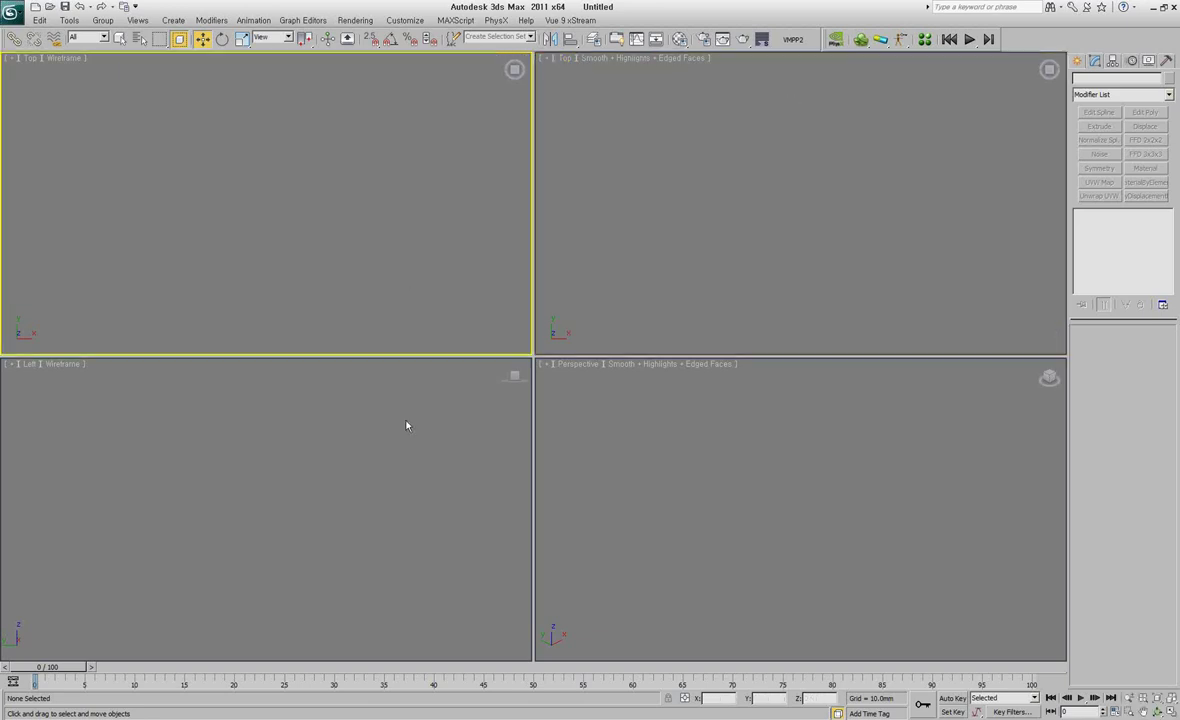
click(461, 456)
click(645, 320)
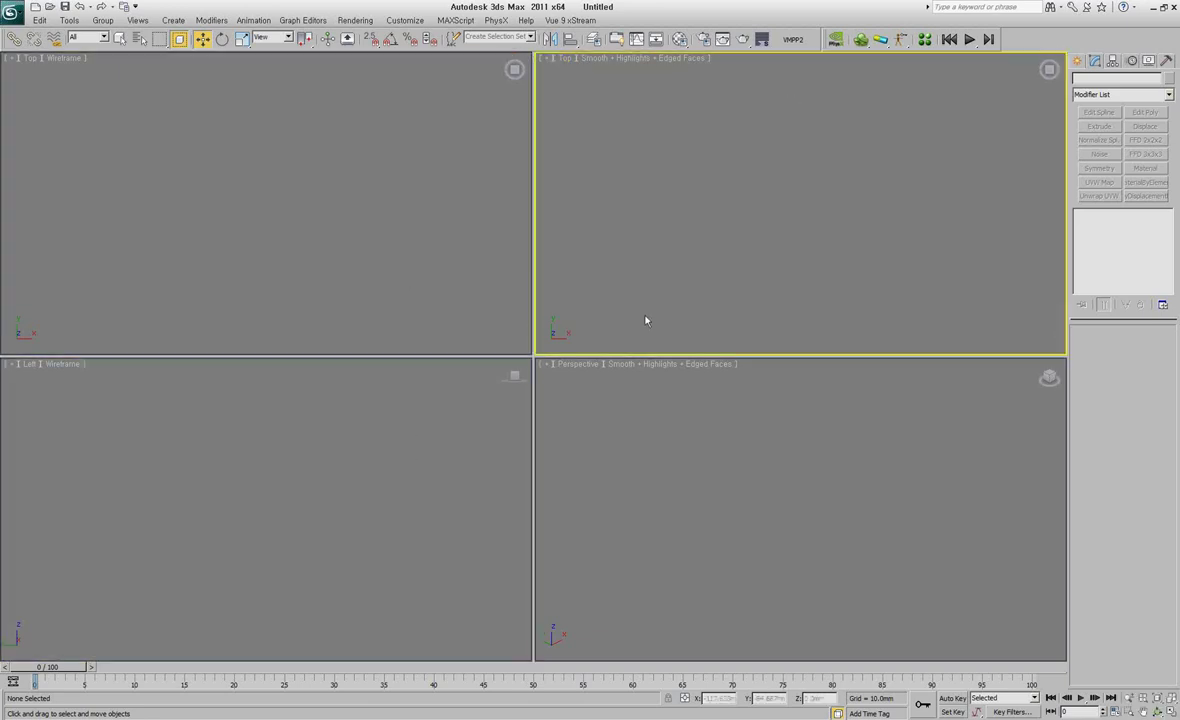
key(f)
- Create a teapot in the Perspective view with a radius of 50
click(1077, 60)
click(1099, 191)
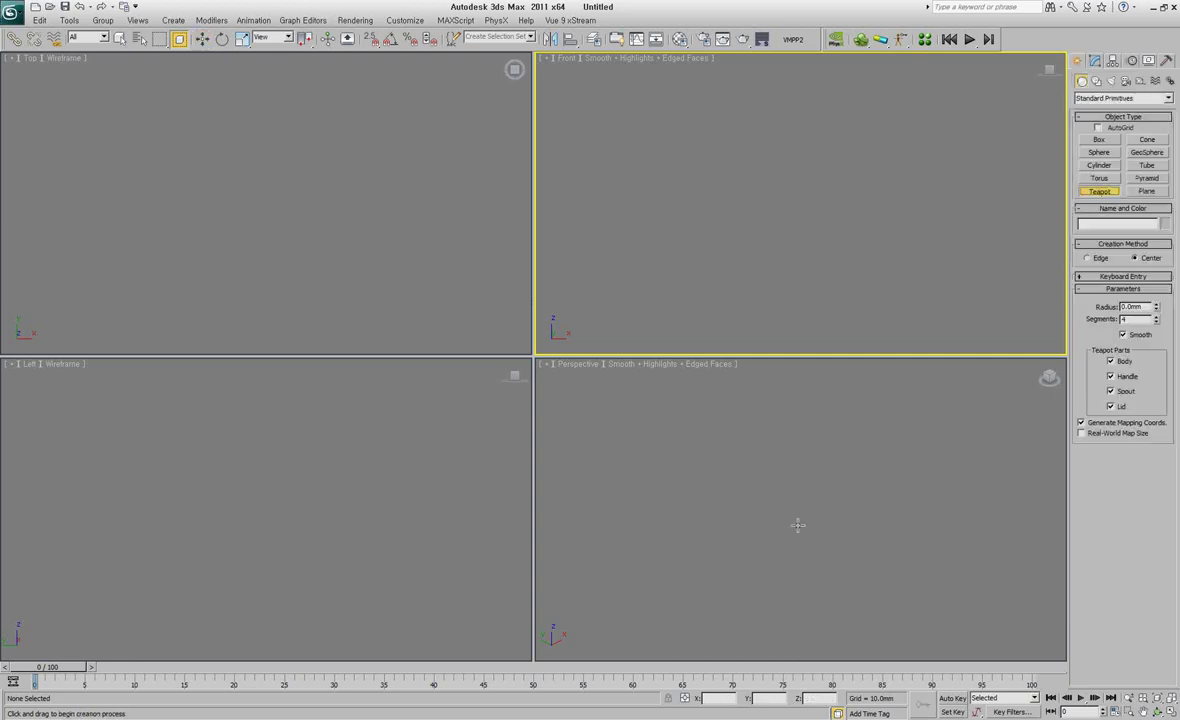
mouse_move(794, 518)
mouse_down()
mouse_move(793, 566)
mouse_move(780, 521)
mouse_up()
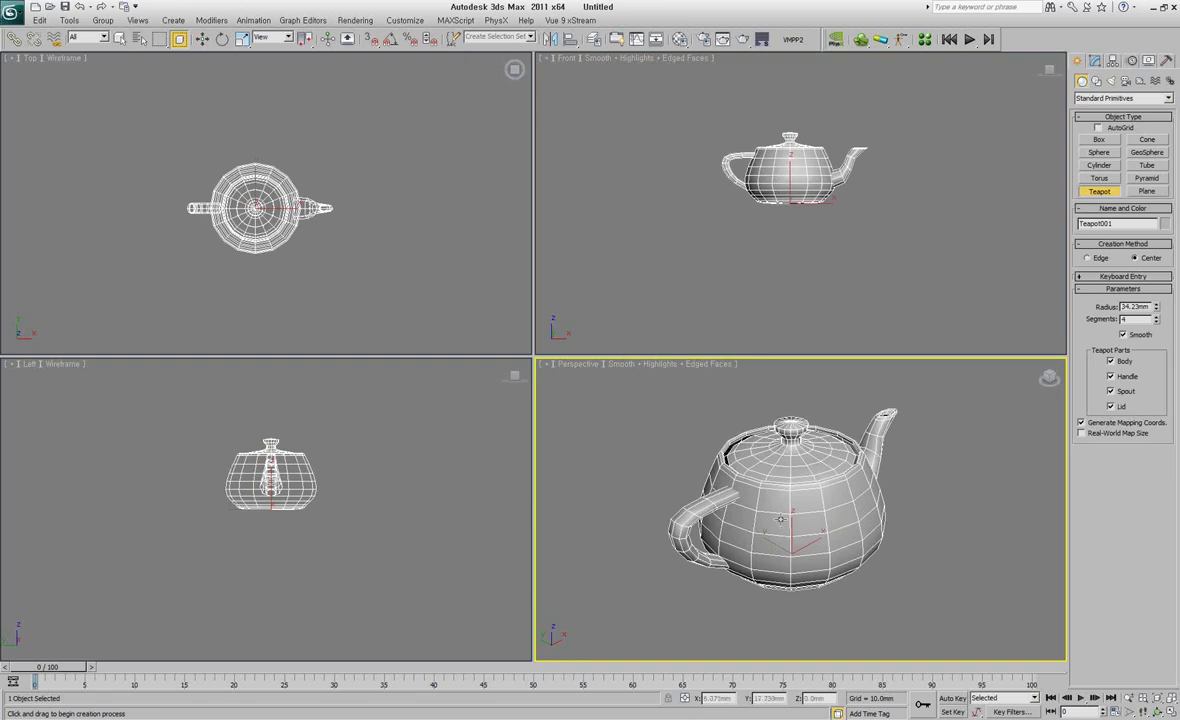
double_click(1134, 306)
text(50)
key(Return)
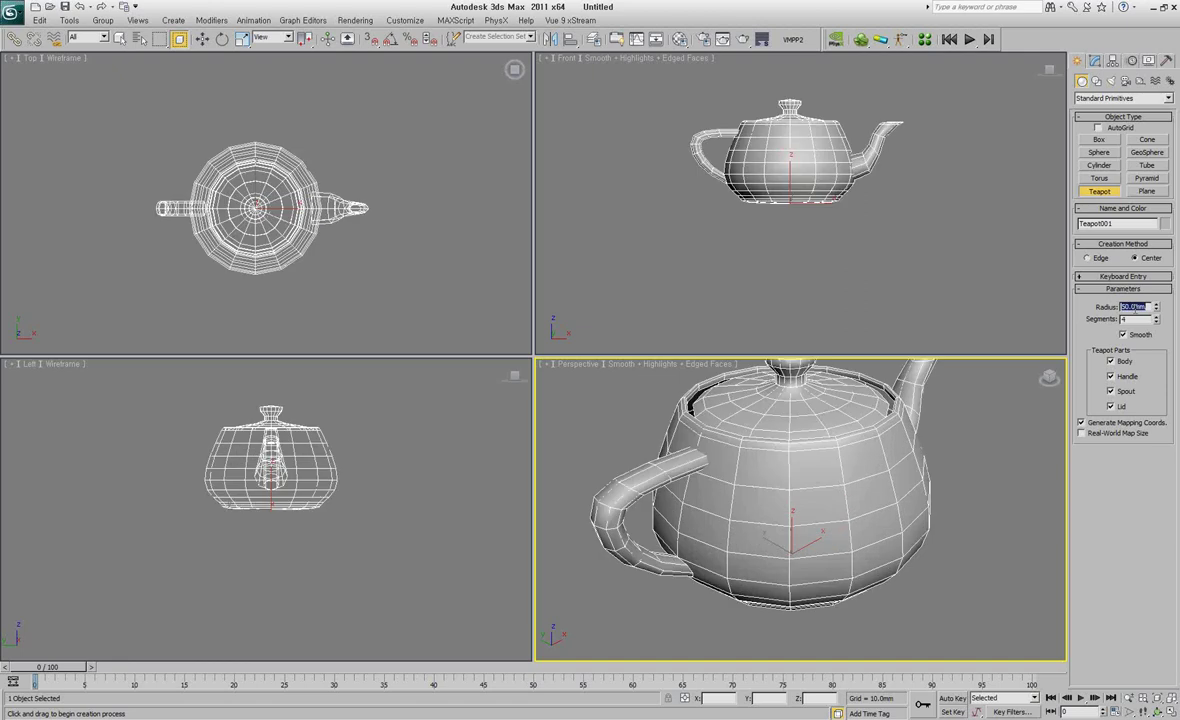
- Zoom Extents All to frame the teapot in every view, then delete it
scroll(816, 413, down, 3)
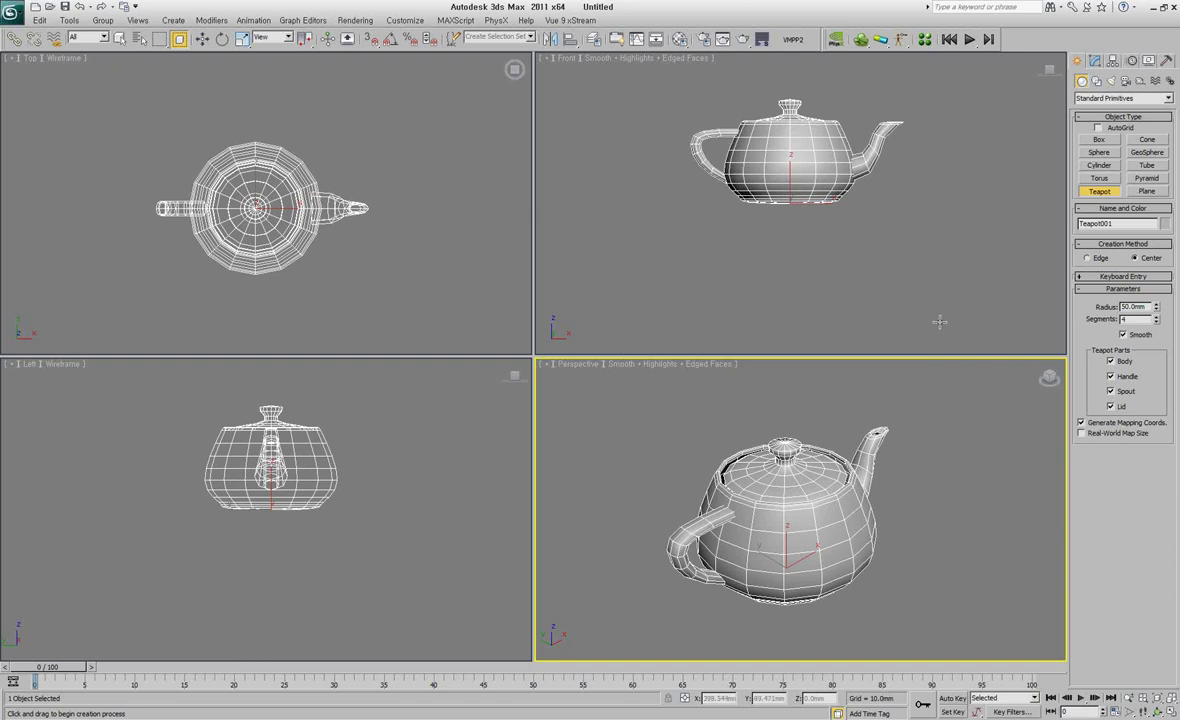
click(885, 284)
key(ctrl+shift+z)
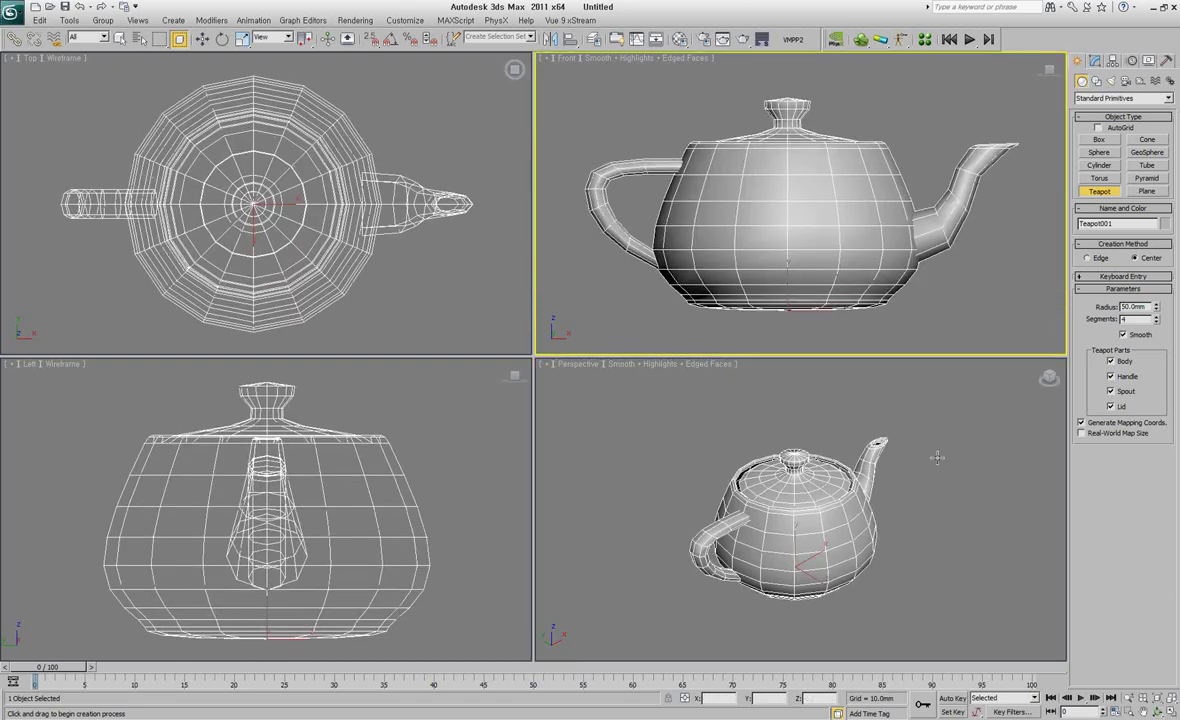
key(Delete)
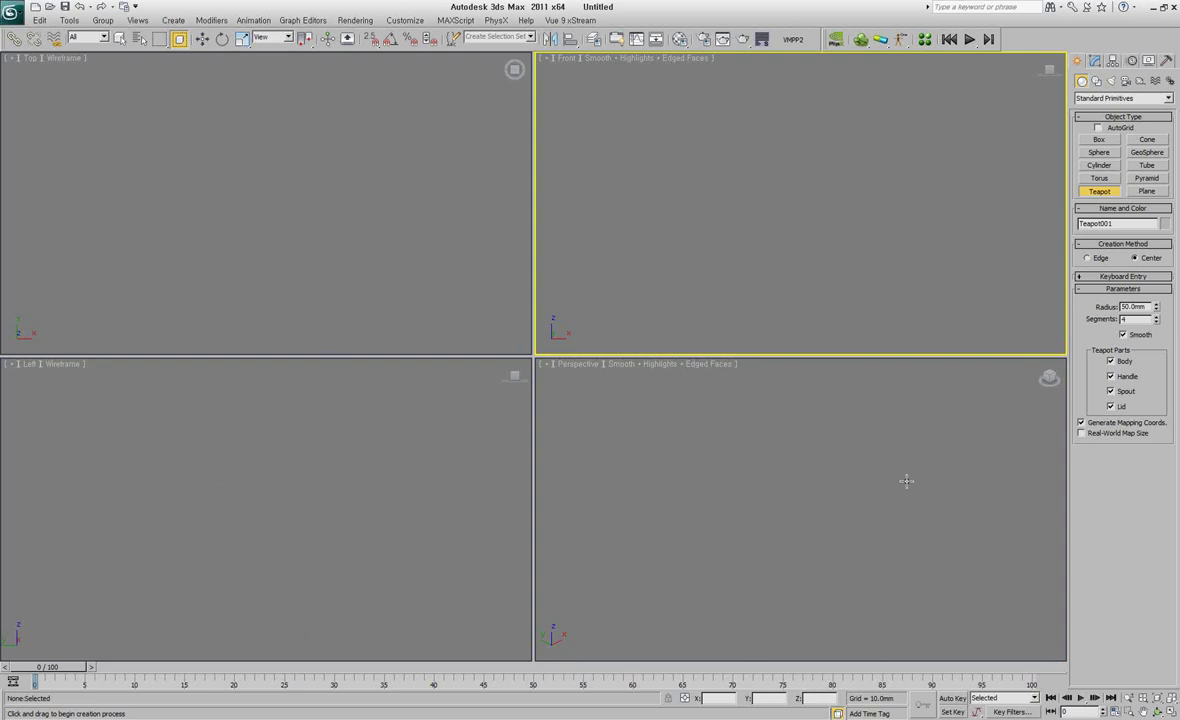
- Draw a box in the Perspective view
click(1099, 139)
right_click(817, 492)
drag(817, 492, 790, 558)
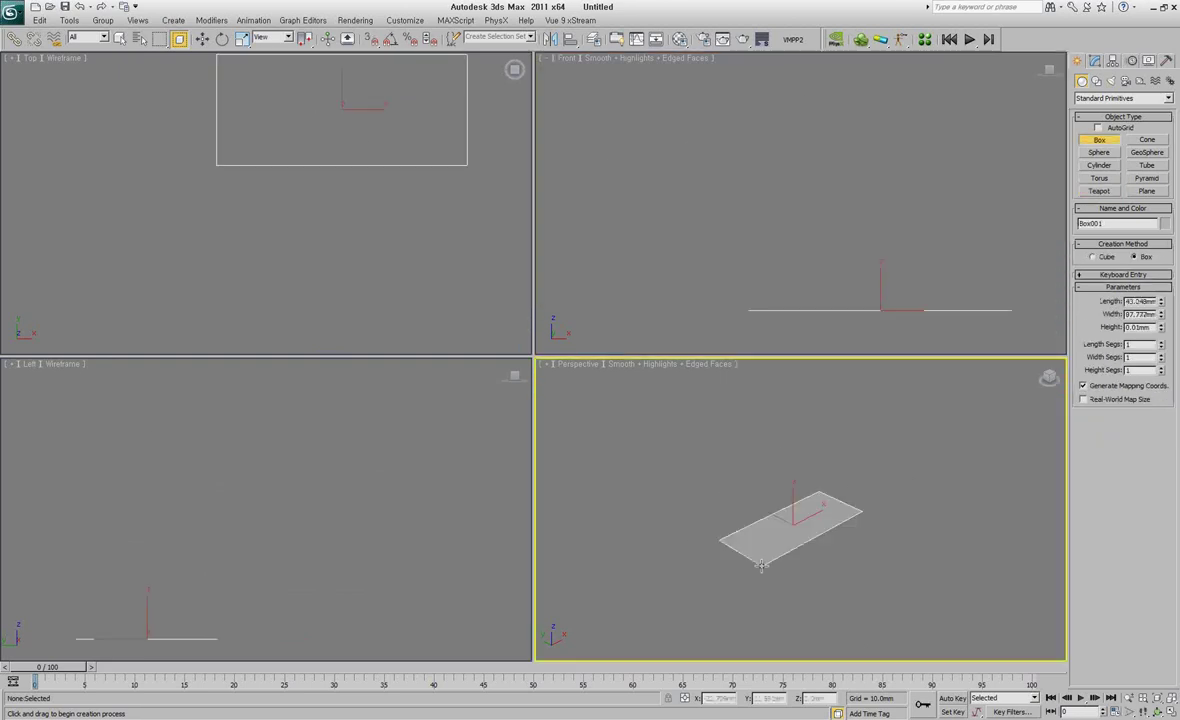
click(790, 470)
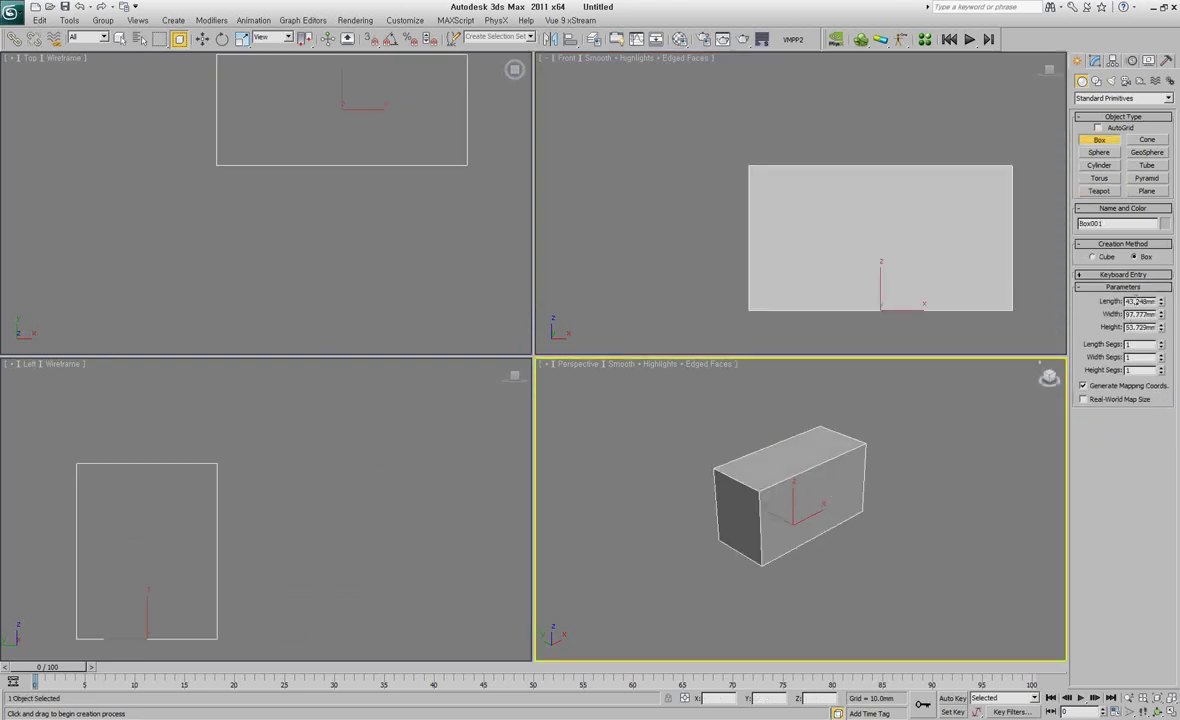
- Enter 80, 50 and 50 for the box's Length, Width and Height, then delete it
text(80)
key(Tab)
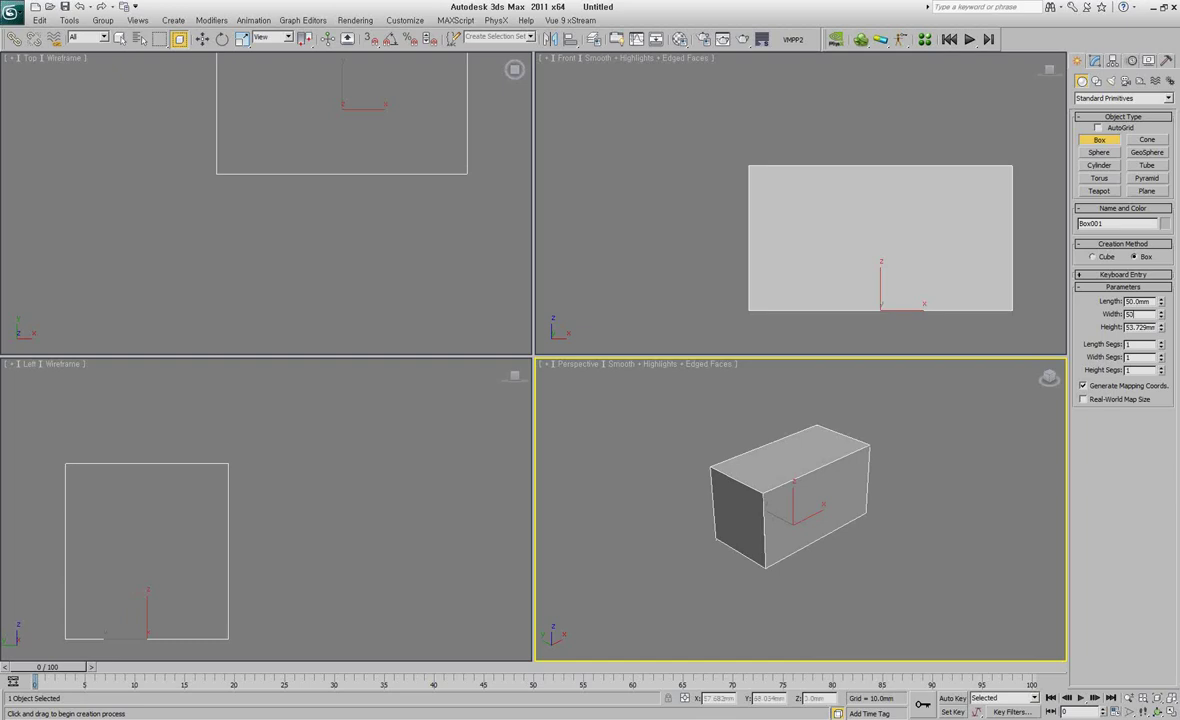
text(50)
key(Tab)
text(50)
key(Return)
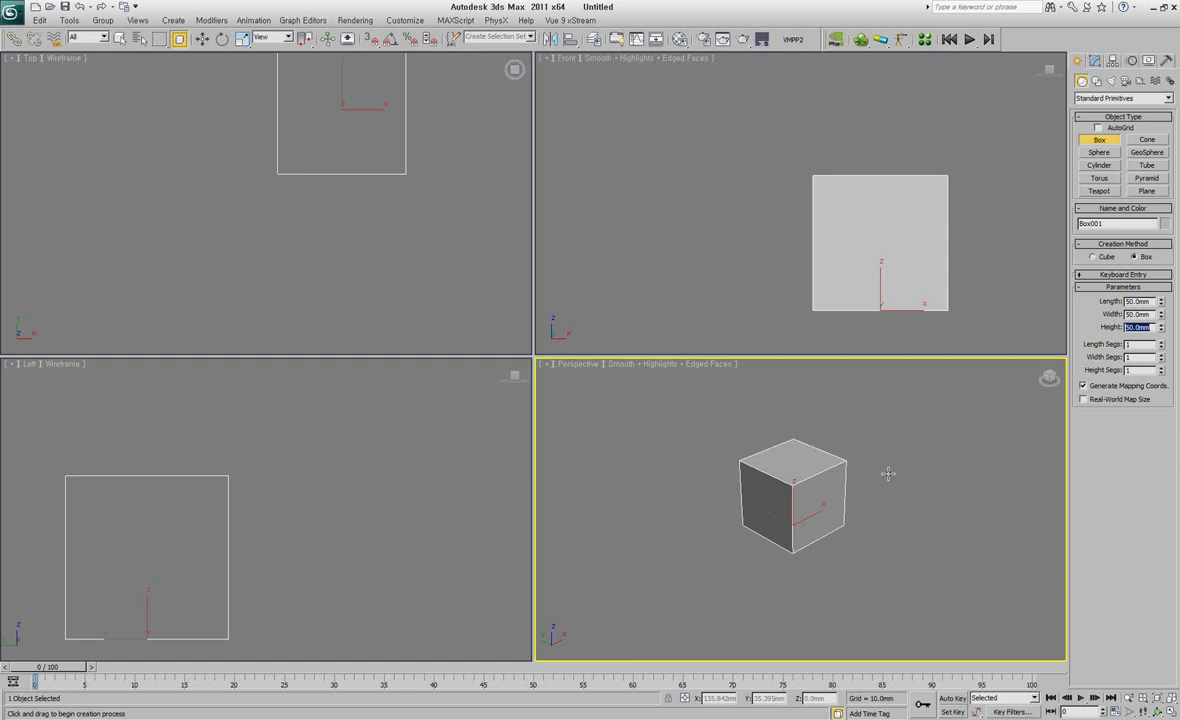
key(w)
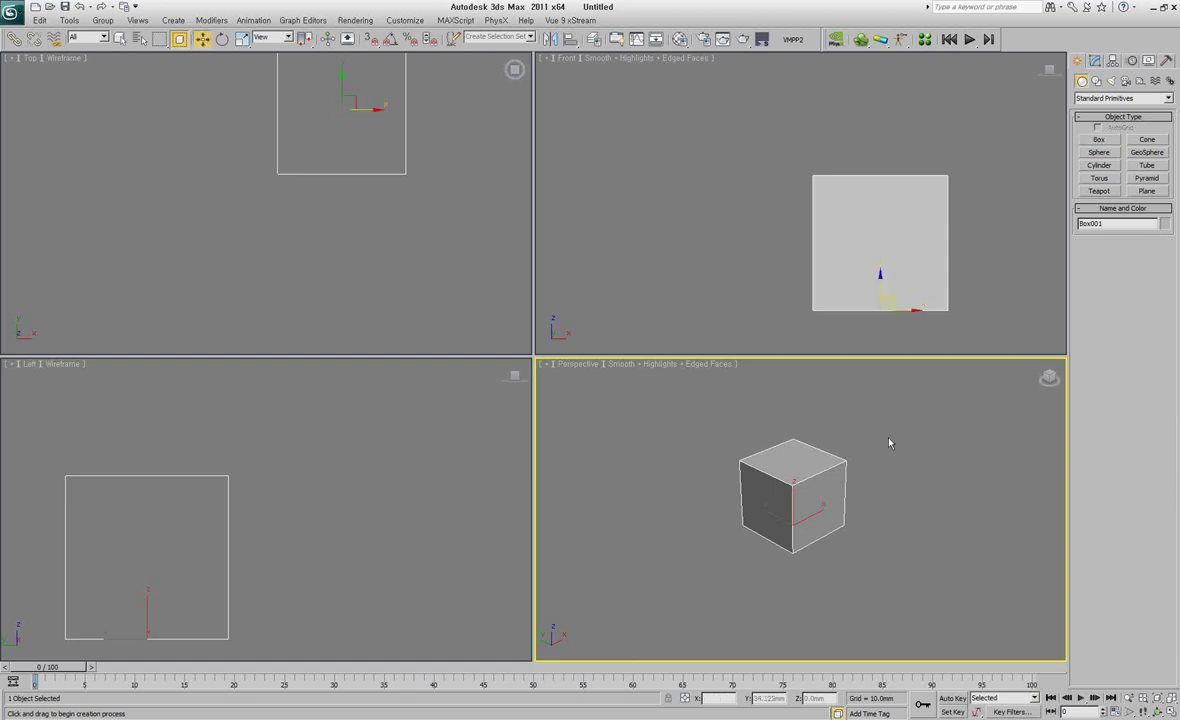
key(Delete)
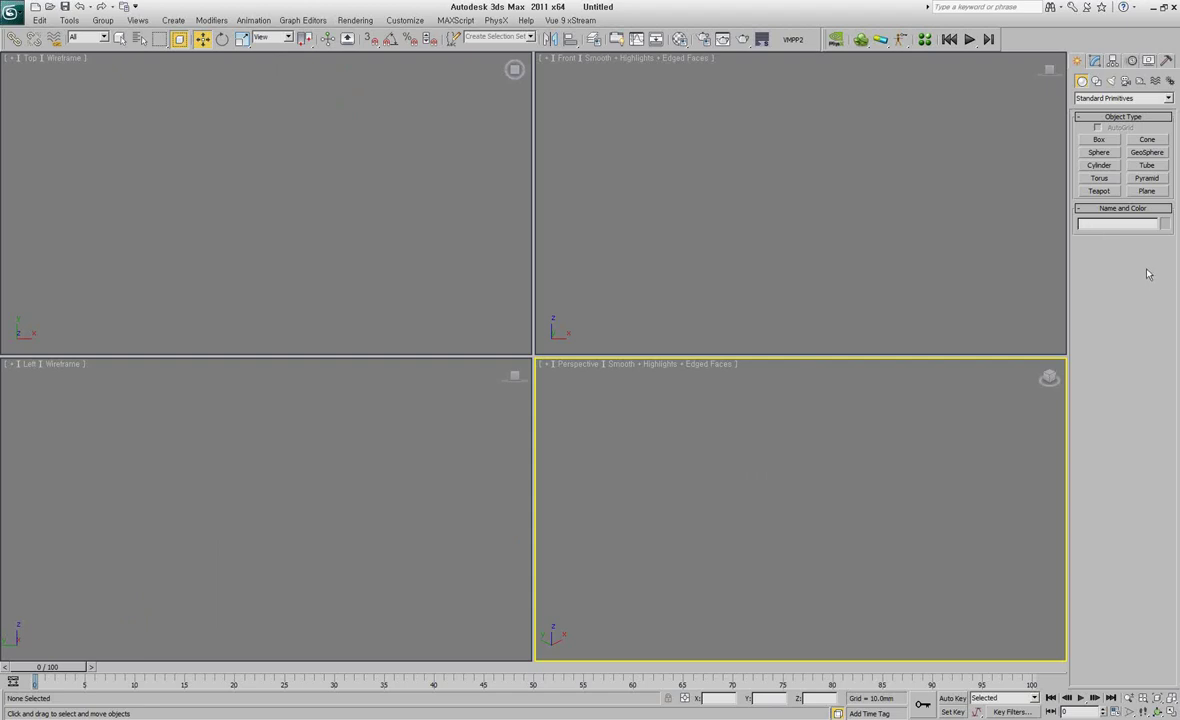
- Activate the Left, Front, Top and Perspective viewports in turn
click(478, 449)
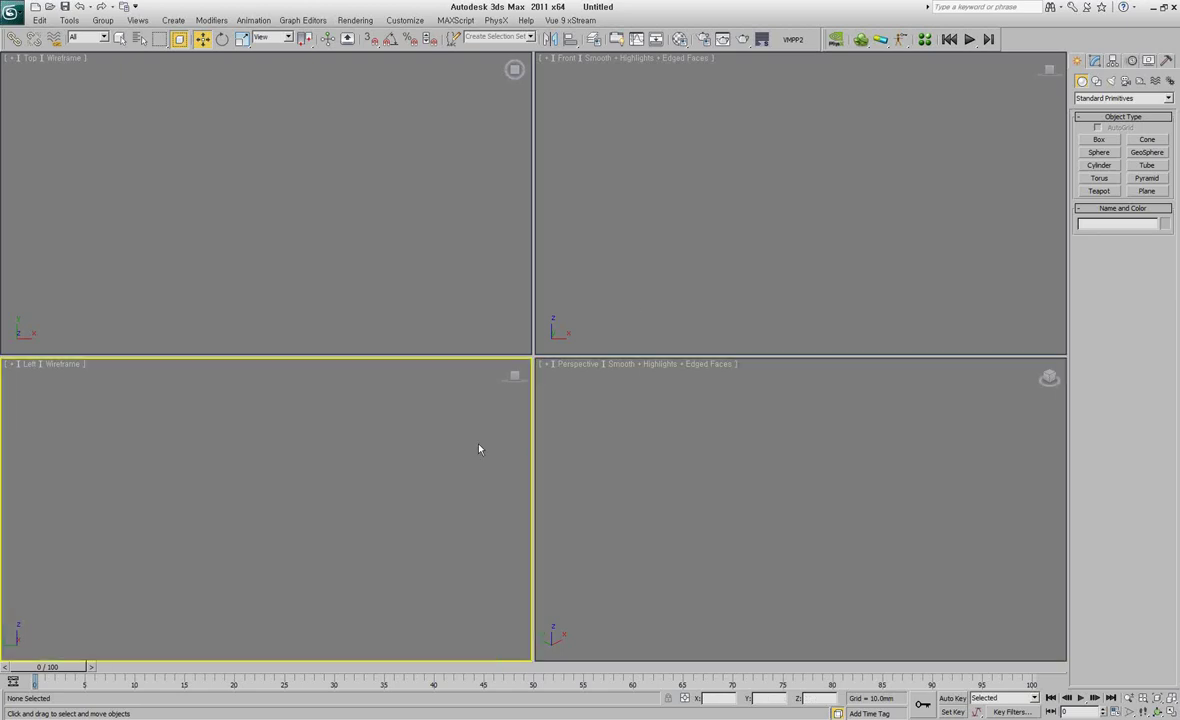
click(612, 300)
click(460, 286)
click(571, 438)
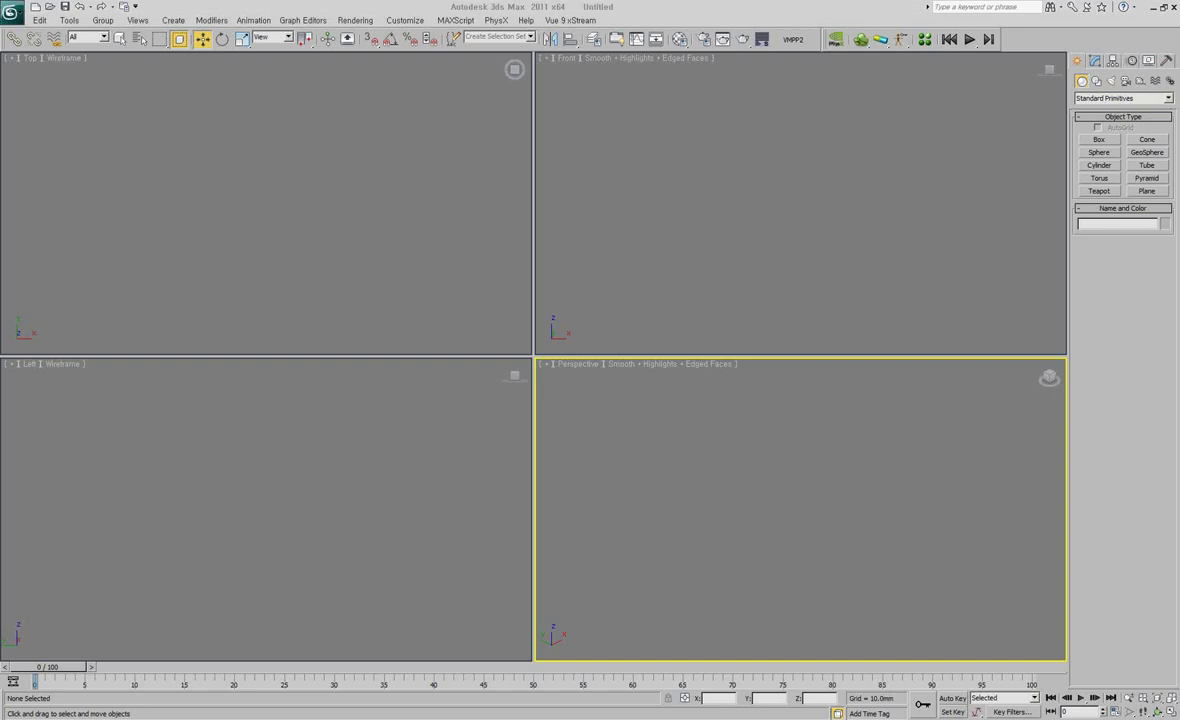
- Step through Box, Cone, Sphere and GeoSphere, ending on the Cylinder primitive
click(1103, 143)
click(1147, 139)
click(1110, 153)
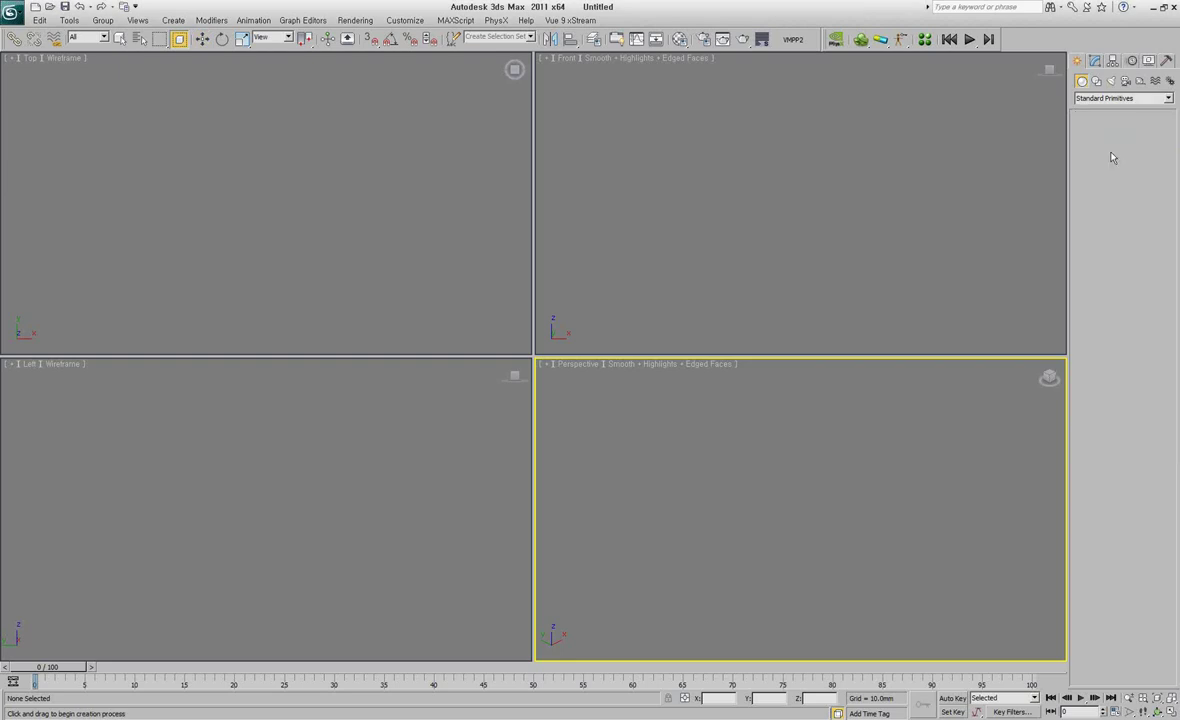
click(1147, 152)
click(1100, 165)
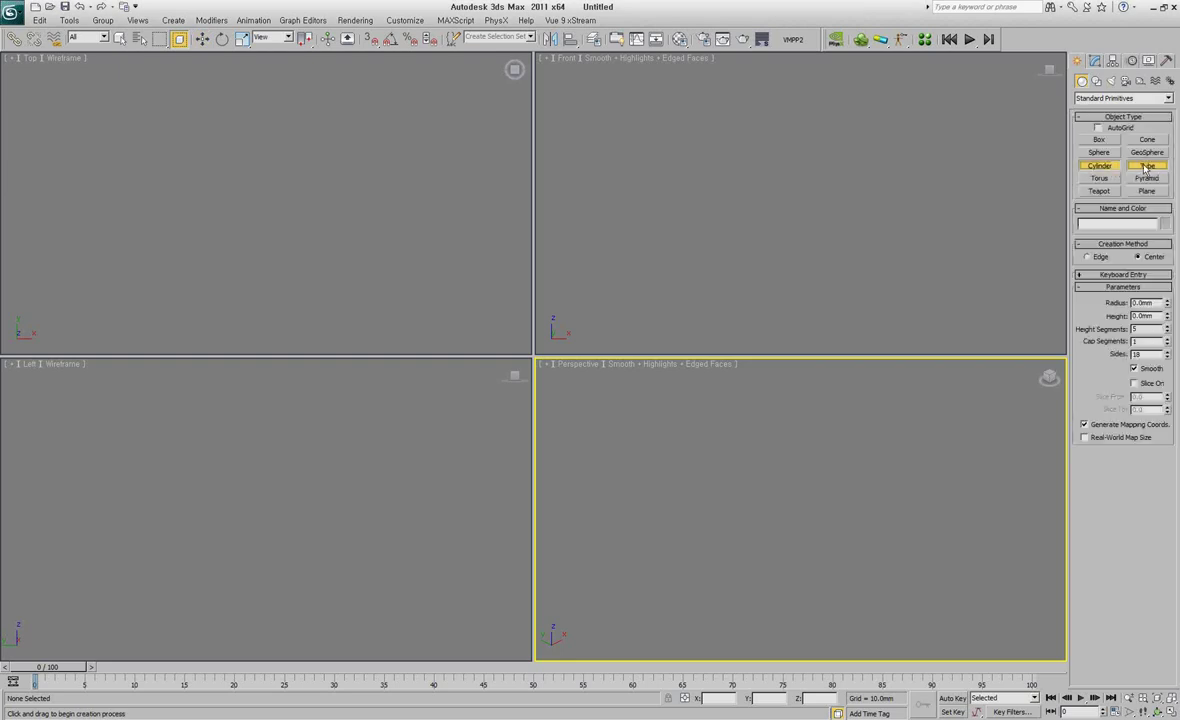
- Cycle through Tube, Torus, Pyramid, Teapot and Plane, then return to Box
click(1145, 166)
click(1099, 178)
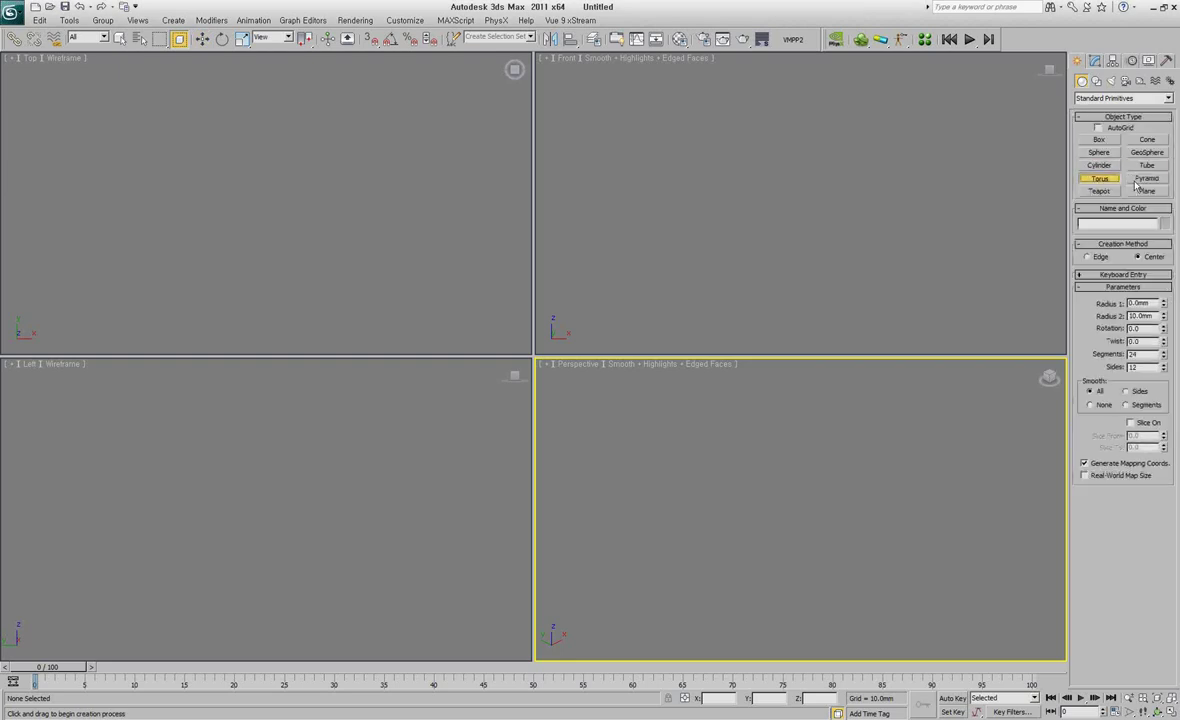
click(1140, 180)
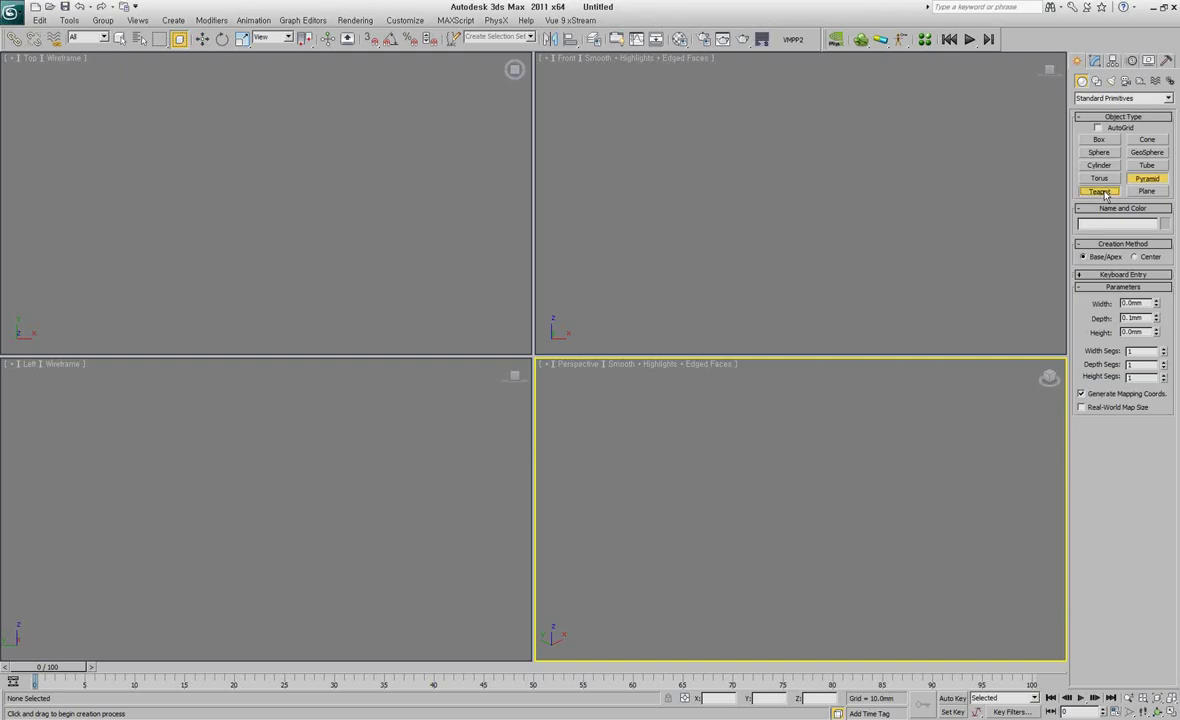
click(1101, 192)
click(1147, 192)
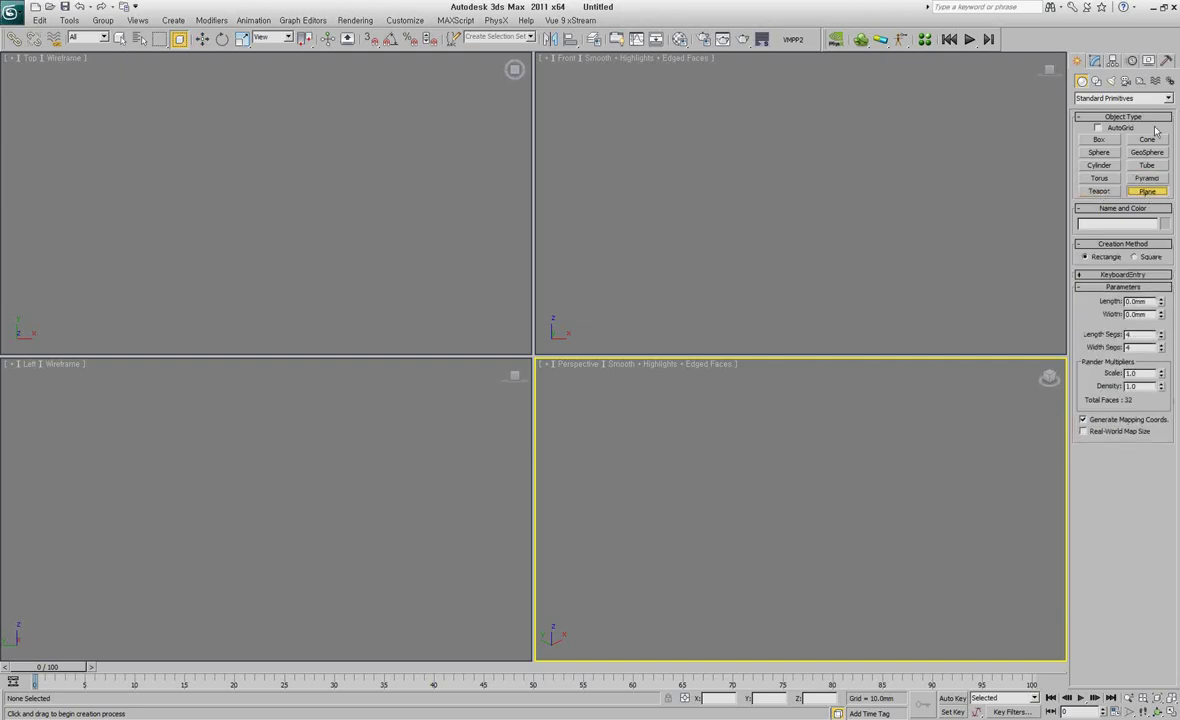
click(1110, 143)
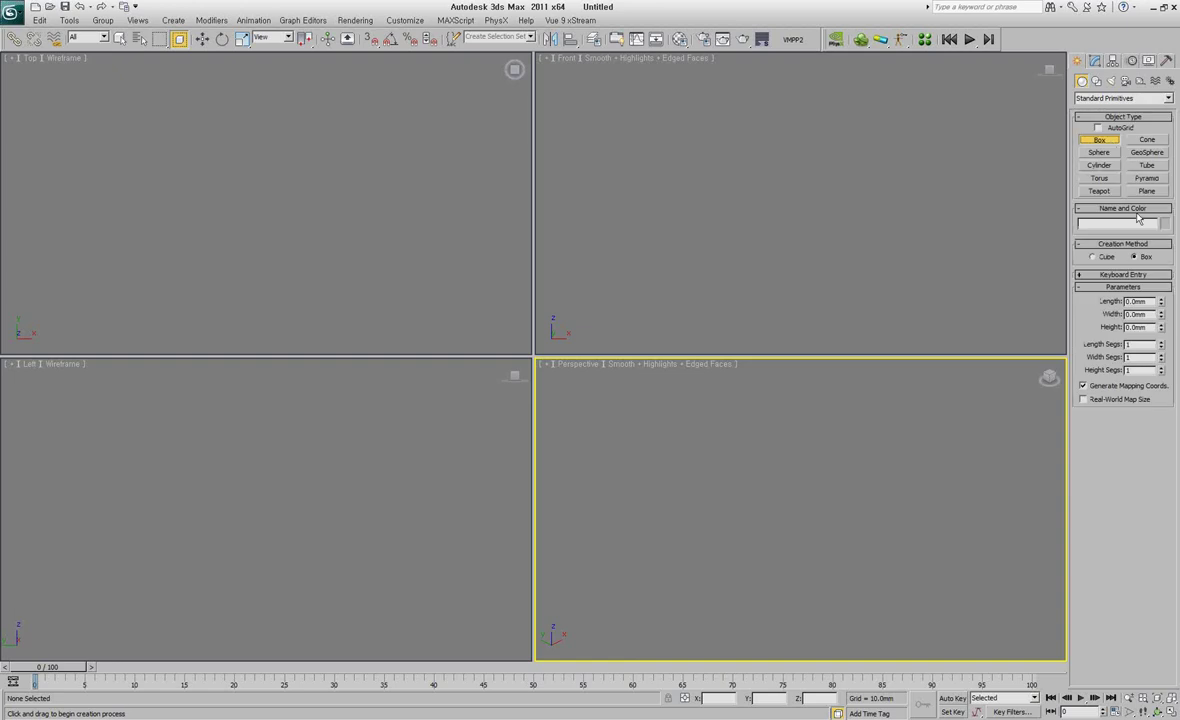
- Draw two boxes in the Perspective view and pan to frame both
drag(764, 455, 737, 525)
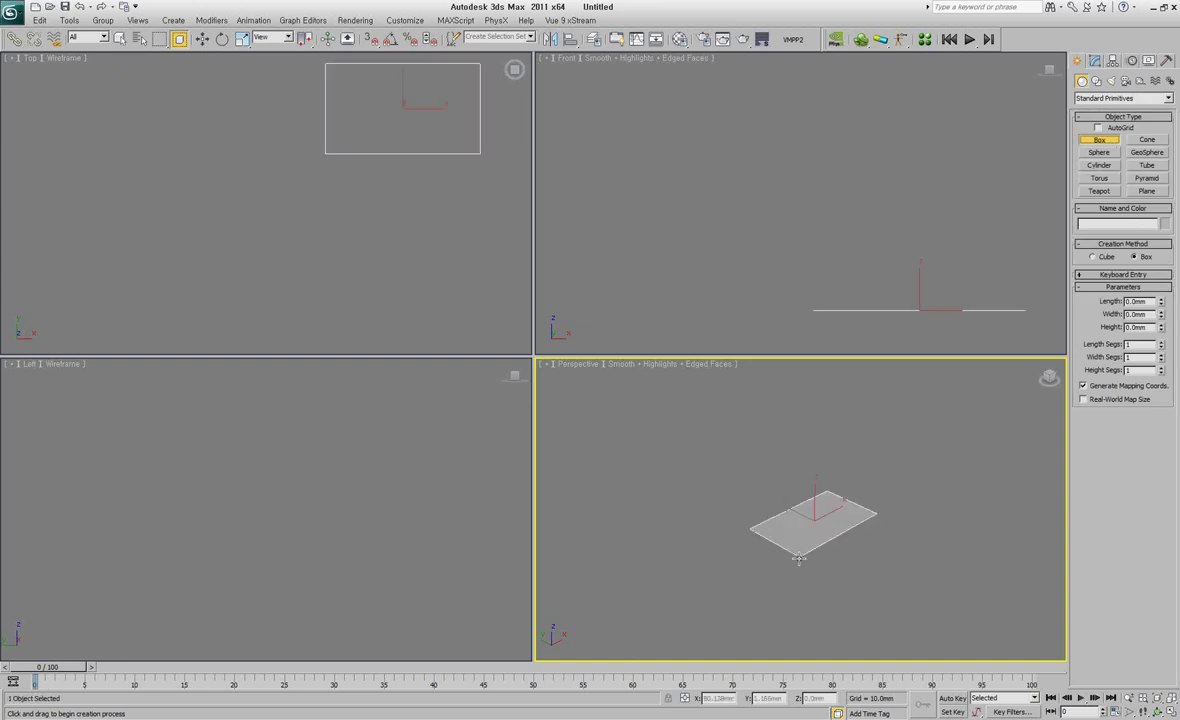
click(735, 461)
middle_drag(887, 559, 761, 485)
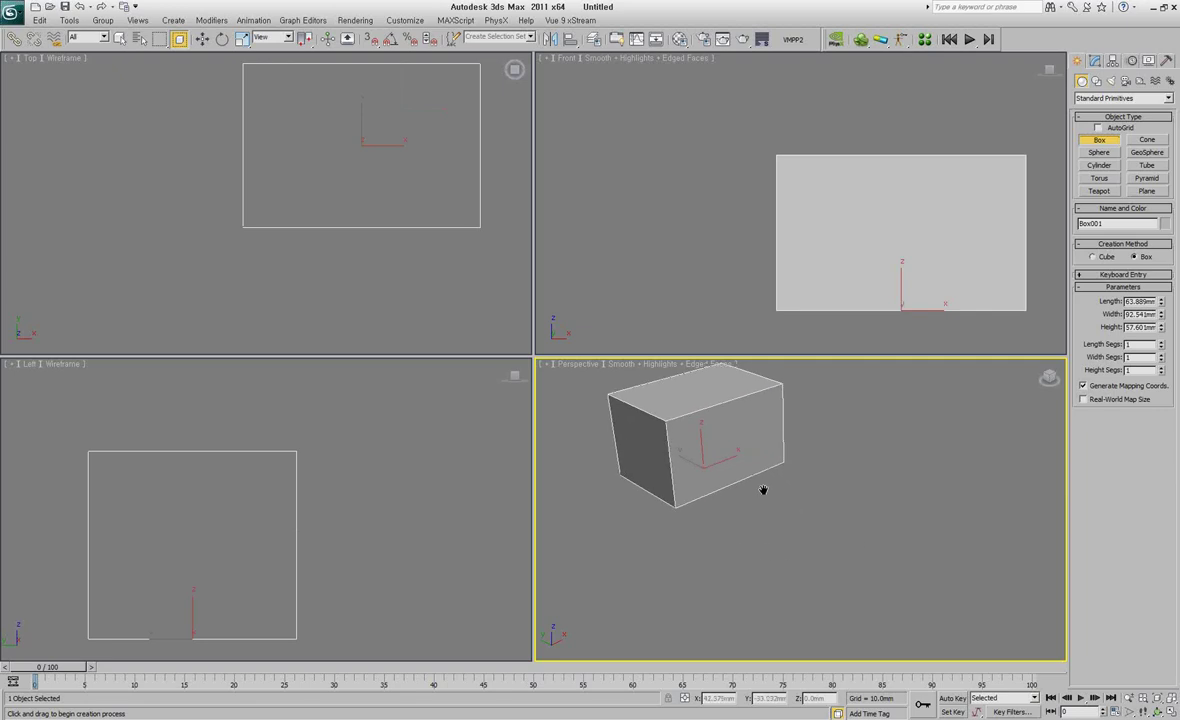
mouse_move(851, 549)
mouse_down()
mouse_move(800, 542)
mouse_move(858, 553)
mouse_up()
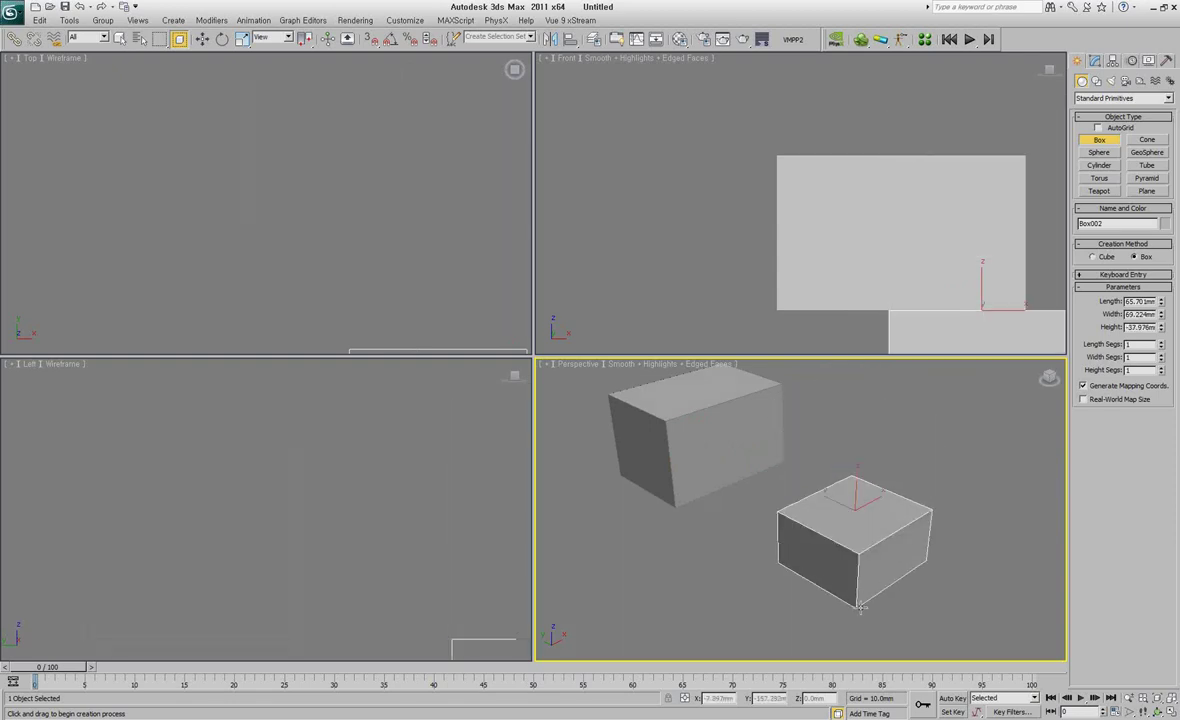
middle_drag(951, 648, 893, 563)
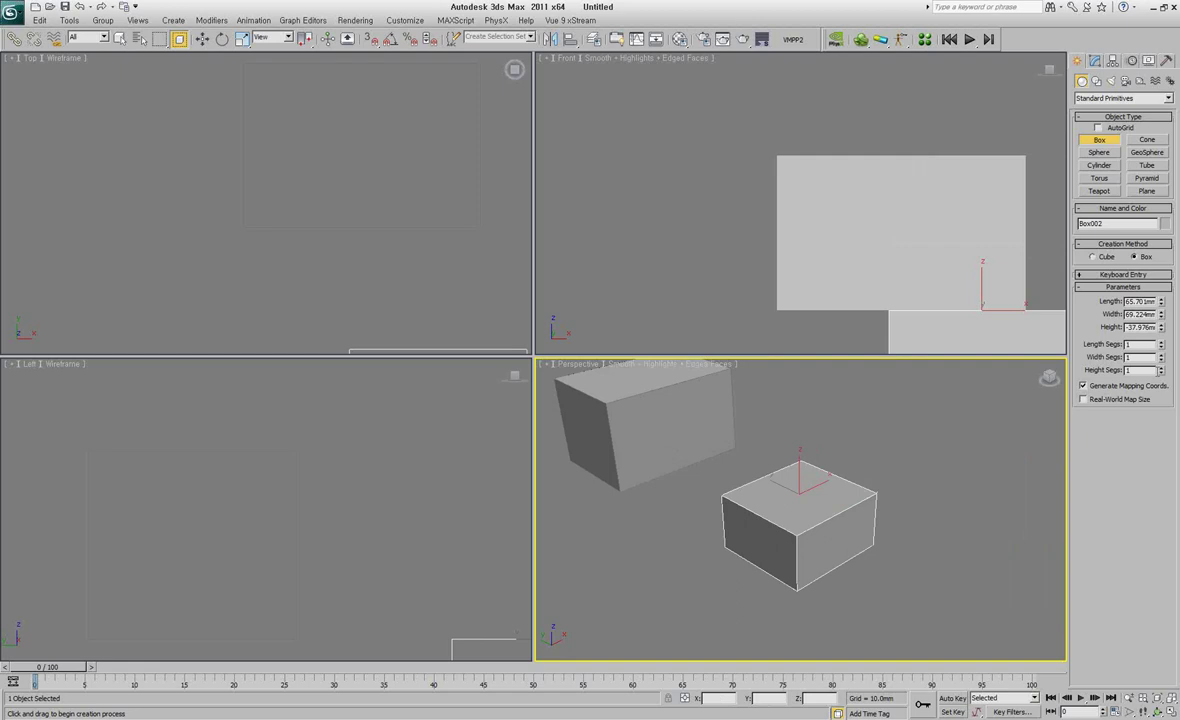
- Give the second box 2 length, width and height segments, then delete both boxes
click(1161, 354)
click(1161, 341)
click(1161, 367)
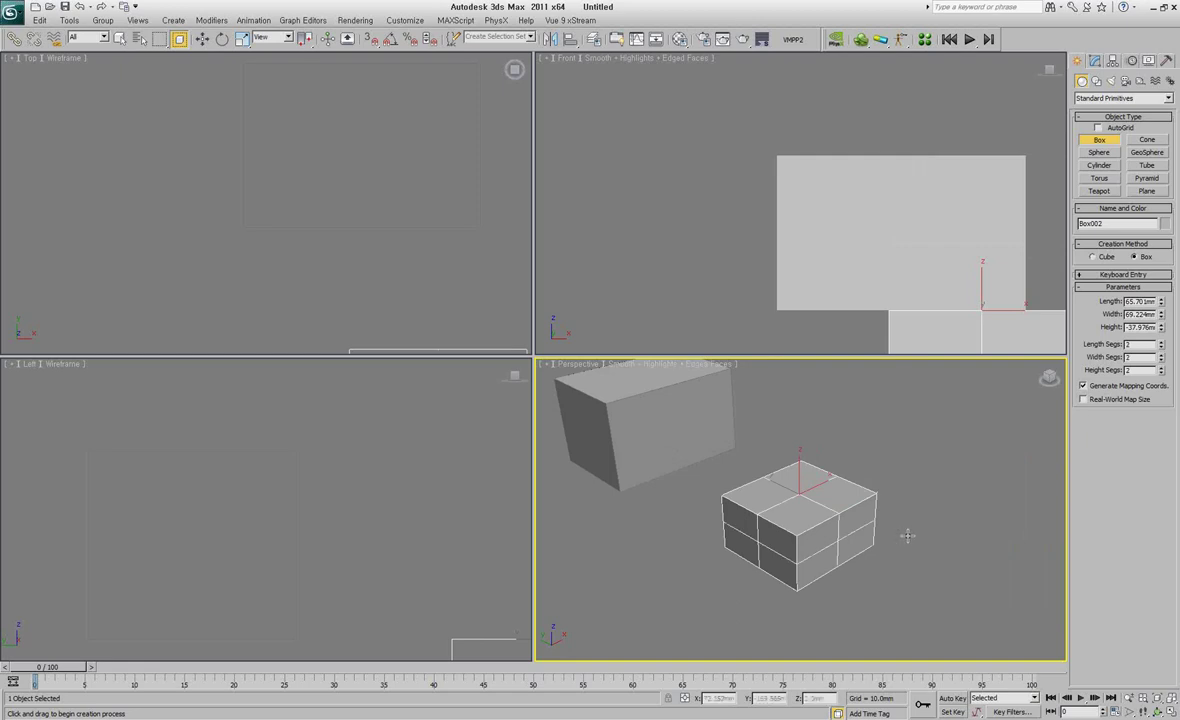
key(w)
drag(895, 632, 627, 413)
key(Delete)
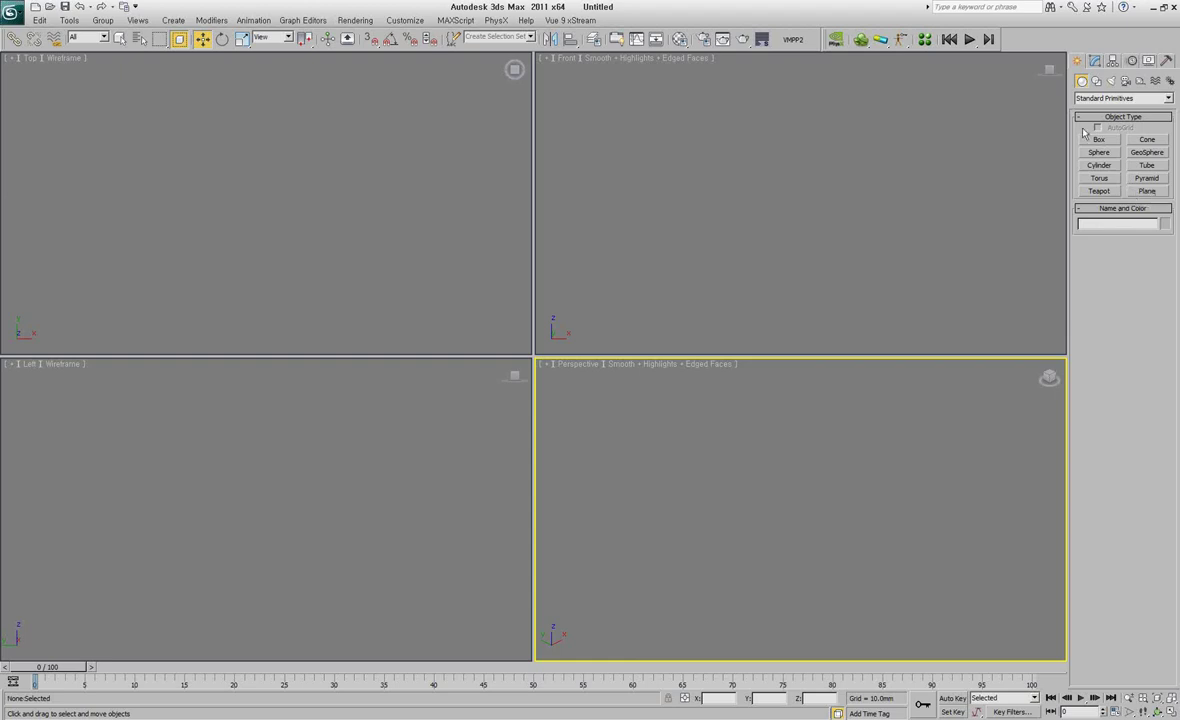
- Draw a plane in Perspective and place five teapots on it
click(1147, 191)
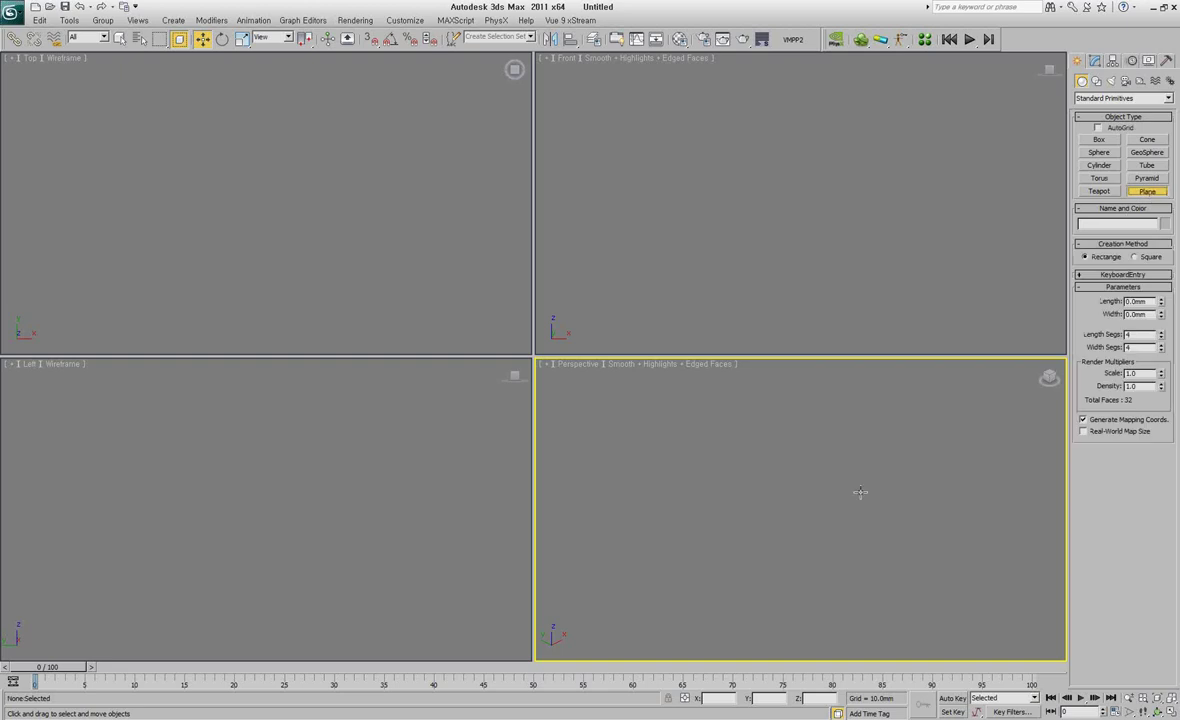
drag(814, 448, 878, 587)
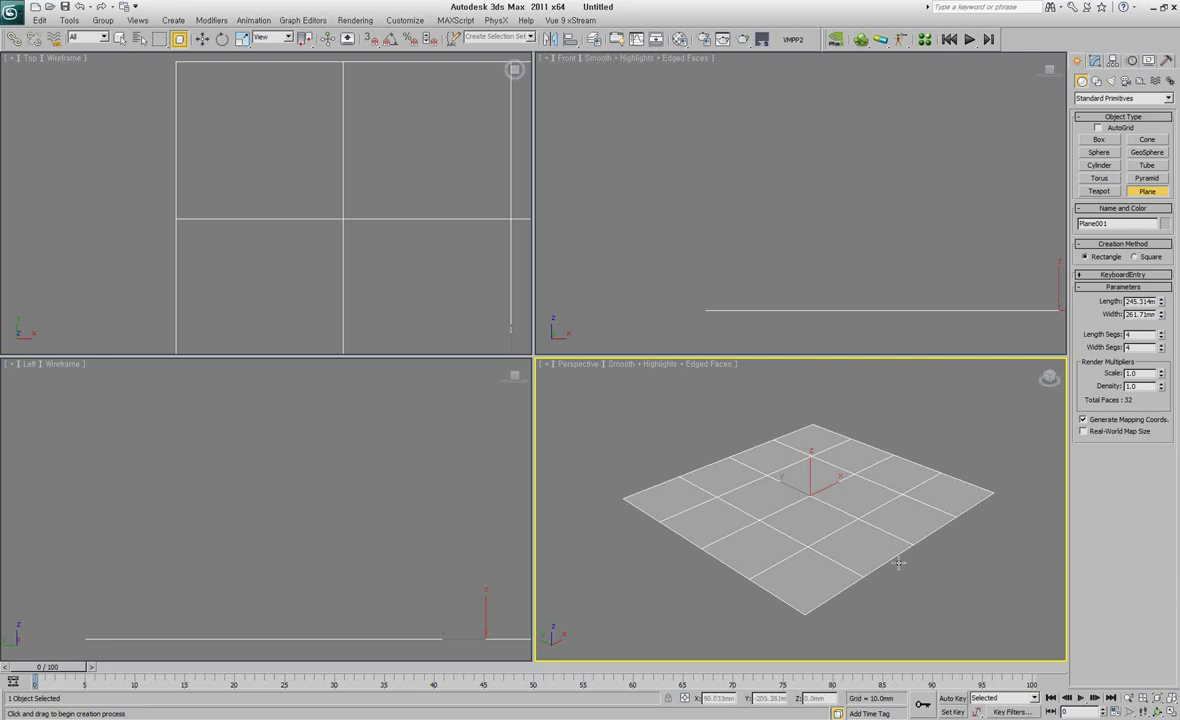
click(1101, 190)
mouse_move(950, 490)
mouse_down()
mouse_move(968, 494)
mouse_move(926, 515)
mouse_up()
mouse_move(862, 543)
mouse_down()
mouse_move(852, 561)
mouse_move(790, 580)
mouse_up()
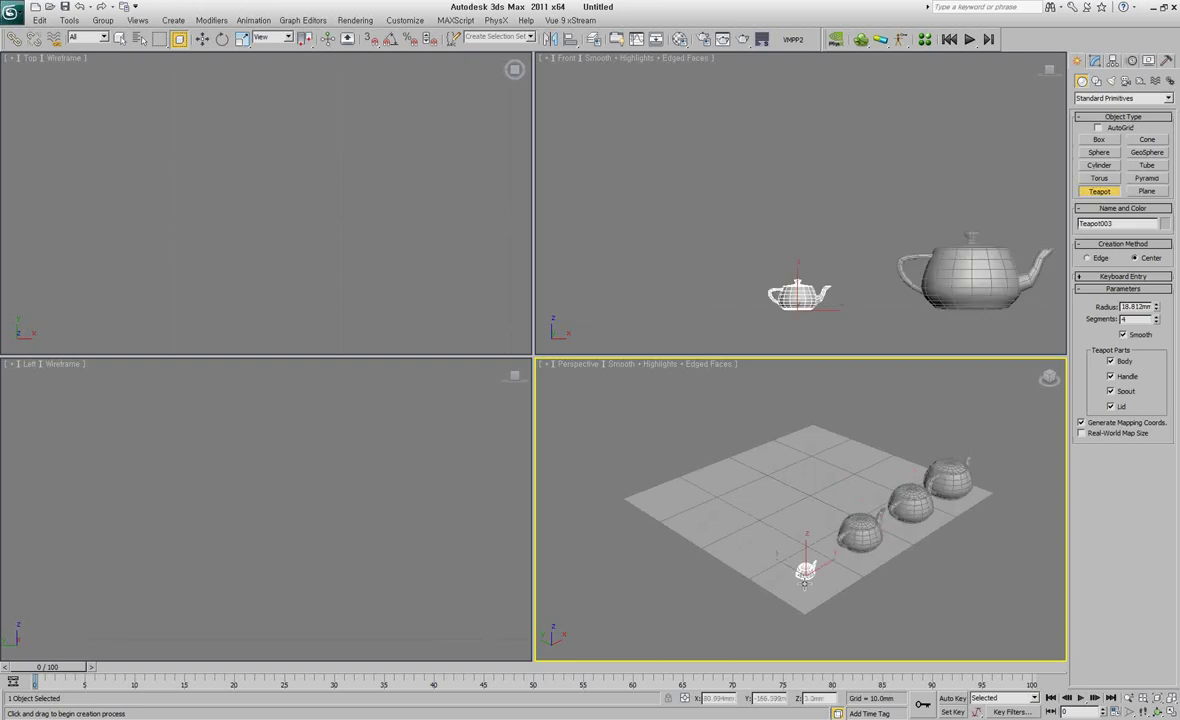
drag(765, 538, 750, 552)
drag(797, 515, 826, 518)
mouse_move(846, 478)
mouse_down()
mouse_move(862, 490)
mouse_move(900, 470)
mouse_move(786, 488)
mouse_move(815, 462)
mouse_up()
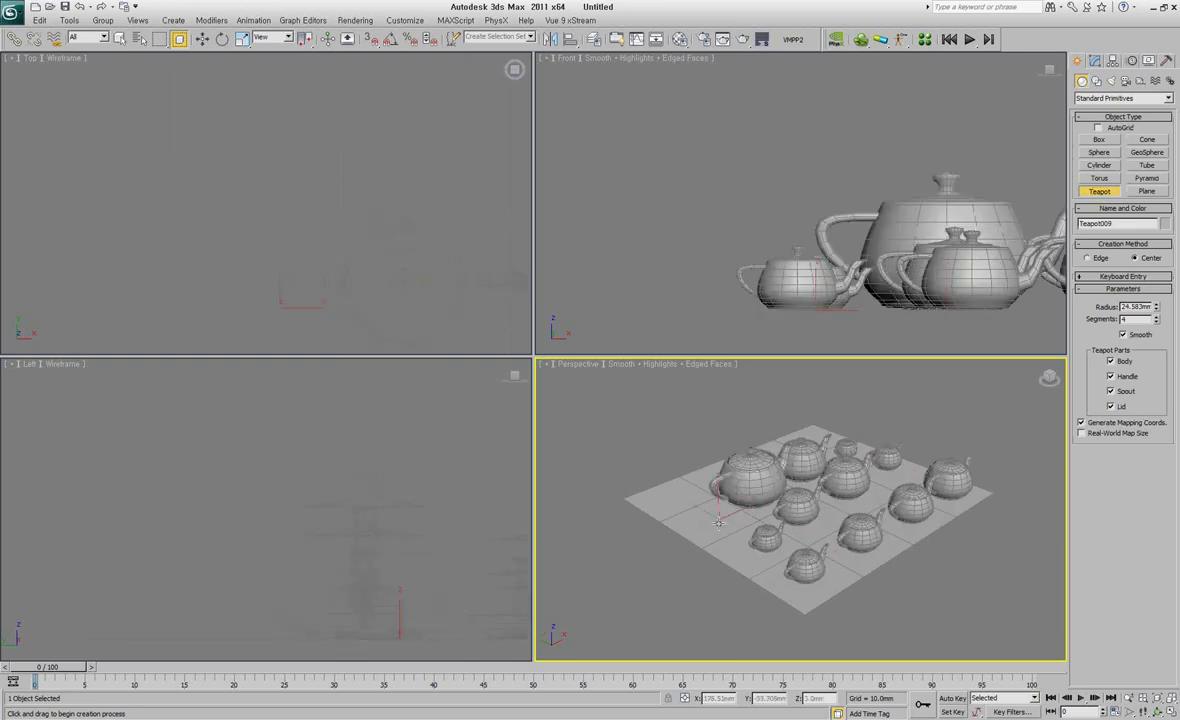
- Scatter more teapots around the plane's left, front, right and back, plus one large one
drag(715, 482, 745, 495)
drag(705, 570, 770, 610)
drag(843, 627, 880, 630)
drag(915, 608, 965, 600)
drag(990, 570, 995, 573)
drag(985, 520, 990, 523)
drag(1003, 460, 1005, 462)
drag(950, 420, 917, 416)
drag(870, 395, 835, 403)
drag(775, 398, 673, 470)
- Select all the teapots and delete them
key(w)
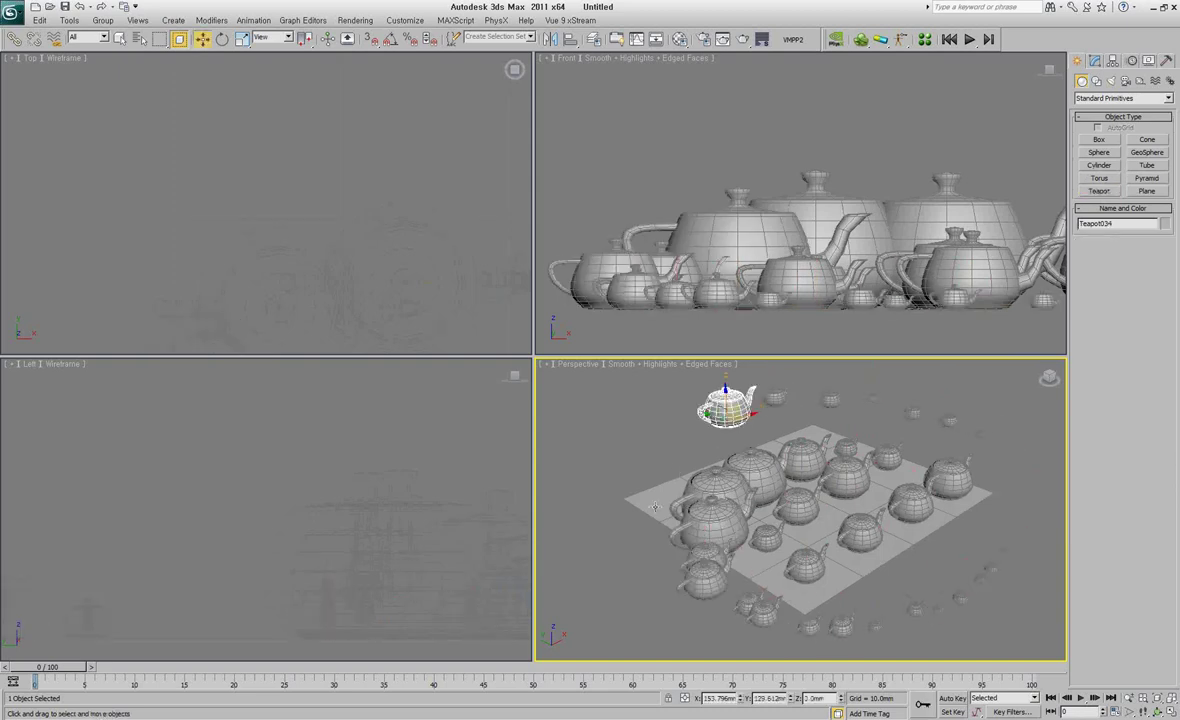
key(ctrl+a)
key(Delete)
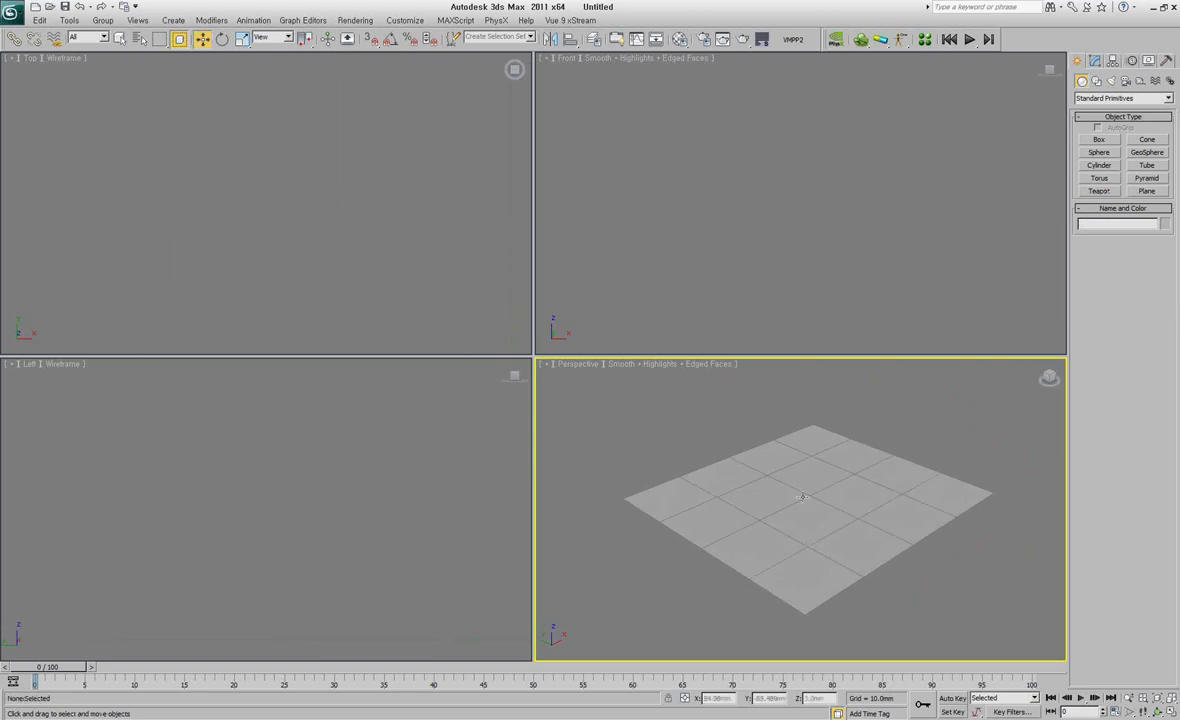
- Select Plane001 and reset its length and width segment counts to 1 in the Modify panel
click(740, 460)
click(1150, 192)
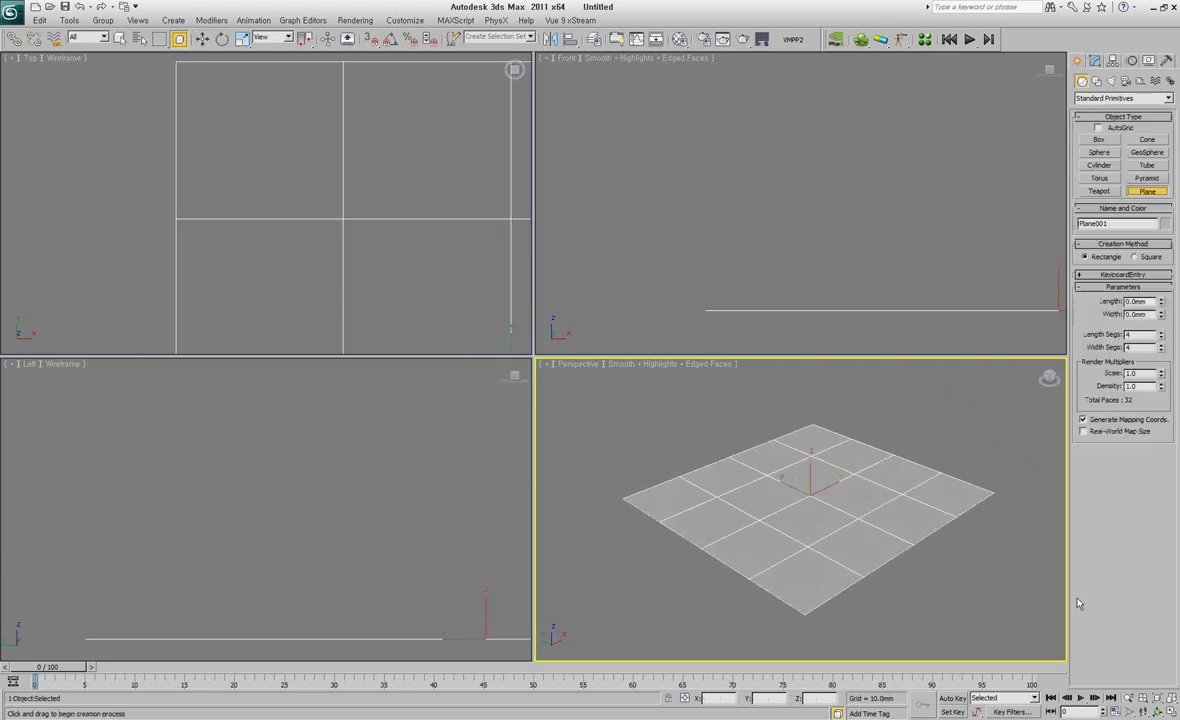
click(1157, 697)
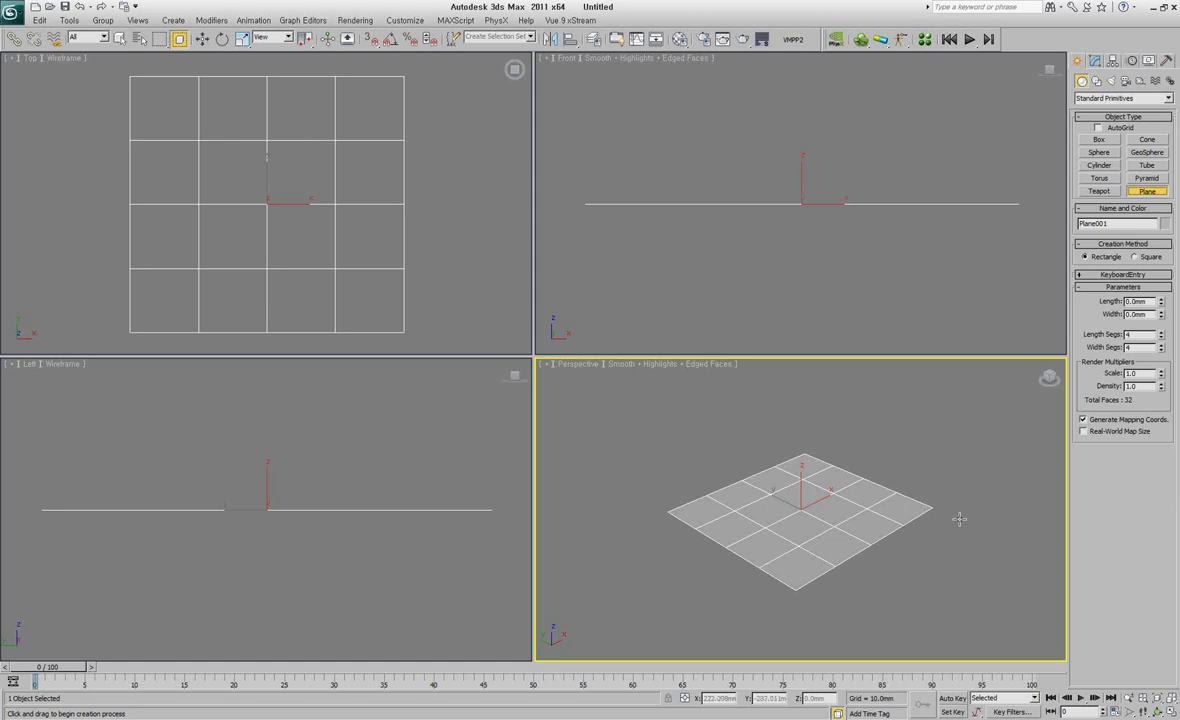
text(1)
click(1095, 60)
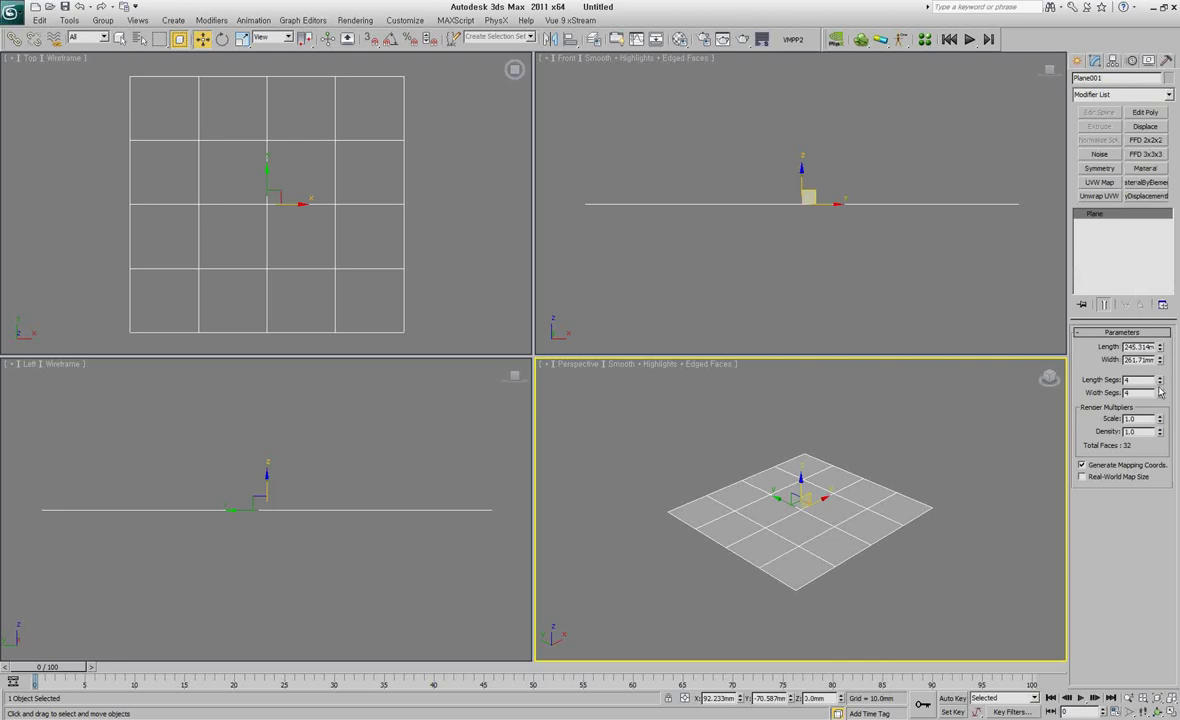
right_click(1161, 392)
right_click(1161, 392)
- Delete the old plane and draw a new large plane in the Perspective view
key(Delete)
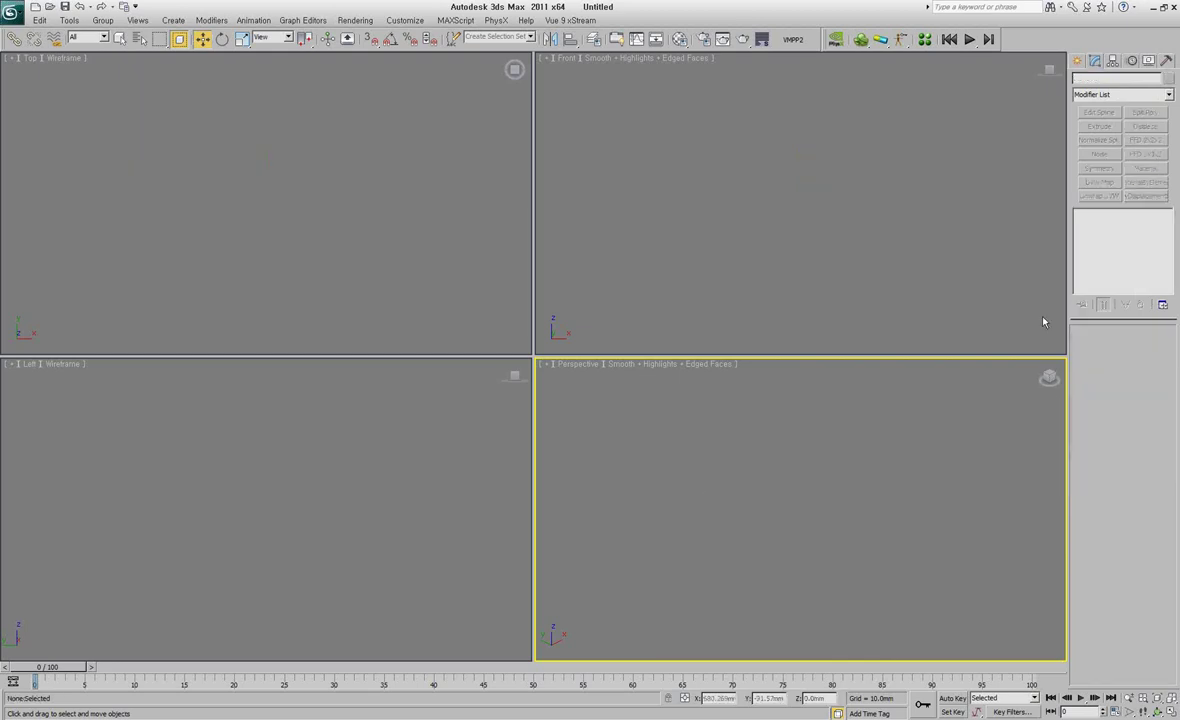
click(1079, 60)
click(1147, 191)
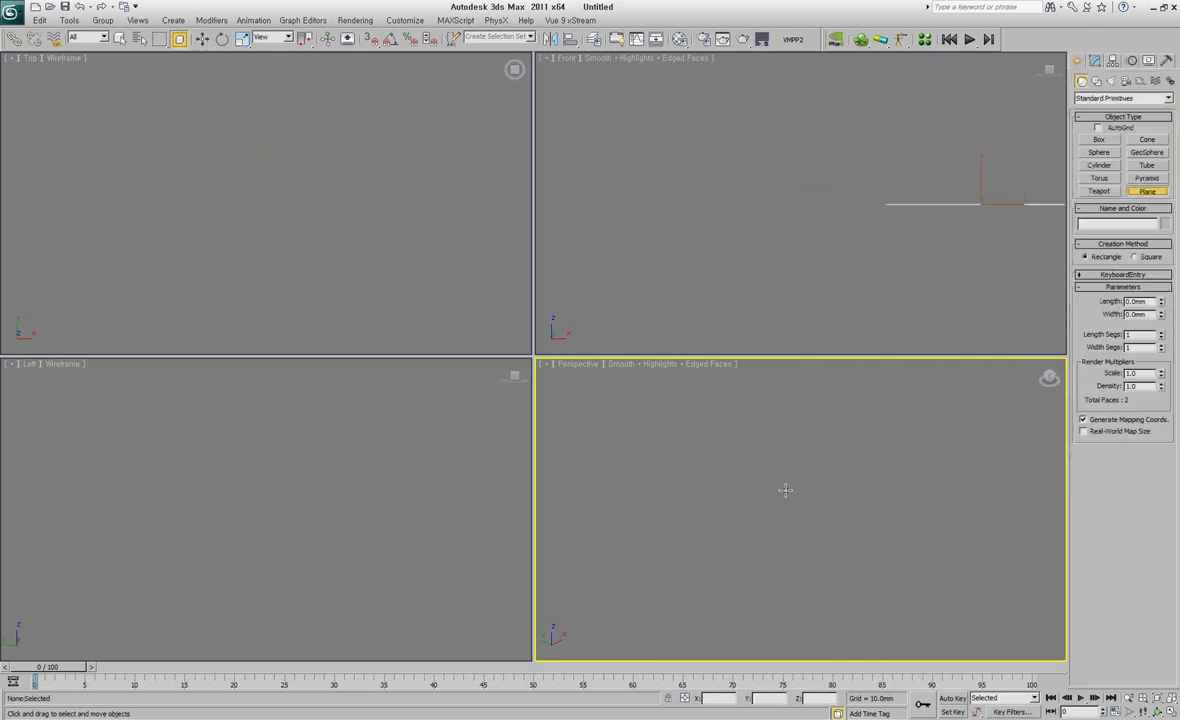
drag(780, 488, 773, 604)
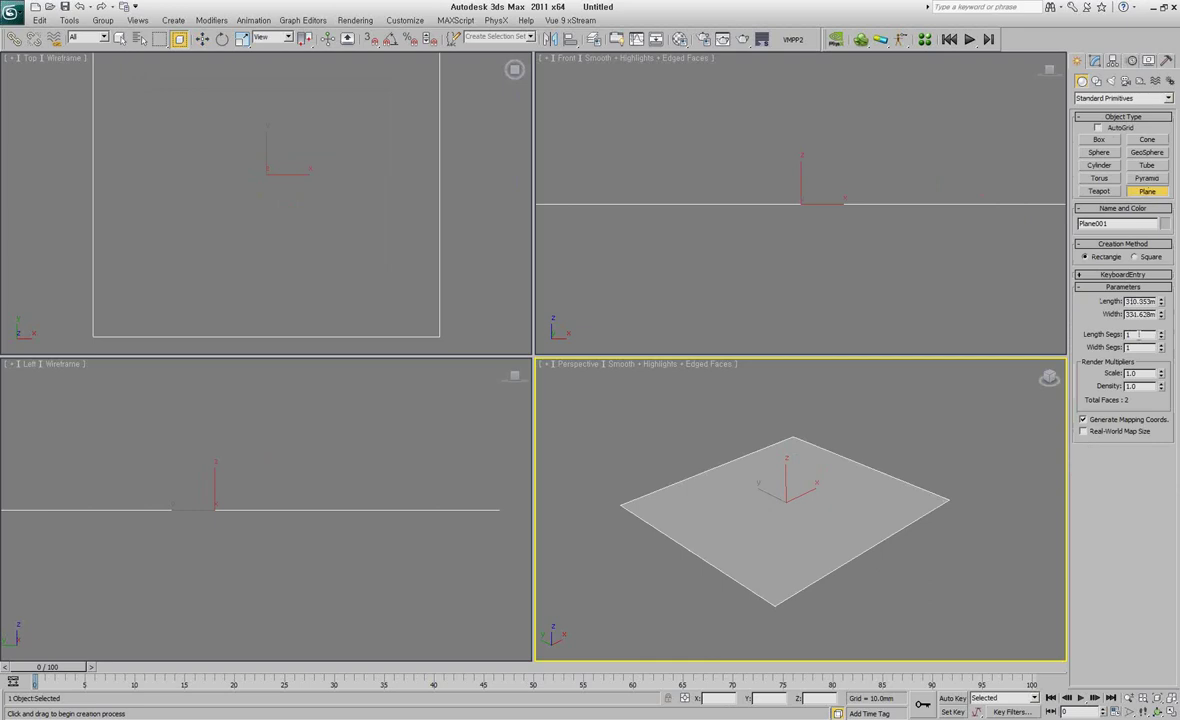
- Give the plane 4 by 4 segments, then reset Length and Width Segs to 1
text(4)
key(Tab)
text(4)
key(Return)
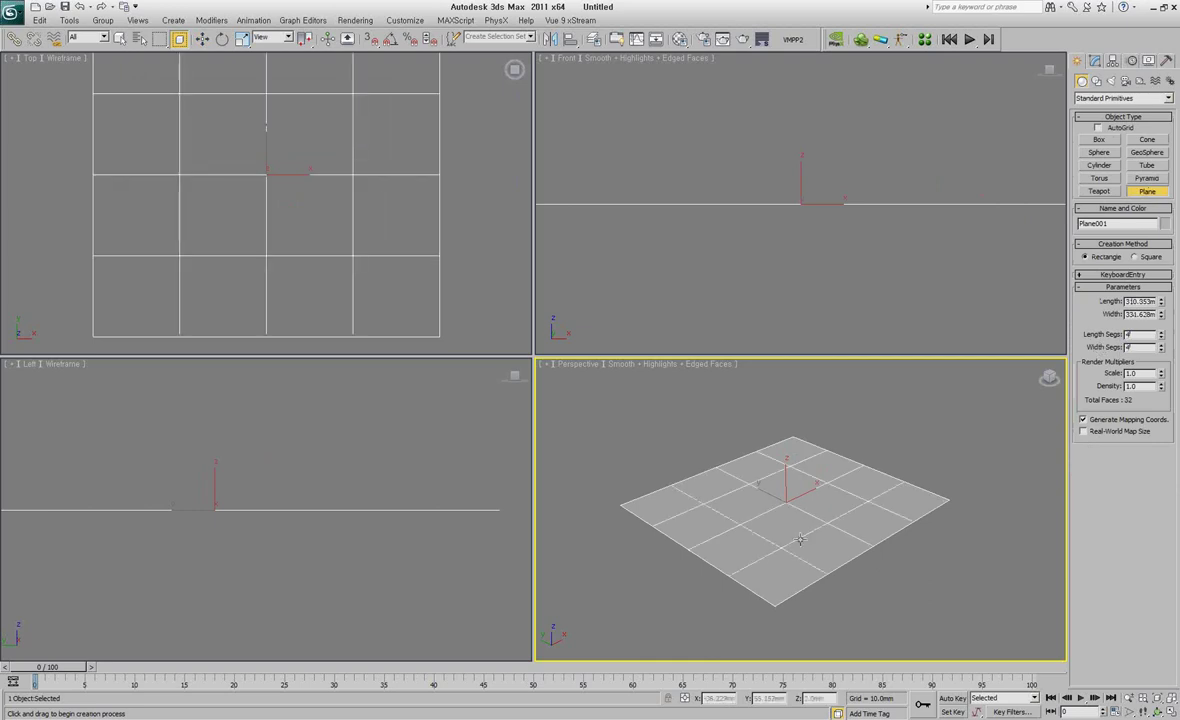
mouse_move(817, 533)
alt+middle_down()
mouse_move(830, 548)
mouse_move(756, 525)
mouse_move(909, 540)
mouse_move(884, 499)
alt+middle_up()
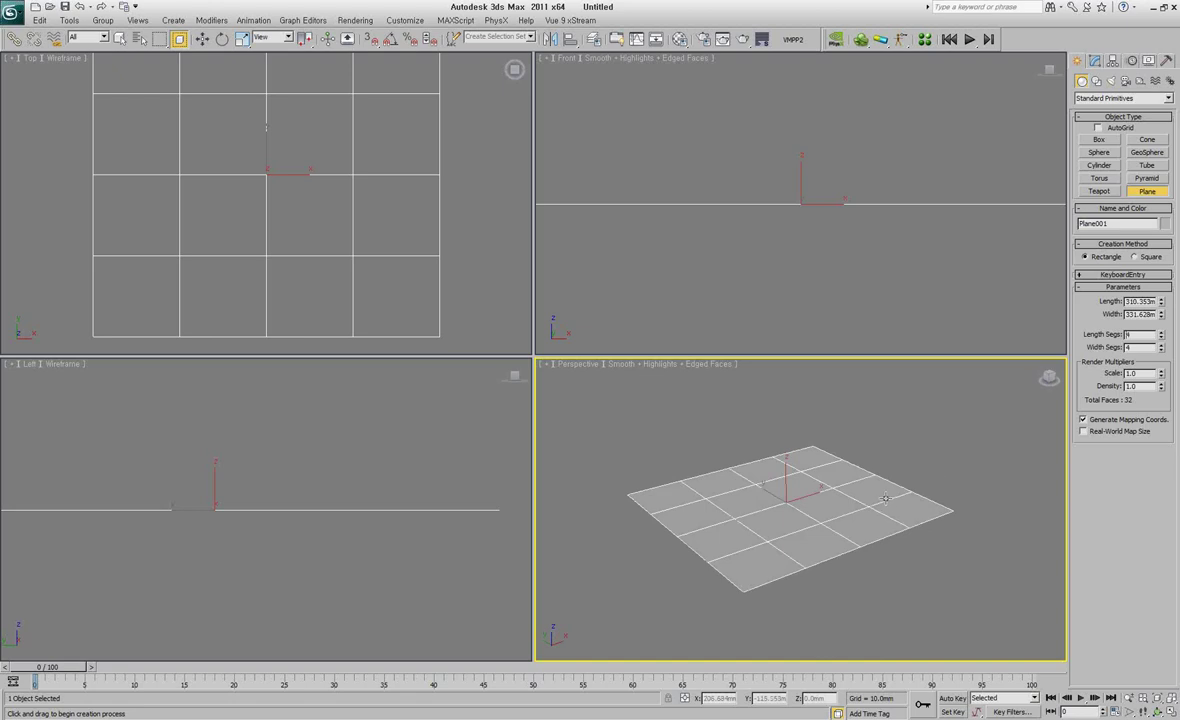
right_click(1161, 338)
right_click(1161, 349)
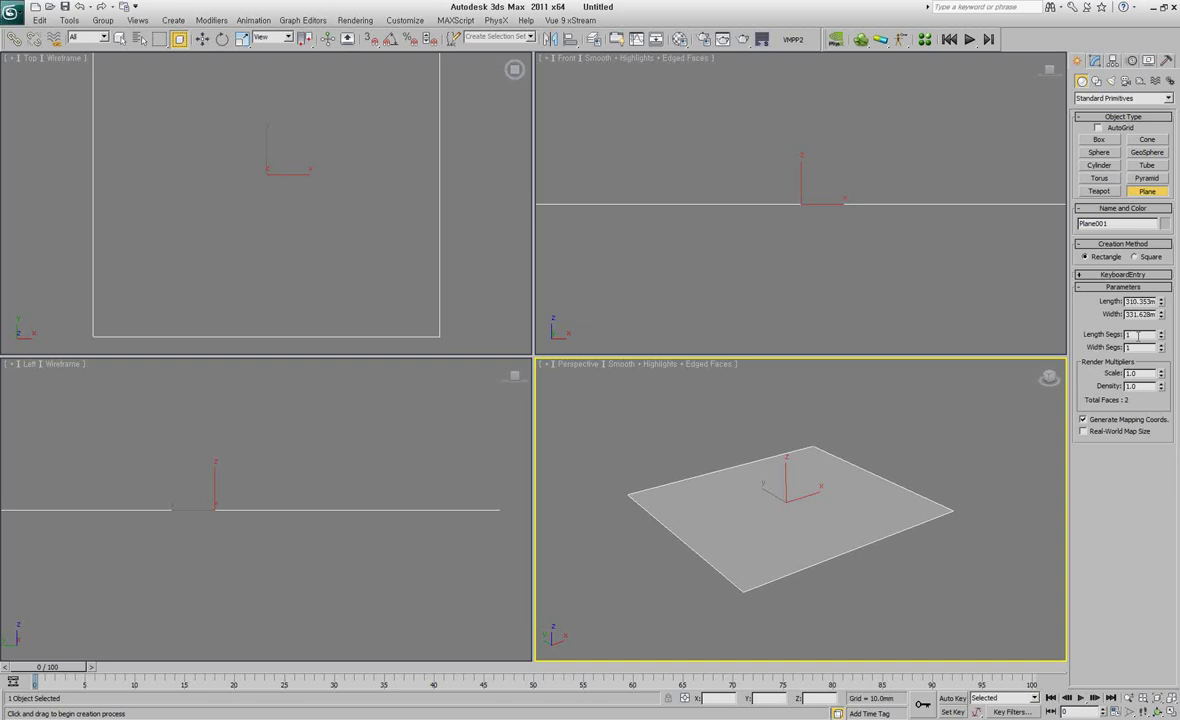
scroll(819, 493, down, 2)
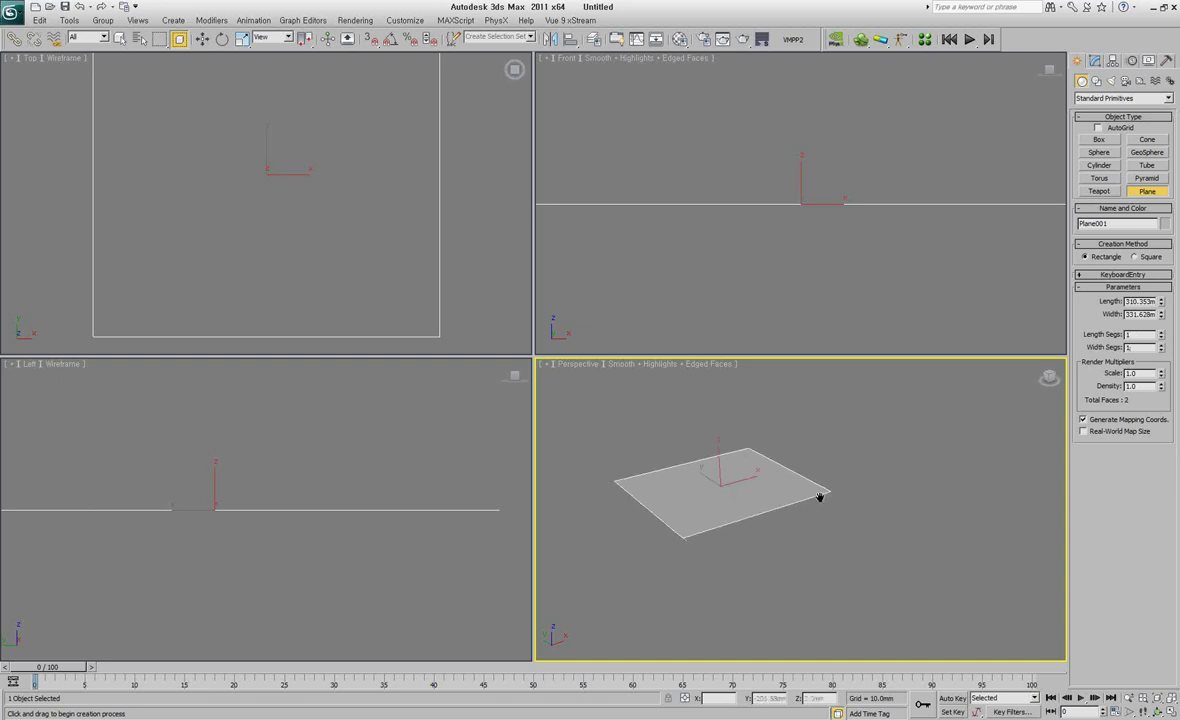
scroll(790, 480, down, 1)
scroll(769, 473, down, 2)
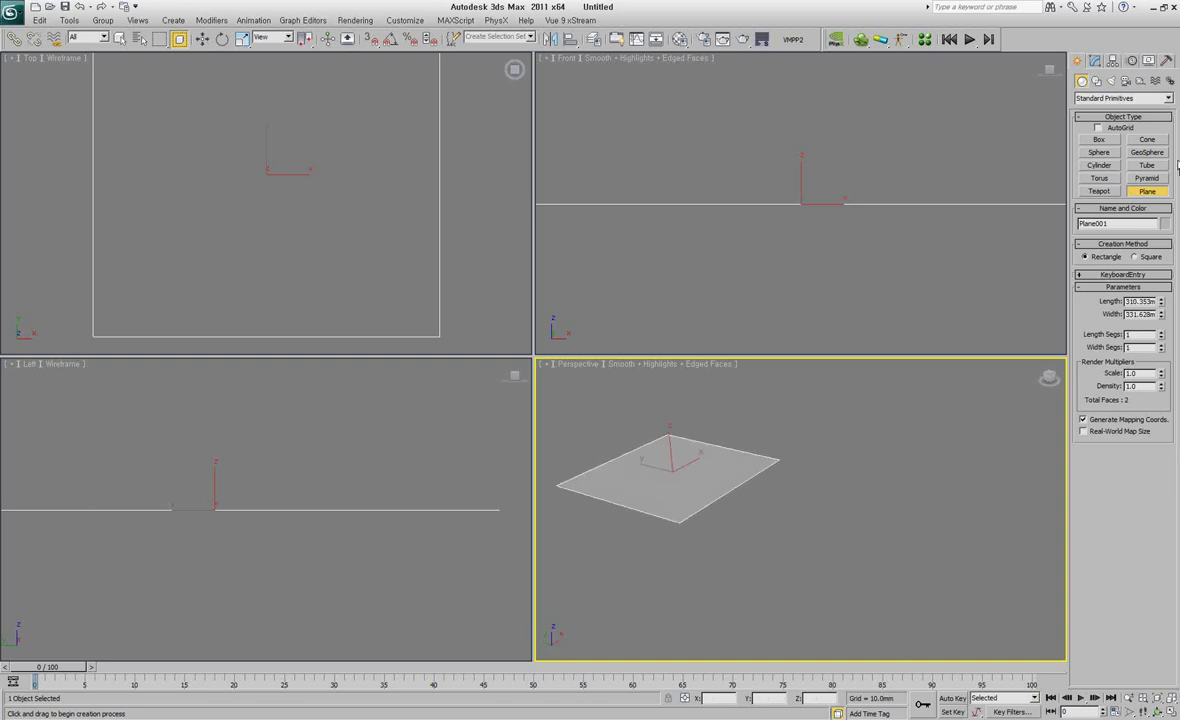
click(1098, 153)
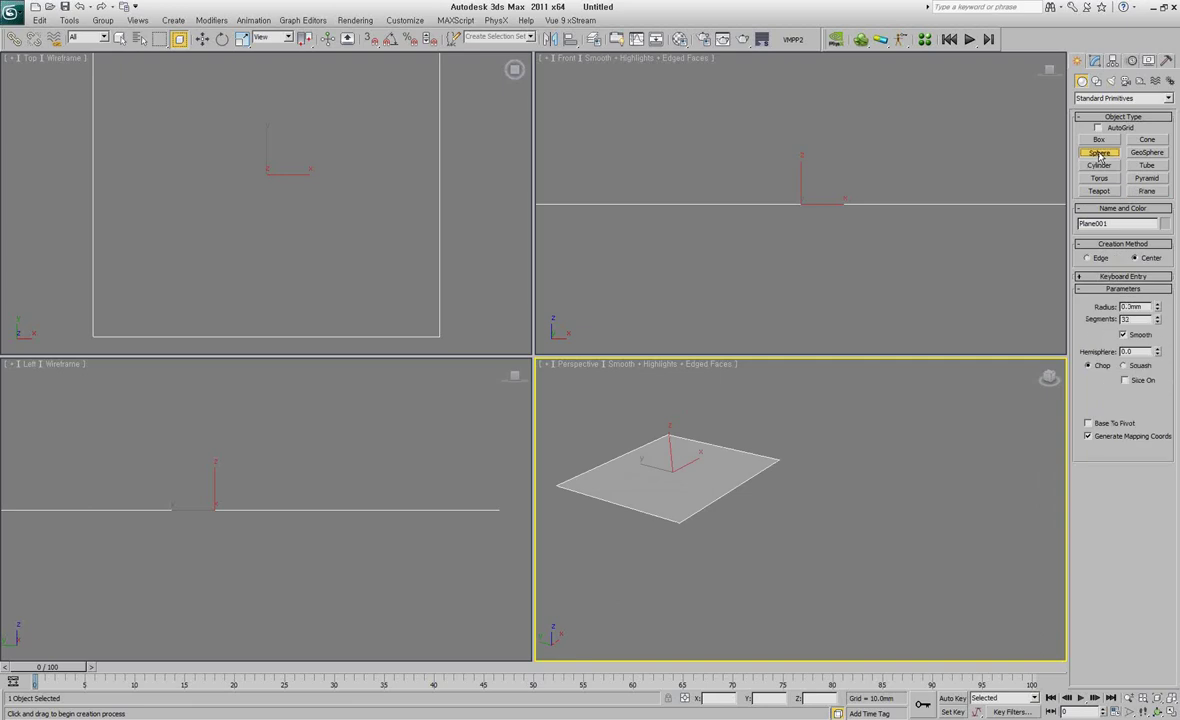
click(1099, 165)
drag(858, 507, 857, 526)
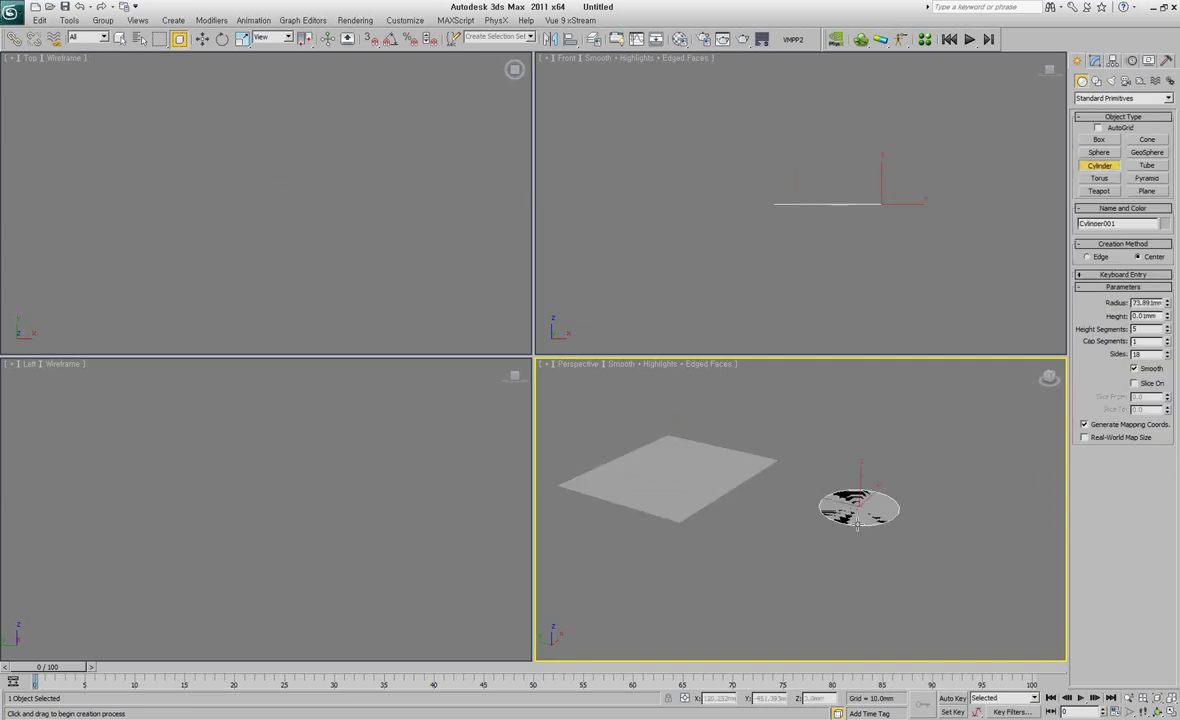
click(930, 528)
middle_drag(910, 488, 930, 528)
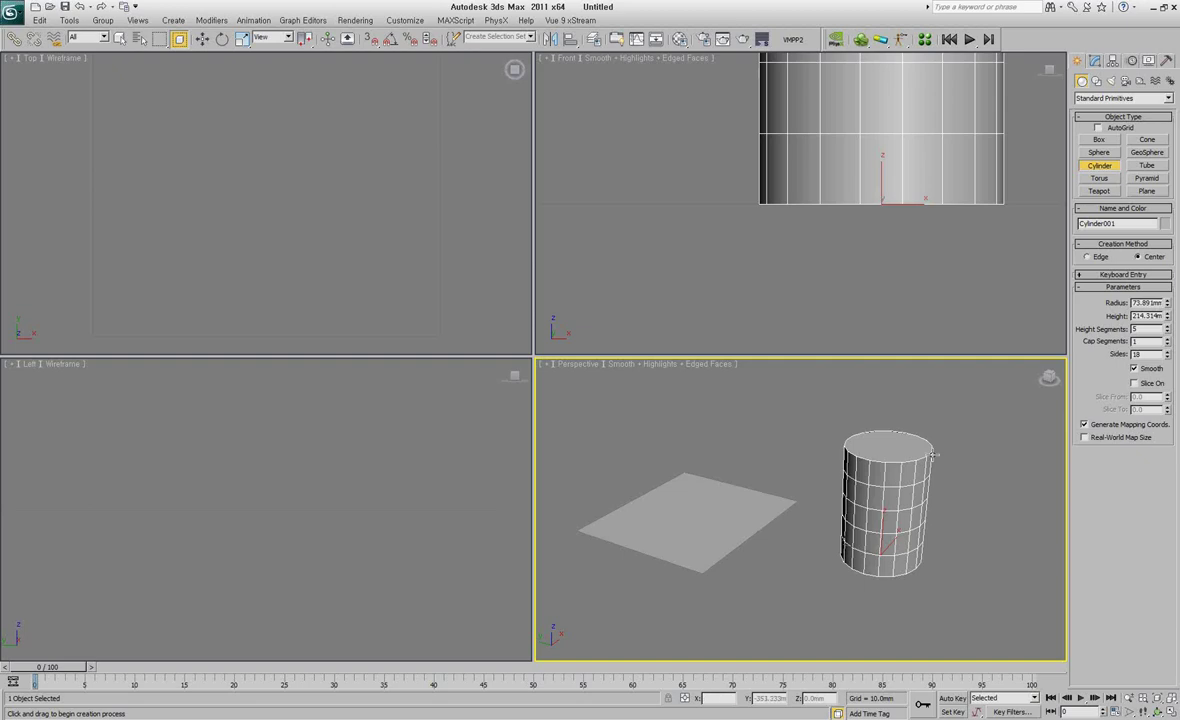
double_click(1145, 354)
mouse_move(1165, 358)
mouse_down()
mouse_move(1167, 368)
mouse_move(1165, 341)
mouse_move(1173, 362)
mouse_up()
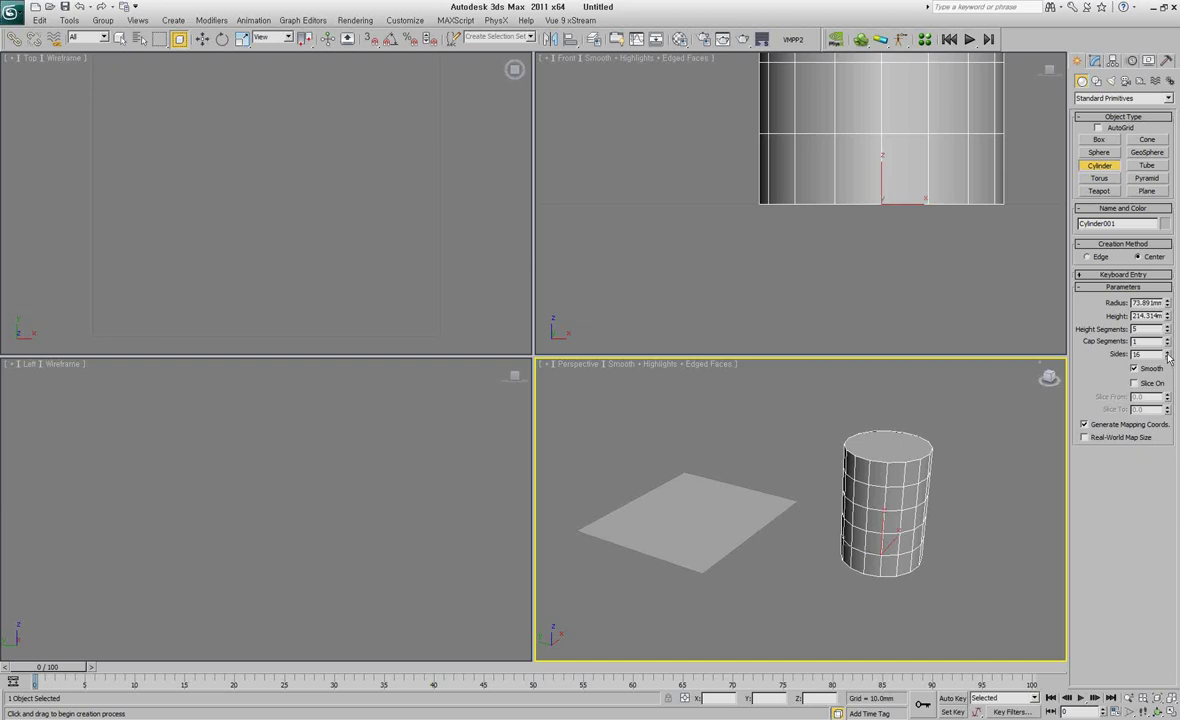
right_click(1167, 356)
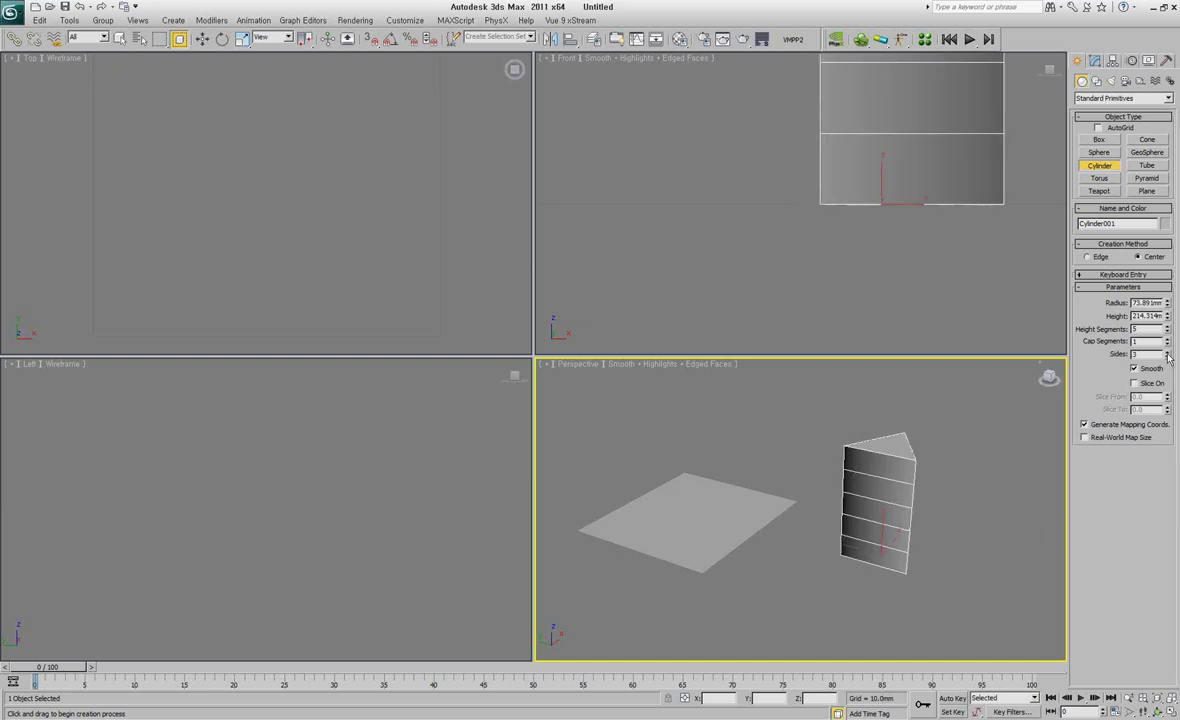
right_click(1167, 329)
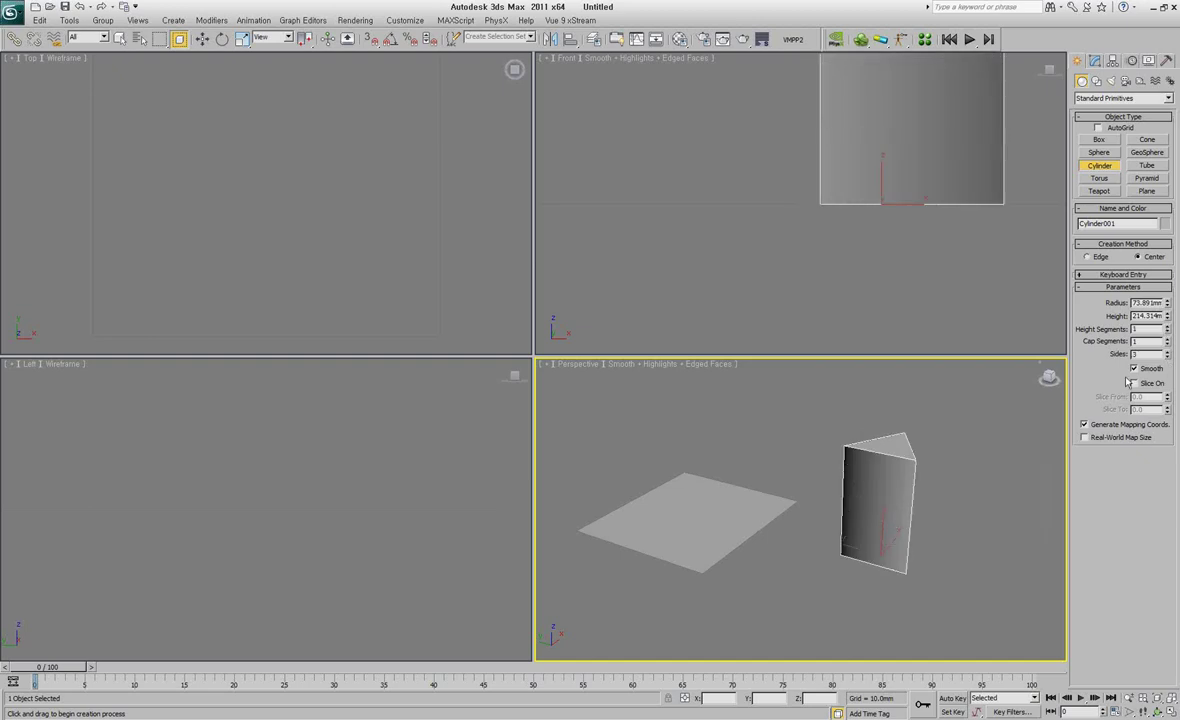
right_click(1016, 552)
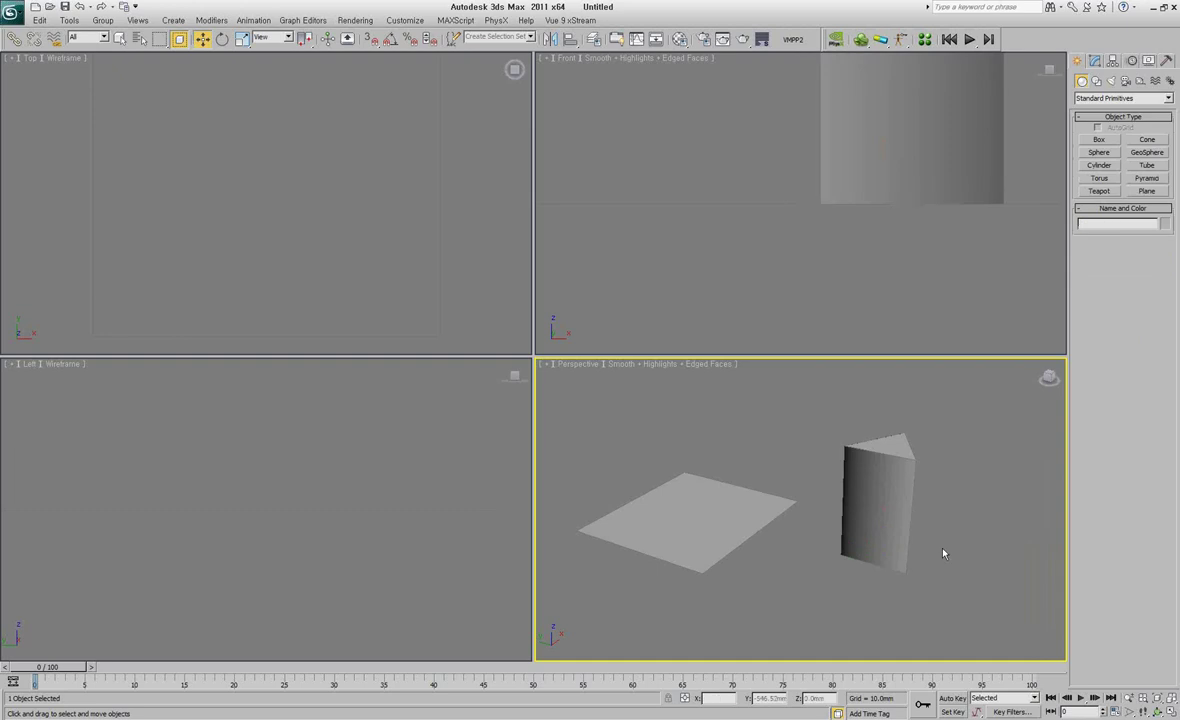
key(w)
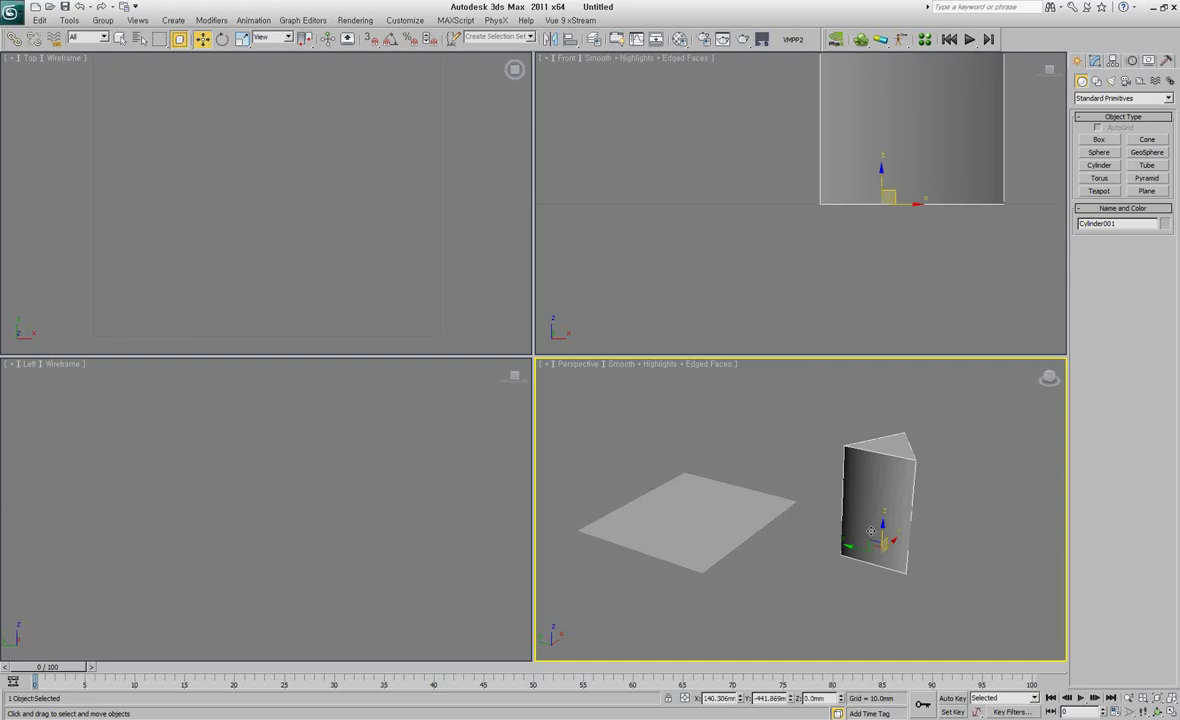
key(Delete)
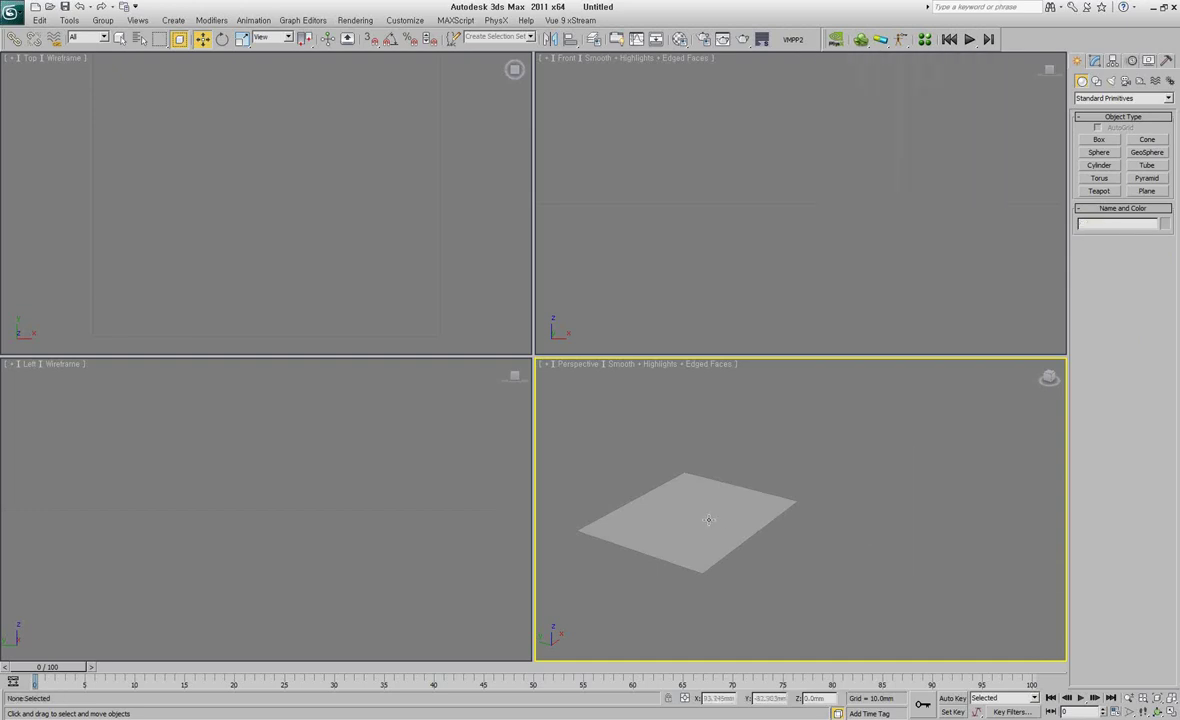
- Select Plane001 in the perspective view and delete it, leaving all four viewports empty
click(656, 482)
mouse_move(626, 480)
middle_down()
mouse_move(825, 513)
mouse_move(857, 530)
middle_up()
scroll(825, 513, up, 3)
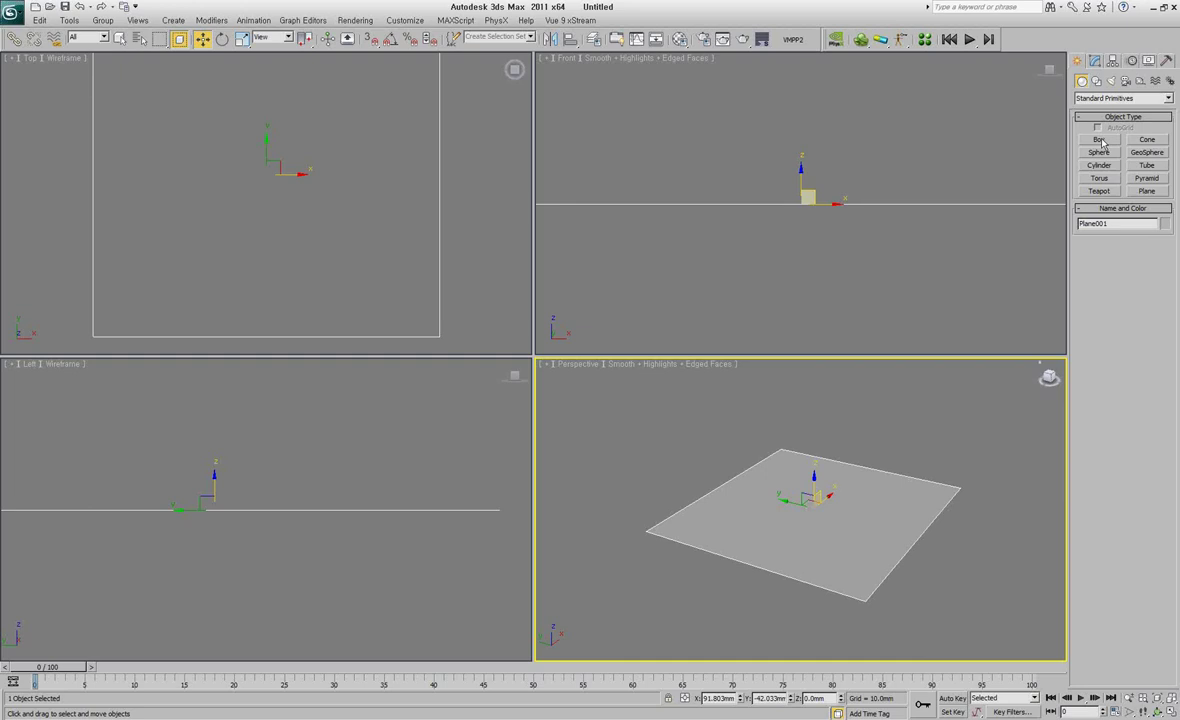
click(1097, 82)
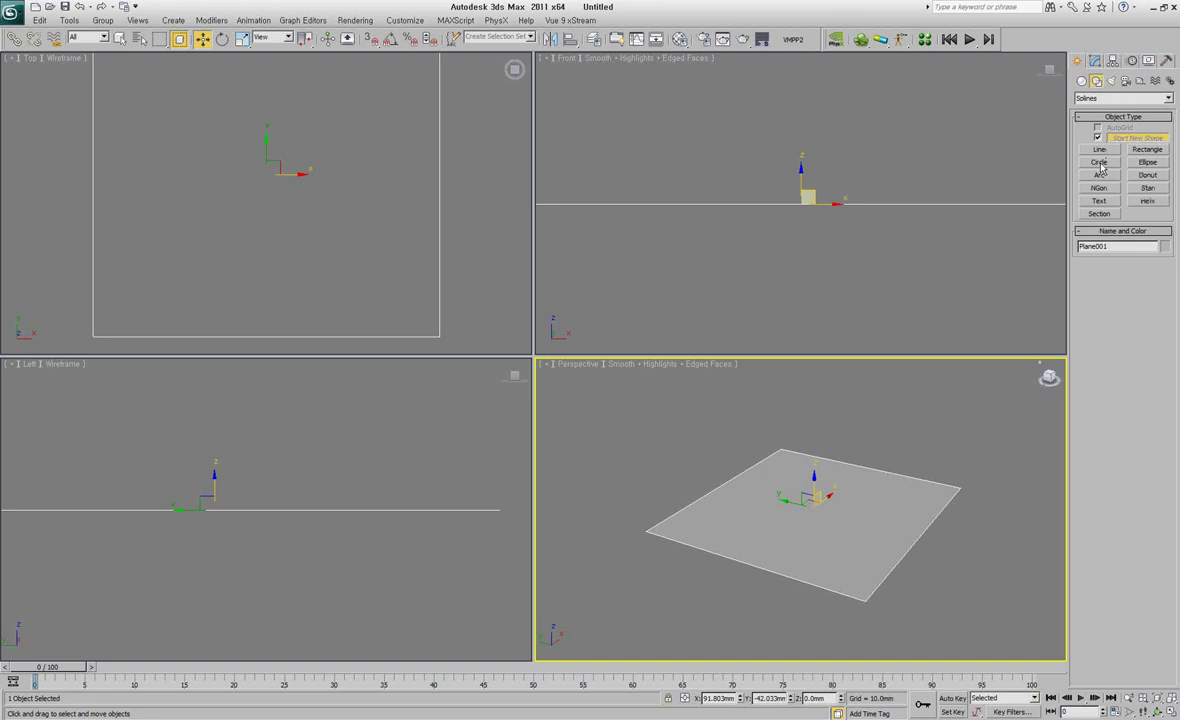
click(1081, 85)
click(1096, 84)
click(1083, 84)
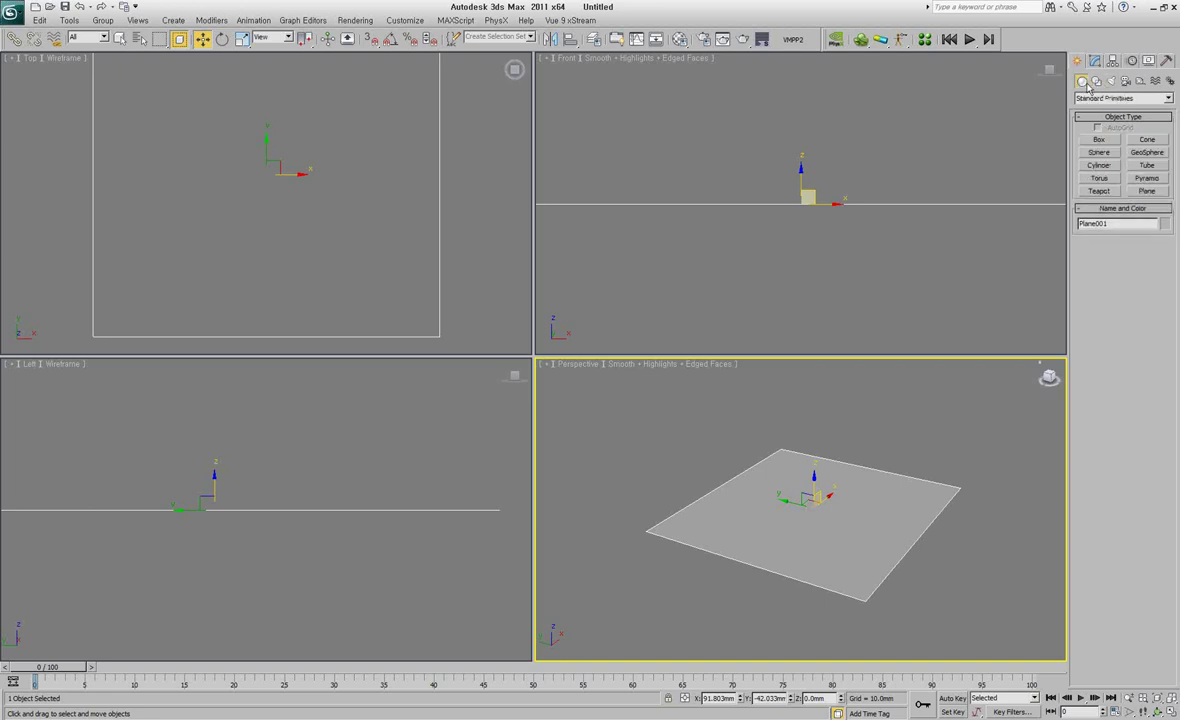
click(1096, 84)
click(1083, 85)
key(Delete)
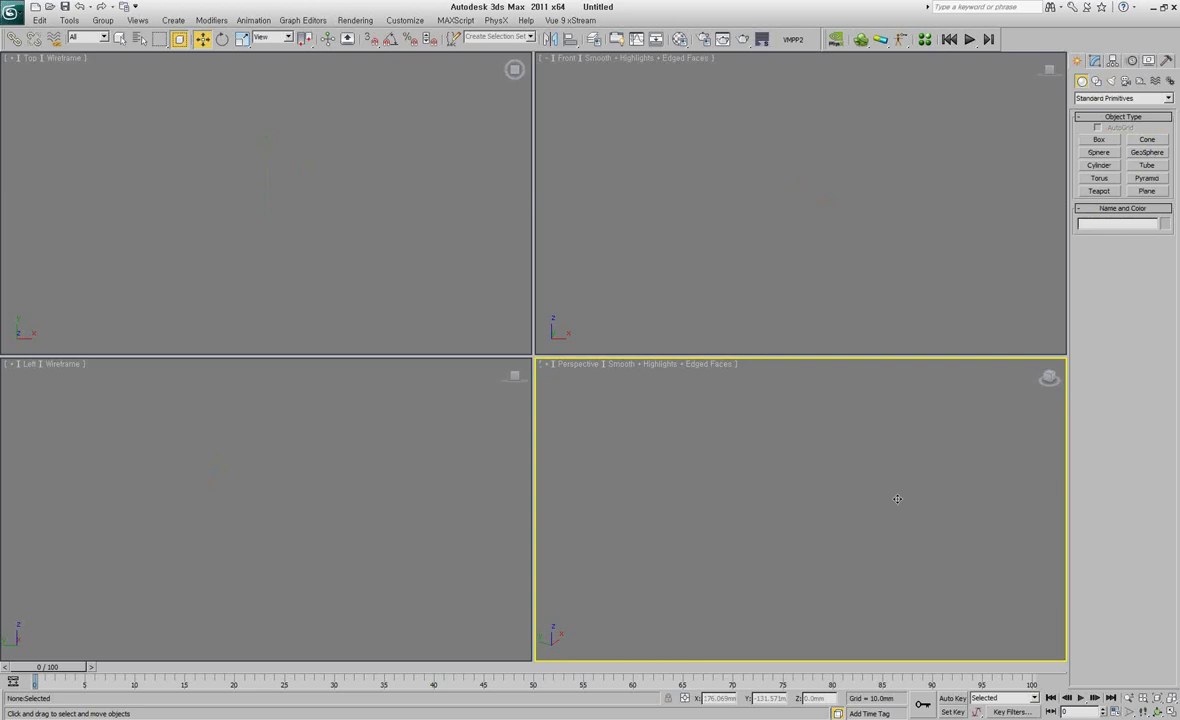